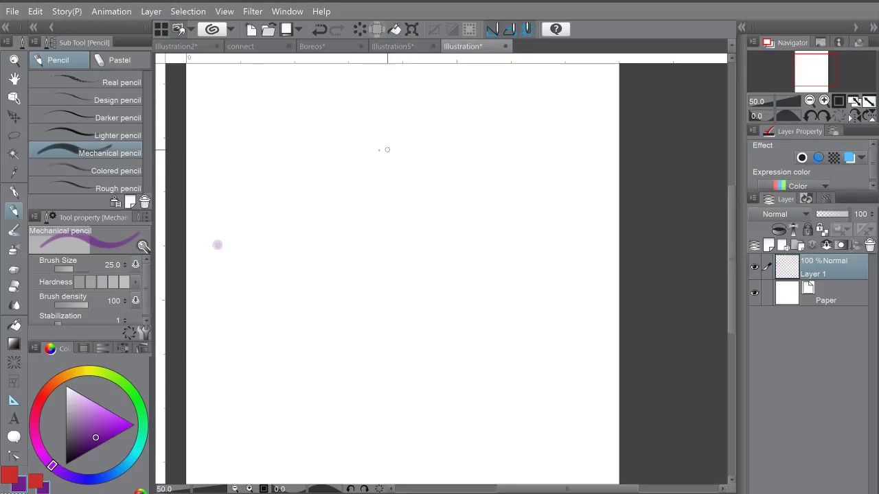
Step: Fit the drawing program's window to half the screen and collapse the palettes on both sides of the canvas
{"action": "left_click_drag", "start_coordinate": [380, 142], "coordinate": [379, 176]}
{"action": "left_click_drag", "start_coordinate": [644, 1], "coordinate": [439, 42]}
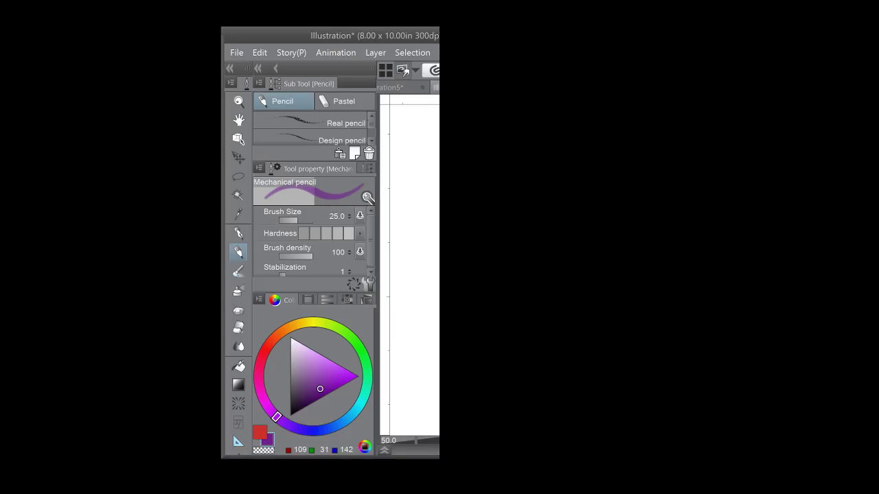
{"action": "key", "text": "super+Left"}
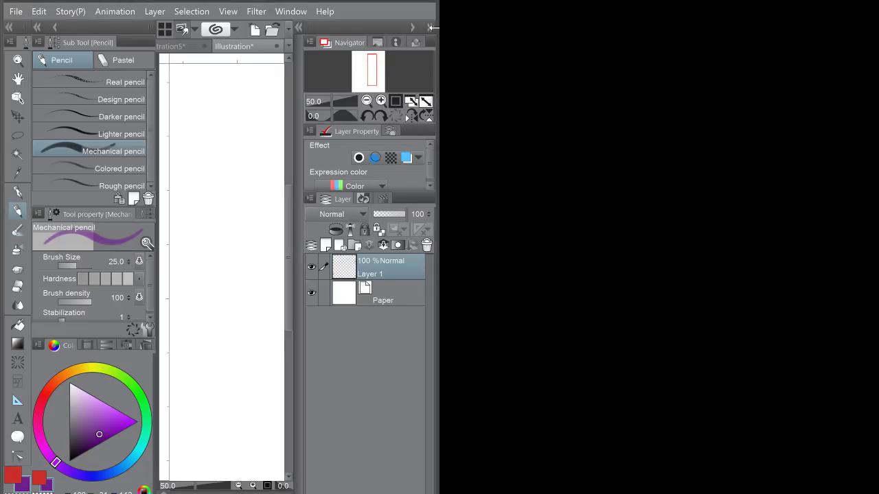
{"action": "left_click", "coordinate": [37, 26]}
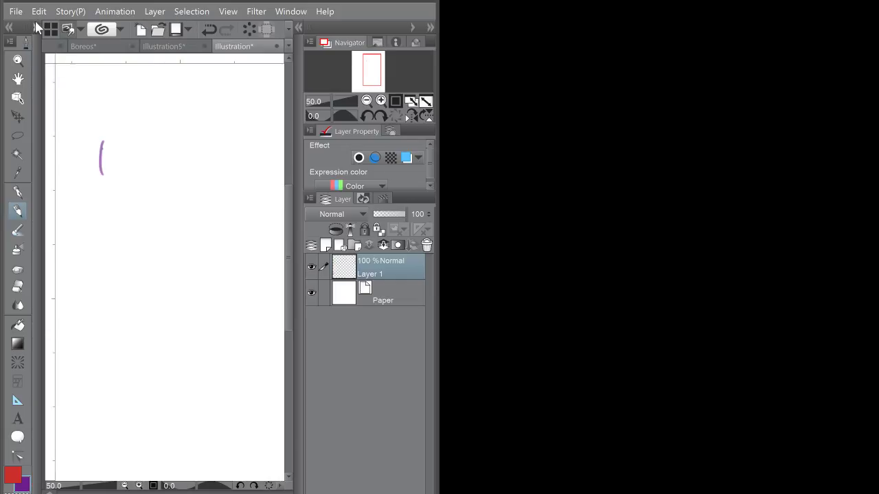
{"action": "left_click", "coordinate": [429, 28]}
Step: Sketch the figure's oval head with overlapping pencil strokes and a short mark for the neck
{"action": "left_click_drag", "start_coordinate": [164, 158], "coordinate": [185, 131]}
{"action": "mouse_move", "coordinate": [193, 132]}
{"action": "left_mouse_down"}
{"action": "mouse_move", "coordinate": [168, 163]}
{"action": "mouse_move", "coordinate": [188, 107]}
{"action": "mouse_move", "coordinate": [181, 116]}
{"action": "mouse_move", "coordinate": [210, 158]}
{"action": "mouse_move", "coordinate": [211, 136]}
{"action": "mouse_move", "coordinate": [191, 167]}
{"action": "left_mouse_up"}
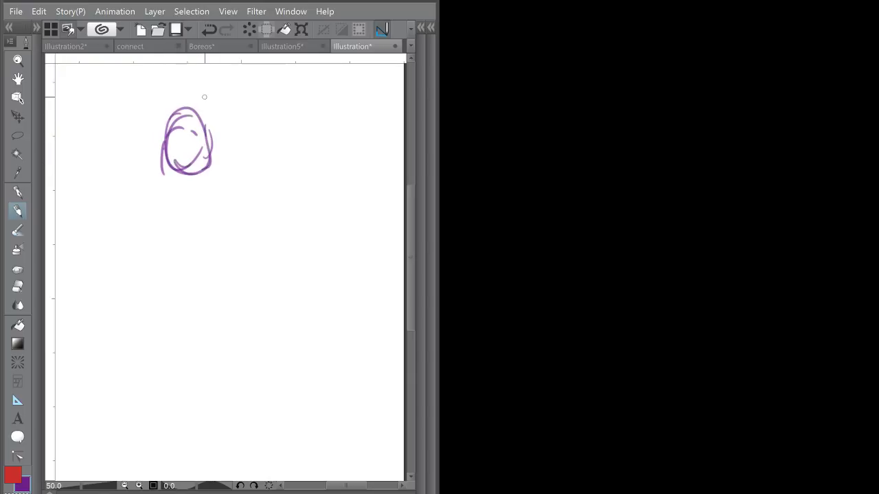
{"action": "left_click_drag", "start_coordinate": [174, 115], "coordinate": [197, 181]}
{"action": "mouse_move", "coordinate": [169, 136]}
{"action": "left_mouse_down"}
{"action": "mouse_move", "coordinate": [199, 108]}
{"action": "mouse_move", "coordinate": [182, 177]}
{"action": "mouse_move", "coordinate": [208, 173]}
{"action": "mouse_move", "coordinate": [187, 186]}
{"action": "mouse_move", "coordinate": [188, 197]}
{"action": "left_mouse_up"}
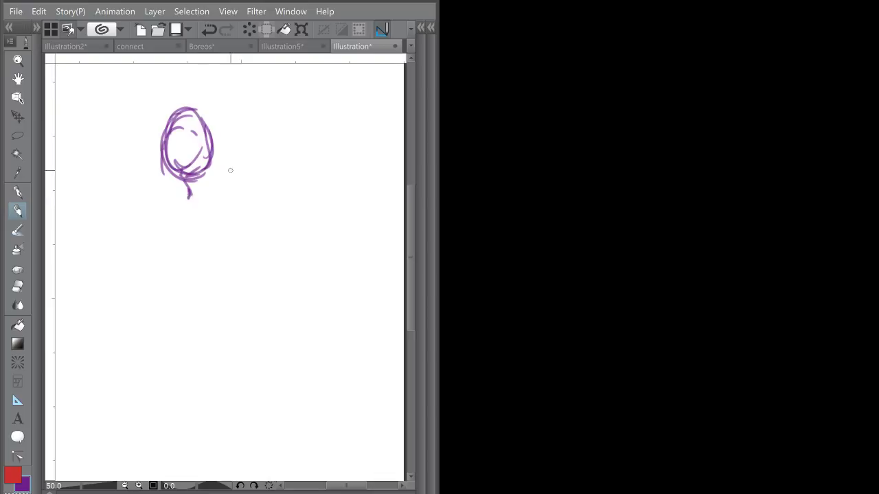
Step: Sketch the sloping shoulders and the outline of the torso down to the rounded waist
{"action": "left_click_drag", "start_coordinate": [211, 168], "coordinate": [272, 215]}
{"action": "mouse_move", "coordinate": [181, 178]}
{"action": "left_mouse_down"}
{"action": "mouse_move", "coordinate": [161, 210]}
{"action": "mouse_move", "coordinate": [173, 209]}
{"action": "mouse_move", "coordinate": [190, 239]}
{"action": "mouse_move", "coordinate": [191, 291]}
{"action": "left_mouse_up"}
{"action": "left_click_drag", "start_coordinate": [263, 254], "coordinate": [256, 298]}
{"action": "mouse_move", "coordinate": [191, 294]}
{"action": "left_mouse_down"}
{"action": "mouse_move", "coordinate": [197, 315]}
{"action": "mouse_move", "coordinate": [227, 321]}
{"action": "mouse_move", "coordinate": [253, 285]}
{"action": "left_mouse_up"}
Step: Sketch the bent, raised leg extending forward from the hip, with its rounded knee and underside
{"action": "mouse_move", "coordinate": [183, 297]}
{"action": "left_mouse_down"}
{"action": "mouse_move", "coordinate": [80, 281]}
{"action": "mouse_move", "coordinate": [74, 302]}
{"action": "mouse_move", "coordinate": [87, 325]}
{"action": "mouse_move", "coordinate": [118, 332]}
{"action": "mouse_move", "coordinate": [97, 340]}
{"action": "left_mouse_up"}
{"action": "left_click_drag", "start_coordinate": [85, 326], "coordinate": [96, 340]}
{"action": "mouse_move", "coordinate": [74, 295]}
{"action": "left_mouse_down"}
{"action": "mouse_move", "coordinate": [73, 322]}
{"action": "mouse_move", "coordinate": [88, 286]}
{"action": "mouse_move", "coordinate": [109, 280]}
{"action": "left_mouse_up"}
{"action": "mouse_move", "coordinate": [73, 316]}
{"action": "left_mouse_down"}
{"action": "mouse_move", "coordinate": [100, 353]}
{"action": "mouse_move", "coordinate": [147, 351]}
{"action": "left_mouse_up"}
{"action": "left_click_drag", "start_coordinate": [144, 352], "coordinate": [187, 350]}
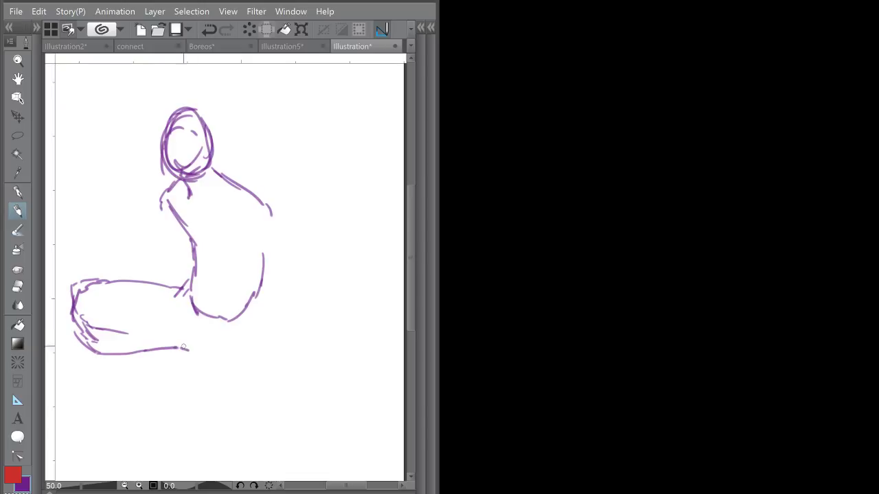
{"action": "mouse_move", "coordinate": [111, 330]}
{"action": "left_mouse_down"}
{"action": "mouse_move", "coordinate": [185, 347]}
{"action": "mouse_move", "coordinate": [172, 333]}
{"action": "mouse_move", "coordinate": [191, 312]}
{"action": "mouse_move", "coordinate": [183, 320]}
{"action": "left_mouse_up"}
{"action": "left_click_drag", "start_coordinate": [177, 312], "coordinate": [192, 326]}
Step: Sketch the hip and the kneeling leg folded beneath the body, with the foot tucked behind it
{"action": "left_click_drag", "start_coordinate": [222, 325], "coordinate": [223, 295]}
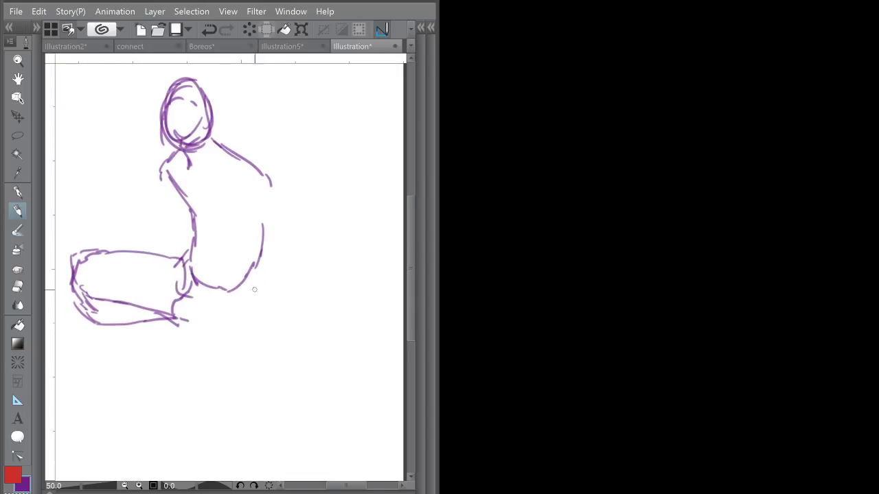
{"action": "mouse_move", "coordinate": [273, 198]}
{"action": "left_mouse_down"}
{"action": "mouse_move", "coordinate": [254, 325]}
{"action": "mouse_move", "coordinate": [237, 341]}
{"action": "left_mouse_up"}
{"action": "left_click_drag", "start_coordinate": [213, 327], "coordinate": [224, 307]}
{"action": "mouse_move", "coordinate": [187, 300]}
{"action": "left_mouse_down"}
{"action": "mouse_move", "coordinate": [194, 296]}
{"action": "mouse_move", "coordinate": [239, 334]}
{"action": "mouse_move", "coordinate": [156, 323]}
{"action": "mouse_move", "coordinate": [138, 329]}
{"action": "mouse_move", "coordinate": [130, 362]}
{"action": "mouse_move", "coordinate": [176, 377]}
{"action": "mouse_move", "coordinate": [228, 355]}
{"action": "mouse_move", "coordinate": [269, 290]}
{"action": "mouse_move", "coordinate": [243, 339]}
{"action": "mouse_move", "coordinate": [157, 380]}
{"action": "left_mouse_up"}
{"action": "mouse_move", "coordinate": [134, 336]}
{"action": "left_mouse_down"}
{"action": "mouse_move", "coordinate": [147, 383]}
{"action": "mouse_move", "coordinate": [187, 364]}
{"action": "mouse_move", "coordinate": [189, 386]}
{"action": "mouse_move", "coordinate": [221, 377]}
{"action": "left_mouse_up"}
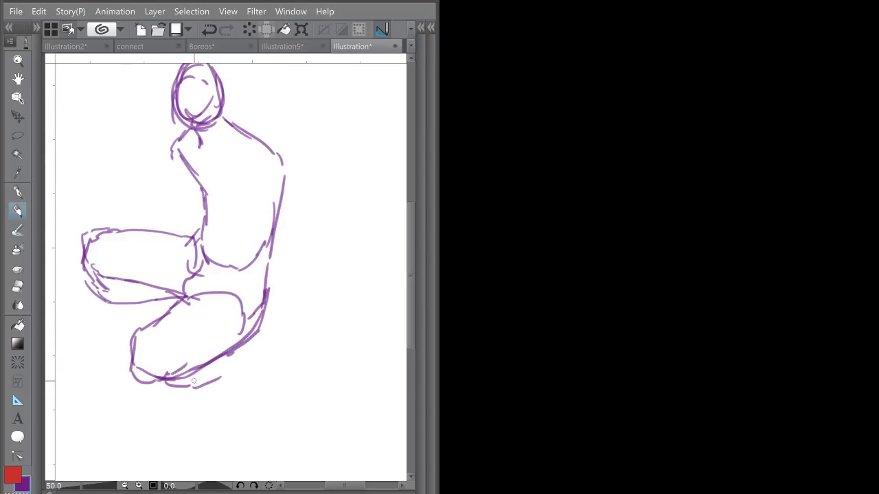
{"action": "mouse_move", "coordinate": [149, 379]}
{"action": "left_mouse_down"}
{"action": "mouse_move", "coordinate": [212, 382]}
{"action": "mouse_move", "coordinate": [249, 354]}
{"action": "mouse_move", "coordinate": [262, 323]}
{"action": "mouse_move", "coordinate": [267, 335]}
{"action": "mouse_move", "coordinate": [275, 322]}
{"action": "mouse_move", "coordinate": [279, 330]}
{"action": "mouse_move", "coordinate": [274, 358]}
{"action": "left_mouse_up"}
{"action": "mouse_move", "coordinate": [272, 325]}
{"action": "left_mouse_down"}
{"action": "mouse_move", "coordinate": [263, 370]}
{"action": "mouse_move", "coordinate": [225, 389]}
{"action": "mouse_move", "coordinate": [246, 384]}
{"action": "mouse_move", "coordinate": [273, 344]}
{"action": "left_mouse_up"}
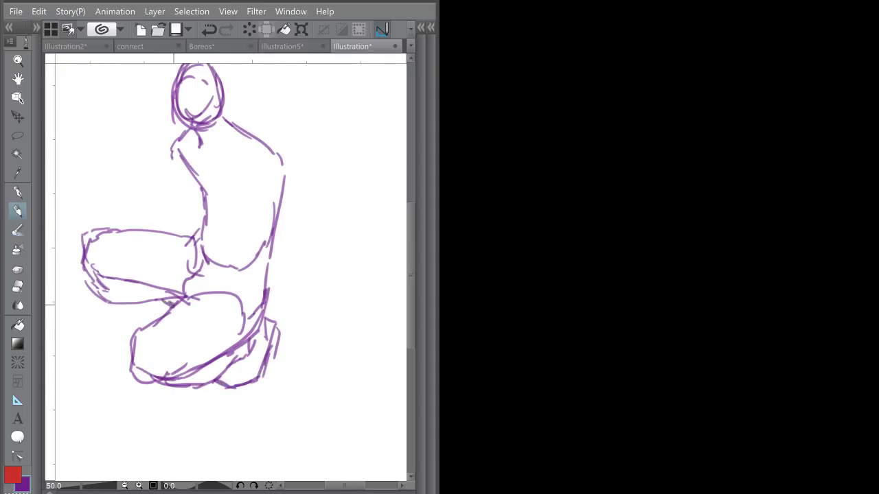
Step: Add the jaw, cranium, neck and collarbone lines, and outline the chest muscle beside the shoulder
{"action": "scroll", "coordinate": [250, 233], "scroll_direction": "up", "scroll_amount": 1}
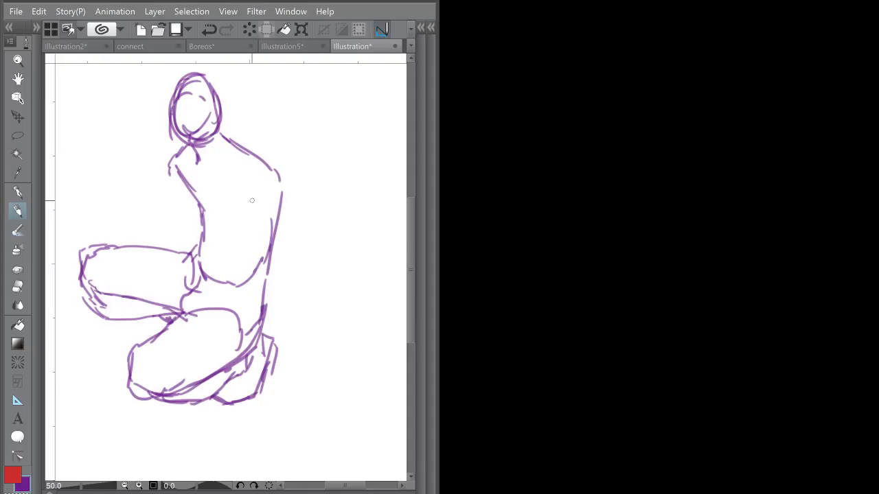
{"action": "left_click_drag", "start_coordinate": [183, 173], "coordinate": [201, 199]}
{"action": "mouse_move", "coordinate": [189, 157]}
{"action": "left_mouse_down"}
{"action": "mouse_move", "coordinate": [200, 174]}
{"action": "mouse_move", "coordinate": [249, 173]}
{"action": "left_mouse_up"}
{"action": "left_click_drag", "start_coordinate": [219, 125], "coordinate": [229, 149]}
{"action": "mouse_move", "coordinate": [176, 82]}
{"action": "left_mouse_down"}
{"action": "mouse_move", "coordinate": [193, 145]}
{"action": "mouse_move", "coordinate": [181, 74]}
{"action": "mouse_move", "coordinate": [168, 93]}
{"action": "mouse_move", "coordinate": [180, 152]}
{"action": "mouse_move", "coordinate": [206, 153]}
{"action": "mouse_move", "coordinate": [206, 75]}
{"action": "mouse_move", "coordinate": [229, 122]}
{"action": "left_mouse_up"}
{"action": "mouse_move", "coordinate": [192, 69]}
{"action": "left_mouse_down"}
{"action": "mouse_move", "coordinate": [228, 86]}
{"action": "mouse_move", "coordinate": [217, 138]}
{"action": "mouse_move", "coordinate": [229, 157]}
{"action": "mouse_move", "coordinate": [230, 147]}
{"action": "mouse_move", "coordinate": [239, 168]}
{"action": "left_mouse_up"}
{"action": "left_click_drag", "start_coordinate": [229, 160], "coordinate": [241, 177]}
{"action": "mouse_move", "coordinate": [234, 140]}
{"action": "left_mouse_down"}
{"action": "mouse_move", "coordinate": [272, 198]}
{"action": "mouse_move", "coordinate": [249, 185]}
{"action": "left_mouse_up"}
{"action": "left_click_drag", "start_coordinate": [274, 146], "coordinate": [272, 174]}
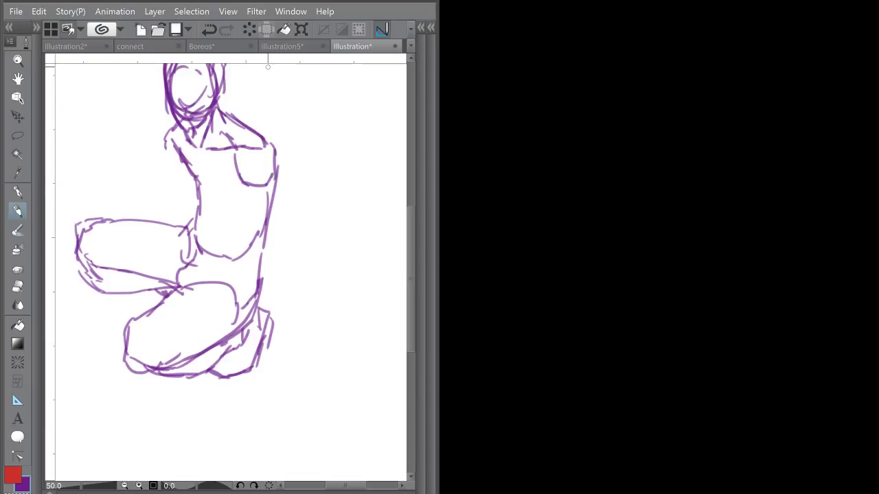
Step: Sketch the rounded shoulder and upper arm on the side of the raised knee
{"action": "left_click_drag", "start_coordinate": [171, 139], "coordinate": [146, 160]}
{"action": "mouse_move", "coordinate": [160, 143]}
{"action": "left_mouse_down"}
{"action": "mouse_move", "coordinate": [134, 172]}
{"action": "mouse_move", "coordinate": [141, 179]}
{"action": "left_mouse_up"}
{"action": "mouse_move", "coordinate": [176, 122]}
{"action": "left_mouse_down"}
{"action": "mouse_move", "coordinate": [150, 144]}
{"action": "mouse_move", "coordinate": [157, 158]}
{"action": "left_mouse_up"}
{"action": "left_click_drag", "start_coordinate": [163, 167], "coordinate": [168, 164]}
{"action": "mouse_move", "coordinate": [172, 127]}
{"action": "left_mouse_down"}
{"action": "mouse_move", "coordinate": [155, 130]}
{"action": "mouse_move", "coordinate": [152, 147]}
{"action": "left_mouse_up"}
{"action": "left_click_drag", "start_coordinate": [156, 143], "coordinate": [177, 124]}
{"action": "mouse_move", "coordinate": [164, 166]}
{"action": "left_mouse_down"}
{"action": "mouse_move", "coordinate": [122, 190]}
{"action": "mouse_move", "coordinate": [128, 197]}
{"action": "left_mouse_up"}
{"action": "mouse_move", "coordinate": [186, 167]}
{"action": "left_mouse_down"}
{"action": "mouse_move", "coordinate": [138, 201]}
{"action": "mouse_move", "coordinate": [177, 174]}
{"action": "left_mouse_up"}
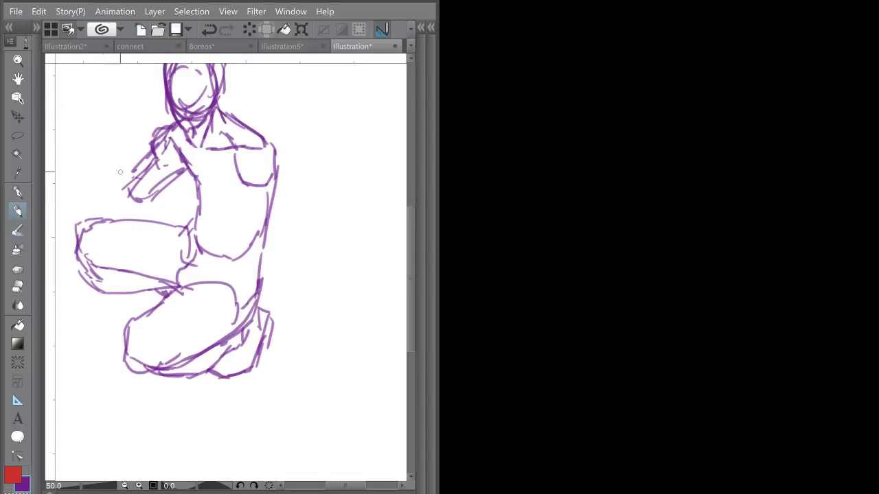
Step: Sketch the forearm reaching from the elbow to the raised knee
{"action": "left_click_drag", "start_coordinate": [128, 185], "coordinate": [89, 208]}
{"action": "left_click_drag", "start_coordinate": [155, 200], "coordinate": [210, 193]}
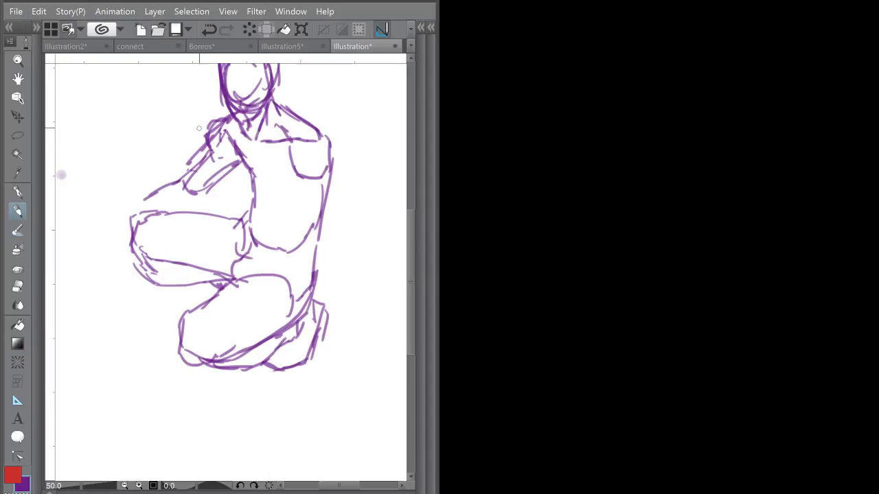
{"action": "mouse_move", "coordinate": [158, 190]}
{"action": "left_mouse_down"}
{"action": "mouse_move", "coordinate": [117, 222]}
{"action": "mouse_move", "coordinate": [199, 196]}
{"action": "mouse_move", "coordinate": [131, 225]}
{"action": "left_mouse_up"}
{"action": "scroll", "coordinate": [139, 202], "scroll_direction": "down", "scroll_amount": 1}
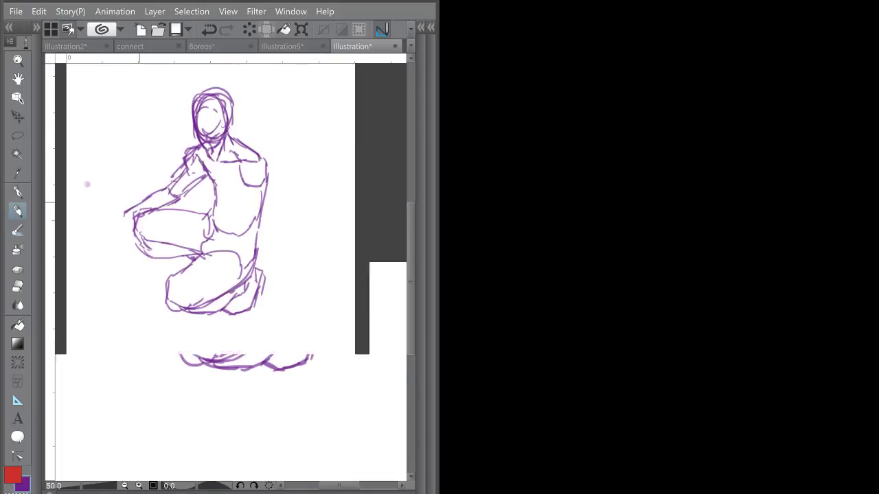
Step: Sketch the other upper arm hanging straight down beside the torso, closed off at the elbow
{"action": "mouse_move", "coordinate": [278, 184]}
{"action": "left_mouse_down"}
{"action": "mouse_move", "coordinate": [232, 239]}
{"action": "mouse_move", "coordinate": [246, 273]}
{"action": "left_mouse_up"}
{"action": "scroll", "coordinate": [261, 172], "scroll_direction": "up", "scroll_amount": 2}
{"action": "scroll", "coordinate": [199, 189], "scroll_direction": "down", "scroll_amount": 1}
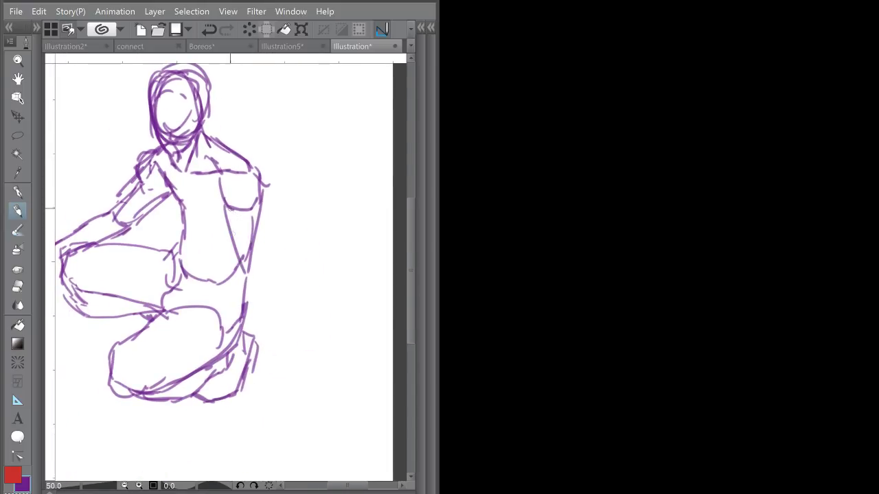
{"action": "mouse_move", "coordinate": [230, 210]}
{"action": "left_mouse_down"}
{"action": "mouse_move", "coordinate": [230, 261]}
{"action": "mouse_move", "coordinate": [263, 264]}
{"action": "left_mouse_up"}
{"action": "mouse_move", "coordinate": [261, 210]}
{"action": "left_mouse_down"}
{"action": "mouse_move", "coordinate": [261, 239]}
{"action": "mouse_move", "coordinate": [235, 260]}
{"action": "mouse_move", "coordinate": [261, 272]}
{"action": "left_mouse_up"}
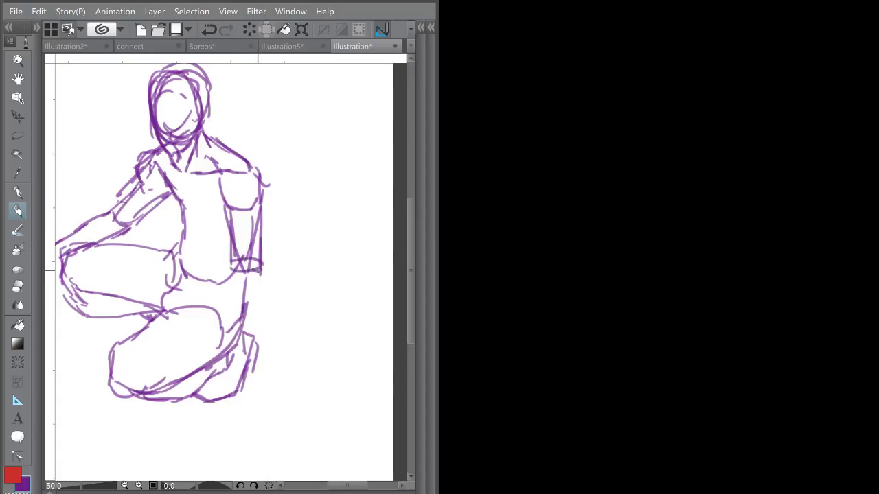
Step: Sketch the second forearm crossing the lap from the elbow, ending over the kneeling thigh
{"action": "left_click_drag", "start_coordinate": [232, 238], "coordinate": [237, 280]}
{"action": "mouse_move", "coordinate": [237, 277]}
{"action": "left_mouse_down"}
{"action": "mouse_move", "coordinate": [241, 225]}
{"action": "mouse_move", "coordinate": [138, 287]}
{"action": "left_mouse_up"}
{"action": "mouse_move", "coordinate": [141, 283]}
{"action": "left_mouse_down"}
{"action": "mouse_move", "coordinate": [227, 270]}
{"action": "mouse_move", "coordinate": [211, 274]}
{"action": "mouse_move", "coordinate": [219, 271]}
{"action": "mouse_move", "coordinate": [200, 273]}
{"action": "mouse_move", "coordinate": [267, 250]}
{"action": "left_mouse_up"}
{"action": "left_click_drag", "start_coordinate": [265, 210], "coordinate": [260, 252]}
{"action": "left_click_drag", "start_coordinate": [187, 264], "coordinate": [169, 261]}
{"action": "mouse_move", "coordinate": [169, 264]}
{"action": "left_mouse_down"}
{"action": "mouse_move", "coordinate": [177, 260]}
{"action": "mouse_move", "coordinate": [193, 276]}
{"action": "left_mouse_up"}
{"action": "left_click_drag", "start_coordinate": [183, 265], "coordinate": [209, 275]}
{"action": "mouse_move", "coordinate": [178, 263]}
{"action": "left_mouse_down"}
{"action": "mouse_move", "coordinate": [150, 270]}
{"action": "mouse_move", "coordinate": [148, 282]}
{"action": "mouse_move", "coordinate": [199, 269]}
{"action": "left_mouse_up"}
Step: Sketch the hand draped over the raised knee
{"action": "mouse_move", "coordinate": [290, 221]}
{"action": "left_mouse_down"}
{"action": "mouse_move", "coordinate": [290, 256]}
{"action": "mouse_move", "coordinate": [329, 218]}
{"action": "left_mouse_up"}
{"action": "mouse_move", "coordinate": [92, 239]}
{"action": "left_mouse_down"}
{"action": "mouse_move", "coordinate": [83, 262]}
{"action": "mouse_move", "coordinate": [98, 263]}
{"action": "mouse_move", "coordinate": [83, 267]}
{"action": "mouse_move", "coordinate": [95, 263]}
{"action": "mouse_move", "coordinate": [90, 297]}
{"action": "left_mouse_up"}
{"action": "left_click_drag", "start_coordinate": [89, 295], "coordinate": [110, 283]}
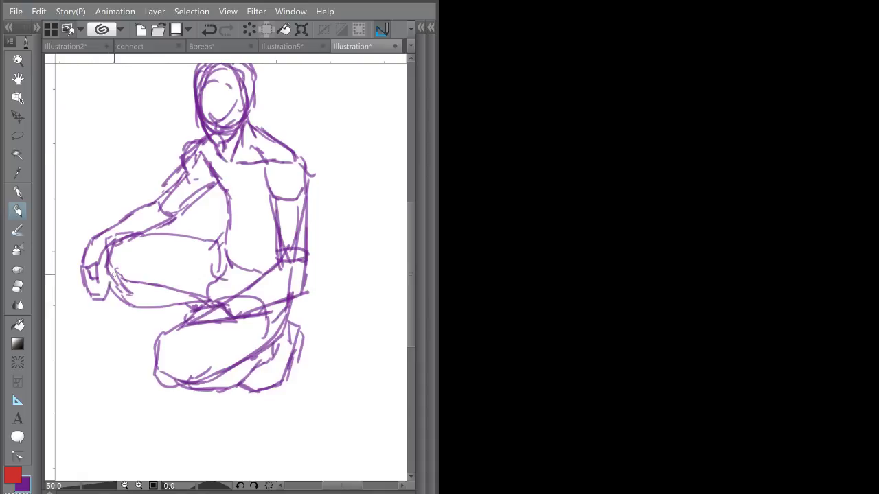
Step: Draw a horizontal eye line and a vertical centre line on the face, and reinforce the pointed chin
{"action": "left_click_drag", "start_coordinate": [281, 215], "coordinate": [275, 262]}
{"action": "scroll", "coordinate": [282, 212], "scroll_direction": "down", "scroll_amount": 1}
{"action": "scroll", "coordinate": [264, 200], "scroll_direction": "up", "scroll_amount": 1}
{"action": "scroll", "coordinate": [242, 177], "scroll_direction": "up", "scroll_amount": 1}
{"action": "left_click_drag", "start_coordinate": [232, 177], "coordinate": [241, 192]}
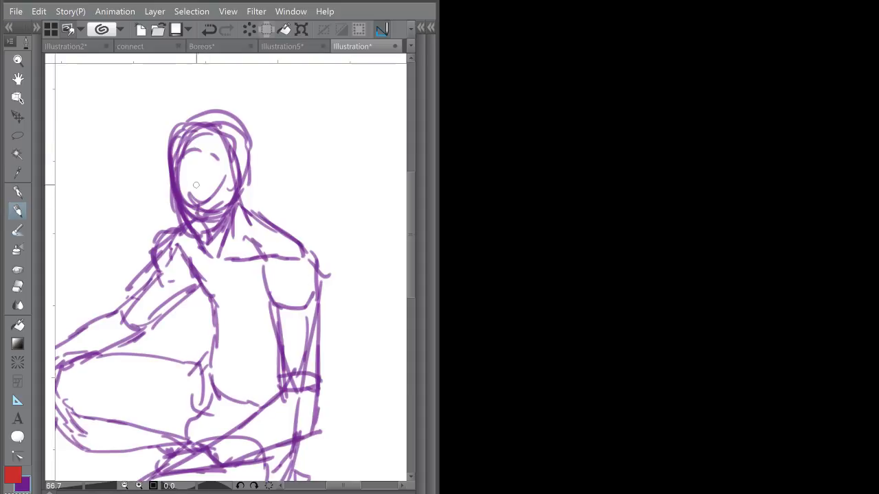
{"action": "mouse_move", "coordinate": [177, 193]}
{"action": "left_mouse_down"}
{"action": "mouse_move", "coordinate": [240, 177]}
{"action": "mouse_move", "coordinate": [240, 203]}
{"action": "left_mouse_up"}
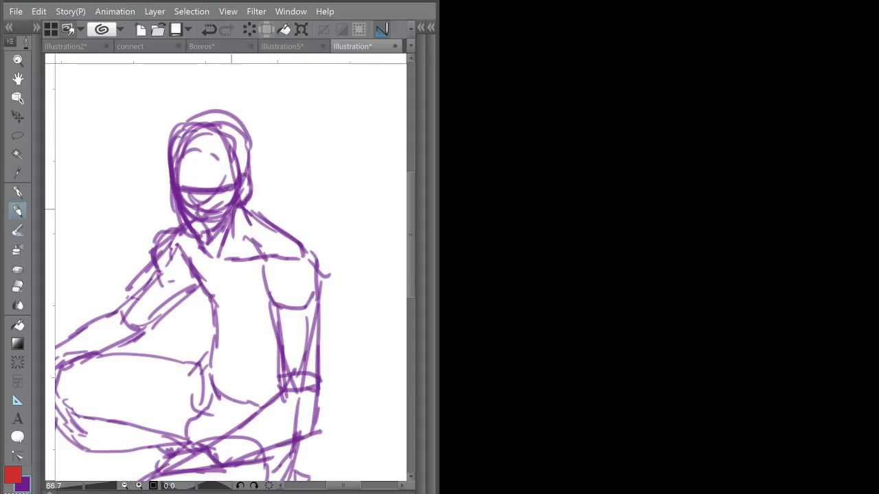
{"action": "left_click_drag", "start_coordinate": [195, 223], "coordinate": [209, 237]}
{"action": "left_click_drag", "start_coordinate": [193, 225], "coordinate": [207, 241]}
{"action": "left_click_drag", "start_coordinate": [203, 241], "coordinate": [230, 209]}
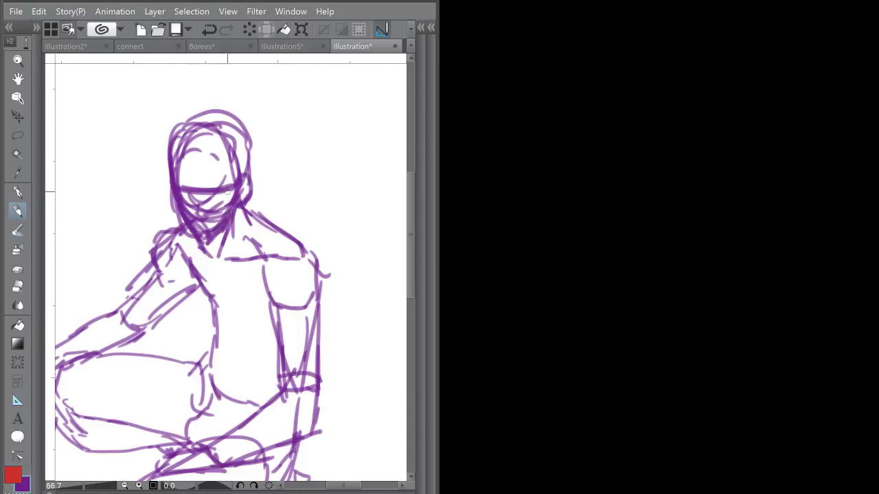
{"action": "left_click_drag", "start_coordinate": [199, 137], "coordinate": [197, 247]}
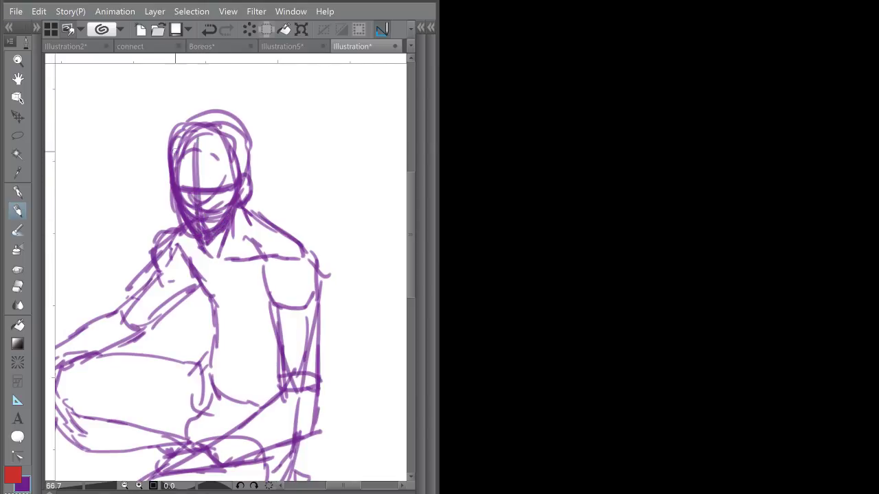
Step: Add the ear, strengthen the neck, and outline the chest muscles and the side of the torso
{"action": "mouse_move", "coordinate": [175, 153]}
{"action": "left_mouse_down"}
{"action": "mouse_move", "coordinate": [243, 129]}
{"action": "mouse_move", "coordinate": [244, 237]}
{"action": "mouse_move", "coordinate": [225, 261]}
{"action": "left_mouse_up"}
{"action": "left_click_drag", "start_coordinate": [216, 162], "coordinate": [203, 102]}
{"action": "mouse_move", "coordinate": [177, 198]}
{"action": "left_mouse_down"}
{"action": "mouse_move", "coordinate": [187, 237]}
{"action": "mouse_move", "coordinate": [206, 254]}
{"action": "left_mouse_up"}
{"action": "mouse_move", "coordinate": [206, 204]}
{"action": "left_mouse_down"}
{"action": "mouse_move", "coordinate": [212, 242]}
{"action": "mouse_move", "coordinate": [234, 255]}
{"action": "left_mouse_up"}
{"action": "left_click_drag", "start_coordinate": [238, 254], "coordinate": [260, 241]}
{"action": "mouse_move", "coordinate": [201, 251]}
{"action": "left_mouse_down"}
{"action": "mouse_move", "coordinate": [226, 260]}
{"action": "mouse_move", "coordinate": [195, 313]}
{"action": "left_mouse_up"}
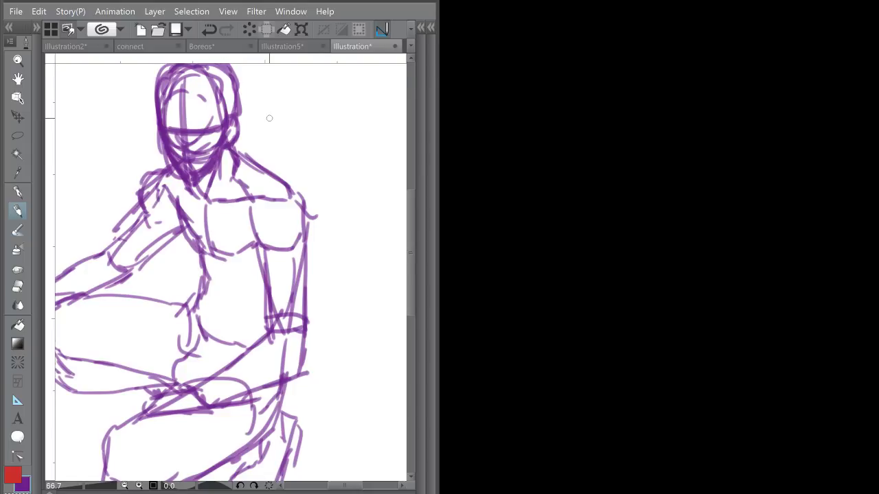
Step: Add a contour stroke along the underside of the raised knee
{"action": "scroll", "coordinate": [269, 118], "scroll_direction": "down", "scroll_amount": 1}
{"action": "scroll", "coordinate": [280, 196], "scroll_direction": "down", "scroll_amount": 1}
{"action": "mouse_move", "coordinate": [270, 227]}
{"action": "left_mouse_down"}
{"action": "mouse_move", "coordinate": [245, 253]}
{"action": "mouse_move", "coordinate": [276, 207]}
{"action": "left_mouse_up"}
{"action": "scroll", "coordinate": [257, 211], "scroll_direction": "up", "scroll_amount": 1}
{"action": "left_click_drag", "start_coordinate": [254, 244], "coordinate": [311, 238]}
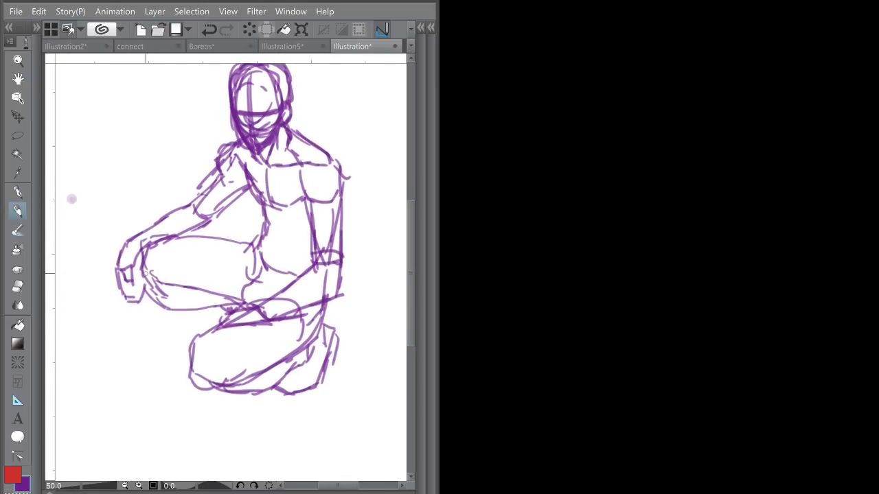
{"action": "mouse_move", "coordinate": [140, 262]}
{"action": "left_mouse_down"}
{"action": "mouse_move", "coordinate": [147, 294]}
{"action": "mouse_move", "coordinate": [157, 301]}
{"action": "mouse_move", "coordinate": [177, 289]}
{"action": "left_mouse_up"}
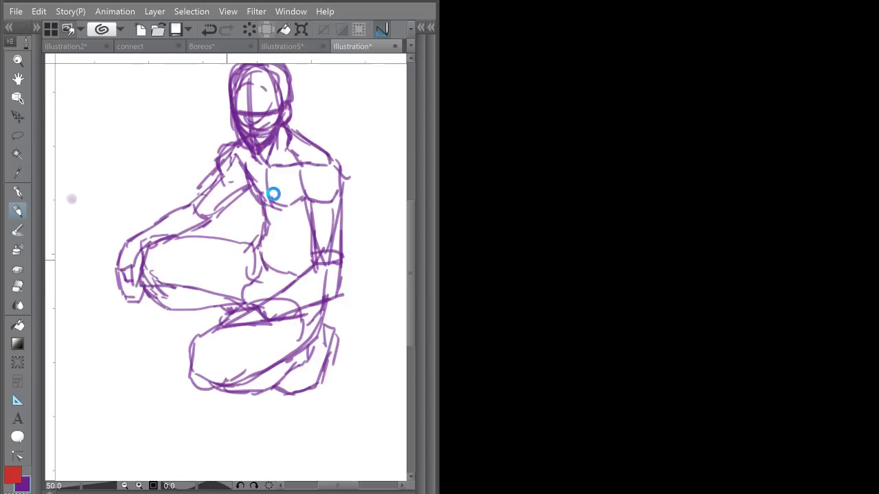
Step: Try to sketch the lower leg and foot extending forward below the raised knee
{"action": "key", "text": "ctrl+minus"}
{"action": "key", "text": "ctrl+minus"}
{"action": "key", "text": "ctrl+plus"}
{"action": "left_click_drag", "start_coordinate": [250, 247], "coordinate": [252, 228]}
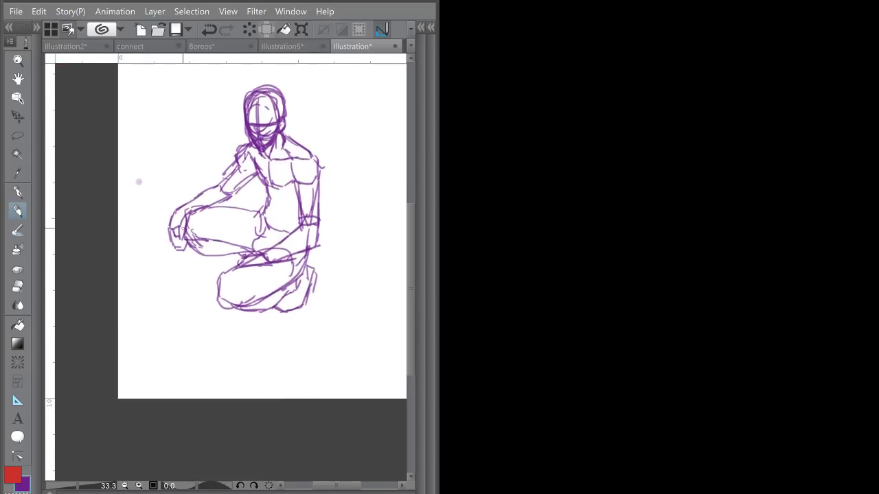
{"action": "left_click_drag", "start_coordinate": [183, 228], "coordinate": [160, 254]}
{"action": "left_click_drag", "start_coordinate": [162, 259], "coordinate": [200, 258]}
{"action": "mouse_move", "coordinate": [204, 255]}
{"action": "left_mouse_down"}
{"action": "mouse_move", "coordinate": [210, 245]}
{"action": "mouse_move", "coordinate": [148, 261]}
{"action": "mouse_move", "coordinate": [179, 268]}
{"action": "mouse_move", "coordinate": [136, 258]}
{"action": "mouse_move", "coordinate": [133, 273]}
{"action": "left_mouse_up"}
{"action": "left_click_drag", "start_coordinate": [122, 276], "coordinate": [169, 272]}
{"action": "left_click_drag", "start_coordinate": [346, 183], "coordinate": [318, 199]}
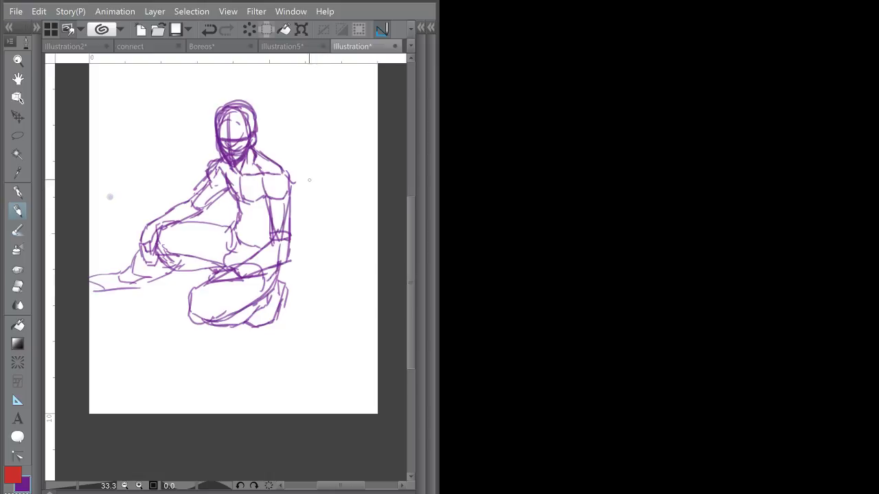
Step: Undo the strokes of the lower leg and foot below the raised knee
{"action": "key", "text": "ctrl+z"}
{"action": "key", "text": "ctrl+z"}
{"action": "key", "text": "ctrl+z"}
{"action": "key", "text": "ctrl+z"}
{"action": "key", "text": "ctrl+z"}
{"action": "key", "text": "ctrl+z"}
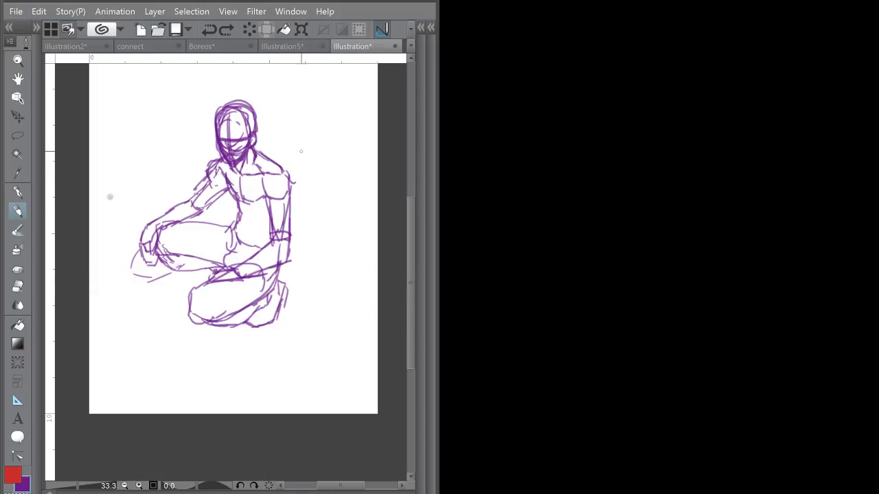
{"action": "key", "text": "ctrl+z"}
{"action": "key", "text": "ctrl+z"}
{"action": "key", "text": "ctrl+z"}
{"action": "key", "text": "ctrl+z"}
{"action": "key", "text": "ctrl+z"}
Step: Add contour strokes for the rib cage and abdomen inside the torso
{"action": "left_click_drag", "start_coordinate": [293, 181], "coordinate": [281, 193]}
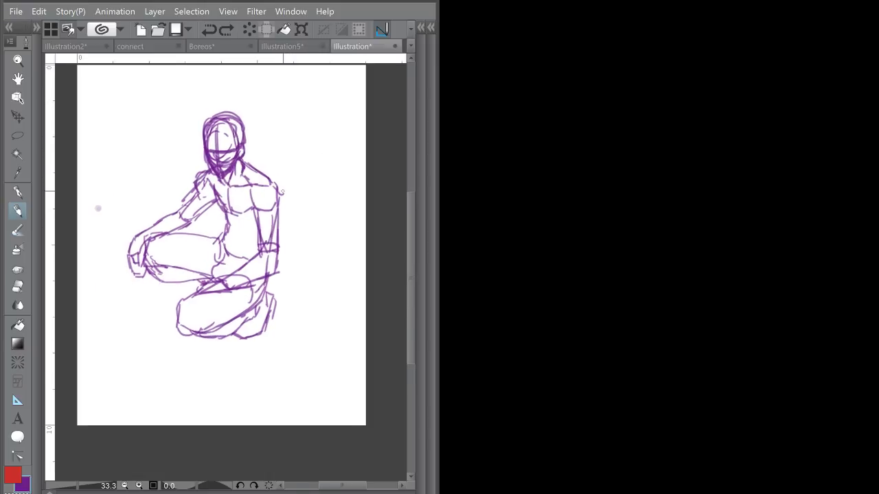
{"action": "scroll", "coordinate": [292, 158], "scroll_direction": "up", "scroll_amount": 1}
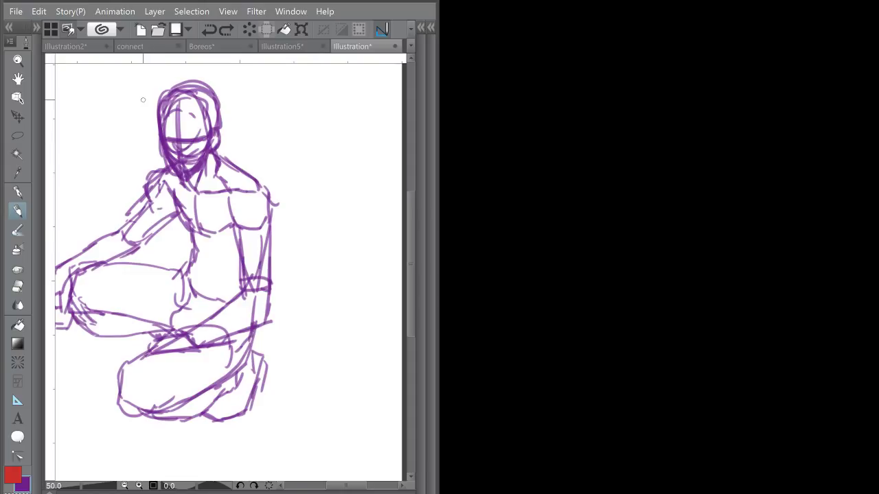
{"action": "mouse_move", "coordinate": [200, 232]}
{"action": "left_mouse_down"}
{"action": "mouse_move", "coordinate": [196, 282]}
{"action": "mouse_move", "coordinate": [232, 270]}
{"action": "mouse_move", "coordinate": [223, 251]}
{"action": "mouse_move", "coordinate": [236, 250]}
{"action": "mouse_move", "coordinate": [229, 224]}
{"action": "mouse_move", "coordinate": [223, 256]}
{"action": "left_mouse_up"}
{"action": "key", "text": "ctrl+plus"}
{"action": "key", "text": "ctrl+plus"}
{"action": "mouse_move", "coordinate": [158, 223]}
{"action": "left_mouse_down"}
{"action": "mouse_move", "coordinate": [190, 231]}
{"action": "mouse_move", "coordinate": [203, 258]}
{"action": "mouse_move", "coordinate": [213, 252]}
{"action": "left_mouse_up"}
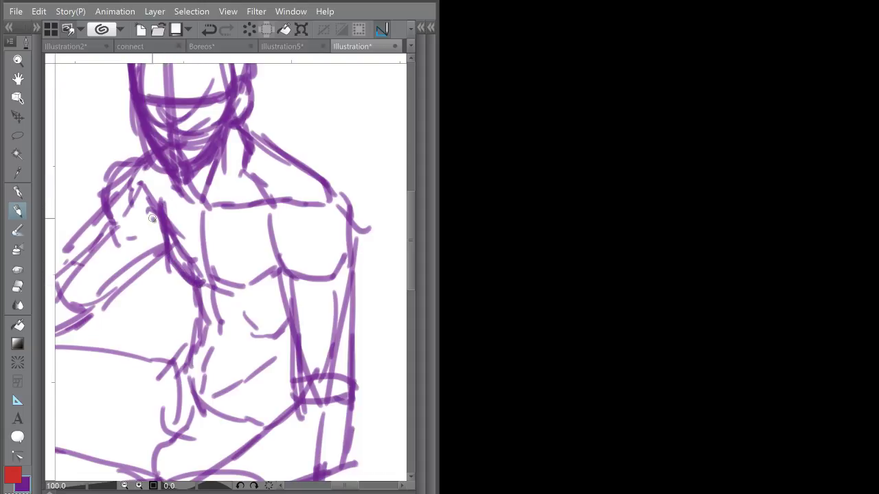
Step: Add the armpit fold and reinforce the shoulder, upper arm and elbow contours of the arm over the raised knee
{"action": "left_click_drag", "start_coordinate": [123, 226], "coordinate": [157, 225]}
{"action": "left_click_drag", "start_coordinate": [141, 224], "coordinate": [180, 249]}
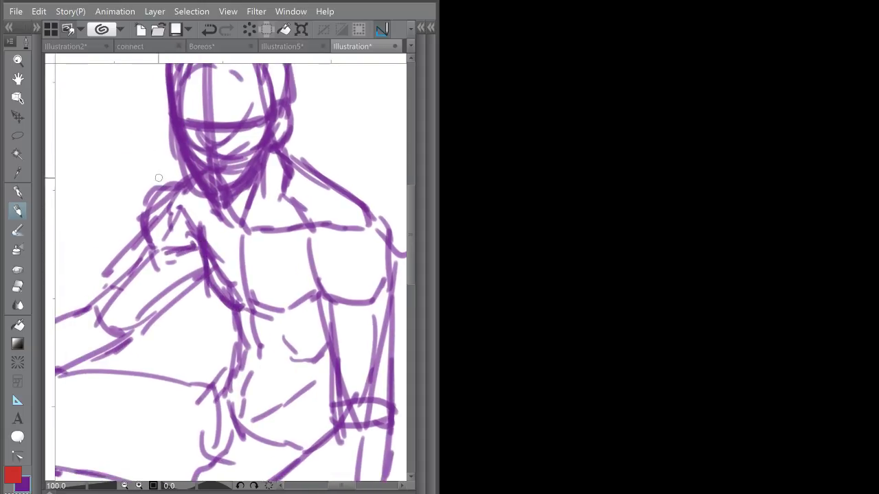
{"action": "mouse_move", "coordinate": [158, 203]}
{"action": "left_mouse_down"}
{"action": "mouse_move", "coordinate": [146, 251]}
{"action": "mouse_move", "coordinate": [187, 176]}
{"action": "mouse_move", "coordinate": [101, 317]}
{"action": "mouse_move", "coordinate": [130, 268]}
{"action": "left_mouse_up"}
{"action": "left_click_drag", "start_coordinate": [124, 327], "coordinate": [213, 274]}
{"action": "mouse_move", "coordinate": [150, 311]}
{"action": "left_mouse_down"}
{"action": "mouse_move", "coordinate": [209, 267]}
{"action": "mouse_move", "coordinate": [113, 344]}
{"action": "left_mouse_up"}
{"action": "mouse_move", "coordinate": [86, 300]}
{"action": "left_mouse_down"}
{"action": "mouse_move", "coordinate": [199, 219]}
{"action": "mouse_move", "coordinate": [127, 282]}
{"action": "mouse_move", "coordinate": [186, 288]}
{"action": "mouse_move", "coordinate": [242, 254]}
{"action": "mouse_move", "coordinate": [179, 295]}
{"action": "left_mouse_up"}
{"action": "left_click_drag", "start_coordinate": [158, 238], "coordinate": [175, 193]}
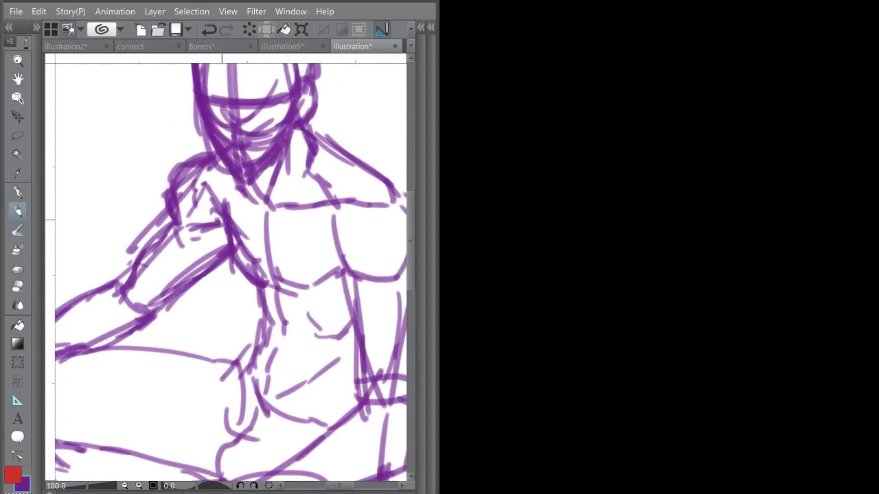
Step: Reinforce the curves beneath the chest muscles and the slope and outer edge of the shoulder above the hanging arm
{"action": "left_click_drag", "start_coordinate": [222, 220], "coordinate": [246, 278]}
{"action": "mouse_move", "coordinate": [274, 287]}
{"action": "left_mouse_down"}
{"action": "mouse_move", "coordinate": [224, 277]}
{"action": "mouse_move", "coordinate": [264, 285]}
{"action": "mouse_move", "coordinate": [291, 264]}
{"action": "left_mouse_up"}
{"action": "left_click_drag", "start_coordinate": [339, 247], "coordinate": [265, 257]}
{"action": "mouse_move", "coordinate": [215, 268]}
{"action": "left_mouse_down"}
{"action": "mouse_move", "coordinate": [276, 278]}
{"action": "mouse_move", "coordinate": [282, 269]}
{"action": "left_mouse_up"}
{"action": "left_click_drag", "start_coordinate": [288, 206], "coordinate": [292, 258]}
{"action": "mouse_move", "coordinate": [279, 190]}
{"action": "left_mouse_down"}
{"action": "mouse_move", "coordinate": [292, 208]}
{"action": "mouse_move", "coordinate": [290, 259]}
{"action": "left_mouse_up"}
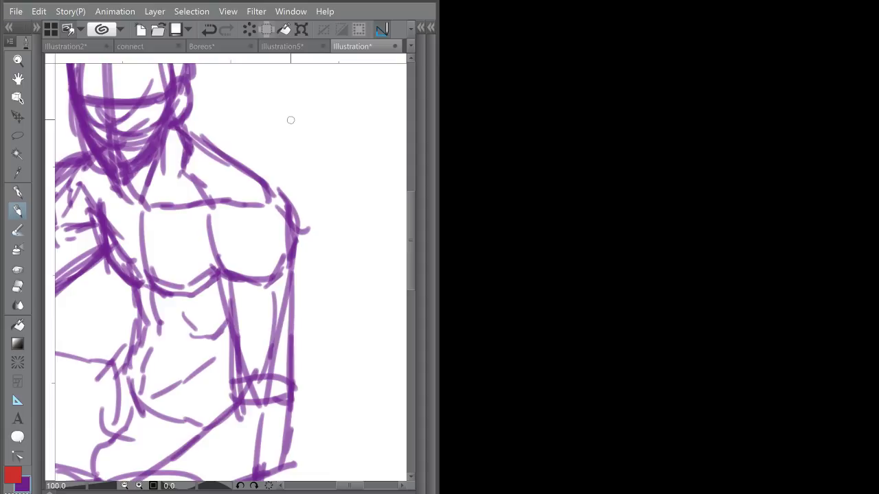
{"action": "mouse_move", "coordinate": [184, 124]}
{"action": "left_mouse_down"}
{"action": "mouse_move", "coordinate": [292, 206]}
{"action": "mouse_move", "coordinate": [291, 232]}
{"action": "left_mouse_up"}
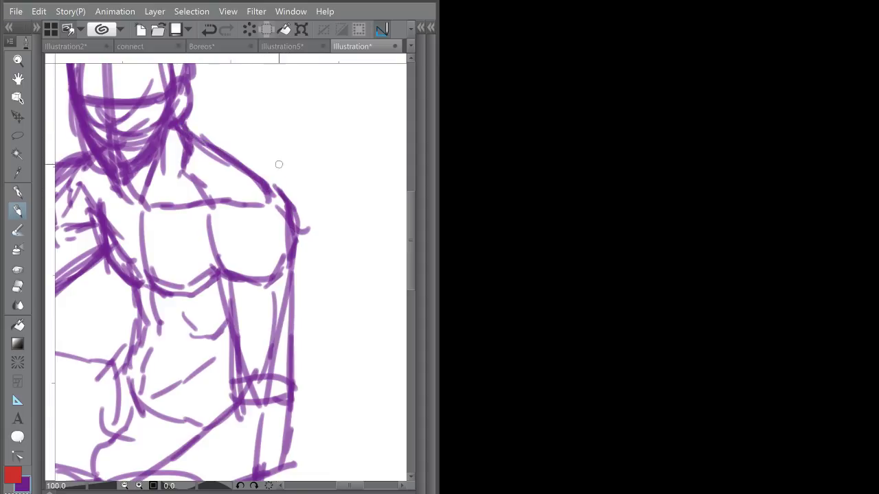
{"action": "scroll", "coordinate": [269, 135], "scroll_direction": "down", "scroll_amount": 2}
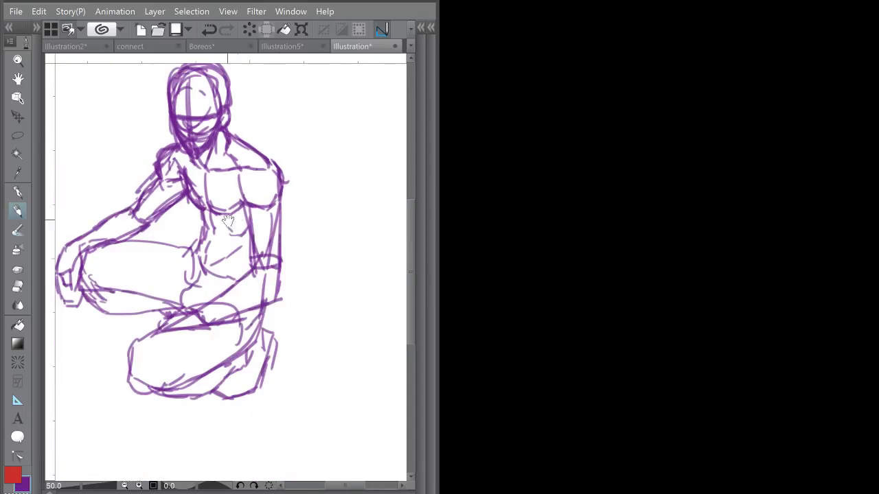
{"action": "mouse_move", "coordinate": [244, 210]}
{"action": "left_mouse_down"}
{"action": "mouse_move", "coordinate": [227, 181]}
{"action": "mouse_move", "coordinate": [238, 181]}
{"action": "mouse_move", "coordinate": [227, 173]}
{"action": "mouse_move", "coordinate": [247, 180]}
{"action": "mouse_move", "coordinate": [279, 154]}
{"action": "left_mouse_up"}
{"action": "scroll", "coordinate": [227, 180], "scroll_direction": "up", "scroll_amount": 1}
{"action": "left_click_drag", "start_coordinate": [237, 179], "coordinate": [244, 193]}
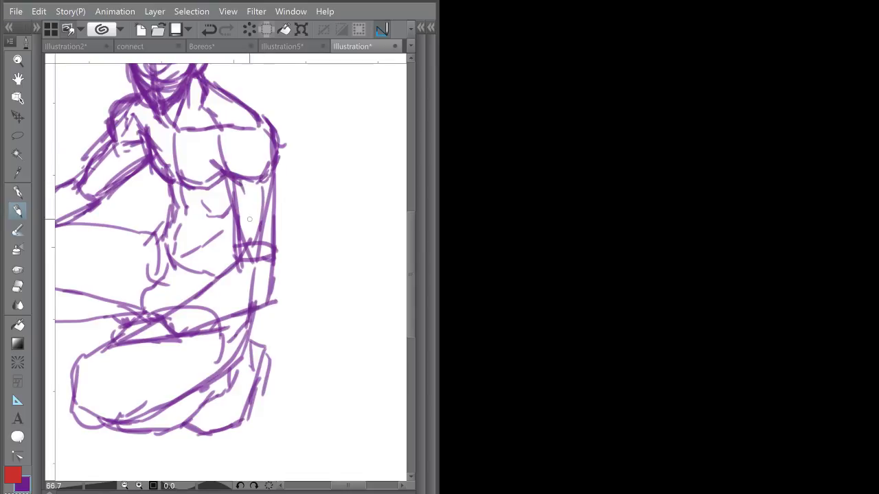
{"action": "mouse_move", "coordinate": [241, 235]}
{"action": "left_mouse_down"}
{"action": "mouse_move", "coordinate": [243, 265]}
{"action": "mouse_move", "coordinate": [264, 226]}
{"action": "left_mouse_up"}
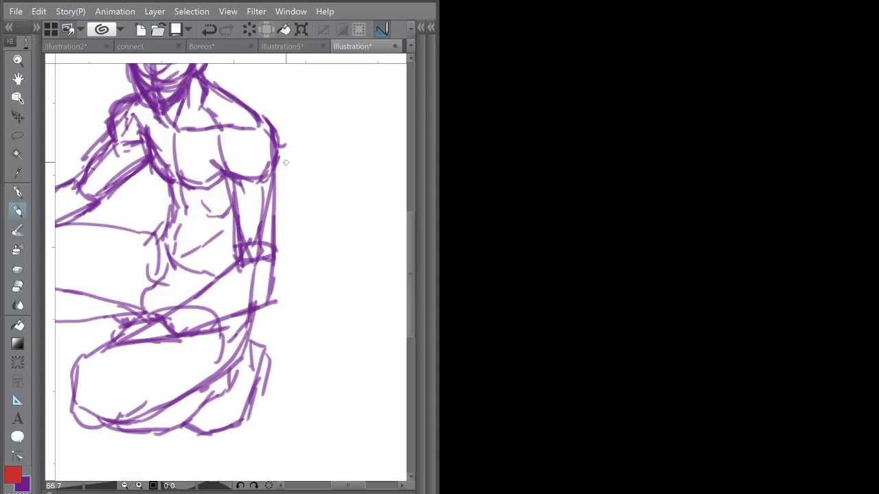
{"action": "left_click_drag", "start_coordinate": [251, 133], "coordinate": [170, 215]}
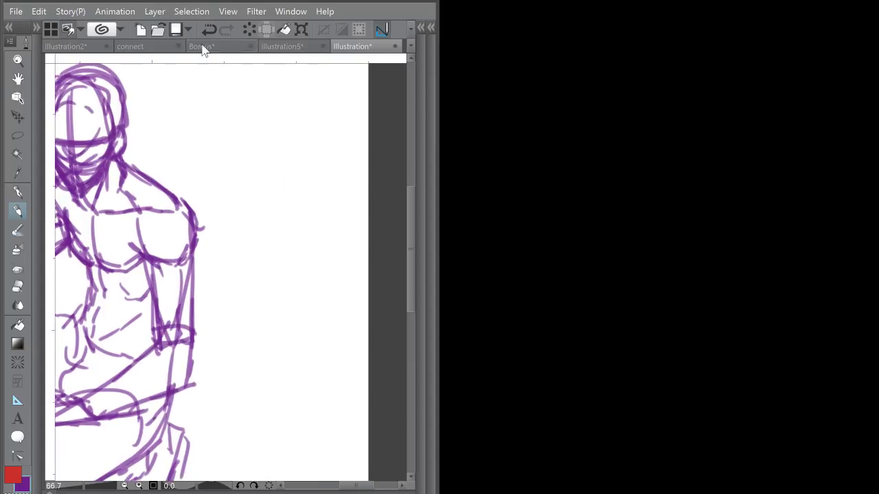
{"action": "left_click_drag", "start_coordinate": [184, 137], "coordinate": [223, 135]}
{"action": "mouse_move", "coordinate": [187, 143]}
{"action": "left_mouse_down"}
{"action": "mouse_move", "coordinate": [218, 142]}
{"action": "mouse_move", "coordinate": [220, 133]}
{"action": "left_mouse_up"}
{"action": "mouse_move", "coordinate": [201, 119]}
{"action": "left_mouse_down"}
{"action": "mouse_move", "coordinate": [221, 132]}
{"action": "mouse_move", "coordinate": [184, 138]}
{"action": "left_mouse_up"}
{"action": "mouse_move", "coordinate": [220, 139]}
{"action": "left_mouse_down"}
{"action": "mouse_move", "coordinate": [207, 131]}
{"action": "mouse_move", "coordinate": [209, 143]}
{"action": "left_mouse_up"}
{"action": "mouse_move", "coordinate": [202, 132]}
{"action": "left_mouse_down"}
{"action": "mouse_move", "coordinate": [217, 167]}
{"action": "mouse_move", "coordinate": [228, 140]}
{"action": "left_mouse_up"}
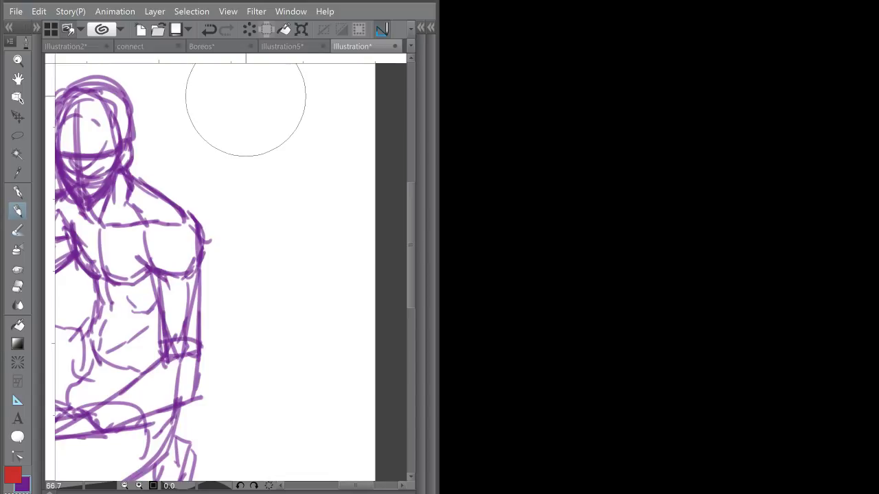
{"action": "left_click_drag", "start_coordinate": [177, 227], "coordinate": [232, 210]}
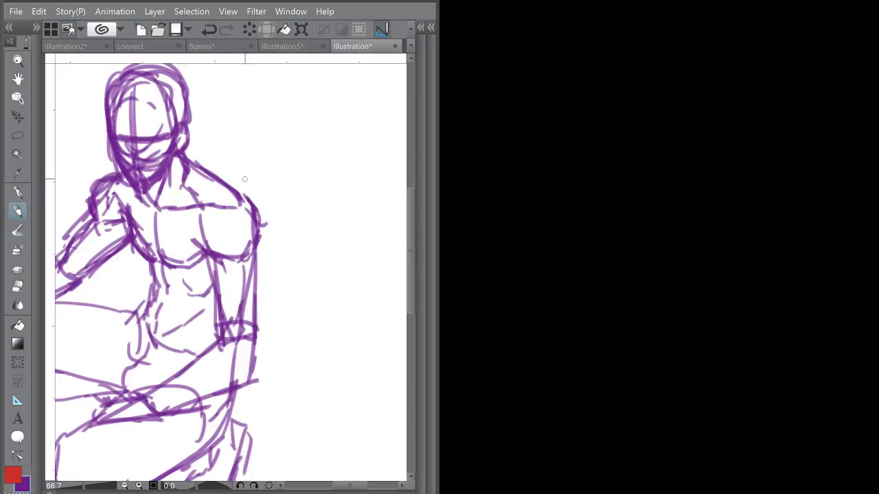
{"action": "left_click_drag", "start_coordinate": [285, 235], "coordinate": [329, 214]}
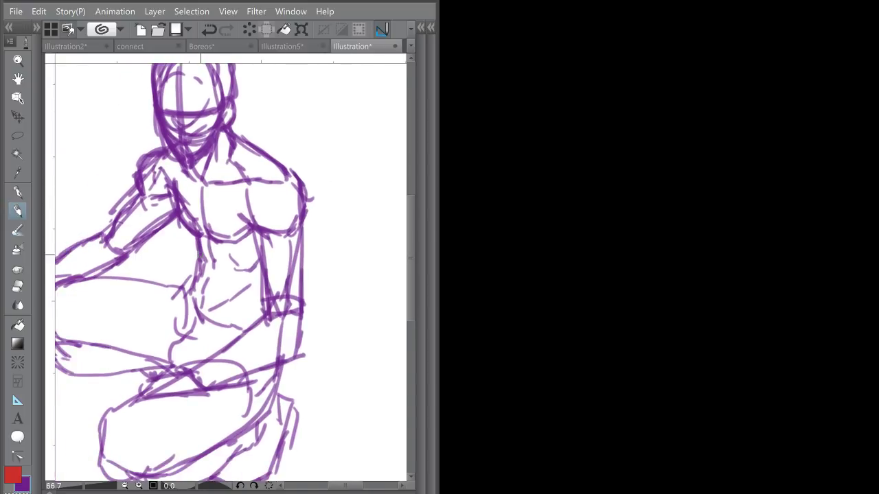
{"action": "left_click_drag", "start_coordinate": [230, 257], "coordinate": [230, 247]}
{"action": "left_click_drag", "start_coordinate": [171, 181], "coordinate": [198, 227]}
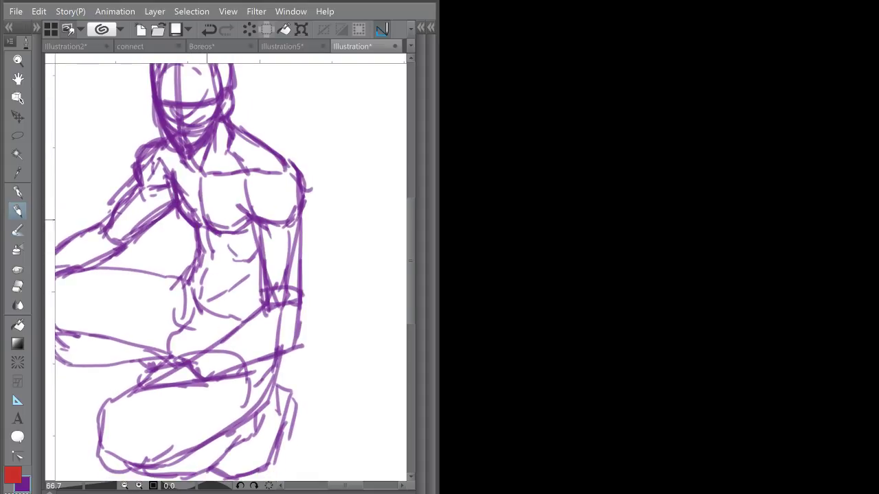
{"action": "left_click_drag", "start_coordinate": [281, 186], "coordinate": [249, 164]}
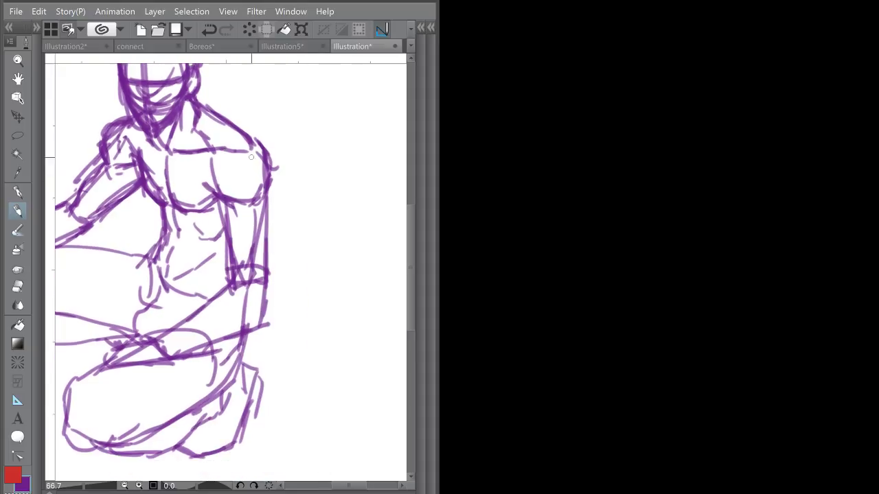
{"action": "left_click_drag", "start_coordinate": [256, 201], "coordinate": [258, 161]}
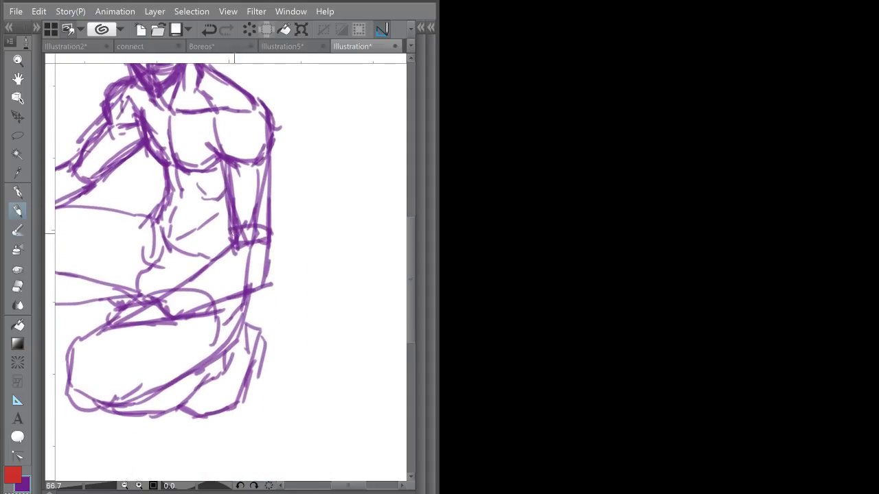
Step: Add short detail strokes across the hip and the thigh crease behind the forearm, plus a curved contour on the abdomen
{"action": "mouse_move", "coordinate": [203, 275]}
{"action": "left_mouse_down"}
{"action": "mouse_move", "coordinate": [243, 264]}
{"action": "mouse_move", "coordinate": [175, 292]}
{"action": "mouse_move", "coordinate": [239, 280]}
{"action": "left_mouse_up"}
{"action": "left_click_drag", "start_coordinate": [190, 286], "coordinate": [243, 279]}
{"action": "mouse_move", "coordinate": [250, 271]}
{"action": "left_mouse_down"}
{"action": "mouse_move", "coordinate": [257, 256]}
{"action": "mouse_move", "coordinate": [264, 284]}
{"action": "mouse_move", "coordinate": [251, 289]}
{"action": "left_mouse_up"}
{"action": "left_click_drag", "start_coordinate": [171, 294], "coordinate": [158, 299]}
{"action": "mouse_move", "coordinate": [155, 304]}
{"action": "left_mouse_down"}
{"action": "mouse_move", "coordinate": [167, 321]}
{"action": "mouse_move", "coordinate": [171, 304]}
{"action": "left_mouse_up"}
{"action": "mouse_move", "coordinate": [163, 306]}
{"action": "left_mouse_down"}
{"action": "mouse_move", "coordinate": [158, 317]}
{"action": "mouse_move", "coordinate": [145, 302]}
{"action": "left_mouse_up"}
{"action": "left_click_drag", "start_coordinate": [122, 307], "coordinate": [151, 296]}
{"action": "left_click_drag", "start_coordinate": [128, 309], "coordinate": [120, 318]}
{"action": "scroll", "coordinate": [239, 194], "scroll_direction": "down", "scroll_amount": 2}
{"action": "left_click_drag", "start_coordinate": [251, 193], "coordinate": [255, 248]}
{"action": "scroll", "coordinate": [249, 215], "scroll_direction": "up", "scroll_amount": 1}
{"action": "left_click_drag", "start_coordinate": [190, 253], "coordinate": [208, 261]}
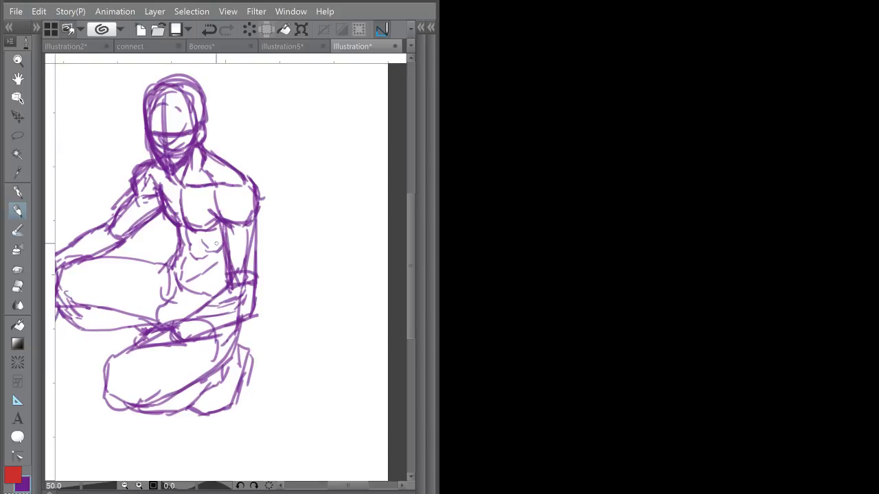
Step: Sketch the eye and brow strokes along the horizontal guideline of the face
{"action": "scroll", "coordinate": [216, 244], "scroll_direction": "up", "scroll_amount": 5}
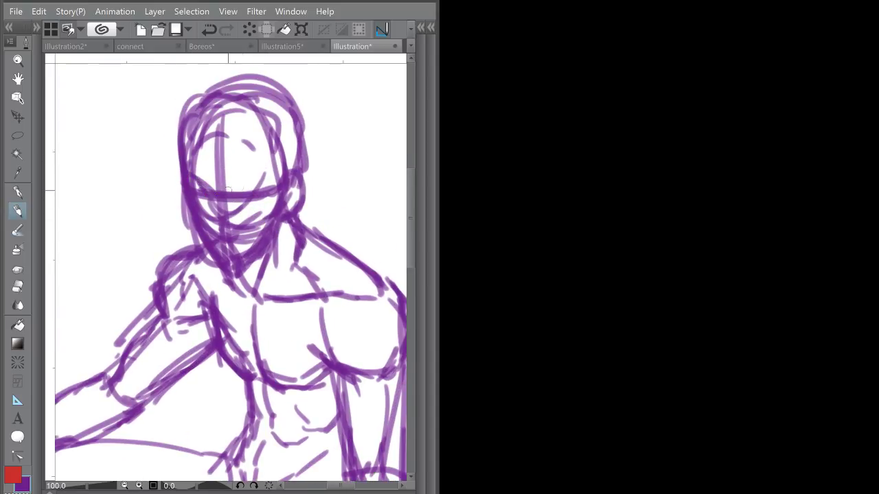
{"action": "mouse_move", "coordinate": [230, 186]}
{"action": "left_mouse_down"}
{"action": "mouse_move", "coordinate": [226, 195]}
{"action": "mouse_move", "coordinate": [271, 184]}
{"action": "mouse_move", "coordinate": [239, 193]}
{"action": "mouse_move", "coordinate": [261, 204]}
{"action": "left_mouse_up"}
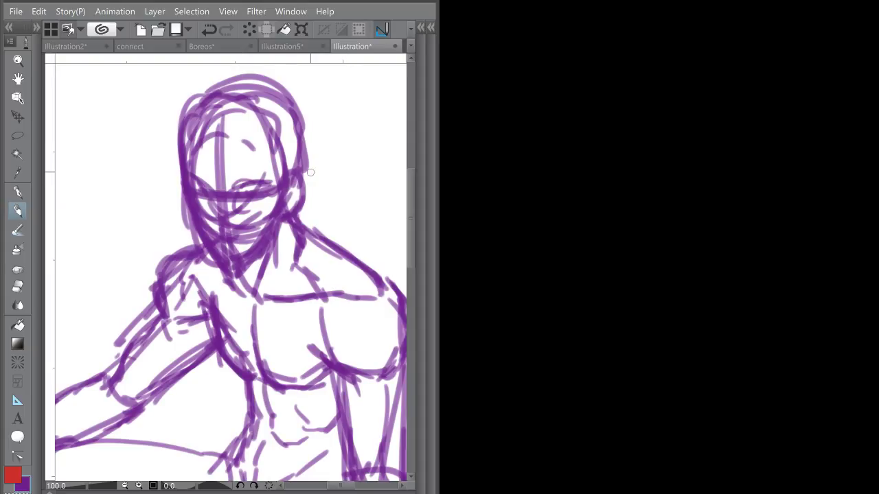
{"action": "scroll", "coordinate": [290, 172], "scroll_direction": "down", "scroll_amount": 1}
{"action": "left_click_drag", "start_coordinate": [294, 235], "coordinate": [249, 204]}
{"action": "scroll", "coordinate": [249, 204], "scroll_direction": "down", "scroll_amount": 1}
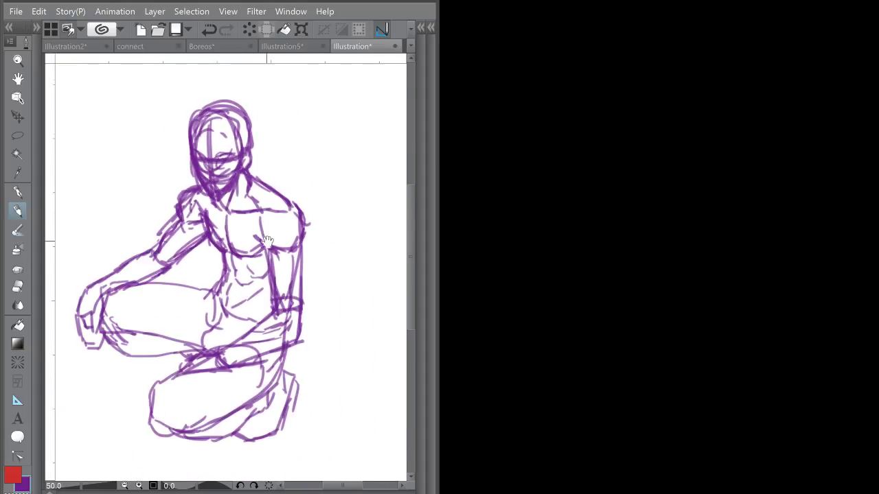
Step: Create a new layer above the body sketch, switch to the red colour and clear the stray mark from the layer
{"action": "left_click", "coordinate": [421, 28]}
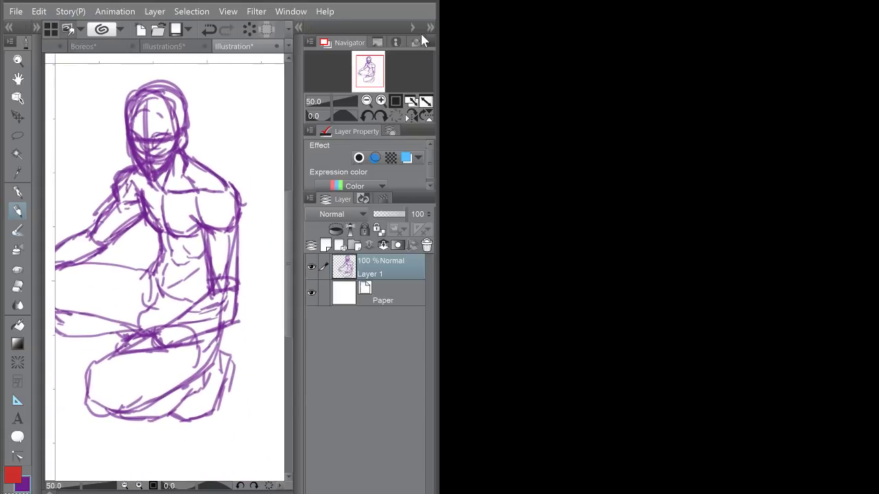
{"action": "left_click", "coordinate": [327, 245]}
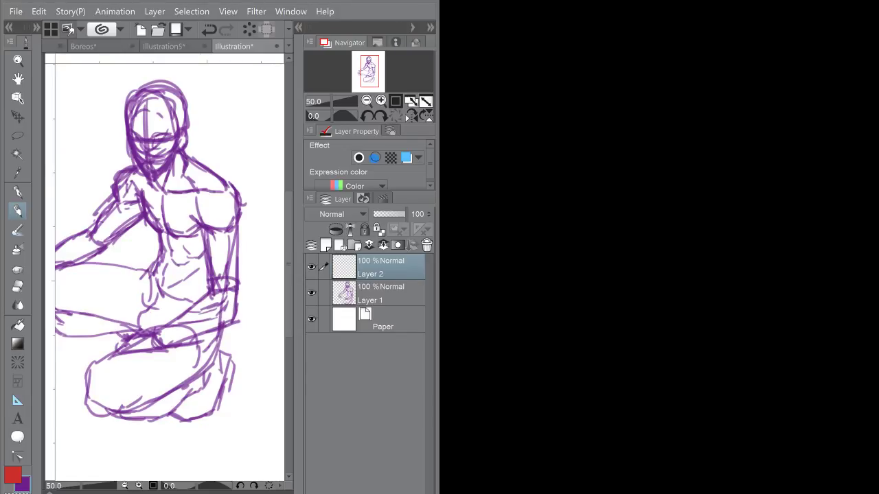
{"action": "left_click", "coordinate": [231, 192]}
{"action": "left_click", "coordinate": [12, 473]}
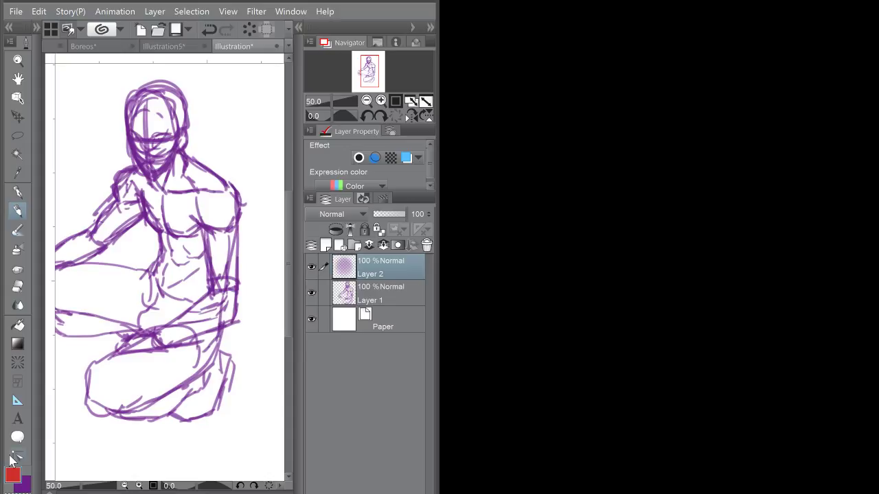
{"action": "key", "text": "Delete"}
Step: Outline an open jacket in red with one collar and lapel at the neck, the side edge and the curved waist hem
{"action": "left_click_drag", "start_coordinate": [190, 158], "coordinate": [170, 187]}
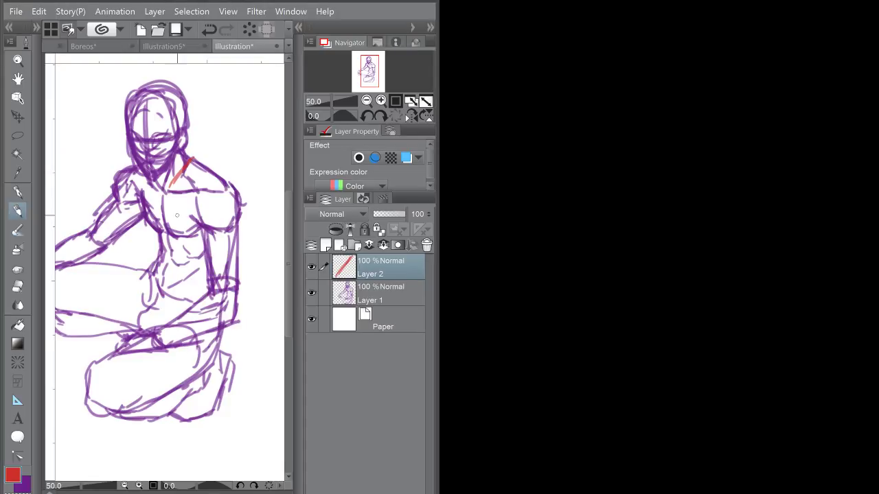
{"action": "mouse_move", "coordinate": [171, 186]}
{"action": "left_mouse_down"}
{"action": "mouse_move", "coordinate": [153, 199]}
{"action": "mouse_move", "coordinate": [151, 245]}
{"action": "mouse_move", "coordinate": [132, 252]}
{"action": "mouse_move", "coordinate": [141, 287]}
{"action": "mouse_move", "coordinate": [200, 300]}
{"action": "mouse_move", "coordinate": [179, 302]}
{"action": "mouse_move", "coordinate": [137, 276]}
{"action": "mouse_move", "coordinate": [144, 300]}
{"action": "mouse_move", "coordinate": [190, 306]}
{"action": "left_mouse_up"}
{"action": "left_click_drag", "start_coordinate": [129, 255], "coordinate": [142, 241]}
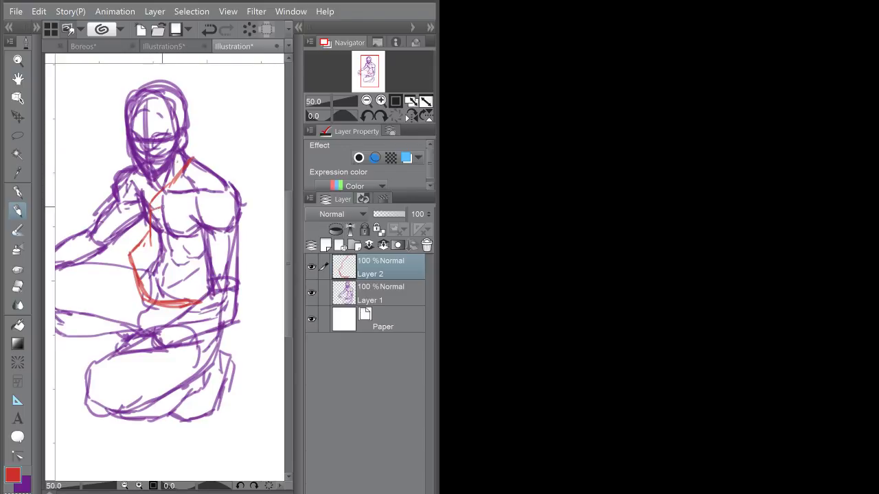
{"action": "mouse_move", "coordinate": [151, 205]}
{"action": "left_mouse_down"}
{"action": "mouse_move", "coordinate": [178, 207]}
{"action": "mouse_move", "coordinate": [194, 195]}
{"action": "mouse_move", "coordinate": [202, 150]}
{"action": "mouse_move", "coordinate": [191, 140]}
{"action": "mouse_move", "coordinate": [200, 148]}
{"action": "left_mouse_up"}
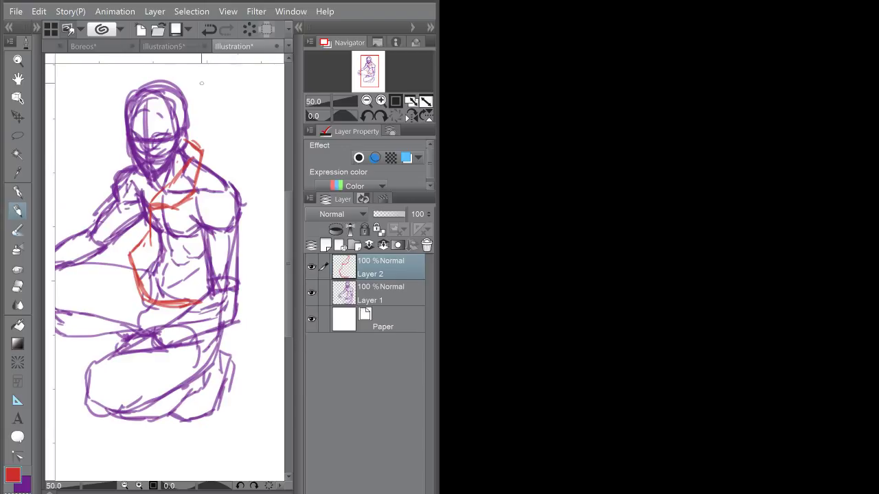
Step: Draw the opposite collar and lapel over the shoulder of the arm that reaches to the raised knee
{"action": "mouse_move", "coordinate": [132, 162]}
{"action": "left_mouse_down"}
{"action": "mouse_move", "coordinate": [117, 176]}
{"action": "mouse_move", "coordinate": [136, 215]}
{"action": "left_mouse_up"}
{"action": "mouse_move", "coordinate": [141, 177]}
{"action": "left_mouse_down"}
{"action": "mouse_move", "coordinate": [142, 224]}
{"action": "mouse_move", "coordinate": [129, 254]}
{"action": "left_mouse_up"}
{"action": "mouse_move", "coordinate": [129, 247]}
{"action": "left_mouse_down"}
{"action": "mouse_move", "coordinate": [144, 223]}
{"action": "mouse_move", "coordinate": [137, 200]}
{"action": "mouse_move", "coordinate": [146, 219]}
{"action": "left_mouse_up"}
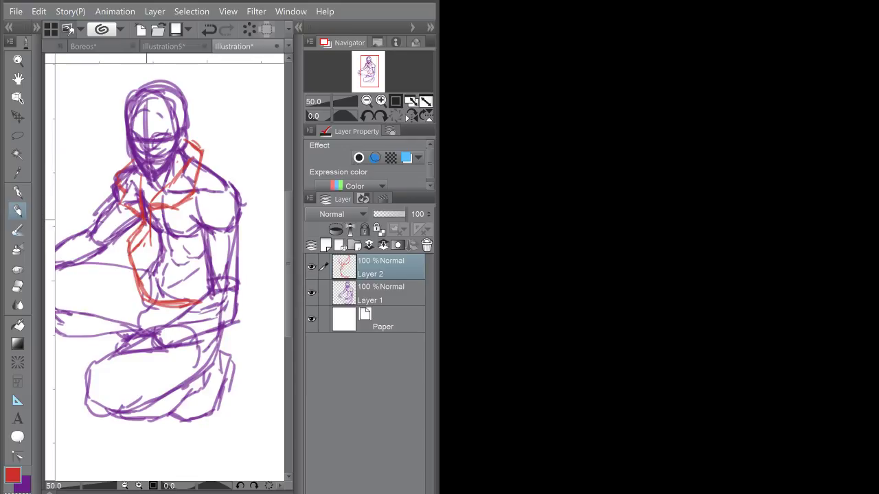
{"action": "left_click_drag", "start_coordinate": [142, 177], "coordinate": [144, 214]}
Step: Draw the jacket's inner front edge curving from the lapel down to the hem
{"action": "mouse_move", "coordinate": [213, 181]}
{"action": "left_mouse_down"}
{"action": "mouse_move", "coordinate": [202, 188]}
{"action": "mouse_move", "coordinate": [217, 205]}
{"action": "mouse_move", "coordinate": [224, 199]}
{"action": "left_mouse_up"}
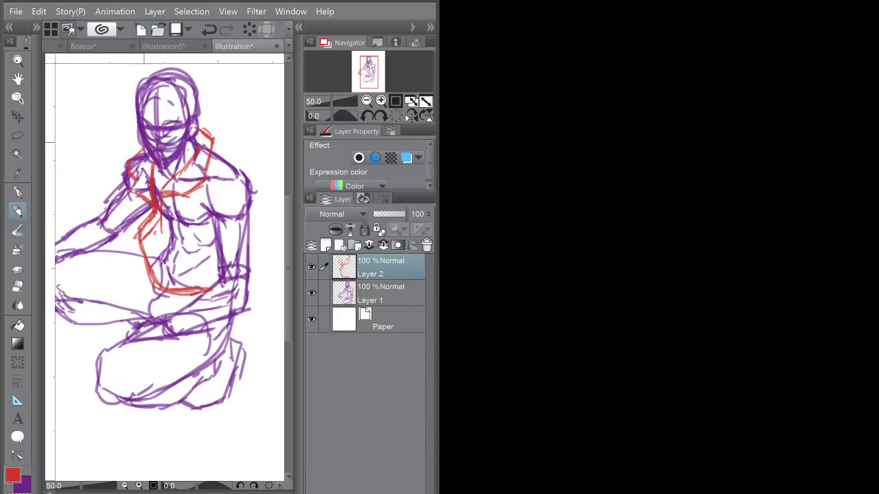
{"action": "left_click_drag", "start_coordinate": [169, 247], "coordinate": [152, 270]}
{"action": "mouse_move", "coordinate": [182, 198]}
{"action": "left_mouse_down"}
{"action": "mouse_move", "coordinate": [174, 234]}
{"action": "mouse_move", "coordinate": [157, 258]}
{"action": "left_mouse_up"}
Step: Lower the opacity of Layer 1 to 28 and make Layer 2 the active layer again
{"action": "left_click", "coordinate": [393, 295]}
{"action": "left_click_drag", "start_coordinate": [390, 219], "coordinate": [378, 220]}
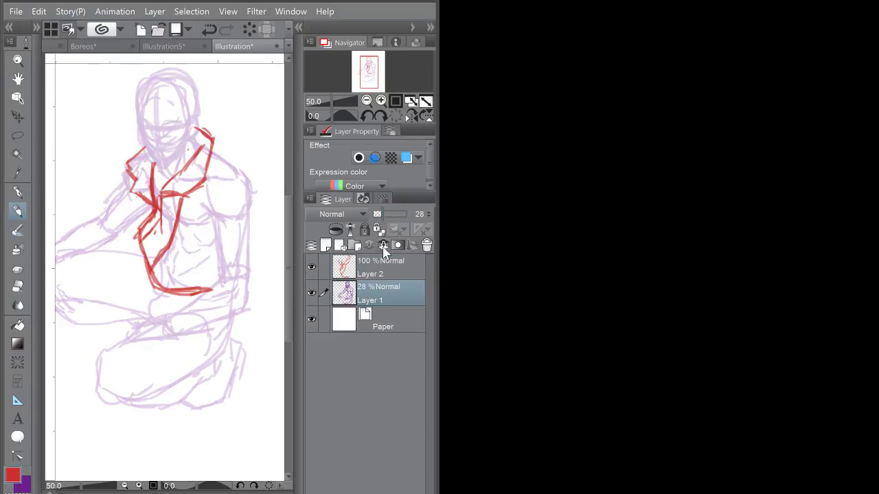
{"action": "left_click", "coordinate": [388, 268]}
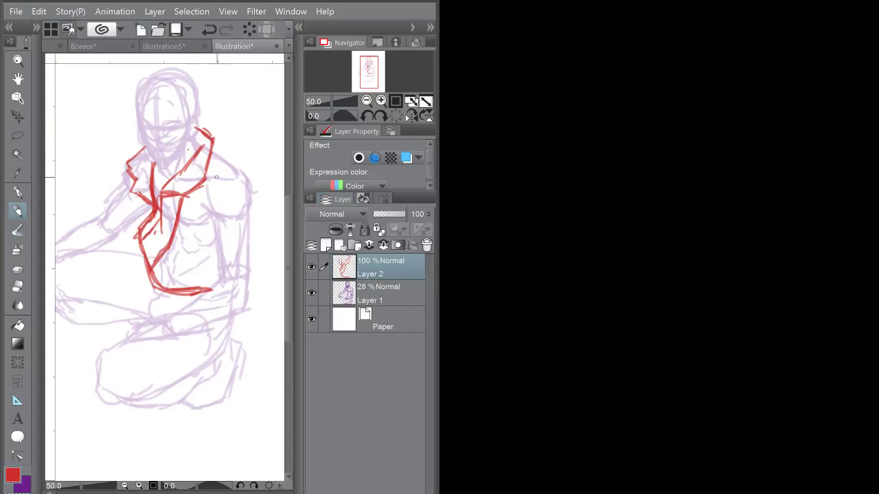
Step: Outline the jacket's shoulder piece above the hanging arm and fill it with parallel stripes
{"action": "mouse_move", "coordinate": [208, 195]}
{"action": "left_mouse_down"}
{"action": "mouse_move", "coordinate": [205, 223]}
{"action": "mouse_move", "coordinate": [244, 191]}
{"action": "mouse_move", "coordinate": [208, 181]}
{"action": "left_mouse_up"}
{"action": "mouse_move", "coordinate": [222, 159]}
{"action": "left_mouse_down"}
{"action": "mouse_move", "coordinate": [250, 189]}
{"action": "mouse_move", "coordinate": [218, 195]}
{"action": "mouse_move", "coordinate": [241, 185]}
{"action": "left_mouse_up"}
{"action": "left_click_drag", "start_coordinate": [213, 147], "coordinate": [224, 157]}
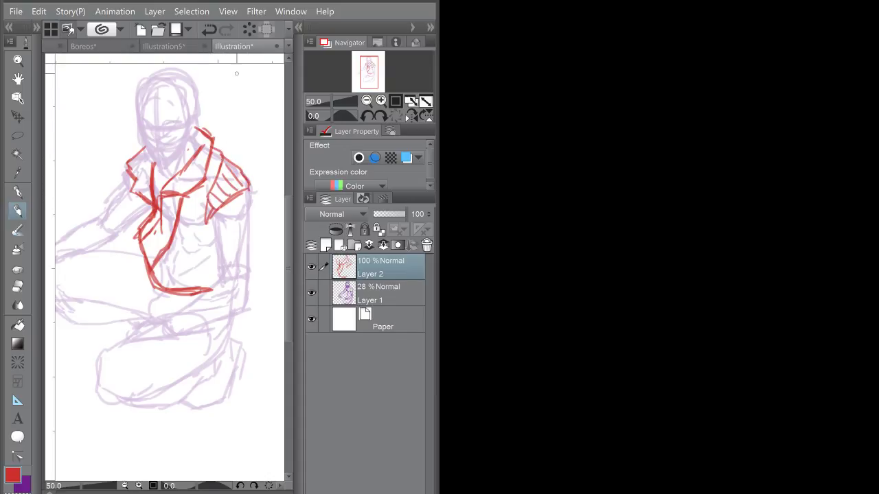
Step: Draw the jacket's side edge below the striped shoulder piece and undo the curve extending from the waist hem
{"action": "left_click_drag", "start_coordinate": [242, 197], "coordinate": [236, 167]}
{"action": "left_click_drag", "start_coordinate": [215, 214], "coordinate": [192, 201]}
{"action": "mouse_move", "coordinate": [180, 170]}
{"action": "left_mouse_down"}
{"action": "mouse_move", "coordinate": [189, 218]}
{"action": "mouse_move", "coordinate": [179, 239]}
{"action": "mouse_move", "coordinate": [195, 270]}
{"action": "left_mouse_up"}
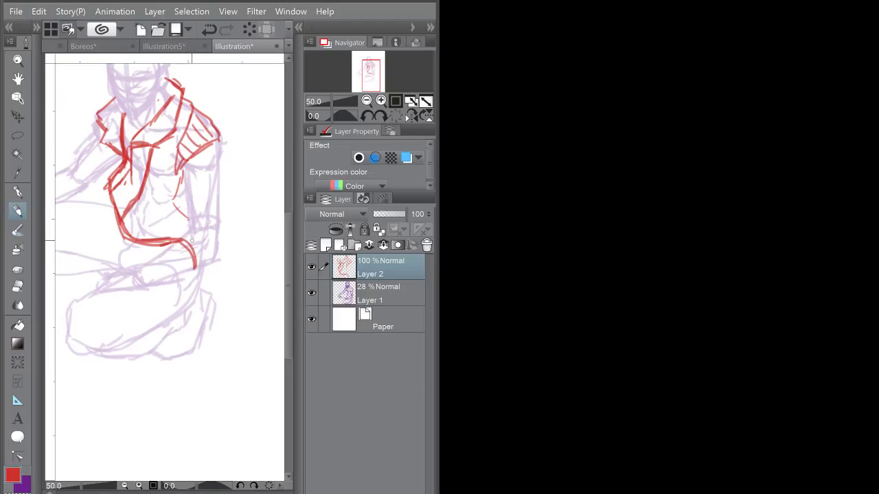
{"action": "key", "text": "ctrl+z"}
{"action": "key", "text": "ctrl+z"}
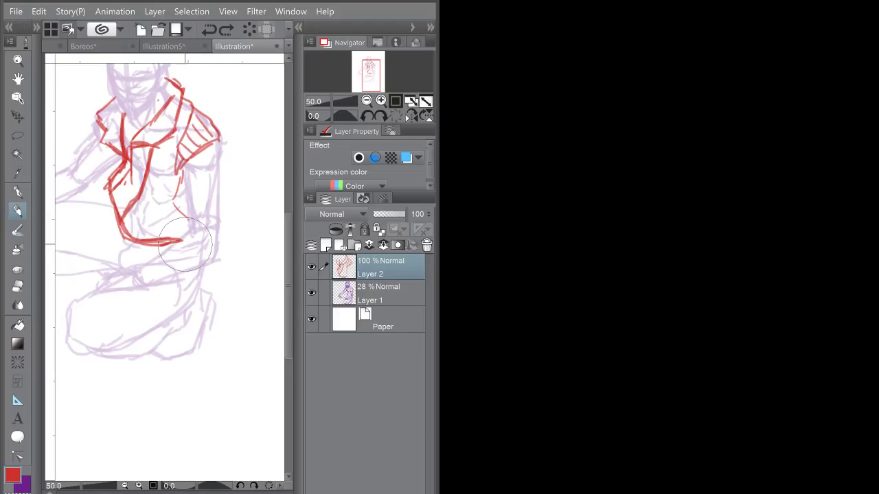
Step: Erase the end of the waist hem with a smaller brush and draw a curved cuff edge beside it
{"action": "key", "text": "["}
{"action": "key", "text": "["}
{"action": "left_click", "coordinate": [184, 245]}
{"action": "left_click_drag", "start_coordinate": [167, 241], "coordinate": [195, 267]}
{"action": "left_click_drag", "start_coordinate": [175, 235], "coordinate": [193, 270]}
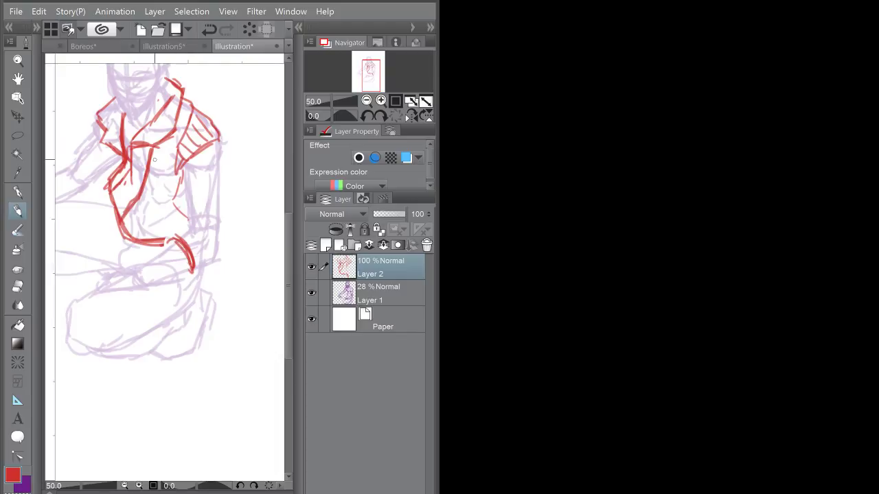
Step: Undo the last cuff strokes, redraw the curve thicker and add the line leading up from its upper end
{"action": "scroll", "coordinate": [206, 268], "scroll_direction": "up", "scroll_amount": 2}
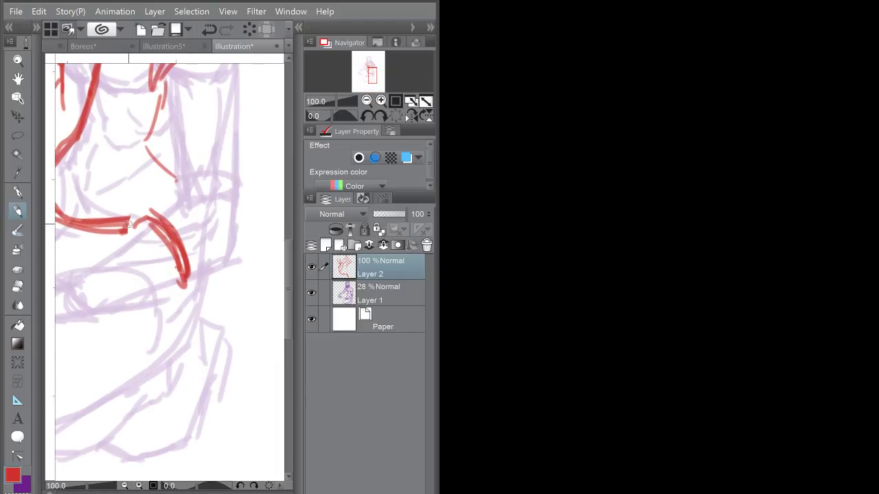
{"action": "key", "text": "ctrl+z"}
{"action": "key", "text": "ctrl+z"}
{"action": "left_click_drag", "start_coordinate": [151, 214], "coordinate": [187, 285]}
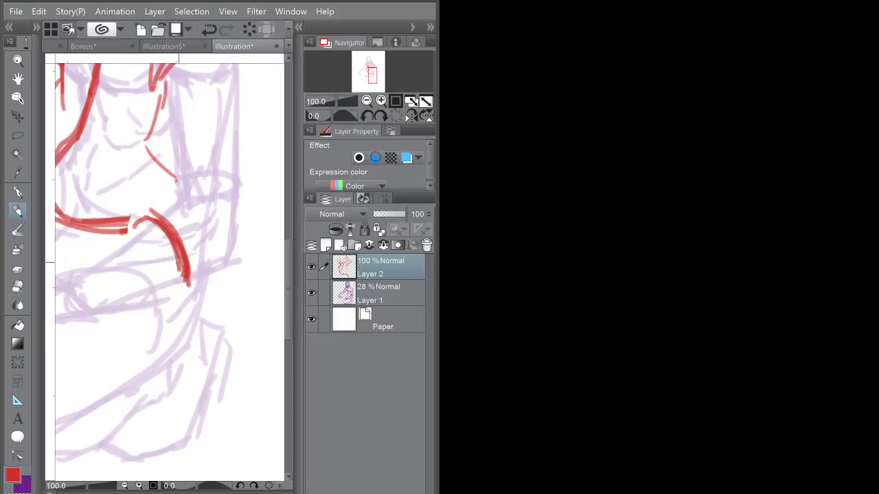
{"action": "mouse_move", "coordinate": [160, 210]}
{"action": "left_mouse_down"}
{"action": "mouse_move", "coordinate": [180, 234]}
{"action": "mouse_move", "coordinate": [195, 279]}
{"action": "left_mouse_up"}
{"action": "mouse_move", "coordinate": [158, 218]}
{"action": "left_mouse_down"}
{"action": "mouse_move", "coordinate": [143, 192]}
{"action": "mouse_move", "coordinate": [159, 166]}
{"action": "mouse_move", "coordinate": [186, 209]}
{"action": "left_mouse_up"}
Step: Draw the sleeve's outer contour from the striped shoulder down to the cuff and close it along the bottom
{"action": "key", "text": "ctrl+minus"}
{"action": "mouse_move", "coordinate": [182, 140]}
{"action": "left_mouse_down"}
{"action": "mouse_move", "coordinate": [166, 142]}
{"action": "mouse_move", "coordinate": [223, 213]}
{"action": "left_mouse_up"}
{"action": "left_click_drag", "start_coordinate": [220, 174], "coordinate": [225, 252]}
{"action": "left_click_drag", "start_coordinate": [224, 257], "coordinate": [224, 273]}
{"action": "mouse_move", "coordinate": [179, 304]}
{"action": "left_mouse_down"}
{"action": "mouse_move", "coordinate": [213, 294]}
{"action": "mouse_move", "coordinate": [226, 277]}
{"action": "left_mouse_up"}
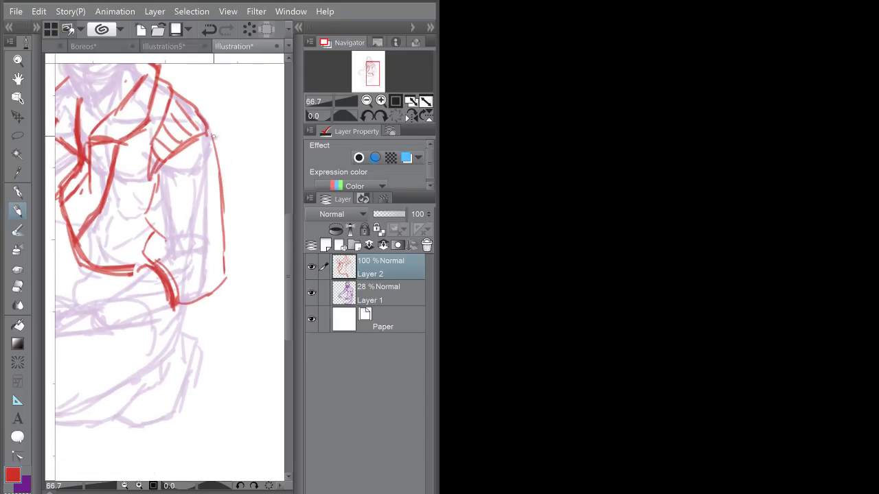
{"action": "mouse_move", "coordinate": [206, 118]}
{"action": "left_mouse_down"}
{"action": "mouse_move", "coordinate": [225, 210]}
{"action": "mouse_move", "coordinate": [227, 276]}
{"action": "left_mouse_up"}
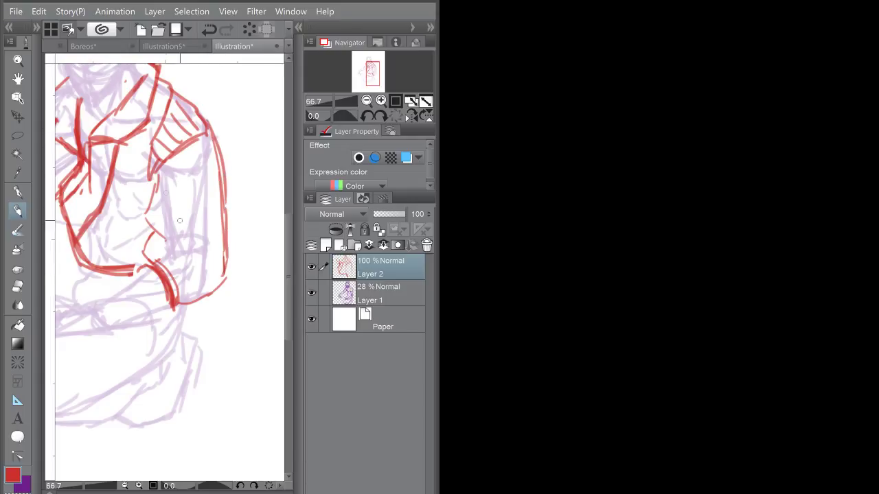
Step: Add the curved seam and fold strokes on the lower part of the hanging arm's sleeve
{"action": "mouse_move", "coordinate": [159, 236]}
{"action": "left_mouse_down"}
{"action": "mouse_move", "coordinate": [183, 244]}
{"action": "mouse_move", "coordinate": [216, 230]}
{"action": "left_mouse_up"}
{"action": "mouse_move", "coordinate": [213, 241]}
{"action": "left_mouse_down"}
{"action": "mouse_move", "coordinate": [199, 245]}
{"action": "mouse_move", "coordinate": [222, 269]}
{"action": "left_mouse_up"}
{"action": "mouse_move", "coordinate": [158, 245]}
{"action": "left_mouse_down"}
{"action": "mouse_move", "coordinate": [180, 264]}
{"action": "mouse_move", "coordinate": [182, 291]}
{"action": "mouse_move", "coordinate": [197, 272]}
{"action": "left_mouse_up"}
{"action": "left_click_drag", "start_coordinate": [199, 271], "coordinate": [216, 276]}
Step: Draw the sleeve's inner edge and the fabric folds around the elbow of the hanging arm
{"action": "left_click_drag", "start_coordinate": [151, 232], "coordinate": [154, 168]}
{"action": "left_click_drag", "start_coordinate": [171, 215], "coordinate": [202, 221]}
{"action": "mouse_move", "coordinate": [199, 222]}
{"action": "left_mouse_down"}
{"action": "mouse_move", "coordinate": [226, 200]}
{"action": "mouse_move", "coordinate": [232, 215]}
{"action": "mouse_move", "coordinate": [223, 225]}
{"action": "mouse_move", "coordinate": [212, 144]}
{"action": "left_mouse_up"}
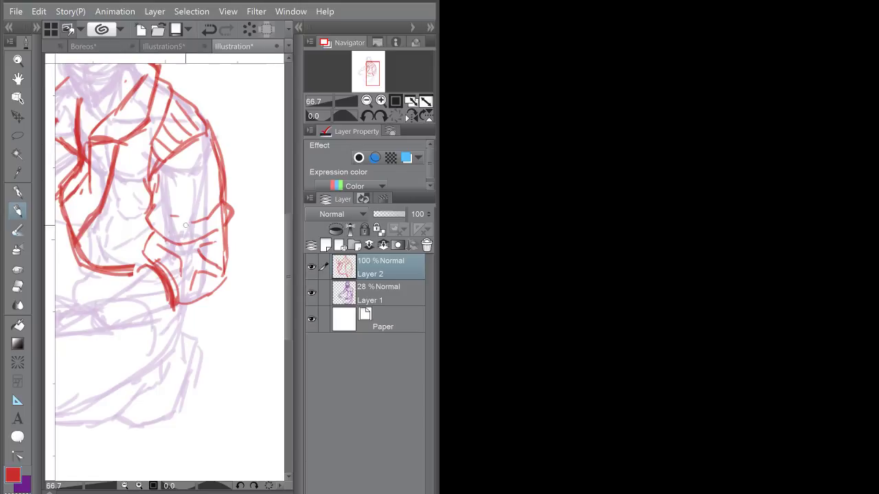
{"action": "mouse_move", "coordinate": [182, 227]}
{"action": "left_mouse_down"}
{"action": "mouse_move", "coordinate": [203, 216]}
{"action": "mouse_move", "coordinate": [209, 194]}
{"action": "left_mouse_up"}
{"action": "left_click_drag", "start_coordinate": [202, 198], "coordinate": [219, 188]}
Step: Reinforce the thick curved cuff edge at the end of the hanging arm's sleeve
{"action": "mouse_move", "coordinate": [143, 256]}
{"action": "left_mouse_down"}
{"action": "mouse_move", "coordinate": [164, 238]}
{"action": "mouse_move", "coordinate": [186, 250]}
{"action": "mouse_move", "coordinate": [161, 244]}
{"action": "mouse_move", "coordinate": [169, 224]}
{"action": "mouse_move", "coordinate": [223, 250]}
{"action": "mouse_move", "coordinate": [228, 269]}
{"action": "mouse_move", "coordinate": [219, 291]}
{"action": "mouse_move", "coordinate": [175, 307]}
{"action": "left_mouse_up"}
{"action": "mouse_move", "coordinate": [168, 263]}
{"action": "left_mouse_down"}
{"action": "mouse_move", "coordinate": [212, 213]}
{"action": "mouse_move", "coordinate": [185, 310]}
{"action": "left_mouse_up"}
{"action": "left_click_drag", "start_coordinate": [167, 274], "coordinate": [209, 323]}
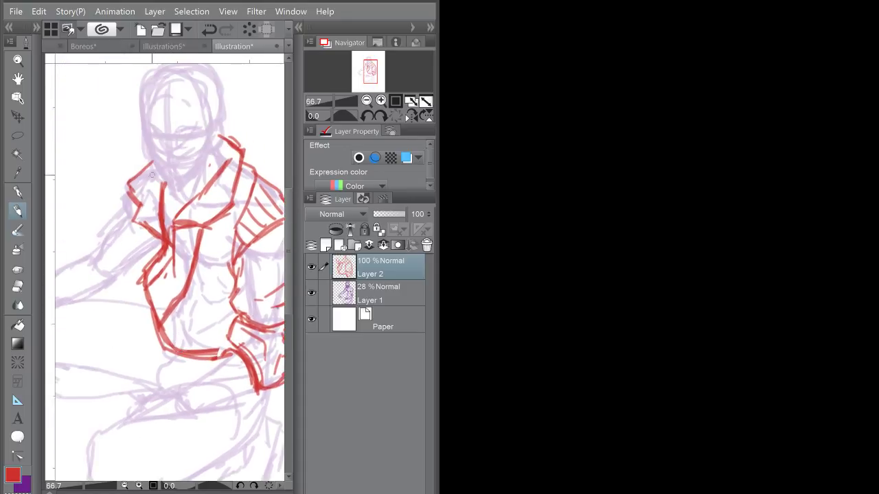
Step: Outline the cuff and the upper and lower edges of the sleeve on the arm reaching to the raised knee
{"action": "left_click_drag", "start_coordinate": [118, 244], "coordinate": [187, 196]}
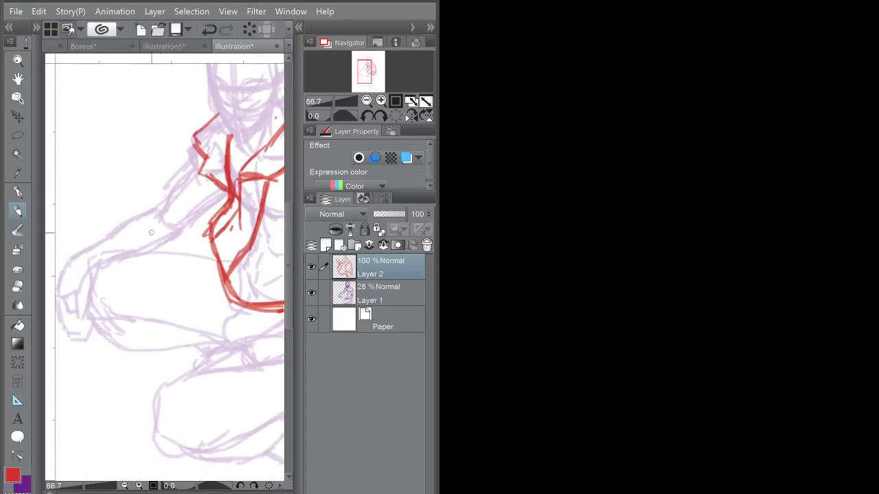
{"action": "left_click_drag", "start_coordinate": [126, 224], "coordinate": [149, 254]}
{"action": "key", "text": "ctrl+z"}
{"action": "left_click_drag", "start_coordinate": [137, 220], "coordinate": [149, 254]}
{"action": "mouse_move", "coordinate": [135, 221]}
{"action": "left_mouse_down"}
{"action": "mouse_move", "coordinate": [146, 181]}
{"action": "mouse_move", "coordinate": [194, 157]}
{"action": "left_mouse_up"}
{"action": "mouse_move", "coordinate": [160, 256]}
{"action": "left_mouse_down"}
{"action": "mouse_move", "coordinate": [198, 233]}
{"action": "mouse_move", "coordinate": [194, 240]}
{"action": "mouse_move", "coordinate": [197, 213]}
{"action": "mouse_move", "coordinate": [170, 191]}
{"action": "mouse_move", "coordinate": [201, 227]}
{"action": "mouse_move", "coordinate": [228, 200]}
{"action": "left_mouse_up"}
{"action": "mouse_move", "coordinate": [172, 173]}
{"action": "left_mouse_down"}
{"action": "mouse_move", "coordinate": [199, 147]}
{"action": "mouse_move", "coordinate": [217, 209]}
{"action": "left_mouse_up"}
Step: Undo the last strokes of this sleeve and add short strokes where it meets the shoulder and armhole
{"action": "mouse_move", "coordinate": [211, 203]}
{"action": "left_mouse_down"}
{"action": "mouse_move", "coordinate": [235, 167]}
{"action": "mouse_move", "coordinate": [218, 196]}
{"action": "mouse_move", "coordinate": [220, 207]}
{"action": "left_mouse_up"}
{"action": "key", "text": "ctrl+z"}
{"action": "key", "text": "ctrl+z"}
{"action": "key", "text": "ctrl+z"}
{"action": "left_click_drag", "start_coordinate": [197, 152], "coordinate": [206, 172]}
{"action": "mouse_move", "coordinate": [219, 191]}
{"action": "left_mouse_down"}
{"action": "mouse_move", "coordinate": [226, 193]}
{"action": "mouse_move", "coordinate": [200, 177]}
{"action": "mouse_move", "coordinate": [180, 184]}
{"action": "mouse_move", "coordinate": [199, 200]}
{"action": "mouse_move", "coordinate": [152, 205]}
{"action": "mouse_move", "coordinate": [167, 230]}
{"action": "mouse_move", "coordinate": [192, 205]}
{"action": "mouse_move", "coordinate": [177, 233]}
{"action": "mouse_move", "coordinate": [234, 161]}
{"action": "mouse_move", "coordinate": [243, 163]}
{"action": "mouse_move", "coordinate": [239, 151]}
{"action": "mouse_move", "coordinate": [241, 169]}
{"action": "left_mouse_up"}
Step: Redraw the sleeve of the arm reaching to the raised knee, with its upper edge, inner folds and curved cuff
{"action": "scroll", "coordinate": [234, 178], "scroll_direction": "down", "scroll_amount": 2}
{"action": "scroll", "coordinate": [182, 185], "scroll_direction": "up", "scroll_amount": 2}
{"action": "scroll", "coordinate": [208, 185], "scroll_direction": "up", "scroll_amount": 1}
{"action": "left_click", "coordinate": [166, 230]}
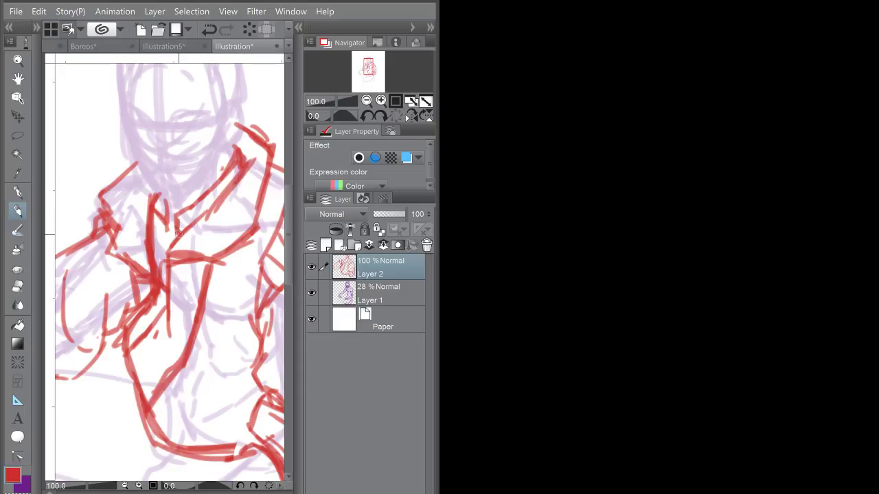
{"action": "scroll", "coordinate": [175, 210], "scroll_direction": "down", "scroll_amount": 4}
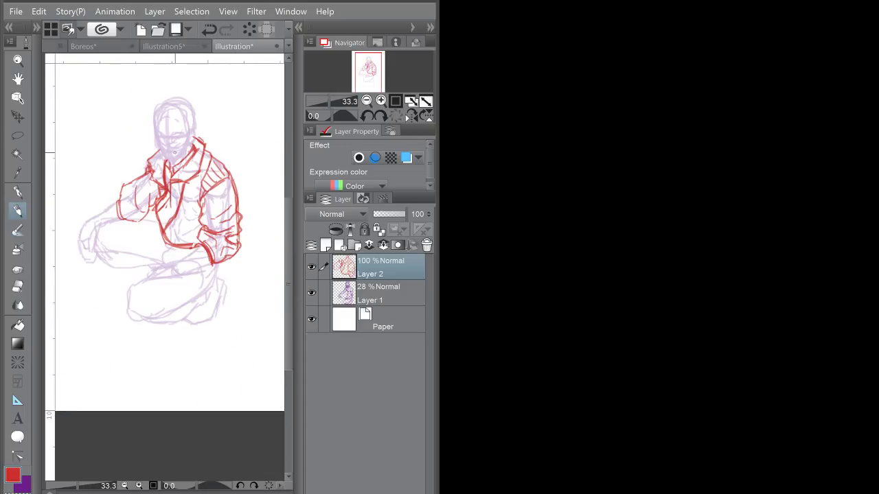
{"action": "scroll", "coordinate": [175, 152], "scroll_direction": "up", "scroll_amount": 1}
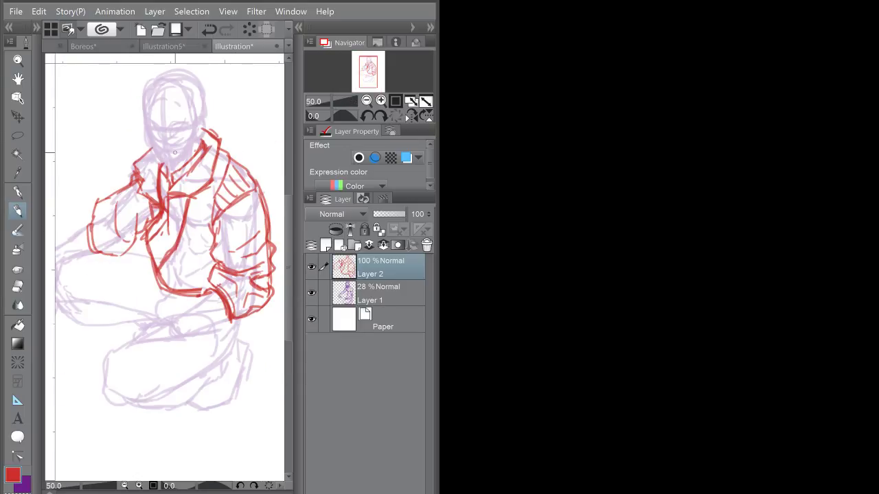
Step: Hide the side panels to widen the canvas and draw short fabric folds at the hip and crotch beside the raised thigh
{"action": "left_click_drag", "start_coordinate": [129, 267], "coordinate": [157, 219]}
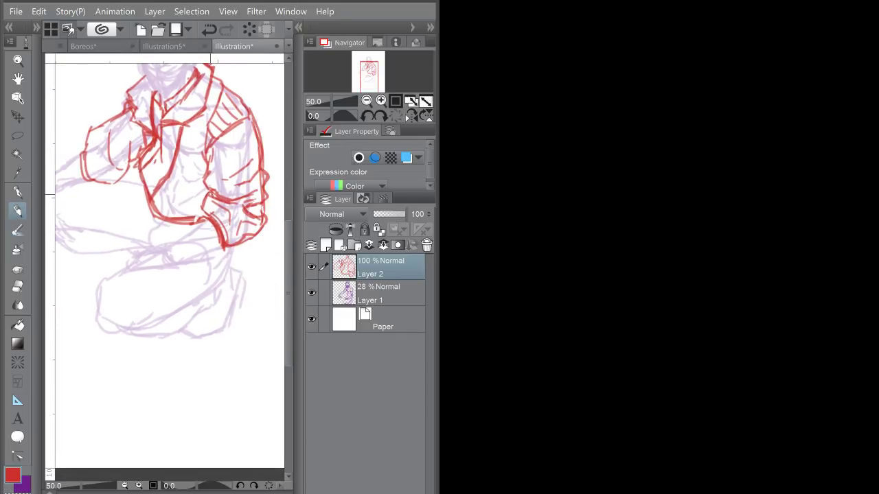
{"action": "left_click", "coordinate": [432, 29]}
{"action": "left_click_drag", "start_coordinate": [218, 181], "coordinate": [195, 191]}
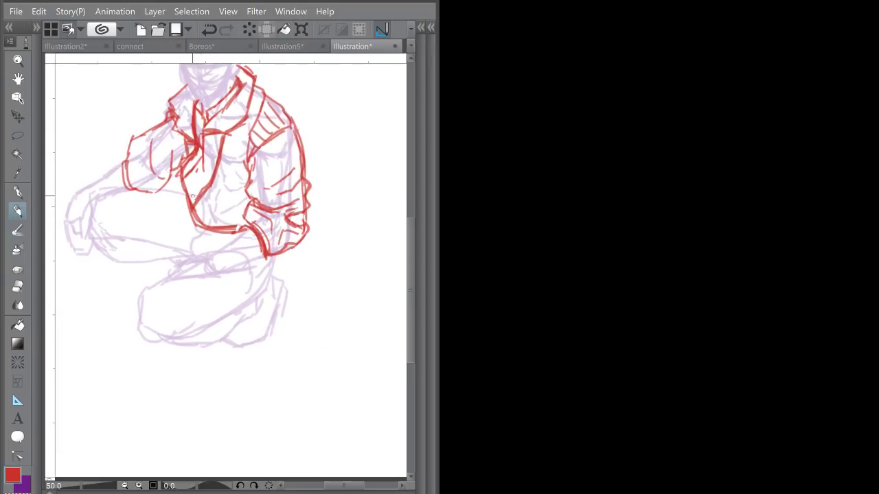
{"action": "scroll", "coordinate": [195, 188], "scroll_direction": "up", "scroll_amount": 1}
{"action": "mouse_move", "coordinate": [209, 261]}
{"action": "left_mouse_down"}
{"action": "mouse_move", "coordinate": [203, 240]}
{"action": "mouse_move", "coordinate": [198, 257]}
{"action": "mouse_move", "coordinate": [172, 217]}
{"action": "mouse_move", "coordinate": [206, 254]}
{"action": "mouse_move", "coordinate": [172, 252]}
{"action": "mouse_move", "coordinate": [197, 263]}
{"action": "left_mouse_up"}
{"action": "mouse_move", "coordinate": [176, 184]}
{"action": "left_mouse_down"}
{"action": "mouse_move", "coordinate": [180, 199]}
{"action": "mouse_move", "coordinate": [180, 180]}
{"action": "mouse_move", "coordinate": [164, 195]}
{"action": "mouse_move", "coordinate": [187, 202]}
{"action": "left_mouse_up"}
{"action": "left_click_drag", "start_coordinate": [208, 246], "coordinate": [216, 256]}
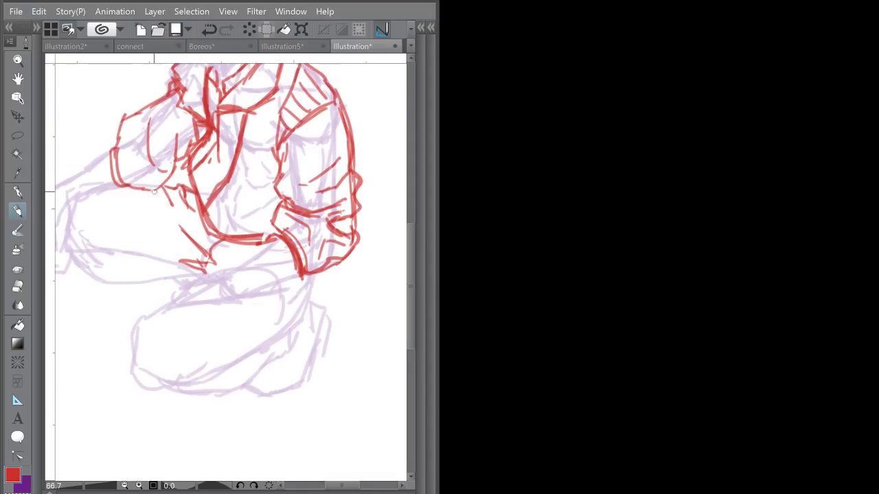
Step: Outline the top of the raised thigh, the oval knee and the thigh's underside with creases near the knee
{"action": "mouse_move", "coordinate": [136, 183]}
{"action": "left_mouse_down"}
{"action": "mouse_move", "coordinate": [73, 200]}
{"action": "mouse_move", "coordinate": [66, 219]}
{"action": "left_mouse_up"}
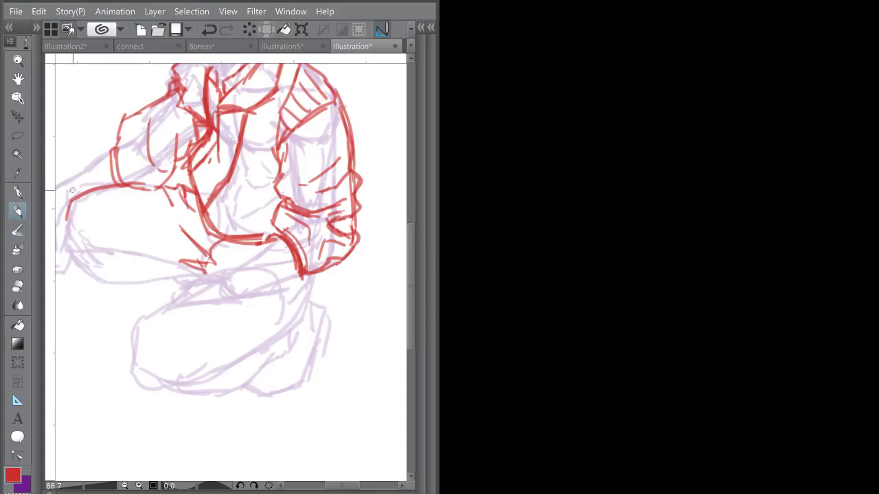
{"action": "mouse_move", "coordinate": [72, 190]}
{"action": "left_mouse_down"}
{"action": "mouse_move", "coordinate": [141, 163]}
{"action": "mouse_move", "coordinate": [126, 220]}
{"action": "left_mouse_up"}
{"action": "mouse_move", "coordinate": [139, 178]}
{"action": "left_mouse_down"}
{"action": "mouse_move", "coordinate": [148, 230]}
{"action": "mouse_move", "coordinate": [138, 181]}
{"action": "mouse_move", "coordinate": [154, 225]}
{"action": "left_mouse_up"}
{"action": "mouse_move", "coordinate": [133, 230]}
{"action": "left_mouse_down"}
{"action": "mouse_move", "coordinate": [175, 218]}
{"action": "mouse_move", "coordinate": [152, 225]}
{"action": "left_mouse_up"}
Step: Draw the lower contour of the raised leg's calf and the gathered folds where it meets the thigh behind the knee
{"action": "mouse_move", "coordinate": [206, 223]}
{"action": "left_mouse_down"}
{"action": "mouse_move", "coordinate": [199, 210]}
{"action": "mouse_move", "coordinate": [186, 218]}
{"action": "mouse_move", "coordinate": [231, 223]}
{"action": "left_mouse_up"}
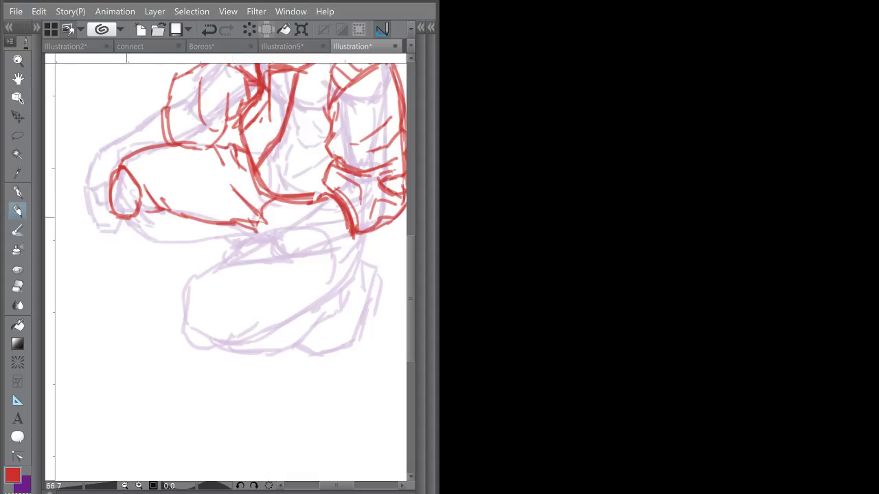
{"action": "mouse_move", "coordinate": [125, 217]}
{"action": "left_mouse_down"}
{"action": "mouse_move", "coordinate": [154, 240]}
{"action": "mouse_move", "coordinate": [247, 233]}
{"action": "mouse_move", "coordinate": [198, 239]}
{"action": "left_mouse_up"}
{"action": "left_click_drag", "start_coordinate": [293, 200], "coordinate": [252, 189]}
{"action": "left_click_drag", "start_coordinate": [204, 234], "coordinate": [213, 215]}
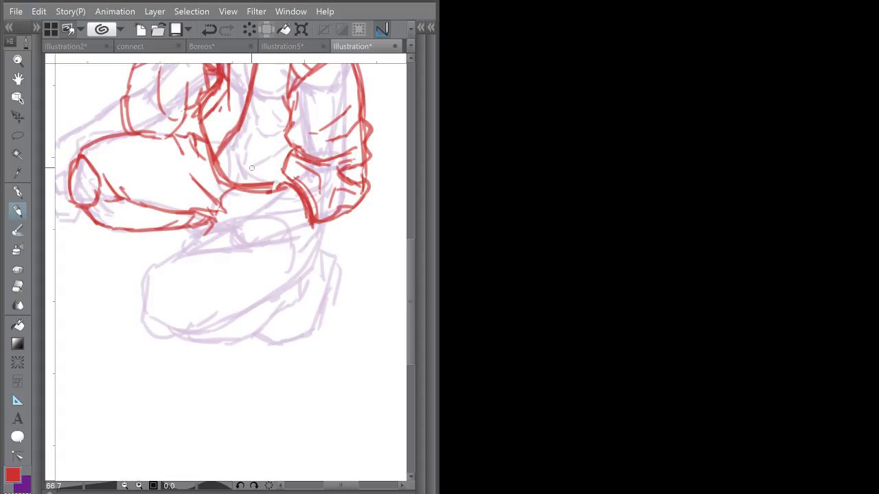
Step: Outline the kneeling leg's thigh with a squarish knee patch, and add the curved start of the shin beneath it
{"action": "mouse_move", "coordinate": [221, 207]}
{"action": "left_mouse_down"}
{"action": "mouse_move", "coordinate": [146, 278]}
{"action": "mouse_move", "coordinate": [155, 327]}
{"action": "left_mouse_up"}
{"action": "left_click_drag", "start_coordinate": [152, 295], "coordinate": [173, 301]}
{"action": "left_click_drag", "start_coordinate": [152, 286], "coordinate": [180, 330]}
{"action": "mouse_move", "coordinate": [183, 319]}
{"action": "left_mouse_down"}
{"action": "mouse_move", "coordinate": [184, 305]}
{"action": "mouse_move", "coordinate": [184, 320]}
{"action": "left_mouse_up"}
{"action": "mouse_move", "coordinate": [149, 284]}
{"action": "left_mouse_down"}
{"action": "mouse_move", "coordinate": [146, 292]}
{"action": "mouse_move", "coordinate": [183, 295]}
{"action": "left_mouse_up"}
{"action": "mouse_move", "coordinate": [183, 294]}
{"action": "left_mouse_down"}
{"action": "mouse_move", "coordinate": [187, 335]}
{"action": "mouse_move", "coordinate": [222, 327]}
{"action": "mouse_move", "coordinate": [301, 270]}
{"action": "left_mouse_up"}
{"action": "mouse_move", "coordinate": [269, 297]}
{"action": "left_mouse_down"}
{"action": "mouse_move", "coordinate": [300, 278]}
{"action": "mouse_move", "coordinate": [327, 230]}
{"action": "mouse_move", "coordinate": [319, 259]}
{"action": "mouse_move", "coordinate": [274, 294]}
{"action": "left_mouse_up"}
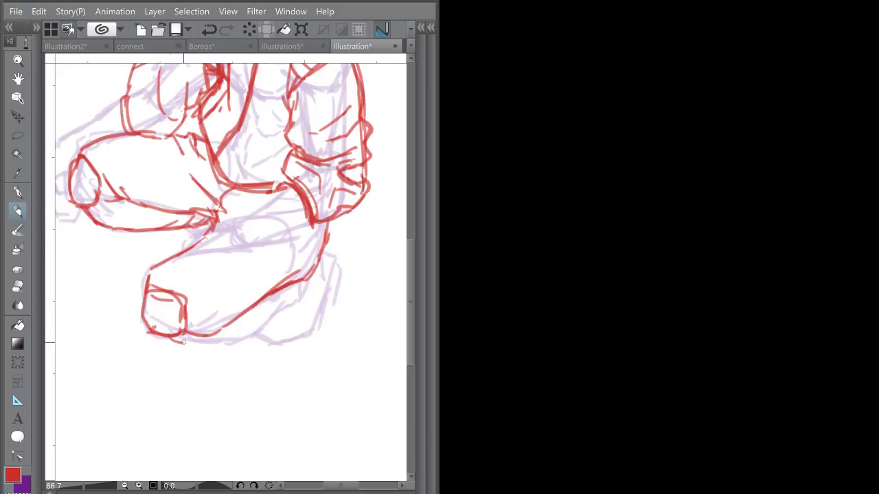
{"action": "mouse_move", "coordinate": [156, 335]}
{"action": "left_mouse_down"}
{"action": "mouse_move", "coordinate": [198, 350]}
{"action": "mouse_move", "coordinate": [236, 334]}
{"action": "mouse_move", "coordinate": [231, 324]}
{"action": "left_mouse_up"}
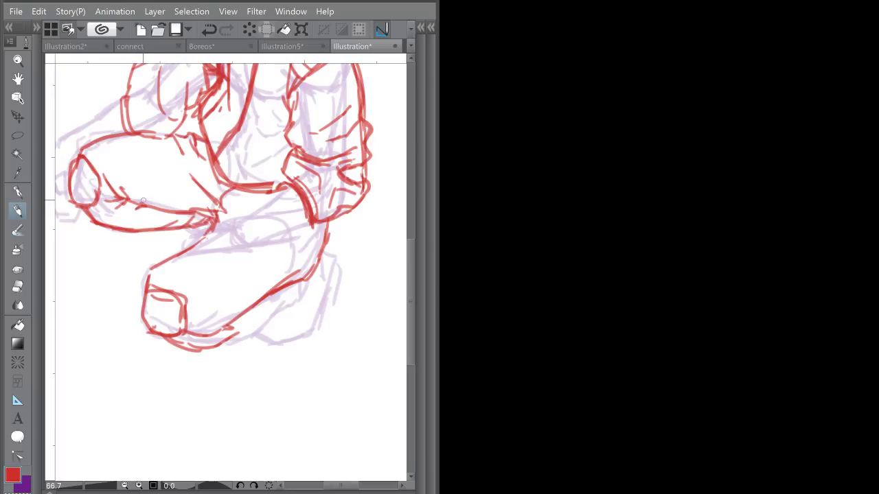
Step: Undo the last stroke, thicken the raised thigh's underside, and reinforce the kneeling thigh's upper edge with crotch and knee creases
{"action": "key", "text": "ctrl+z"}
{"action": "mouse_move", "coordinate": [126, 199]}
{"action": "left_mouse_down"}
{"action": "mouse_move", "coordinate": [210, 209]}
{"action": "mouse_move", "coordinate": [204, 227]}
{"action": "left_mouse_up"}
{"action": "left_click_drag", "start_coordinate": [276, 267], "coordinate": [258, 225]}
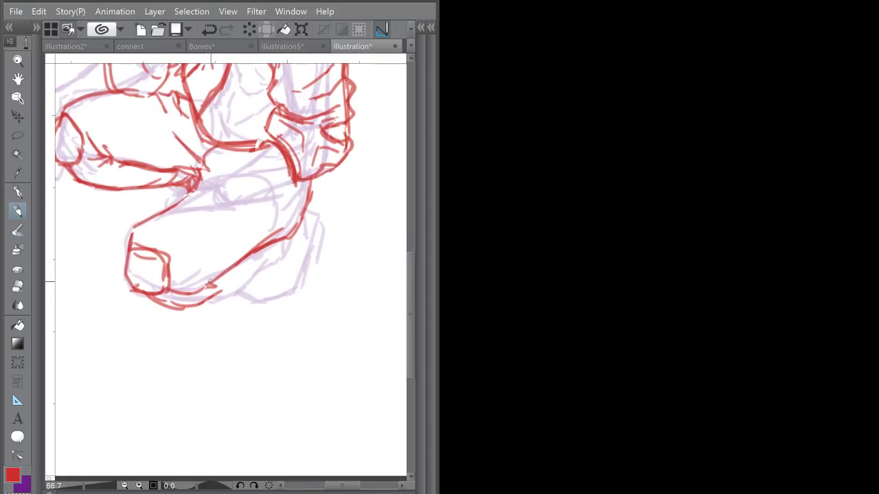
{"action": "mouse_move", "coordinate": [211, 282]}
{"action": "left_mouse_down"}
{"action": "mouse_move", "coordinate": [183, 278]}
{"action": "mouse_move", "coordinate": [216, 283]}
{"action": "mouse_move", "coordinate": [205, 286]}
{"action": "left_mouse_up"}
{"action": "left_click_drag", "start_coordinate": [171, 204], "coordinate": [230, 171]}
{"action": "mouse_move", "coordinate": [192, 195]}
{"action": "left_mouse_down"}
{"action": "mouse_move", "coordinate": [138, 225]}
{"action": "mouse_move", "coordinate": [136, 239]}
{"action": "left_mouse_up"}
Step: Reinforce the kneeling thigh's rear edge and draw the lower leg's bottom contour with folds towards the ankle
{"action": "left_click_drag", "start_coordinate": [291, 241], "coordinate": [314, 187]}
{"action": "mouse_move", "coordinate": [203, 302]}
{"action": "left_mouse_down"}
{"action": "mouse_move", "coordinate": [243, 293]}
{"action": "mouse_move", "coordinate": [268, 267]}
{"action": "mouse_move", "coordinate": [262, 279]}
{"action": "mouse_move", "coordinate": [285, 242]}
{"action": "left_mouse_up"}
{"action": "mouse_move", "coordinate": [265, 274]}
{"action": "left_mouse_down"}
{"action": "mouse_move", "coordinate": [258, 266]}
{"action": "mouse_move", "coordinate": [261, 277]}
{"action": "left_mouse_up"}
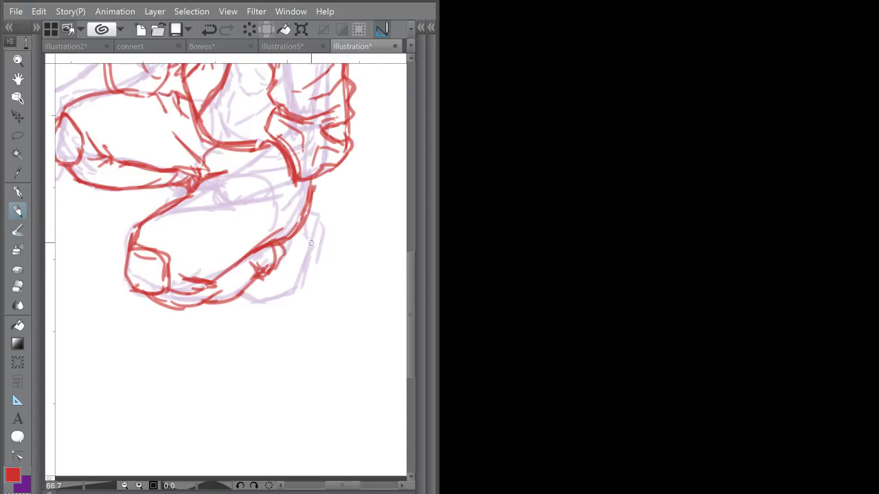
{"action": "left_click_drag", "start_coordinate": [181, 178], "coordinate": [185, 189]}
{"action": "left_click_drag", "start_coordinate": [261, 273], "coordinate": [258, 275]}
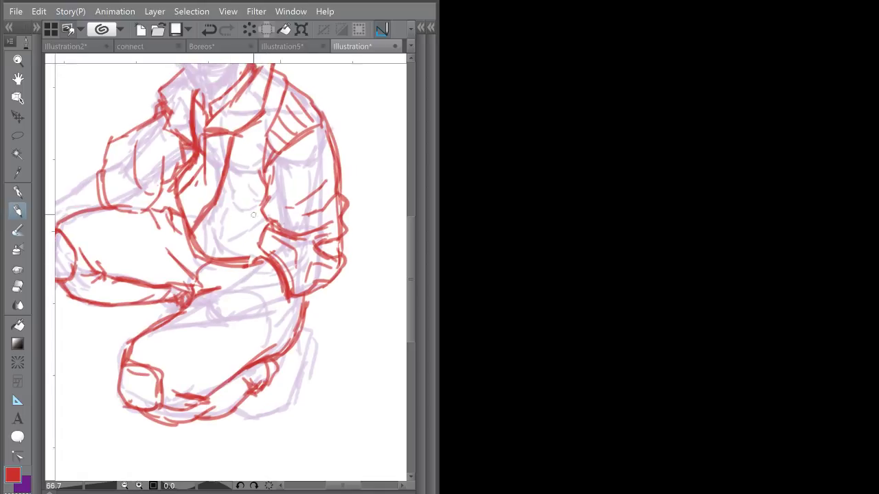
Step: Draw the pointed jacket flap projecting across the waist from behind the hanging arm's cuff, and thicken its edges
{"action": "left_click_drag", "start_coordinate": [228, 214], "coordinate": [266, 227]}
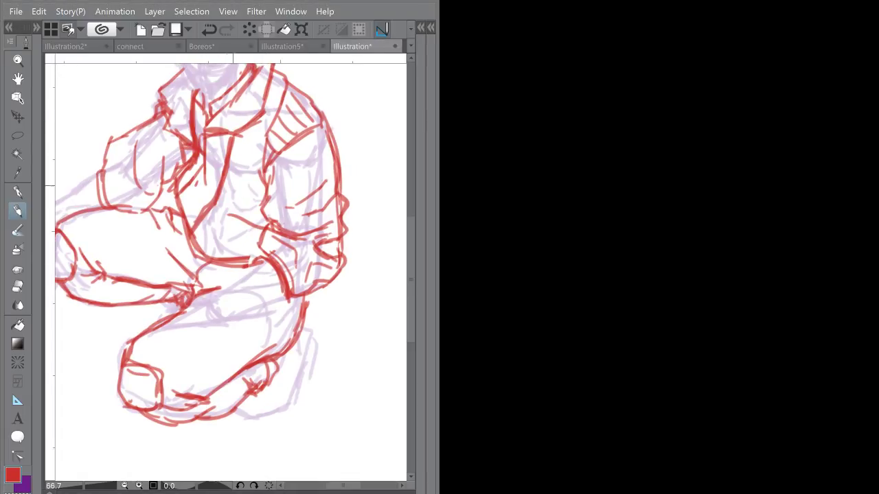
{"action": "scroll", "coordinate": [259, 193], "scroll_direction": "up", "scroll_amount": 1}
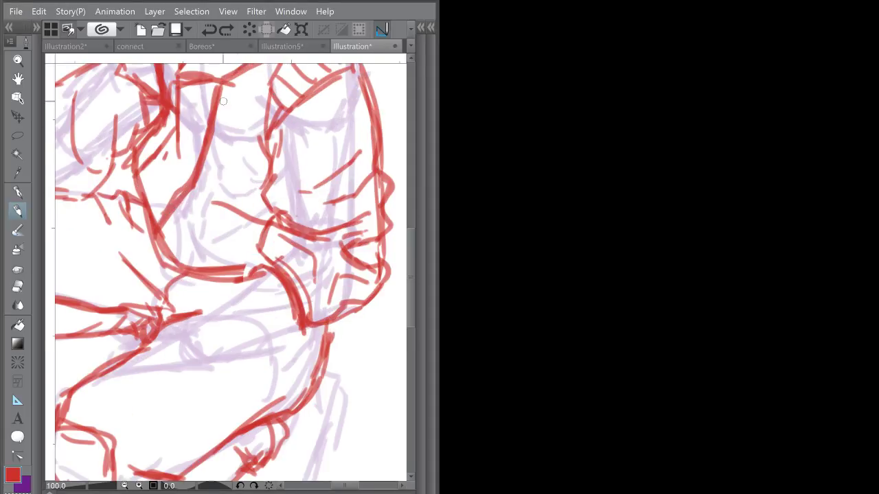
{"action": "mouse_move", "coordinate": [212, 201]}
{"action": "left_mouse_down"}
{"action": "mouse_move", "coordinate": [208, 236]}
{"action": "mouse_move", "coordinate": [224, 246]}
{"action": "left_mouse_up"}
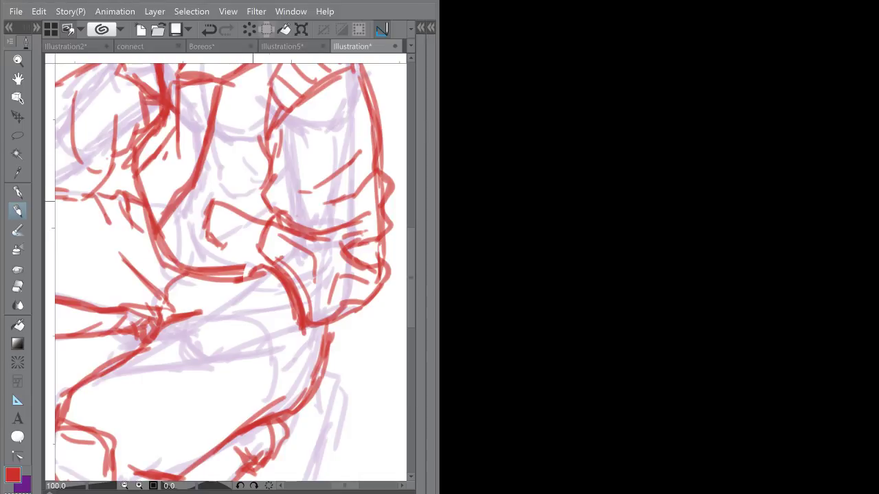
{"action": "mouse_move", "coordinate": [212, 204]}
{"action": "left_mouse_down"}
{"action": "mouse_move", "coordinate": [211, 234]}
{"action": "mouse_move", "coordinate": [214, 223]}
{"action": "mouse_move", "coordinate": [221, 241]}
{"action": "left_mouse_up"}
{"action": "mouse_move", "coordinate": [213, 225]}
{"action": "left_mouse_down"}
{"action": "mouse_move", "coordinate": [233, 252]}
{"action": "mouse_move", "coordinate": [257, 245]}
{"action": "left_mouse_up"}
{"action": "left_click_drag", "start_coordinate": [215, 203], "coordinate": [261, 220]}
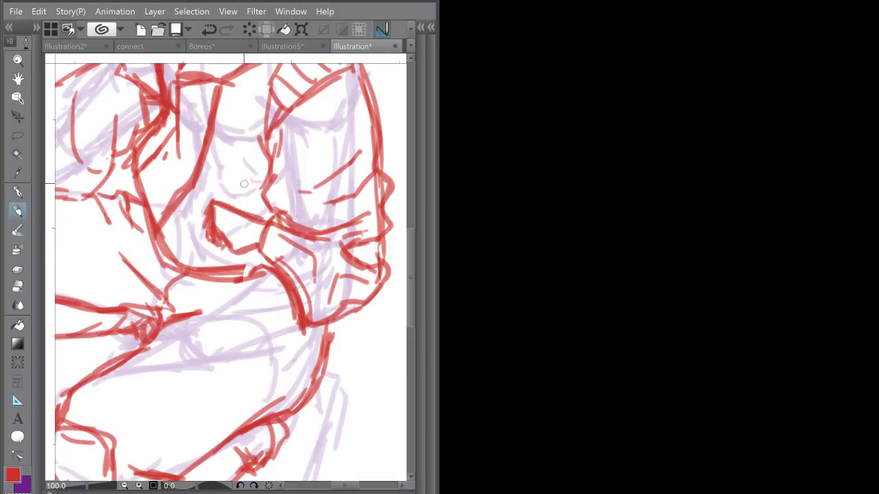
{"action": "left_click_drag", "start_coordinate": [193, 185], "coordinate": [226, 238]}
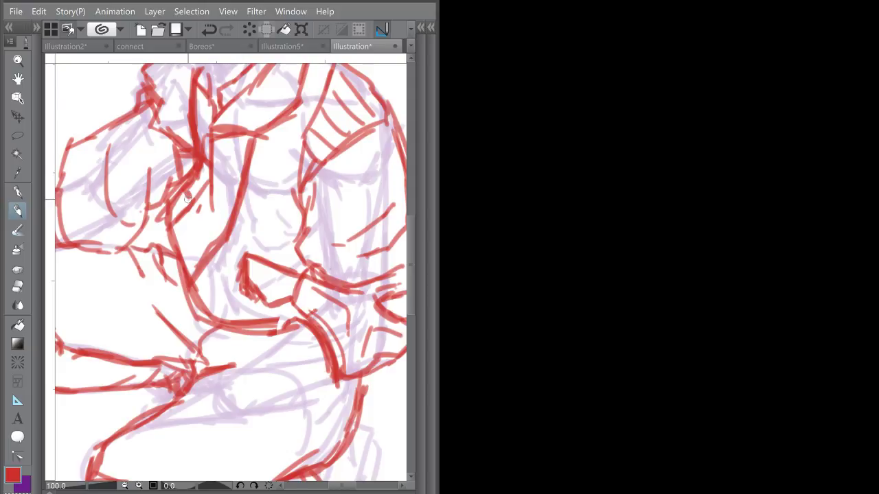
{"action": "mouse_move", "coordinate": [188, 200]}
{"action": "left_mouse_down"}
{"action": "mouse_move", "coordinate": [176, 200]}
{"action": "mouse_move", "coordinate": [195, 182]}
{"action": "left_mouse_up"}
Step: Examine the jacket and trouser linework at different zoom levels and canvas angles
{"action": "scroll", "coordinate": [223, 141], "scroll_direction": "down", "scroll_amount": 2}
{"action": "mouse_move", "coordinate": [276, 174]}
{"action": "left_mouse_down"}
{"action": "mouse_move", "coordinate": [254, 249]}
{"action": "mouse_move", "coordinate": [274, 227]}
{"action": "mouse_move", "coordinate": [265, 171]}
{"action": "left_mouse_up"}
{"action": "scroll", "coordinate": [254, 222], "scroll_direction": "up", "scroll_amount": 1}
{"action": "left_click_drag", "start_coordinate": [253, 222], "coordinate": [265, 142]}
{"action": "scroll", "coordinate": [265, 146], "scroll_direction": "up", "scroll_amount": 1}
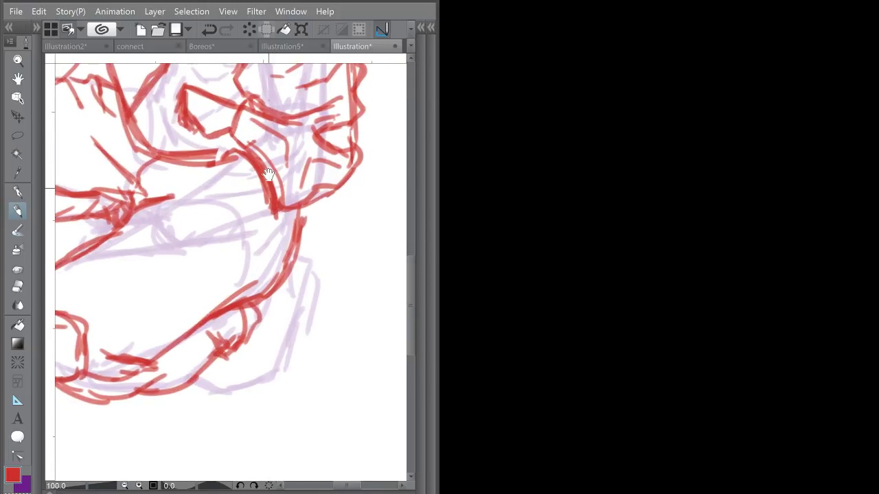
{"action": "mouse_move", "coordinate": [268, 175]}
{"action": "left_mouse_down"}
{"action": "mouse_move", "coordinate": [250, 142]}
{"action": "mouse_move", "coordinate": [162, 180]}
{"action": "left_mouse_up"}
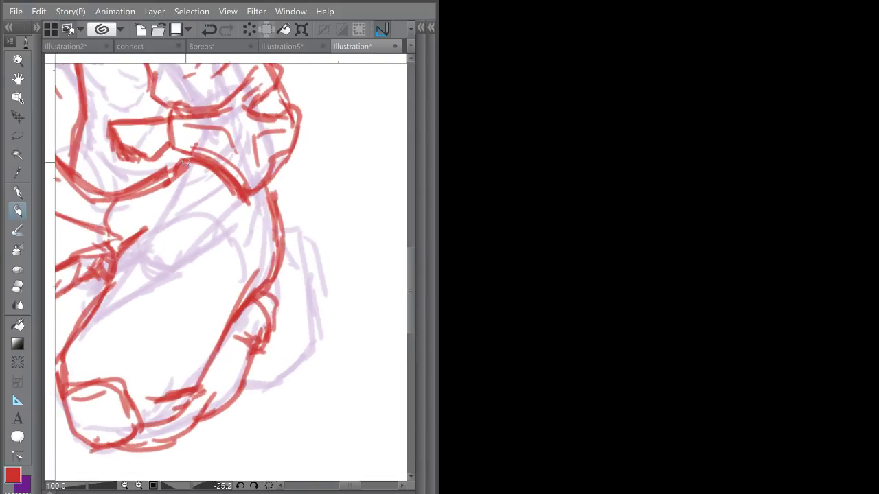
{"action": "scroll", "coordinate": [203, 151], "scroll_direction": "down", "scroll_amount": 2}
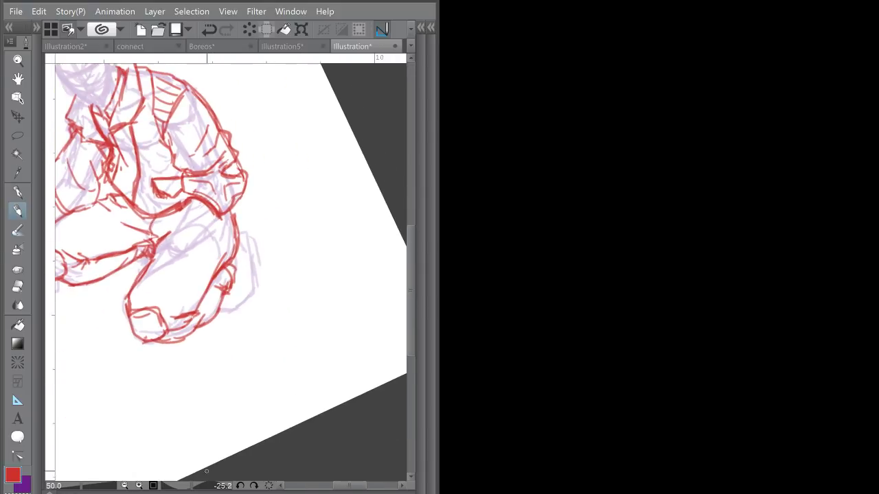
{"action": "left_click", "coordinate": [268, 486]}
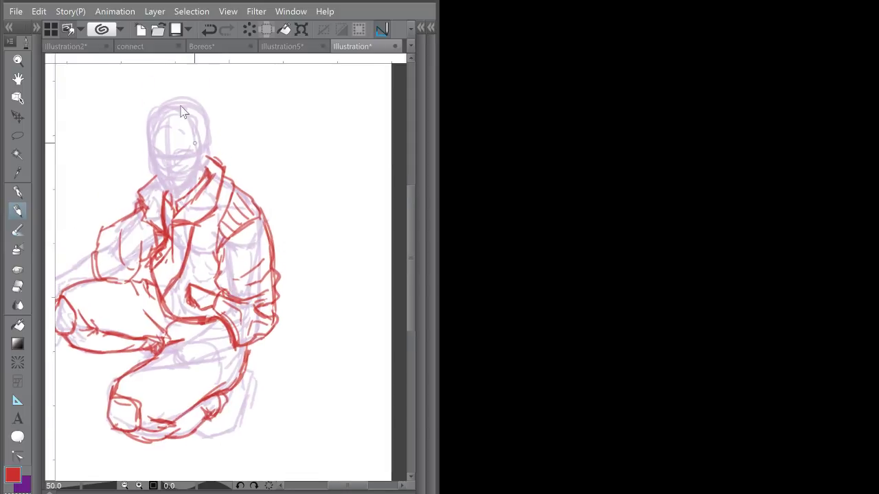
{"action": "scroll", "coordinate": [201, 213], "scroll_direction": "up", "scroll_amount": 2}
{"action": "left_click_drag", "start_coordinate": [216, 236], "coordinate": [228, 176]}
{"action": "scroll", "coordinate": [229, 177], "scroll_direction": "down", "scroll_amount": 2}
{"action": "left_click_drag", "start_coordinate": [243, 261], "coordinate": [234, 159]}
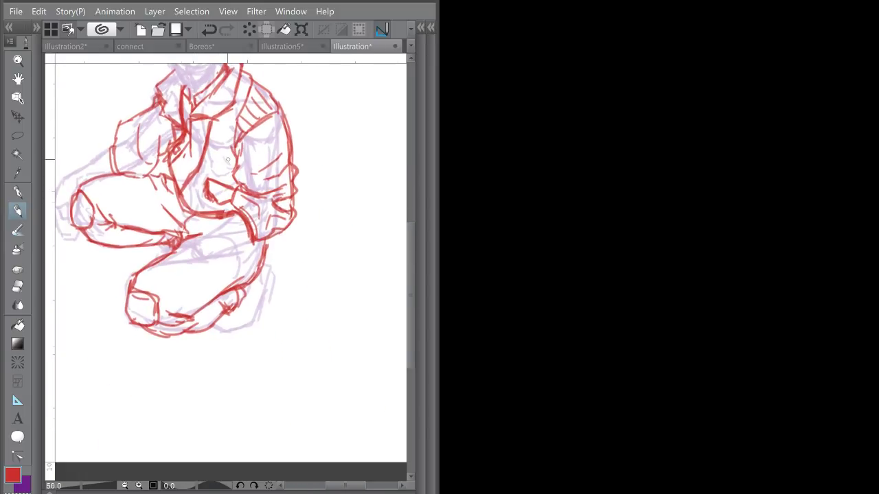
Step: Rework the short fold where the jacket's lower edge meets the raised thigh
{"action": "scroll", "coordinate": [211, 213], "scroll_direction": "up", "scroll_amount": 1}
{"action": "left_click_drag", "start_coordinate": [210, 213], "coordinate": [256, 237]}
{"action": "scroll", "coordinate": [208, 196], "scroll_direction": "up", "scroll_amount": 1}
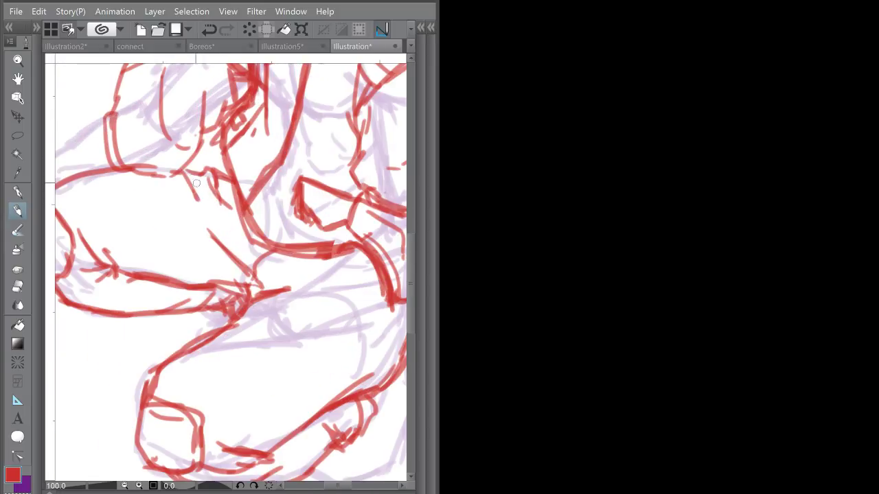
{"action": "mouse_move", "coordinate": [186, 176]}
{"action": "left_mouse_down"}
{"action": "mouse_move", "coordinate": [206, 200]}
{"action": "mouse_move", "coordinate": [243, 215]}
{"action": "mouse_move", "coordinate": [213, 184]}
{"action": "left_mouse_up"}
{"action": "key", "text": "ctrl+z"}
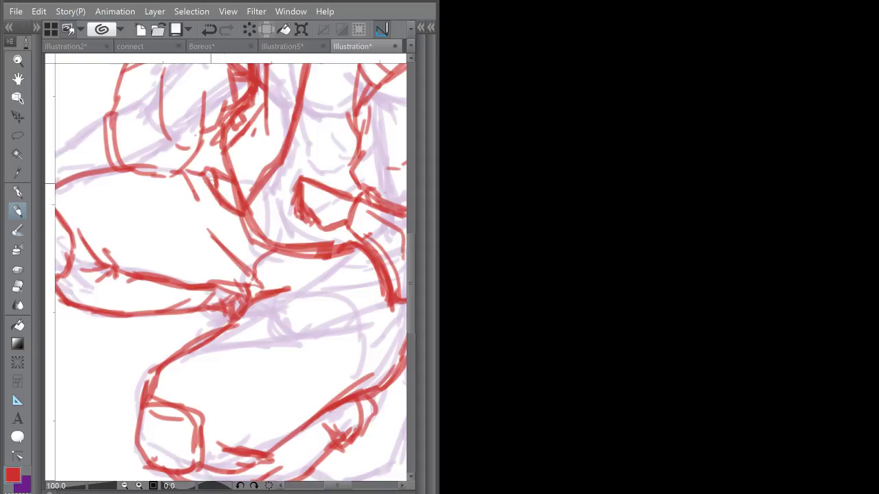
Step: Reinforce the kneeling leg's knee patch and draw the curved trouser hem and folds across the lower leg
{"action": "left_click_drag", "start_coordinate": [238, 251], "coordinate": [244, 130]}
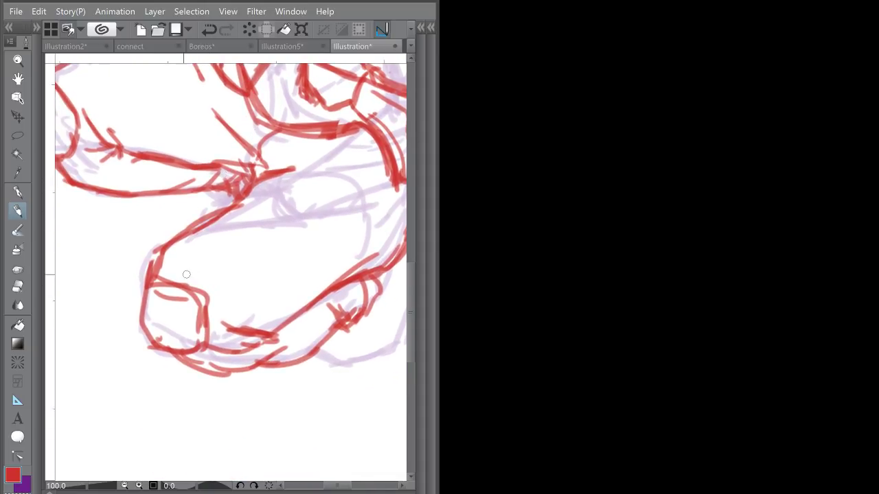
{"action": "mouse_move", "coordinate": [149, 276]}
{"action": "left_mouse_down"}
{"action": "mouse_move", "coordinate": [199, 302]}
{"action": "mouse_move", "coordinate": [199, 312]}
{"action": "left_mouse_up"}
{"action": "mouse_move", "coordinate": [276, 289]}
{"action": "left_mouse_down"}
{"action": "mouse_move", "coordinate": [203, 197]}
{"action": "mouse_move", "coordinate": [242, 234]}
{"action": "mouse_move", "coordinate": [241, 260]}
{"action": "left_mouse_up"}
{"action": "mouse_move", "coordinate": [233, 220]}
{"action": "left_mouse_down"}
{"action": "mouse_move", "coordinate": [241, 263]}
{"action": "mouse_move", "coordinate": [218, 283]}
{"action": "mouse_move", "coordinate": [190, 282]}
{"action": "mouse_move", "coordinate": [241, 267]}
{"action": "mouse_move", "coordinate": [152, 282]}
{"action": "mouse_move", "coordinate": [108, 263]}
{"action": "left_mouse_up"}
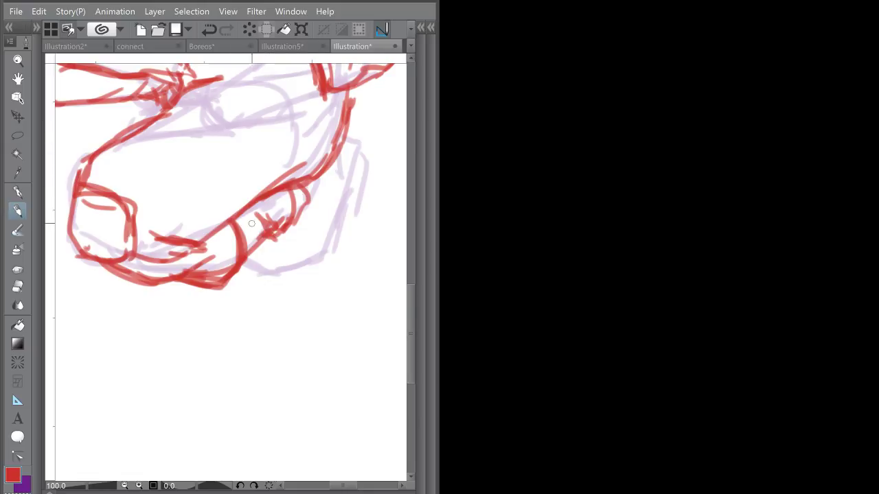
{"action": "mouse_move", "coordinate": [252, 223]}
{"action": "left_mouse_down"}
{"action": "mouse_move", "coordinate": [250, 252]}
{"action": "mouse_move", "coordinate": [275, 221]}
{"action": "mouse_move", "coordinate": [285, 225]}
{"action": "mouse_move", "coordinate": [304, 208]}
{"action": "left_mouse_up"}
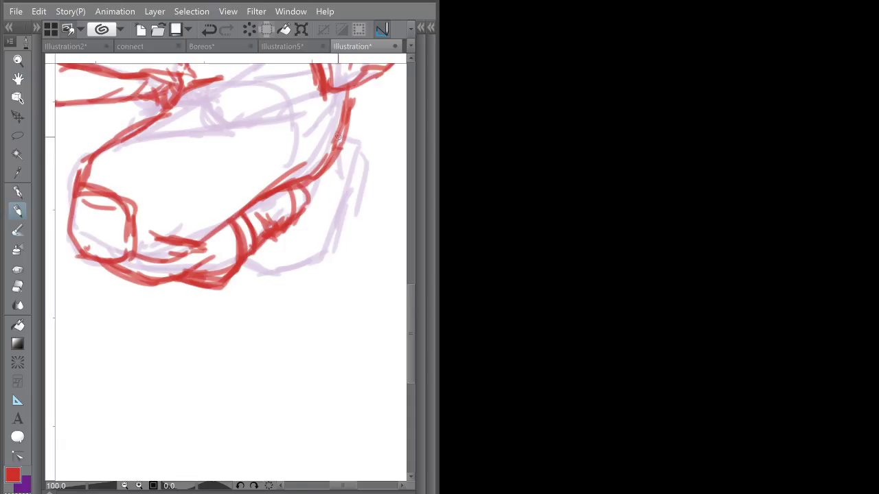
Step: Outline the shoe behind the kneeling leg, with its heel, doubled sole edge and inner seam lines
{"action": "mouse_move", "coordinate": [341, 136]}
{"action": "left_mouse_down"}
{"action": "mouse_move", "coordinate": [361, 147]}
{"action": "mouse_move", "coordinate": [285, 192]}
{"action": "mouse_move", "coordinate": [271, 252]}
{"action": "left_mouse_up"}
{"action": "mouse_move", "coordinate": [258, 205]}
{"action": "left_mouse_down"}
{"action": "mouse_move", "coordinate": [270, 254]}
{"action": "mouse_move", "coordinate": [295, 169]}
{"action": "mouse_move", "coordinate": [281, 158]}
{"action": "left_mouse_up"}
{"action": "mouse_move", "coordinate": [273, 248]}
{"action": "left_mouse_down"}
{"action": "mouse_move", "coordinate": [295, 164]}
{"action": "mouse_move", "coordinate": [309, 171]}
{"action": "mouse_move", "coordinate": [307, 192]}
{"action": "mouse_move", "coordinate": [267, 295]}
{"action": "mouse_move", "coordinate": [212, 313]}
{"action": "mouse_move", "coordinate": [173, 303]}
{"action": "mouse_move", "coordinate": [196, 313]}
{"action": "mouse_move", "coordinate": [183, 296]}
{"action": "mouse_move", "coordinate": [245, 297]}
{"action": "mouse_move", "coordinate": [176, 301]}
{"action": "mouse_move", "coordinate": [202, 318]}
{"action": "mouse_move", "coordinate": [195, 302]}
{"action": "mouse_move", "coordinate": [257, 288]}
{"action": "mouse_move", "coordinate": [268, 259]}
{"action": "mouse_move", "coordinate": [254, 281]}
{"action": "left_mouse_up"}
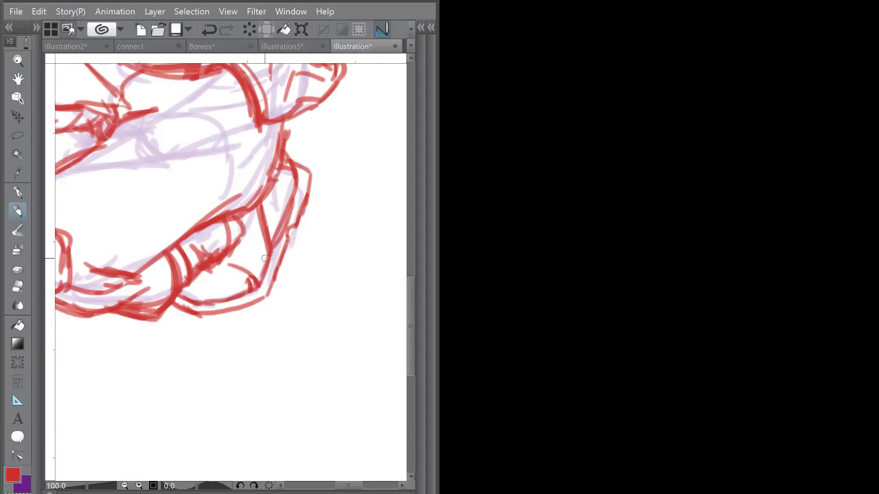
{"action": "mouse_move", "coordinate": [272, 242]}
{"action": "left_mouse_down"}
{"action": "mouse_move", "coordinate": [291, 152]}
{"action": "mouse_move", "coordinate": [312, 175]}
{"action": "left_mouse_up"}
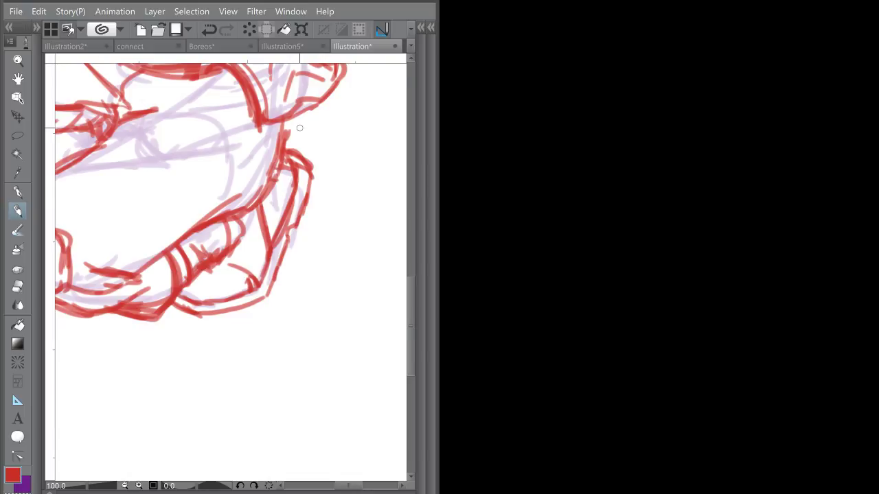
Step: Bring back the side panels and add a new layer directly above Layer 1, the purple figure sketch
{"action": "left_click_drag", "start_coordinate": [215, 180], "coordinate": [207, 301]}
{"action": "scroll", "coordinate": [254, 91], "scroll_direction": "down", "scroll_amount": 2}
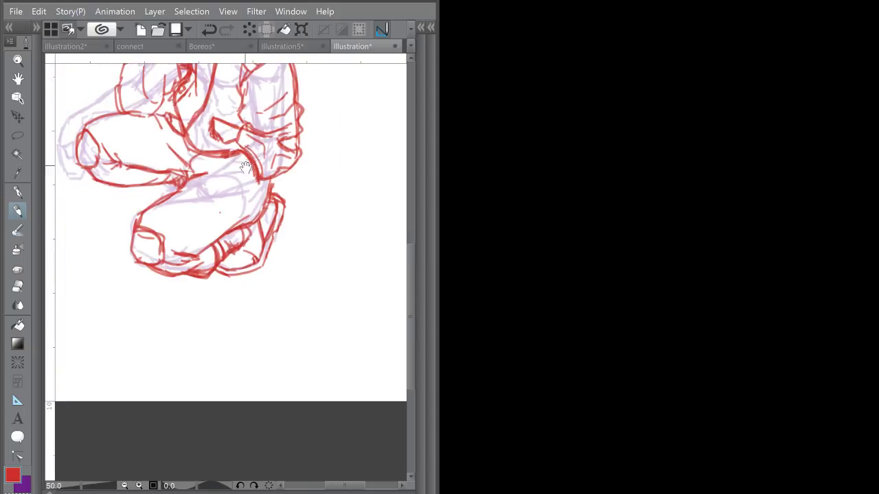
{"action": "left_click_drag", "start_coordinate": [268, 118], "coordinate": [266, 211]}
{"action": "scroll", "coordinate": [266, 210], "scroll_direction": "up", "scroll_amount": 2}
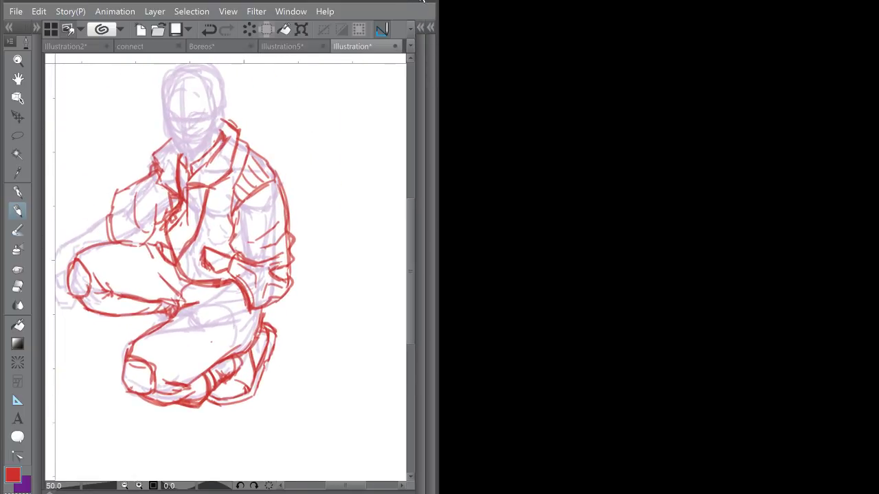
{"action": "left_click", "coordinate": [421, 1]}
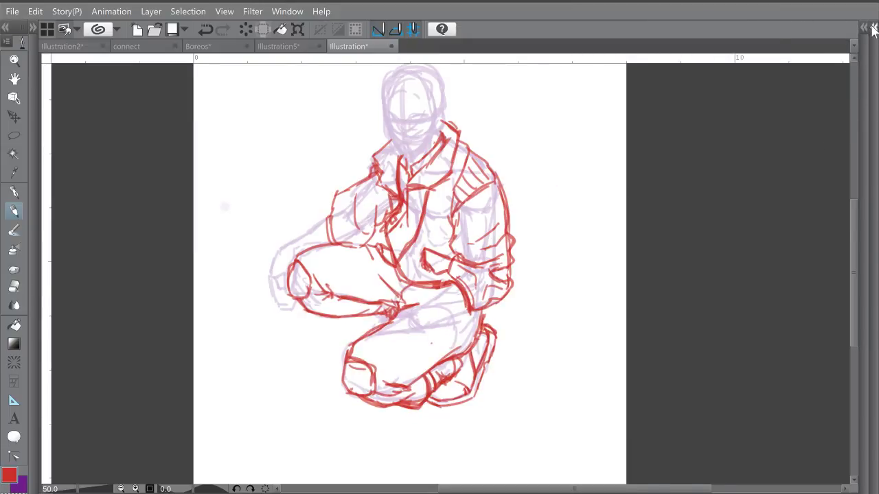
{"action": "left_click", "coordinate": [873, 29]}
{"action": "left_click", "coordinate": [827, 289]}
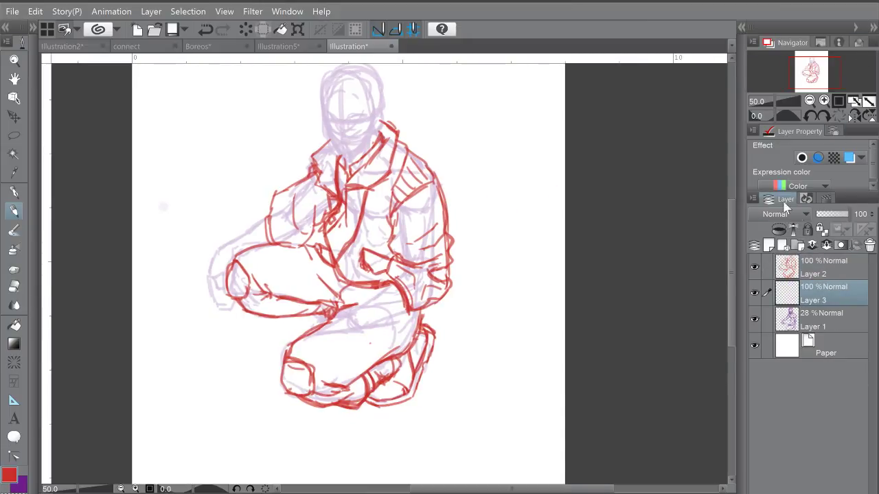
Step: Lasso the jacket's outline on Layer 3, fill the selection with white to mask the figure beneath, and deselect
{"action": "left_click", "coordinate": [14, 136]}
{"action": "mouse_move", "coordinate": [459, 233]}
{"action": "left_mouse_down"}
{"action": "mouse_move", "coordinate": [524, 225]}
{"action": "mouse_move", "coordinate": [487, 275]}
{"action": "mouse_move", "coordinate": [485, 304]}
{"action": "left_mouse_up"}
{"action": "scroll", "coordinate": [464, 211], "scroll_direction": "up", "scroll_amount": 2}
{"action": "scroll", "coordinate": [485, 304], "scroll_direction": "down", "scroll_amount": 1}
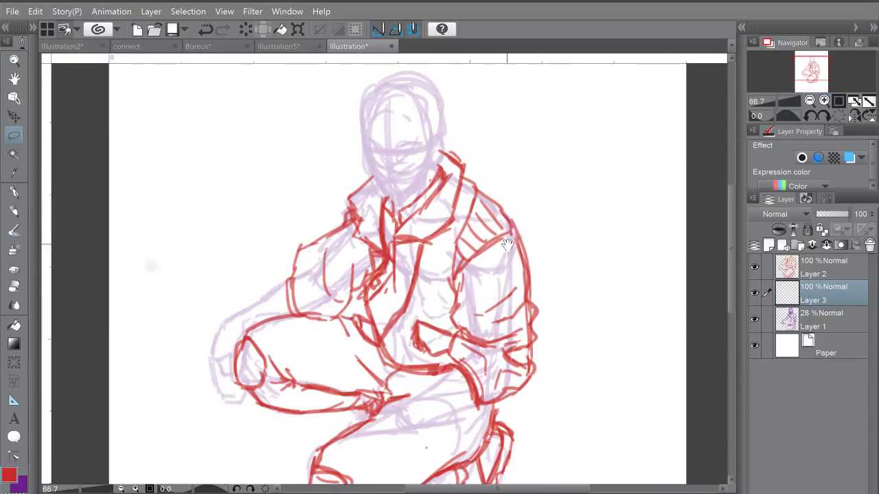
{"action": "left_click_drag", "start_coordinate": [507, 245], "coordinate": [506, 245]}
{"action": "mouse_move", "coordinate": [442, 150]}
{"action": "left_mouse_down"}
{"action": "mouse_move", "coordinate": [510, 213]}
{"action": "mouse_move", "coordinate": [524, 248]}
{"action": "mouse_move", "coordinate": [534, 351]}
{"action": "mouse_move", "coordinate": [524, 383]}
{"action": "mouse_move", "coordinate": [489, 403]}
{"action": "mouse_move", "coordinate": [462, 367]}
{"action": "mouse_move", "coordinate": [392, 353]}
{"action": "mouse_move", "coordinate": [371, 321]}
{"action": "mouse_move", "coordinate": [373, 272]}
{"action": "mouse_move", "coordinate": [334, 310]}
{"action": "mouse_move", "coordinate": [305, 314]}
{"action": "mouse_move", "coordinate": [288, 301]}
{"action": "mouse_move", "coordinate": [285, 284]}
{"action": "mouse_move", "coordinate": [310, 238]}
{"action": "mouse_move", "coordinate": [341, 227]}
{"action": "mouse_move", "coordinate": [363, 180]}
{"action": "mouse_move", "coordinate": [373, 174]}
{"action": "mouse_move", "coordinate": [401, 222]}
{"action": "mouse_move", "coordinate": [438, 178]}
{"action": "mouse_move", "coordinate": [453, 150]}
{"action": "left_mouse_up"}
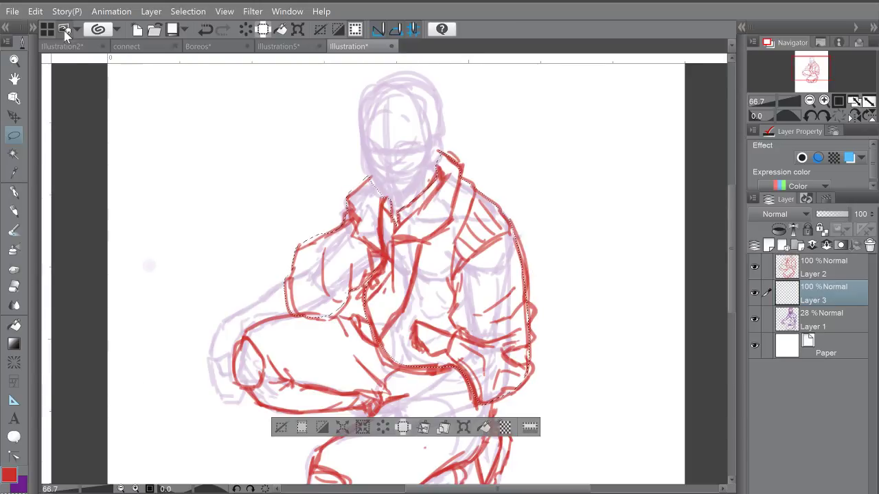
{"action": "left_click", "coordinate": [33, 29]}
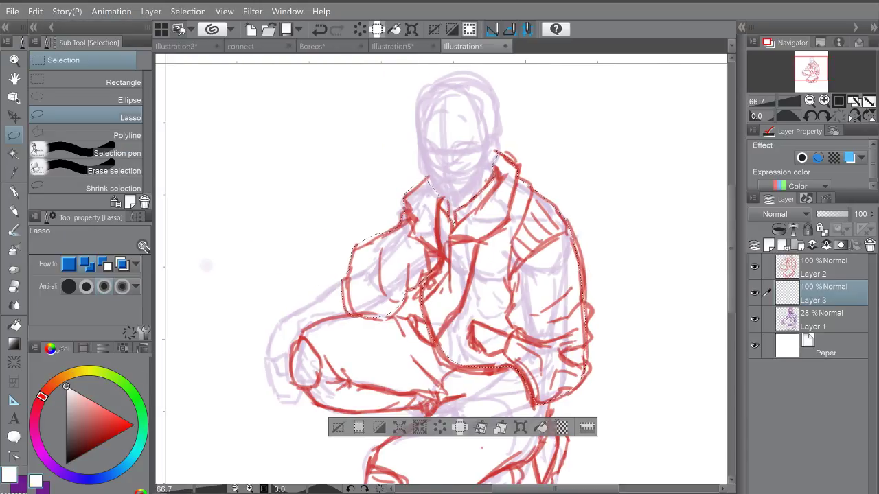
{"action": "left_click", "coordinate": [541, 427]}
{"action": "left_click", "coordinate": [338, 427]}
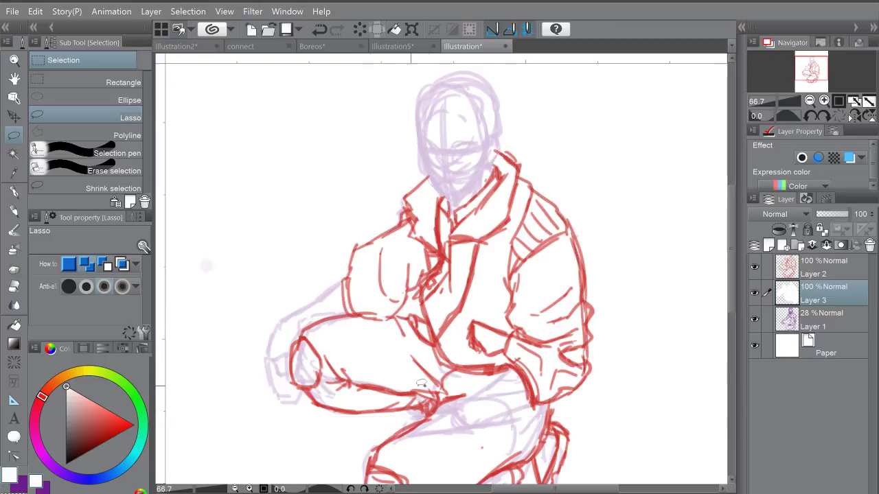
Step: Fill the kneeling leg with its shoe and the raised thigh with white on Layer 3 using lasso selections
{"action": "left_click_drag", "start_coordinate": [515, 340], "coordinate": [525, 175]}
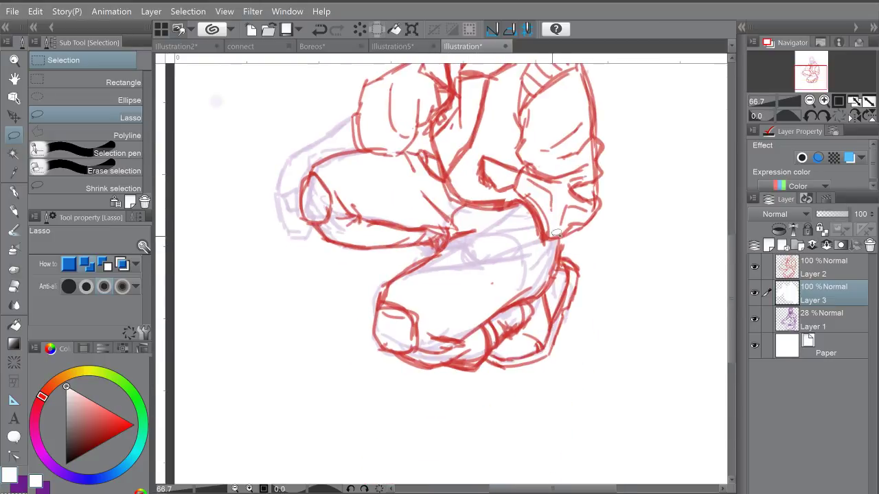
{"action": "mouse_move", "coordinate": [546, 240]}
{"action": "left_mouse_down"}
{"action": "mouse_move", "coordinate": [397, 281]}
{"action": "mouse_move", "coordinate": [391, 338]}
{"action": "mouse_move", "coordinate": [435, 362]}
{"action": "mouse_move", "coordinate": [526, 358]}
{"action": "mouse_move", "coordinate": [566, 327]}
{"action": "mouse_move", "coordinate": [578, 273]}
{"action": "mouse_move", "coordinate": [560, 247]}
{"action": "left_mouse_up"}
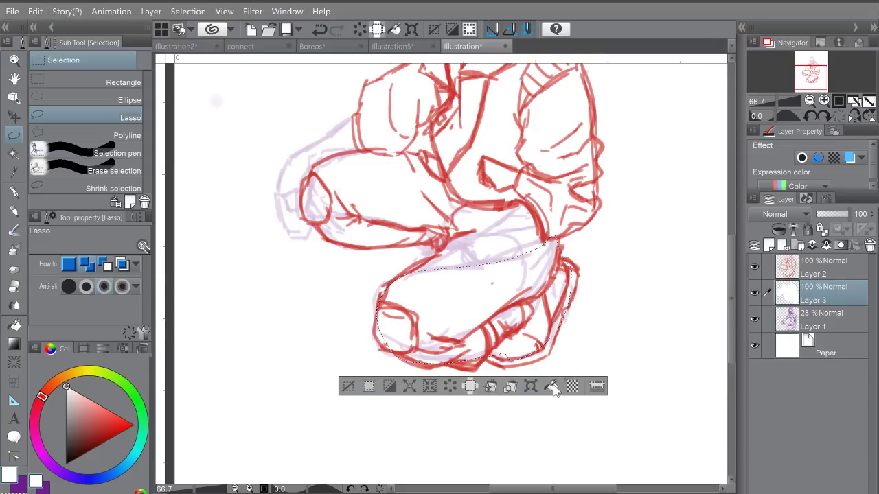
{"action": "left_click", "coordinate": [349, 386]}
{"action": "left_click_drag", "start_coordinate": [465, 249], "coordinate": [481, 318]}
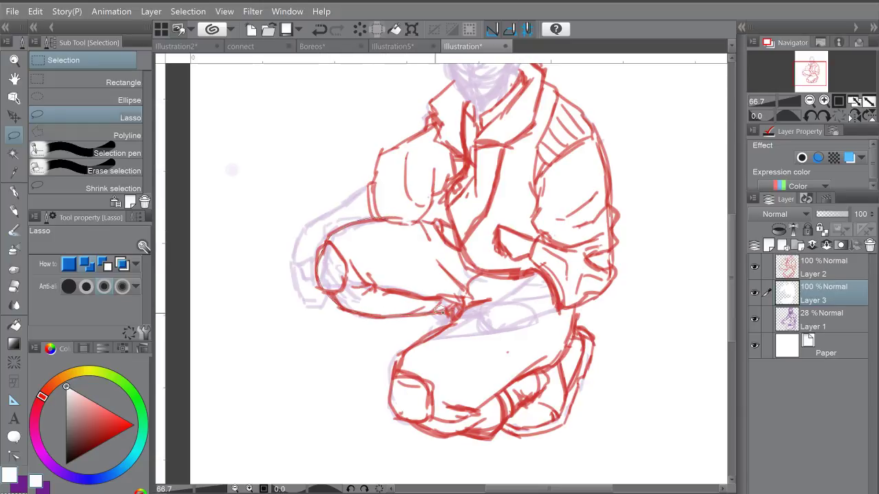
{"action": "left_click_drag", "start_coordinate": [486, 294], "coordinate": [481, 302]}
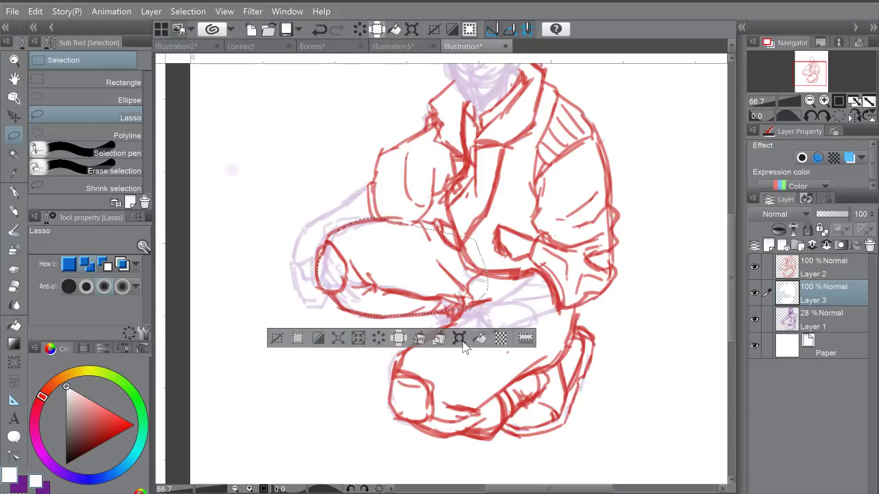
{"action": "left_click", "coordinate": [278, 337]}
Step: Set the opacity of Layer 1, the purple figure sketch, to 100%
{"action": "scroll", "coordinate": [302, 311], "scroll_direction": "down", "scroll_amount": 1}
{"action": "left_click_drag", "start_coordinate": [508, 206], "coordinate": [509, 241]}
{"action": "left_click", "coordinate": [824, 319]}
{"action": "left_click_drag", "start_coordinate": [831, 213], "coordinate": [872, 220]}
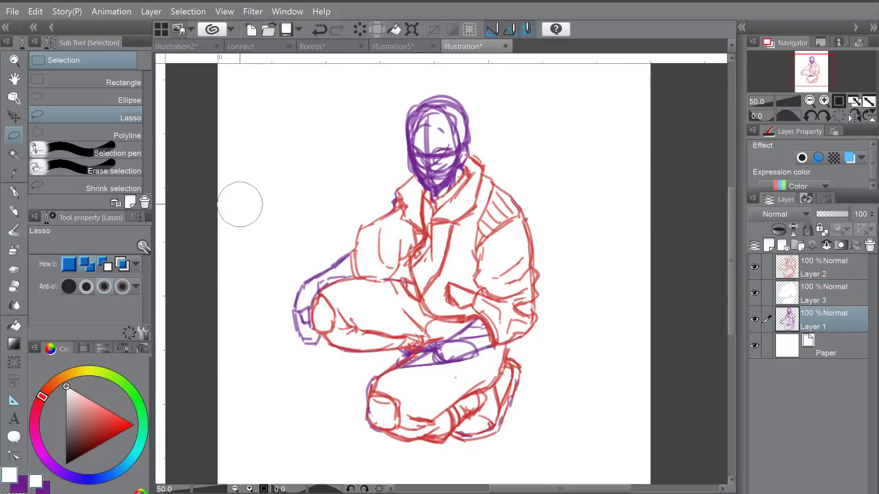
Step: Lower the opacity of Layer 2, the red clothing sketch, to 40%
{"action": "left_click_drag", "start_coordinate": [491, 242], "coordinate": [496, 215]}
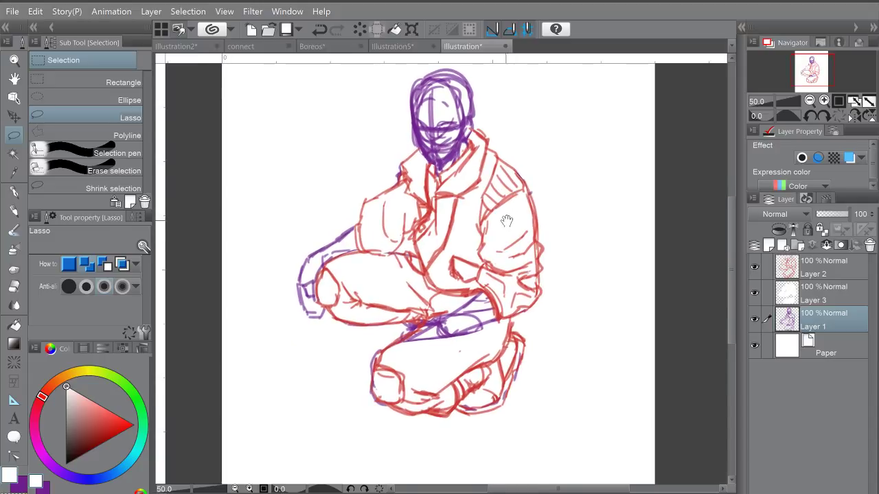
{"action": "left_click_drag", "start_coordinate": [509, 278], "coordinate": [517, 246]}
{"action": "scroll", "coordinate": [517, 247], "scroll_direction": "up", "scroll_amount": 1}
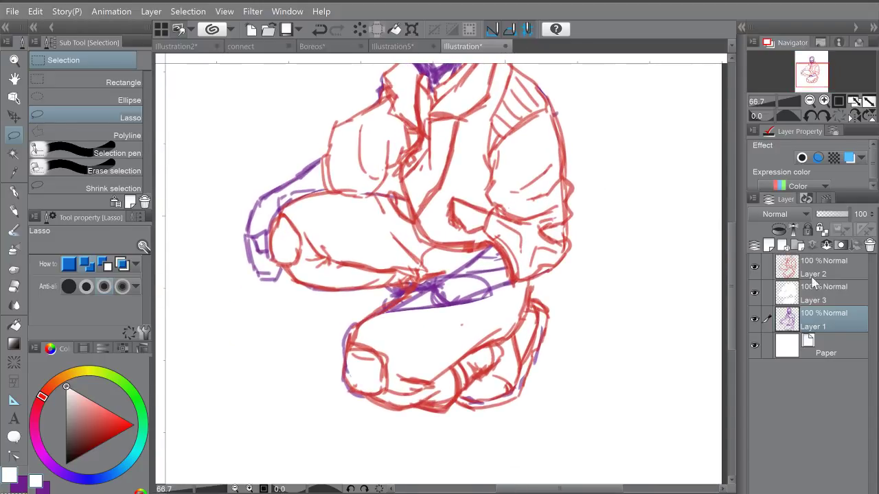
{"action": "left_click", "coordinate": [827, 271]}
{"action": "left_click_drag", "start_coordinate": [844, 213], "coordinate": [829, 213]}
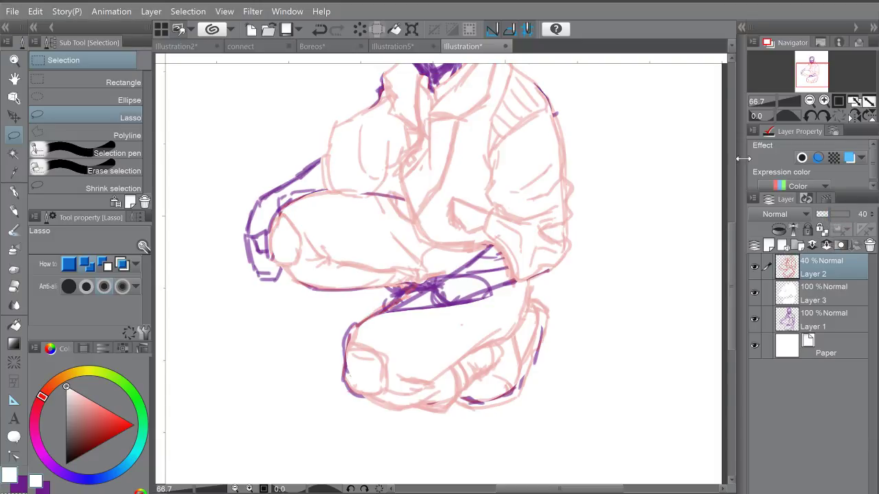
Step: Choose the G-pen with the purple colour and reduce its brush size to 15 for work on the hand over the raised knee
{"action": "left_click", "coordinate": [14, 192]}
{"action": "left_click", "coordinate": [40, 482]}
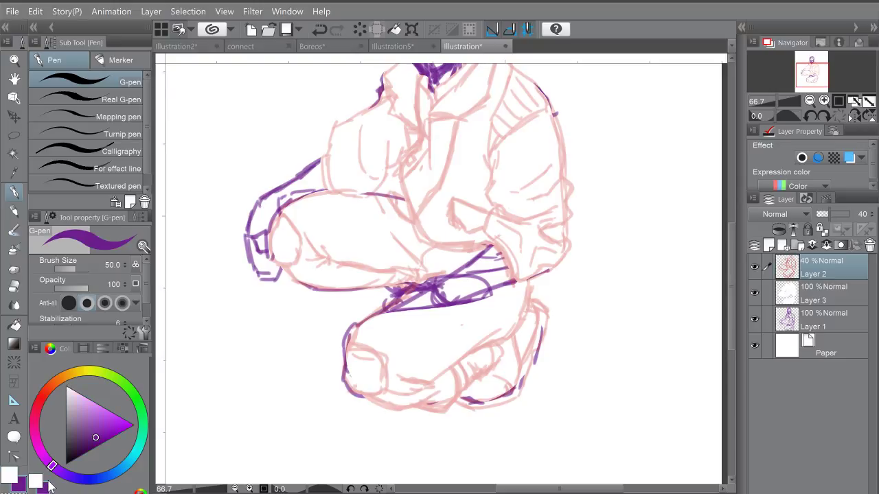
{"action": "left_click_drag", "start_coordinate": [485, 215], "coordinate": [490, 281]}
{"action": "left_click_drag", "start_coordinate": [358, 262], "coordinate": [414, 259]}
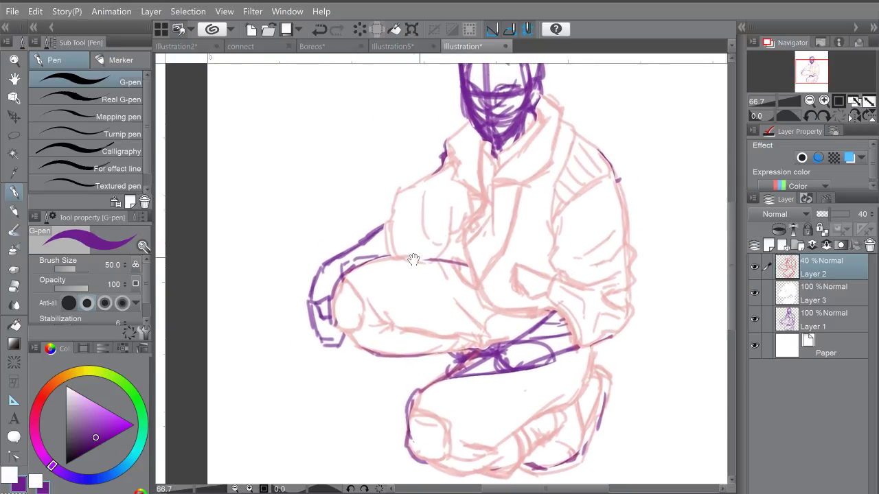
{"action": "scroll", "coordinate": [318, 326], "scroll_direction": "up", "scroll_amount": 1}
{"action": "scroll", "coordinate": [318, 327], "scroll_direction": "up", "scroll_amount": 1}
{"action": "left_click_drag", "start_coordinate": [317, 327], "coordinate": [317, 292]}
{"action": "key", "text": "bracketleft"}
{"action": "key", "text": "bracketleft"}
{"action": "key", "text": "bracketleft"}
{"action": "key", "text": "bracketleft"}
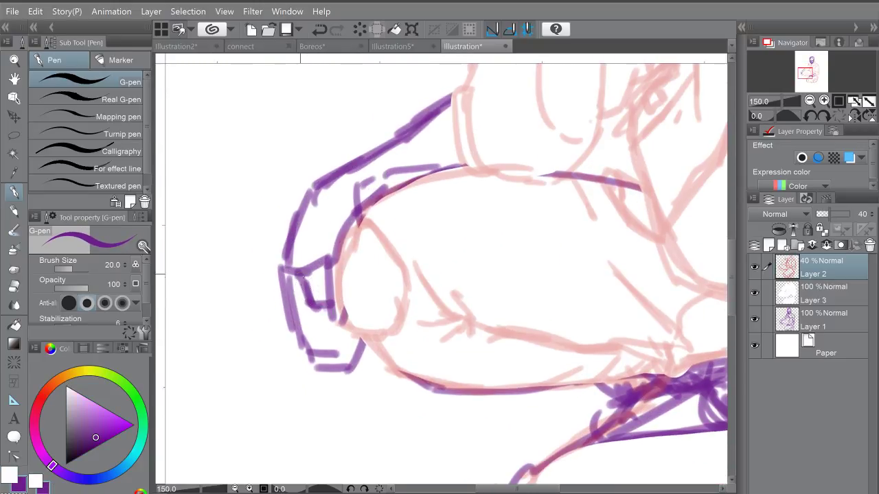
{"action": "key", "text": "bracketleft"}
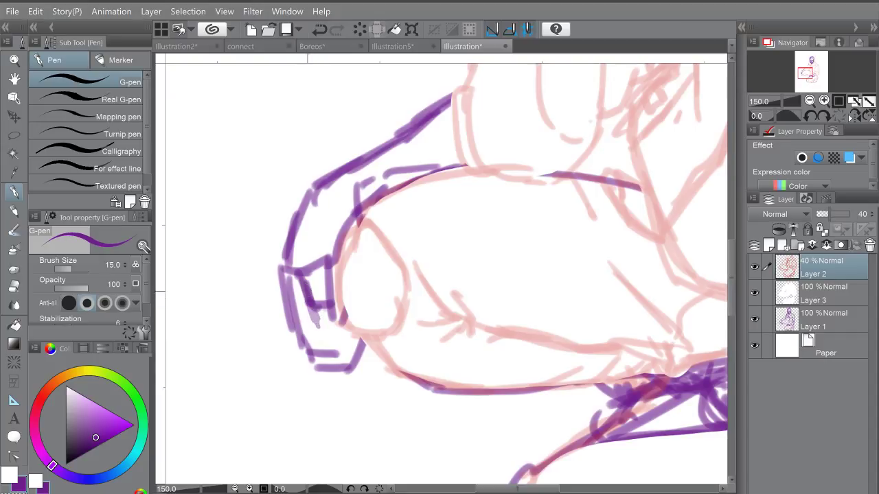
{"action": "left_click_drag", "start_coordinate": [315, 313], "coordinate": [323, 327]}
{"action": "key", "text": "ctrl+z"}
{"action": "key", "text": "ctrl+z"}
Step: Redraw the hand hanging over the raised knee on Layer 1, with its thumb, outer contour and the forearm's upper edge
{"action": "left_click", "coordinate": [816, 318]}
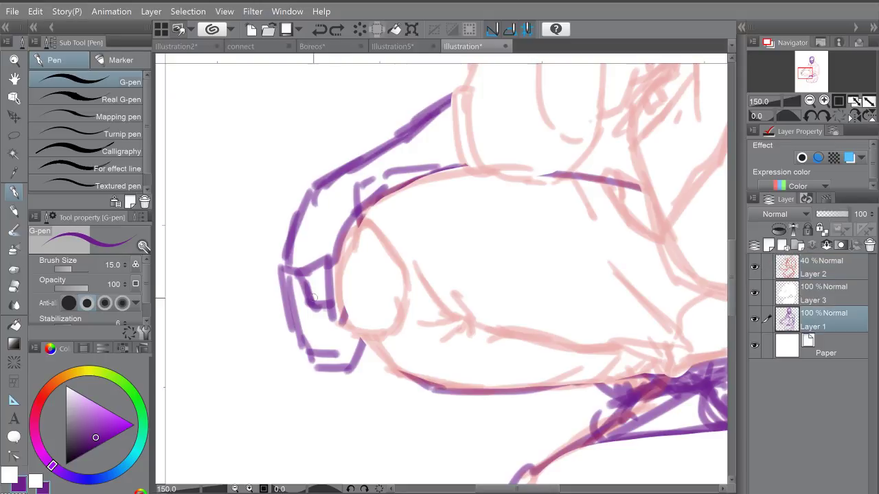
{"action": "left_click_drag", "start_coordinate": [297, 265], "coordinate": [315, 319]}
{"action": "left_click_drag", "start_coordinate": [302, 287], "coordinate": [326, 328]}
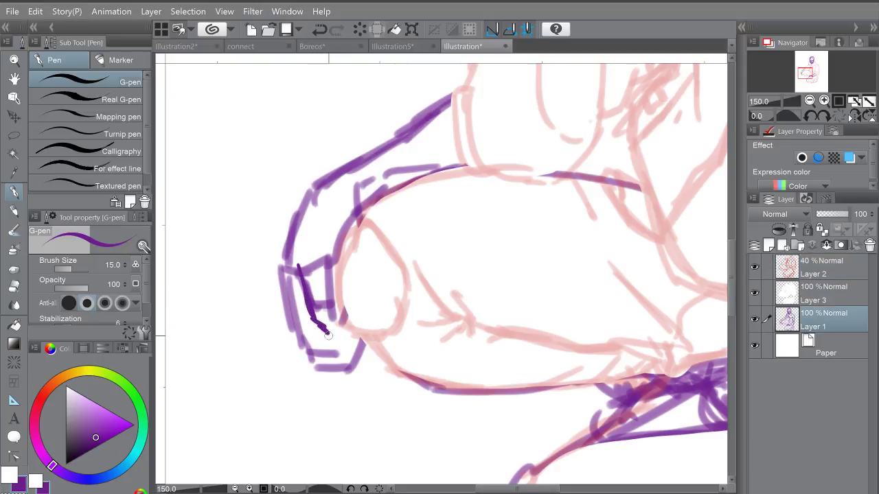
{"action": "mouse_move", "coordinate": [322, 283]}
{"action": "left_mouse_down"}
{"action": "mouse_move", "coordinate": [338, 318]}
{"action": "mouse_move", "coordinate": [325, 295]}
{"action": "left_mouse_up"}
{"action": "mouse_move", "coordinate": [300, 265]}
{"action": "left_mouse_down"}
{"action": "mouse_move", "coordinate": [311, 258]}
{"action": "mouse_move", "coordinate": [330, 283]}
{"action": "mouse_move", "coordinate": [349, 206]}
{"action": "mouse_move", "coordinate": [288, 244]}
{"action": "mouse_move", "coordinate": [281, 290]}
{"action": "mouse_move", "coordinate": [300, 334]}
{"action": "mouse_move", "coordinate": [326, 352]}
{"action": "mouse_move", "coordinate": [343, 354]}
{"action": "mouse_move", "coordinate": [357, 334]}
{"action": "left_mouse_up"}
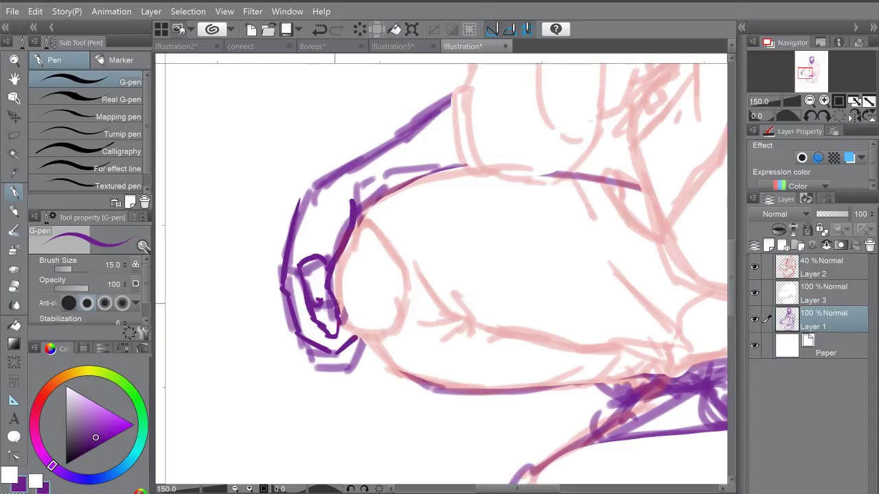
{"action": "scroll", "coordinate": [392, 291], "scroll_direction": "up", "scroll_amount": 1}
{"action": "mouse_move", "coordinate": [299, 237]}
{"action": "left_mouse_down"}
{"action": "mouse_move", "coordinate": [308, 203]}
{"action": "mouse_move", "coordinate": [455, 114]}
{"action": "left_mouse_up"}
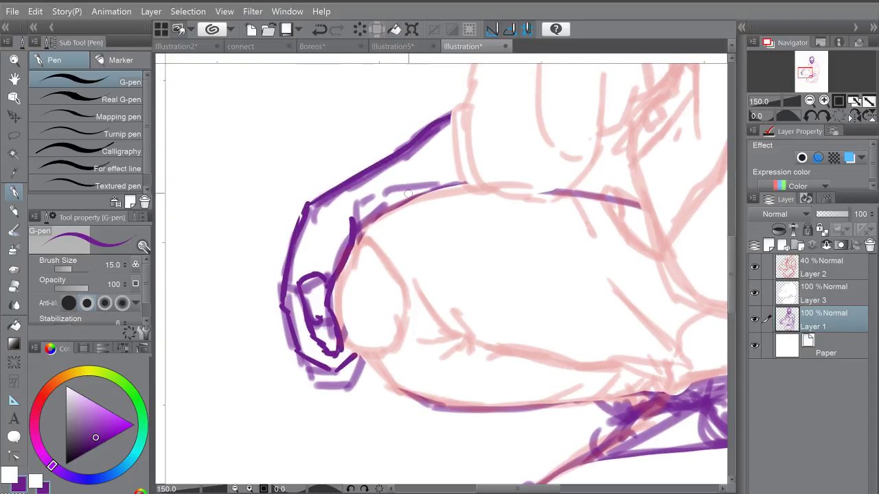
Step: Erase the stray purple lines along the kneeling leg's thigh and knee outline on Layer 1
{"action": "scroll", "coordinate": [465, 163], "scroll_direction": "down", "scroll_amount": 1}
{"action": "scroll", "coordinate": [468, 164], "scroll_direction": "down", "scroll_amount": 1}
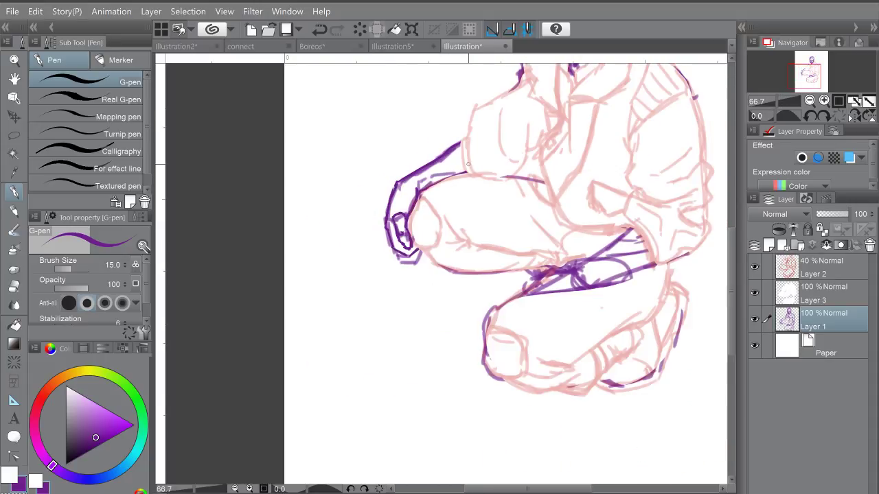
{"action": "mouse_move", "coordinate": [543, 217]}
{"action": "left_mouse_down"}
{"action": "mouse_move", "coordinate": [400, 191]}
{"action": "mouse_move", "coordinate": [386, 172]}
{"action": "left_mouse_up"}
{"action": "scroll", "coordinate": [472, 195], "scroll_direction": "up", "scroll_amount": 1}
{"action": "left_click_drag", "start_coordinate": [471, 218], "coordinate": [467, 189]}
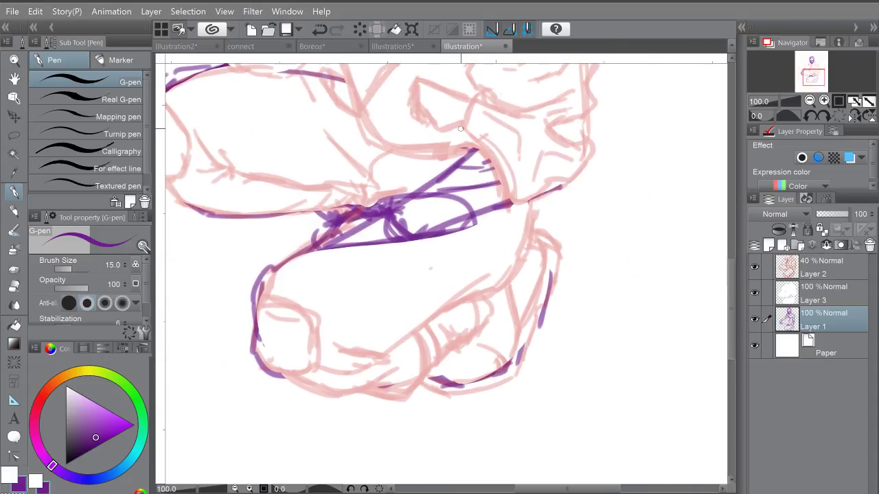
{"action": "key", "text": "["}
{"action": "key", "text": "["}
{"action": "key", "text": "["}
{"action": "key", "text": "["}
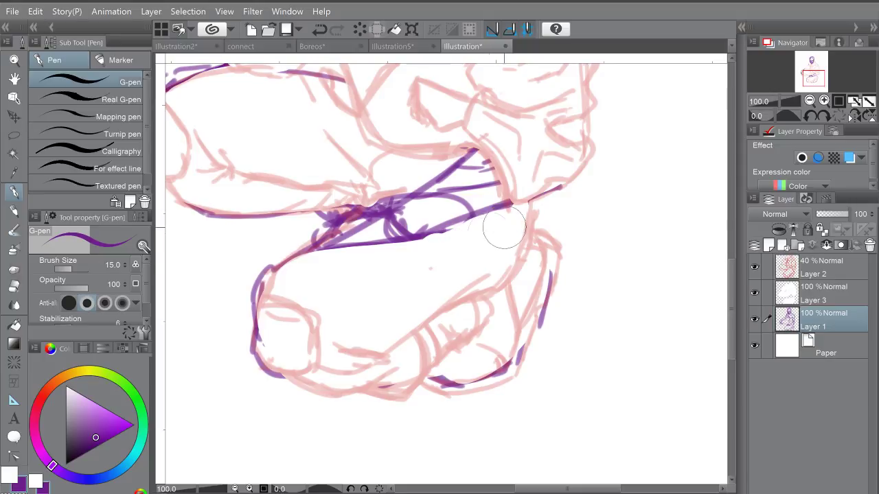
{"action": "left_click_drag", "start_coordinate": [506, 229], "coordinate": [353, 267]}
{"action": "mouse_move", "coordinate": [334, 224]}
{"action": "left_mouse_down"}
{"action": "mouse_move", "coordinate": [254, 320]}
{"action": "mouse_move", "coordinate": [255, 348]}
{"action": "left_mouse_up"}
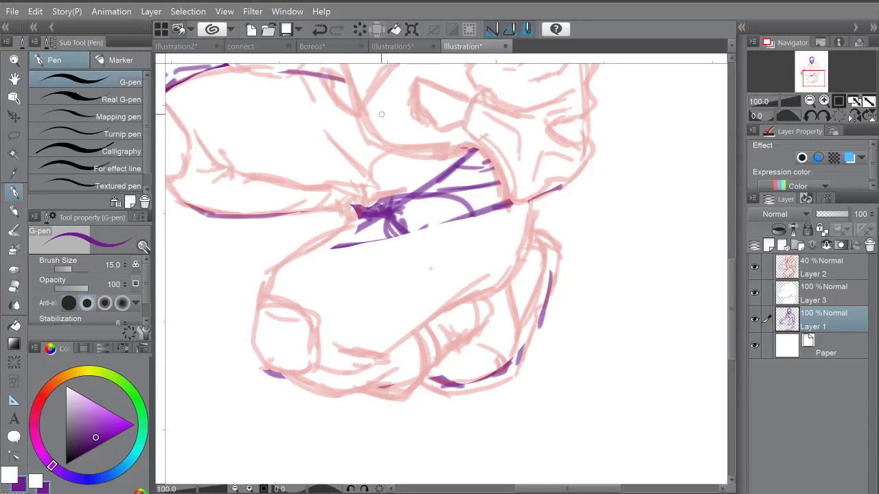
Step: Start the edge of the second hand between the thighs with a purple stroke, and hide Layers 3 and 2
{"action": "scroll", "coordinate": [409, 161], "scroll_direction": "down", "scroll_amount": 3}
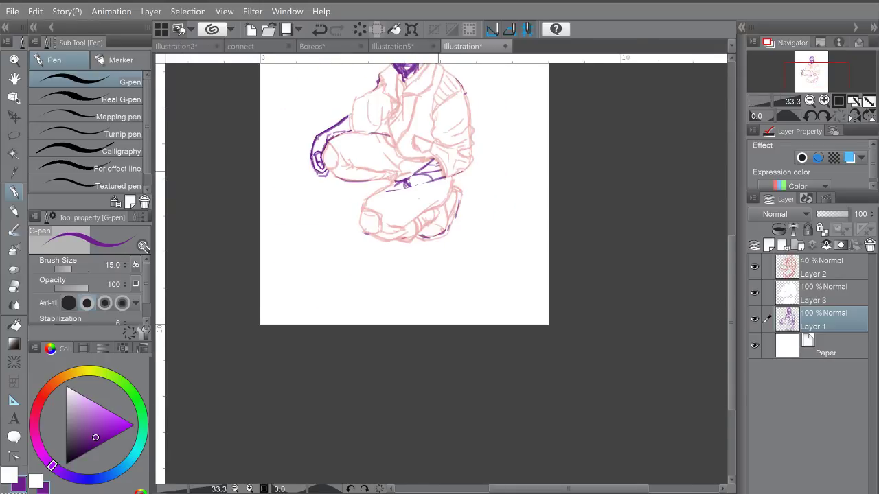
{"action": "left_click_drag", "start_coordinate": [474, 144], "coordinate": [444, 210]}
{"action": "scroll", "coordinate": [387, 268], "scroll_direction": "up", "scroll_amount": 2}
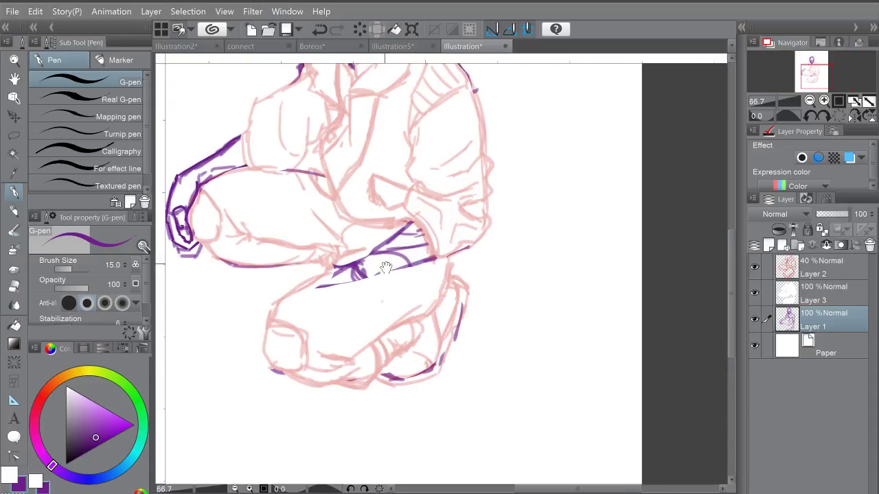
{"action": "left_click_drag", "start_coordinate": [386, 268], "coordinate": [393, 288]}
{"action": "mouse_move", "coordinate": [474, 163]}
{"action": "left_mouse_down"}
{"action": "mouse_move", "coordinate": [403, 172]}
{"action": "mouse_move", "coordinate": [370, 193]}
{"action": "left_mouse_up"}
{"action": "left_click_drag", "start_coordinate": [440, 275], "coordinate": [439, 140]}
{"action": "scroll", "coordinate": [427, 137], "scroll_direction": "up", "scroll_amount": 1}
{"action": "left_click_drag", "start_coordinate": [414, 228], "coordinate": [417, 268]}
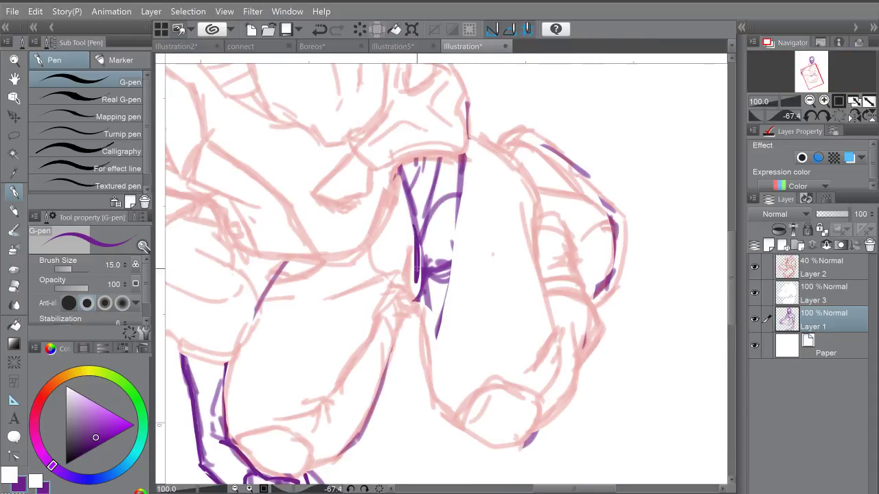
{"action": "left_click", "coordinate": [755, 293]}
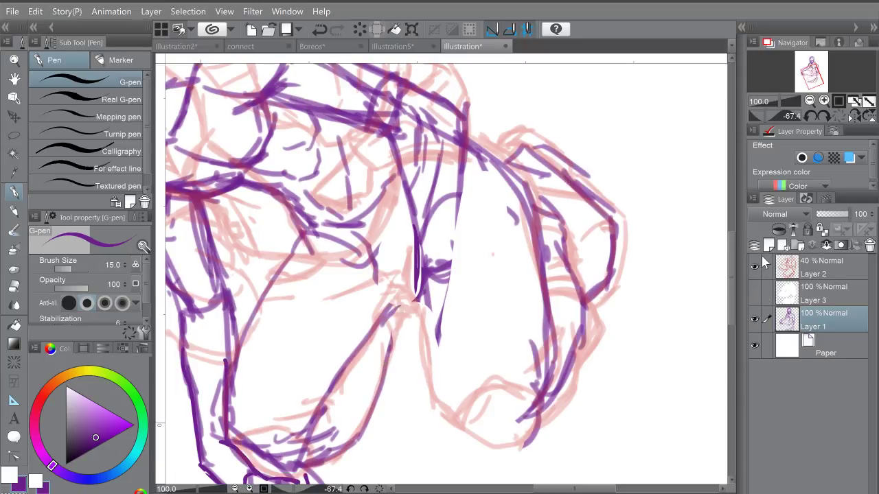
{"action": "left_click", "coordinate": [755, 261]}
Step: Draw the second hand at the end of the lowered forearm, with its wrist line, outer contour and fingers
{"action": "left_click_drag", "start_coordinate": [405, 217], "coordinate": [384, 166]}
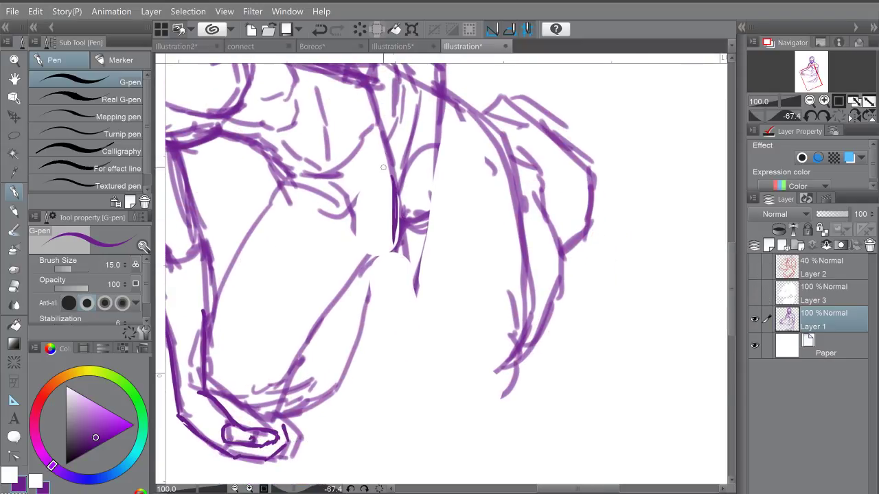
{"action": "left_click_drag", "start_coordinate": [395, 245], "coordinate": [403, 266]}
{"action": "left_click_drag", "start_coordinate": [395, 206], "coordinate": [431, 216]}
{"action": "mouse_move", "coordinate": [398, 209]}
{"action": "left_mouse_down"}
{"action": "mouse_move", "coordinate": [432, 215]}
{"action": "mouse_move", "coordinate": [383, 217]}
{"action": "mouse_move", "coordinate": [375, 239]}
{"action": "mouse_move", "coordinate": [396, 274]}
{"action": "mouse_move", "coordinate": [427, 206]}
{"action": "mouse_move", "coordinate": [424, 196]}
{"action": "mouse_move", "coordinate": [406, 264]}
{"action": "mouse_move", "coordinate": [381, 209]}
{"action": "mouse_move", "coordinate": [376, 244]}
{"action": "mouse_move", "coordinate": [414, 236]}
{"action": "mouse_move", "coordinate": [388, 253]}
{"action": "mouse_move", "coordinate": [402, 280]}
{"action": "left_mouse_up"}
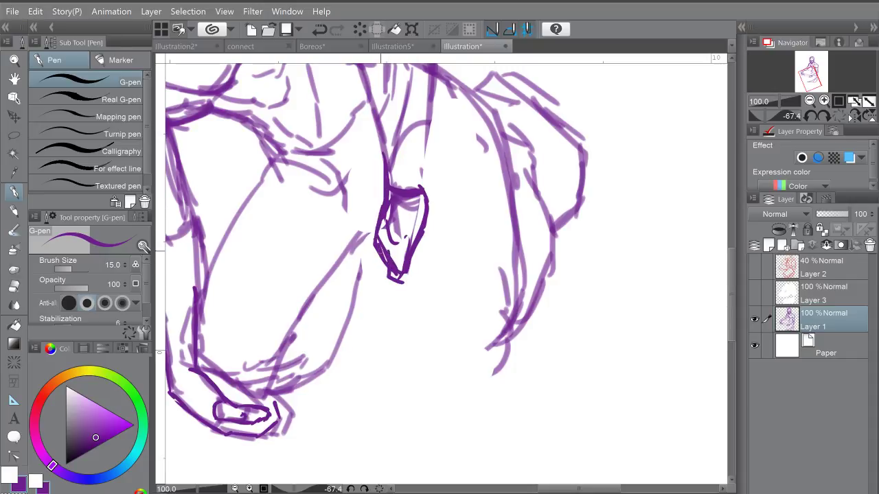
{"action": "mouse_move", "coordinate": [381, 252]}
{"action": "left_mouse_down"}
{"action": "mouse_move", "coordinate": [382, 273]}
{"action": "mouse_move", "coordinate": [374, 236]}
{"action": "left_mouse_up"}
{"action": "mouse_move", "coordinate": [396, 278]}
{"action": "left_mouse_down"}
{"action": "mouse_move", "coordinate": [407, 283]}
{"action": "mouse_move", "coordinate": [409, 275]}
{"action": "left_mouse_up"}
Step: Redraw the lowered arm's forearm, elbow and inner upper-arm line so they join the second hand
{"action": "left_click", "coordinate": [379, 488]}
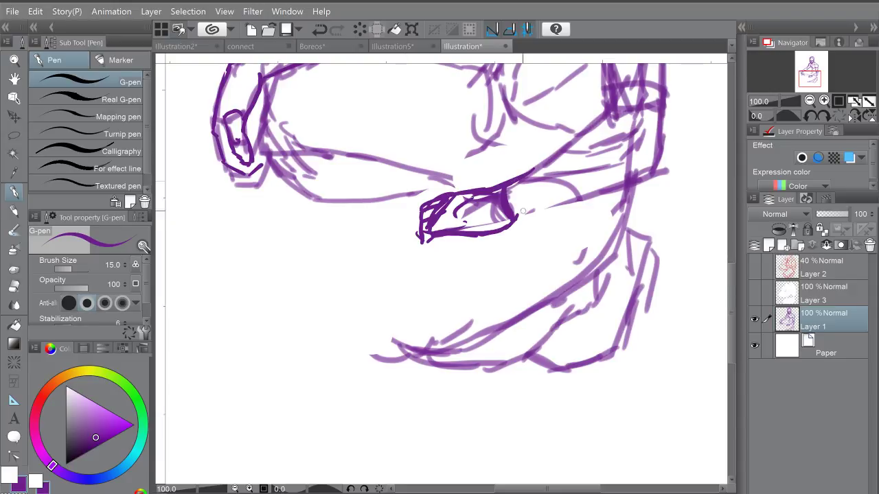
{"action": "mouse_move", "coordinate": [516, 215]}
{"action": "left_mouse_down"}
{"action": "mouse_move", "coordinate": [650, 180]}
{"action": "mouse_move", "coordinate": [662, 136]}
{"action": "left_mouse_up"}
{"action": "left_click_drag", "start_coordinate": [657, 140], "coordinate": [629, 248]}
{"action": "mouse_move", "coordinate": [492, 281]}
{"action": "left_mouse_down"}
{"action": "mouse_move", "coordinate": [599, 210]}
{"action": "mouse_move", "coordinate": [584, 271]}
{"action": "left_mouse_up"}
{"action": "left_click_drag", "start_coordinate": [572, 150], "coordinate": [585, 259]}
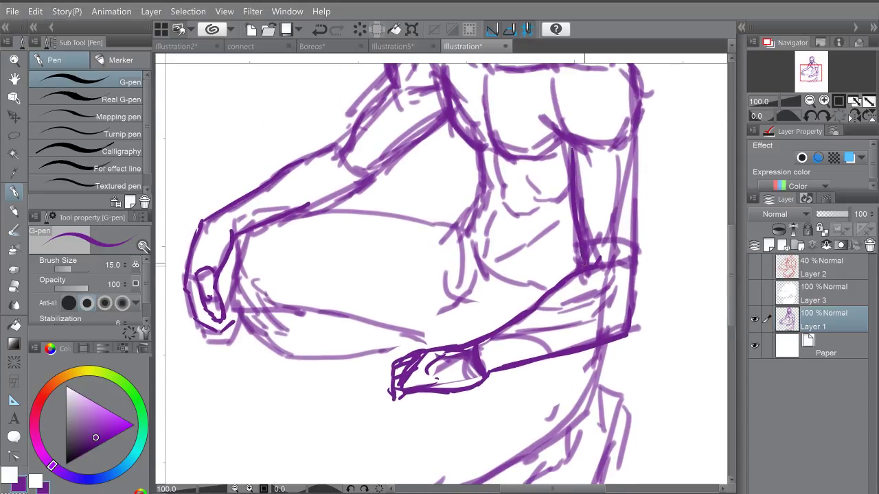
Step: Show Layer 3, the white clothing mask, again
{"action": "scroll", "coordinate": [579, 210], "scroll_direction": "down", "scroll_amount": 3}
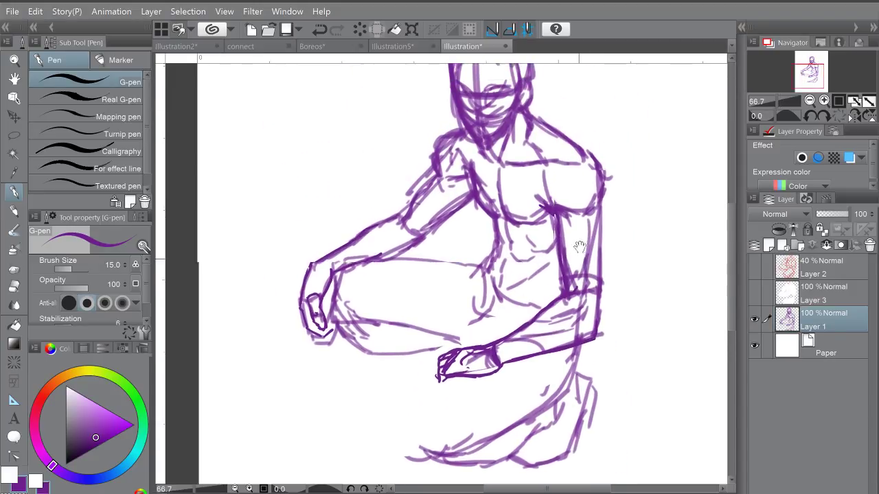
{"action": "scroll", "coordinate": [326, 162], "scroll_direction": "up", "scroll_amount": 2}
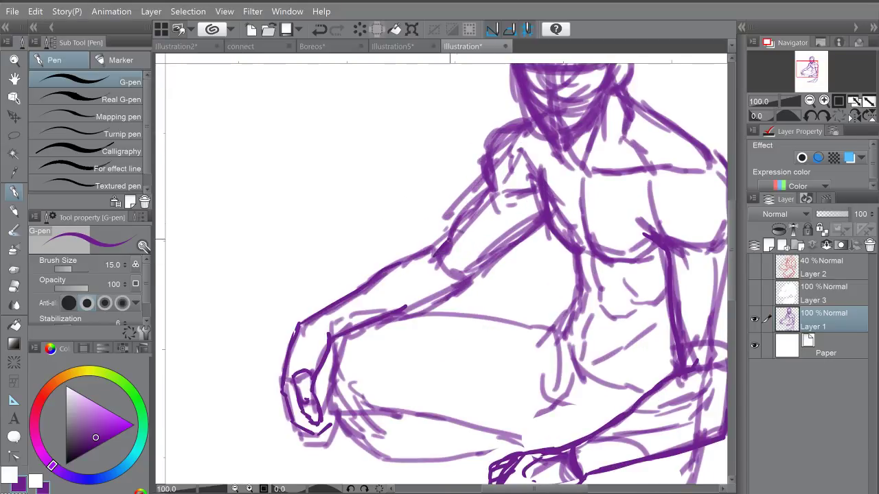
{"action": "left_click", "coordinate": [756, 294]}
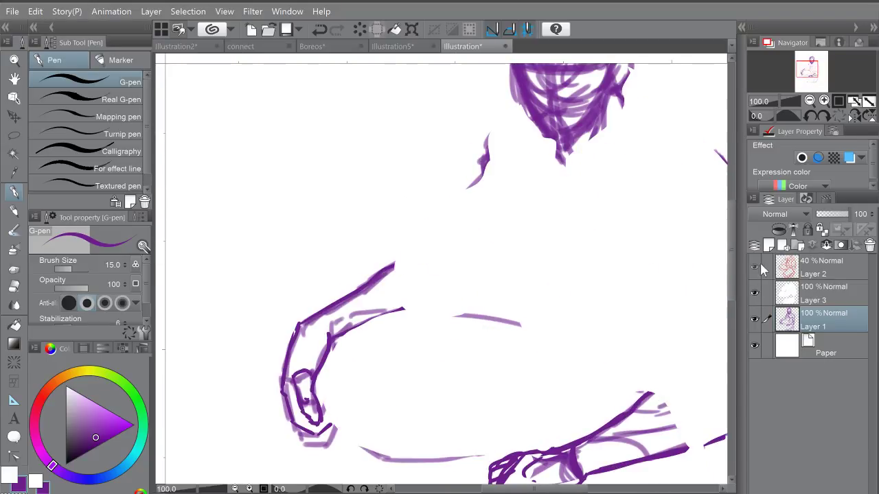
Step: Show Layer 2, the red clothing sketch, again over the purple figure
{"action": "left_click", "coordinate": [758, 263]}
{"action": "scroll", "coordinate": [536, 268], "scroll_direction": "down", "scroll_amount": 2}
{"action": "left_click_drag", "start_coordinate": [544, 265], "coordinate": [496, 254]}
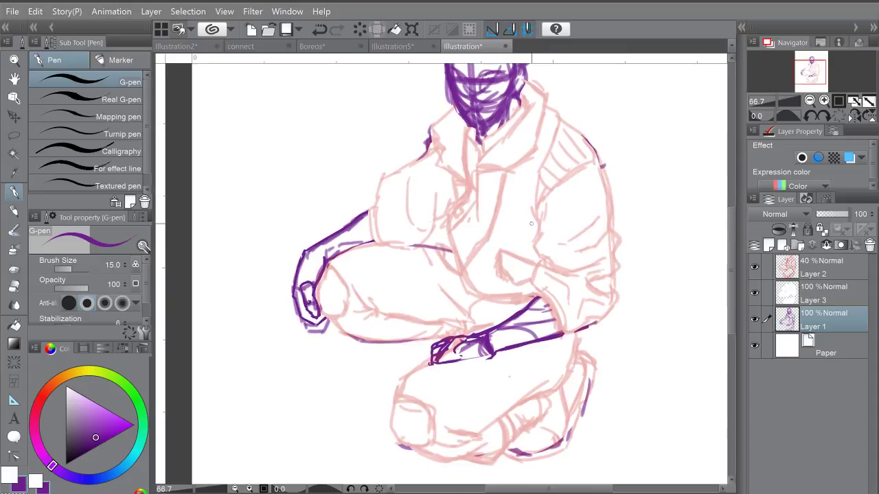
{"action": "left_click_drag", "start_coordinate": [547, 224], "coordinate": [545, 291]}
{"action": "left_click_drag", "start_coordinate": [573, 236], "coordinate": [562, 244]}
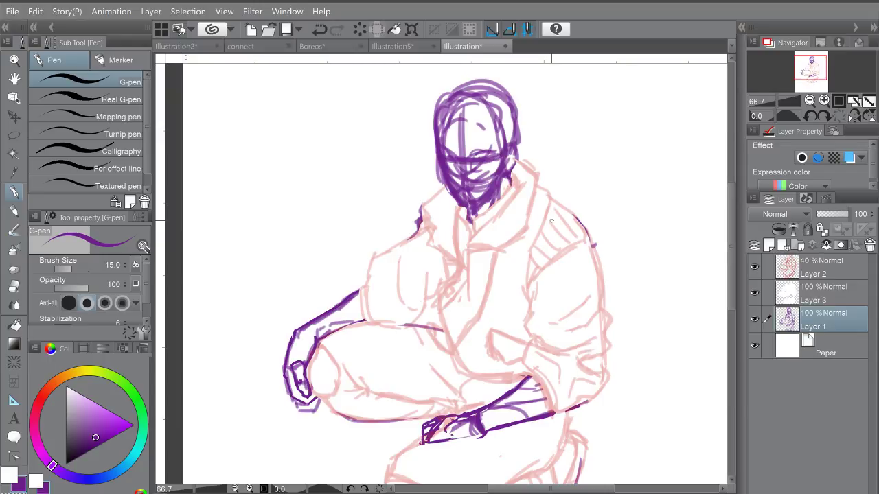
Step: Fade the purple head, arms and hands on Layer 1 with the Rough eraser at size 200 and opacity 76
{"action": "left_click", "coordinate": [14, 285]}
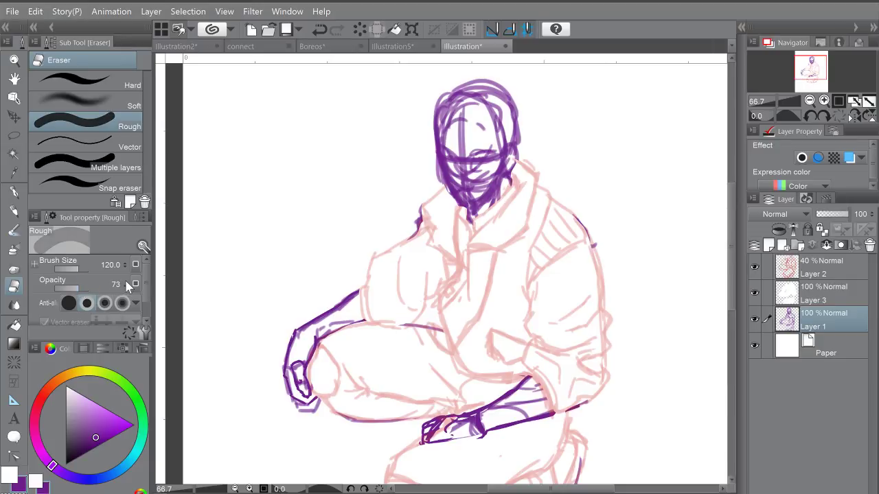
{"action": "triple_click", "coordinate": [125, 282]}
{"action": "key", "text": "ctrl+minus"}
{"action": "left_click_drag", "start_coordinate": [489, 180], "coordinate": [476, 153]}
{"action": "key", "text": "bracketright"}
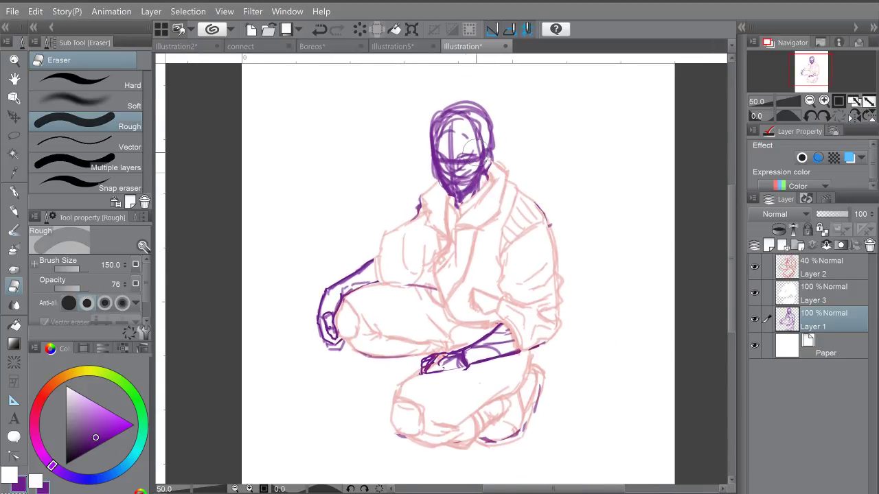
{"action": "key", "text": "bracketright"}
{"action": "mouse_move", "coordinate": [468, 112]}
{"action": "left_mouse_down"}
{"action": "mouse_move", "coordinate": [447, 152]}
{"action": "mouse_move", "coordinate": [450, 127]}
{"action": "mouse_move", "coordinate": [471, 139]}
{"action": "mouse_move", "coordinate": [429, 190]}
{"action": "mouse_move", "coordinate": [448, 162]}
{"action": "mouse_move", "coordinate": [499, 161]}
{"action": "left_mouse_up"}
{"action": "mouse_move", "coordinate": [360, 273]}
{"action": "left_mouse_down"}
{"action": "mouse_move", "coordinate": [325, 294]}
{"action": "mouse_move", "coordinate": [341, 296]}
{"action": "mouse_move", "coordinate": [412, 363]}
{"action": "mouse_move", "coordinate": [501, 343]}
{"action": "mouse_move", "coordinate": [488, 343]}
{"action": "mouse_move", "coordinate": [402, 426]}
{"action": "left_mouse_up"}
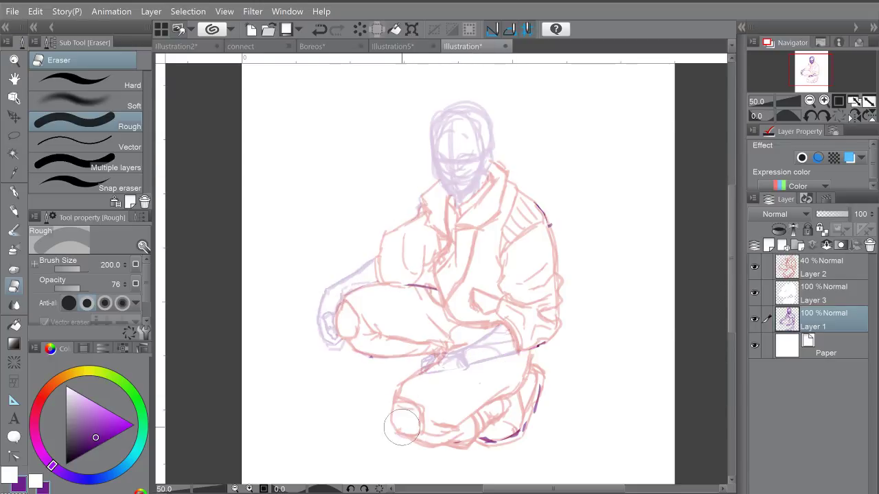
{"action": "mouse_move", "coordinate": [504, 285]}
{"action": "left_mouse_down"}
{"action": "mouse_move", "coordinate": [462, 209]}
{"action": "mouse_move", "coordinate": [484, 199]}
{"action": "mouse_move", "coordinate": [474, 186]}
{"action": "left_mouse_up"}
Step: Redraw both edges of the lowered forearm with the G-pen at size 10, and hide Layer 3
{"action": "left_click", "coordinate": [14, 193]}
{"action": "scroll", "coordinate": [458, 228], "scroll_direction": "up", "scroll_amount": 2}
{"action": "scroll", "coordinate": [455, 232], "scroll_direction": "up", "scroll_amount": 1}
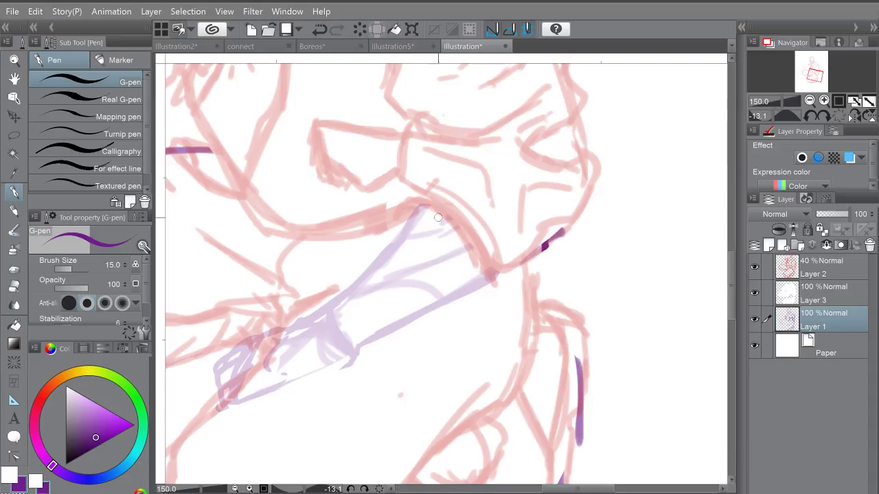
{"action": "key", "text": "bracketleft"}
{"action": "key", "text": "bracketleft"}
{"action": "mouse_move", "coordinate": [420, 205]}
{"action": "left_mouse_down"}
{"action": "mouse_move", "coordinate": [402, 235]}
{"action": "mouse_move", "coordinate": [456, 208]}
{"action": "mouse_move", "coordinate": [397, 259]}
{"action": "left_mouse_up"}
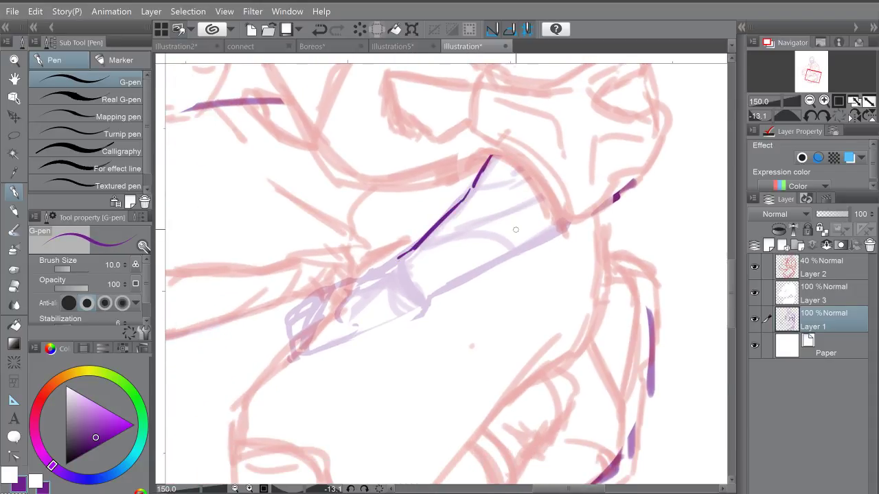
{"action": "left_click_drag", "start_coordinate": [453, 236], "coordinate": [458, 235]}
{"action": "left_click_drag", "start_coordinate": [424, 299], "coordinate": [562, 226]}
{"action": "mouse_move", "coordinate": [395, 259]}
{"action": "left_mouse_down"}
{"action": "mouse_move", "coordinate": [450, 219]}
{"action": "mouse_move", "coordinate": [418, 234]}
{"action": "mouse_move", "coordinate": [379, 273]}
{"action": "left_mouse_up"}
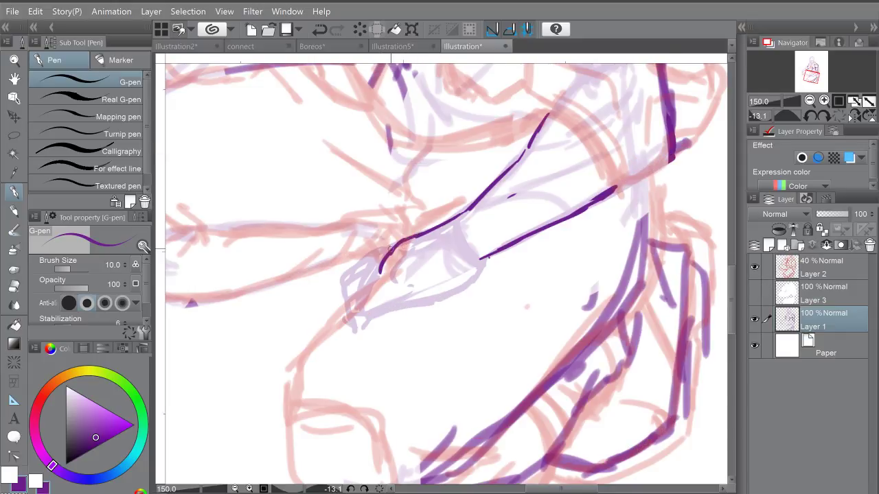
Step: Draw the lowered arm's hand over the faded sketch, with a rounded palm outline and short curled fingers
{"action": "mouse_move", "coordinate": [380, 271]}
{"action": "left_mouse_down"}
{"action": "mouse_move", "coordinate": [375, 296]}
{"action": "mouse_move", "coordinate": [414, 298]}
{"action": "mouse_move", "coordinate": [396, 296]}
{"action": "mouse_move", "coordinate": [451, 287]}
{"action": "mouse_move", "coordinate": [487, 266]}
{"action": "mouse_move", "coordinate": [469, 268]}
{"action": "mouse_move", "coordinate": [489, 258]}
{"action": "left_mouse_up"}
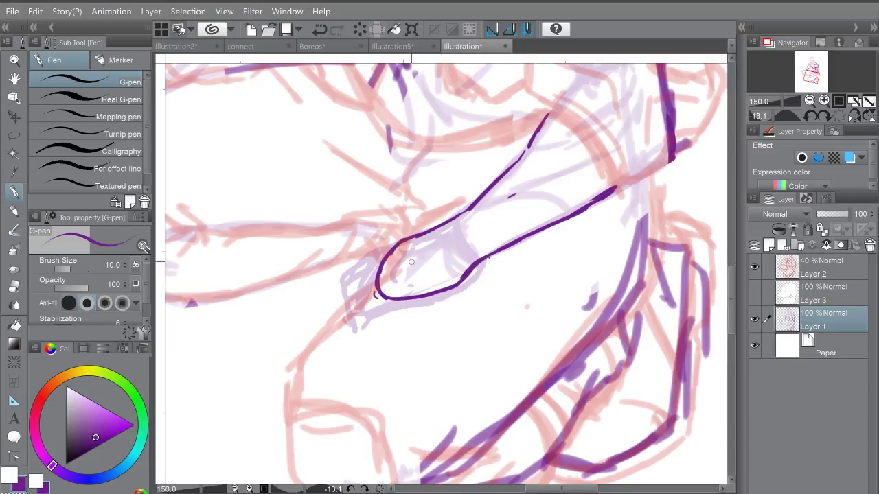
{"action": "mouse_move", "coordinate": [386, 256]}
{"action": "left_mouse_down"}
{"action": "mouse_move", "coordinate": [392, 300]}
{"action": "mouse_move", "coordinate": [344, 306]}
{"action": "mouse_move", "coordinate": [363, 316]}
{"action": "mouse_move", "coordinate": [390, 304]}
{"action": "left_mouse_up"}
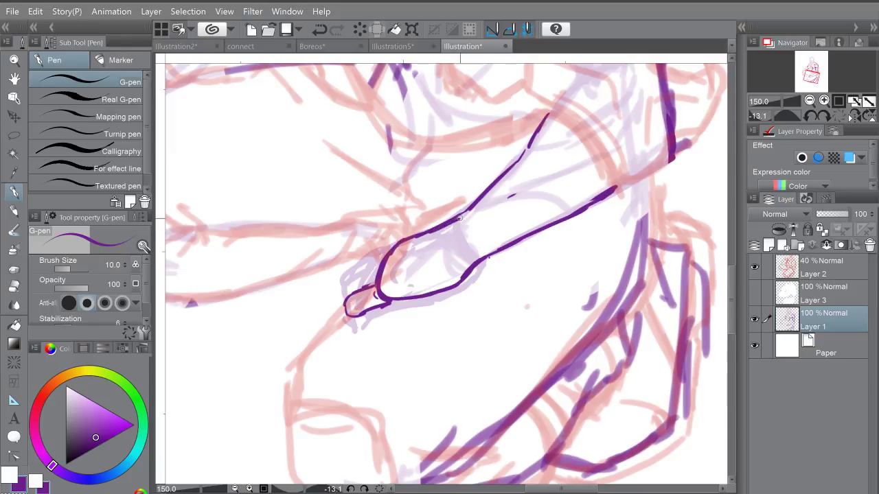
{"action": "mouse_move", "coordinate": [381, 258]}
{"action": "left_mouse_down"}
{"action": "mouse_move", "coordinate": [349, 276]}
{"action": "mouse_move", "coordinate": [347, 291]}
{"action": "mouse_move", "coordinate": [359, 270]}
{"action": "mouse_move", "coordinate": [349, 294]}
{"action": "left_mouse_up"}
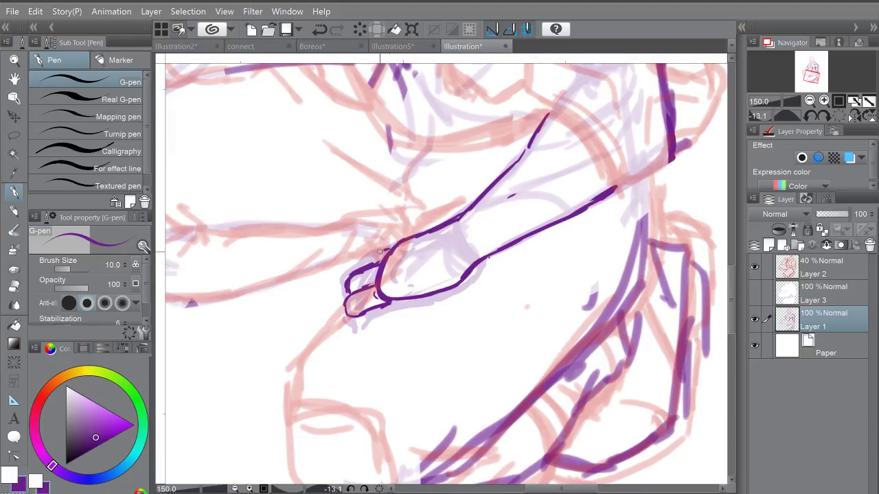
{"action": "mouse_move", "coordinate": [381, 250]}
{"action": "left_mouse_down"}
{"action": "mouse_move", "coordinate": [356, 269]}
{"action": "mouse_move", "coordinate": [399, 237]}
{"action": "mouse_move", "coordinate": [366, 254]}
{"action": "mouse_move", "coordinate": [401, 237]}
{"action": "left_mouse_up"}
{"action": "left_click_drag", "start_coordinate": [376, 301], "coordinate": [426, 292]}
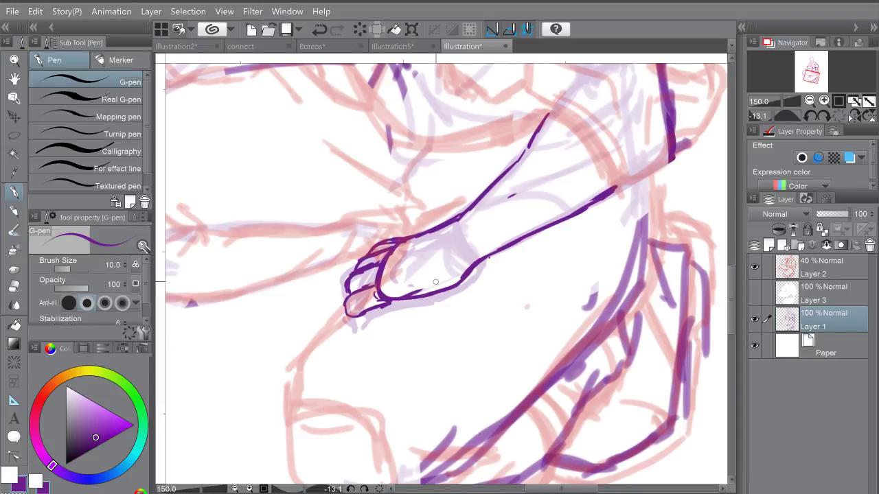
{"action": "scroll", "coordinate": [436, 282], "scroll_direction": "down", "scroll_amount": 3}
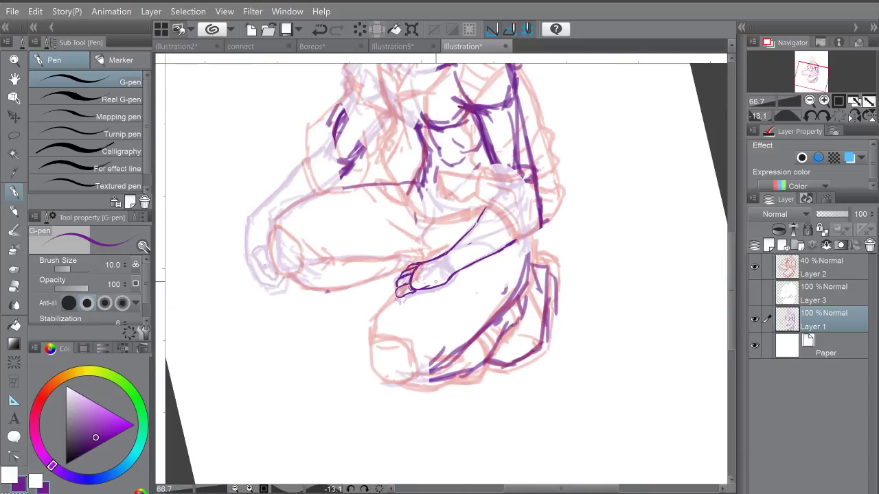
{"action": "scroll", "coordinate": [435, 282], "scroll_direction": "down", "scroll_amount": 1}
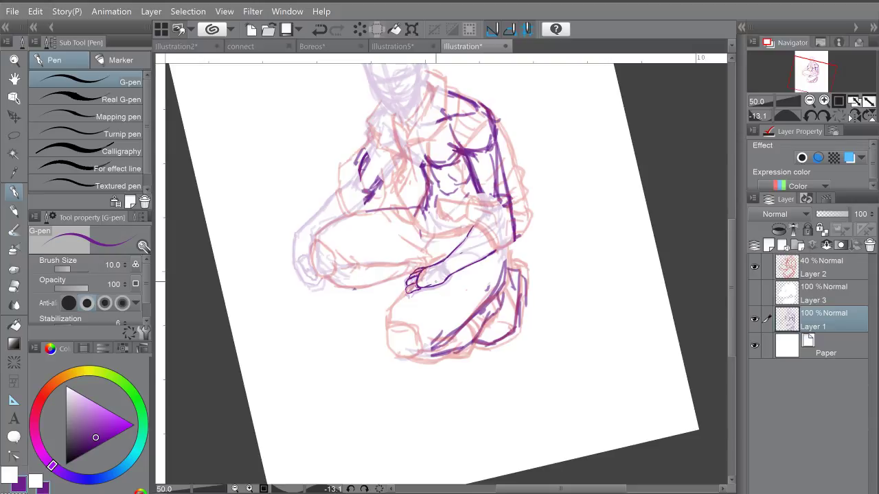
Step: Redraw the outer edge of the other forearm and the back of its hand with the G-pen at size 8
{"action": "scroll", "coordinate": [456, 130], "scroll_direction": "up", "scroll_amount": 3}
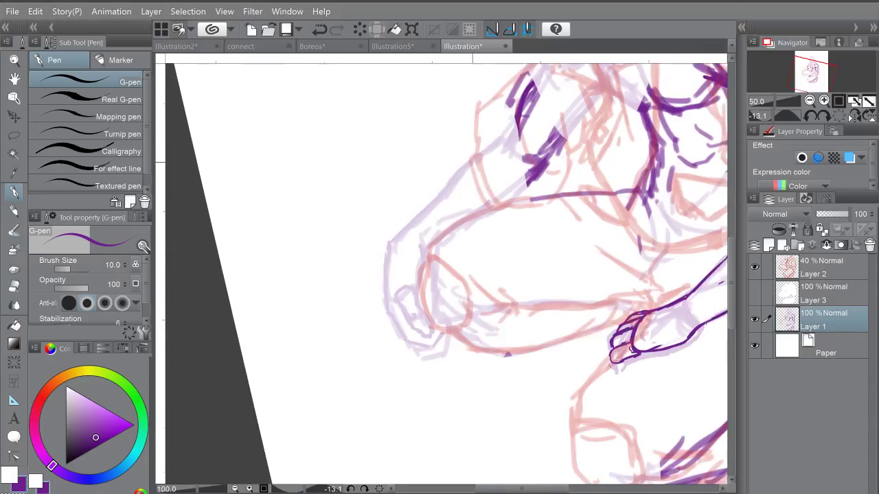
{"action": "key", "text": "["}
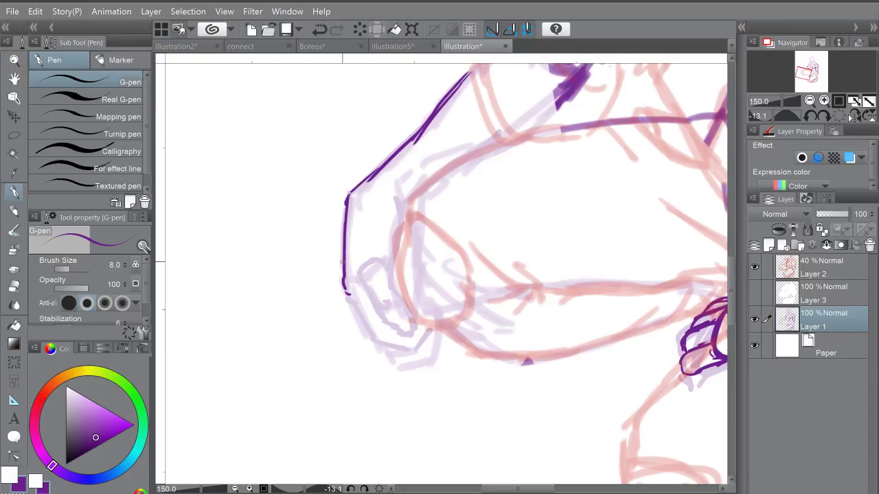
{"action": "scroll", "coordinate": [425, 287], "scroll_direction": "down", "scroll_amount": 1}
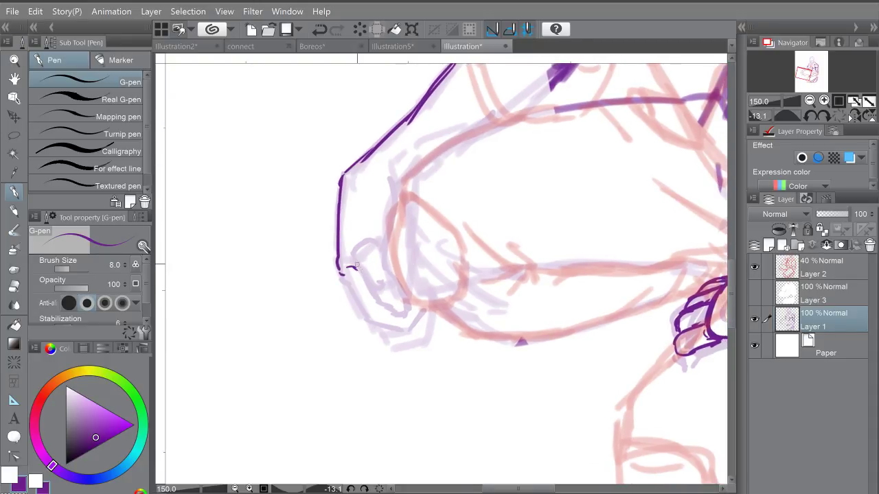
Step: Draw the fingers and the inner contour of the hand hanging over the raised knee, up to the wrist
{"action": "mouse_move", "coordinate": [357, 265]}
{"action": "left_mouse_down"}
{"action": "mouse_move", "coordinate": [378, 301]}
{"action": "mouse_move", "coordinate": [396, 314]}
{"action": "left_mouse_up"}
{"action": "left_click_drag", "start_coordinate": [406, 316], "coordinate": [413, 310]}
{"action": "mouse_move", "coordinate": [395, 277]}
{"action": "left_mouse_down"}
{"action": "mouse_move", "coordinate": [408, 302]}
{"action": "mouse_move", "coordinate": [381, 289]}
{"action": "mouse_move", "coordinate": [394, 278]}
{"action": "mouse_move", "coordinate": [384, 259]}
{"action": "left_mouse_up"}
{"action": "key", "text": "ctrl+z"}
{"action": "key", "text": "ctrl+z"}
{"action": "left_click_drag", "start_coordinate": [390, 265], "coordinate": [382, 239]}
{"action": "mouse_move", "coordinate": [343, 271]}
{"action": "left_mouse_down"}
{"action": "mouse_move", "coordinate": [370, 322]}
{"action": "mouse_move", "coordinate": [363, 317]}
{"action": "mouse_move", "coordinate": [404, 330]}
{"action": "mouse_move", "coordinate": [412, 317]}
{"action": "mouse_move", "coordinate": [395, 187]}
{"action": "mouse_move", "coordinate": [411, 318]}
{"action": "left_mouse_up"}
{"action": "left_click_drag", "start_coordinate": [385, 241], "coordinate": [404, 170]}
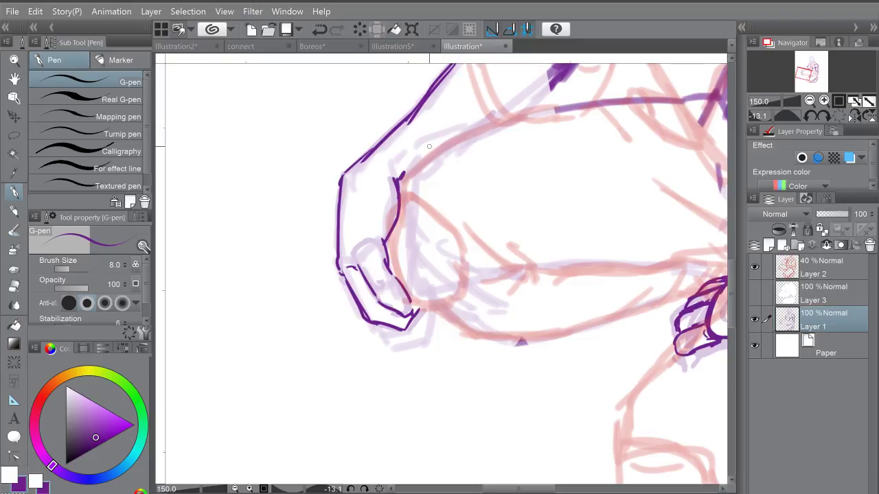
Step: Outline the cheek, chin and jaw over the faded head, and add a short neck stroke below the chin
{"action": "scroll", "coordinate": [464, 154], "scroll_direction": "down", "scroll_amount": 3}
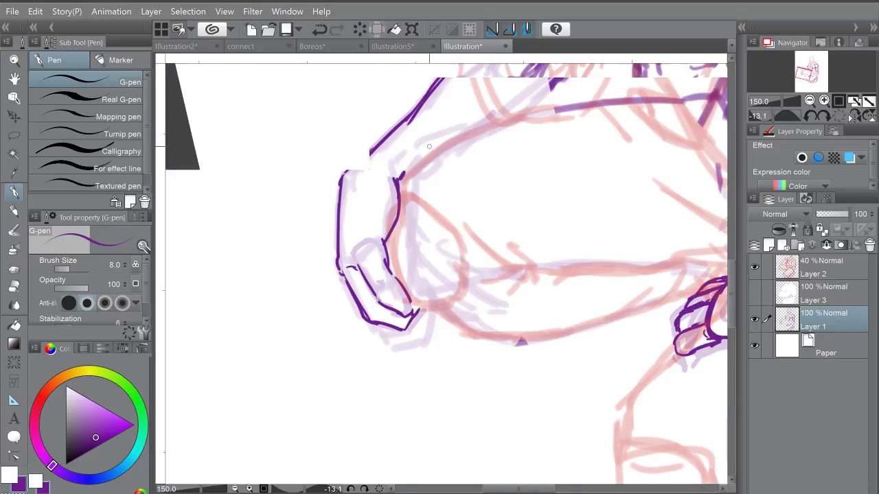
{"action": "left_click_drag", "start_coordinate": [618, 102], "coordinate": [523, 290]}
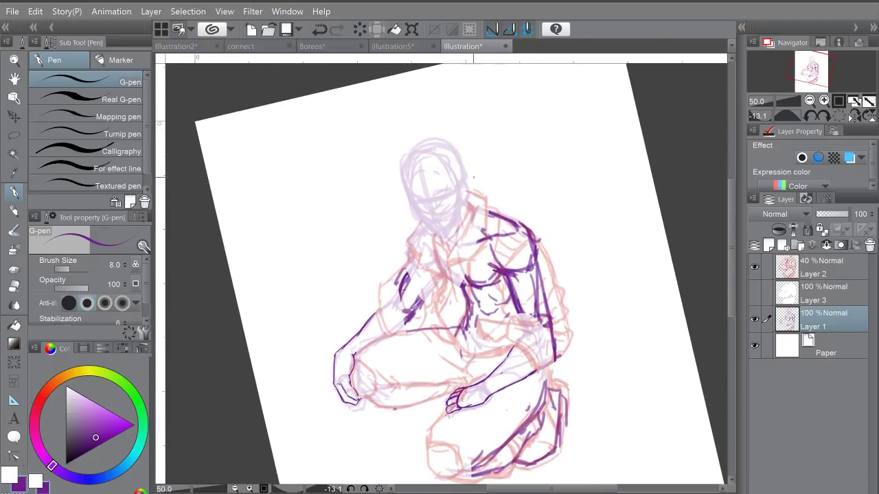
{"action": "left_click_drag", "start_coordinate": [530, 176], "coordinate": [560, 186]}
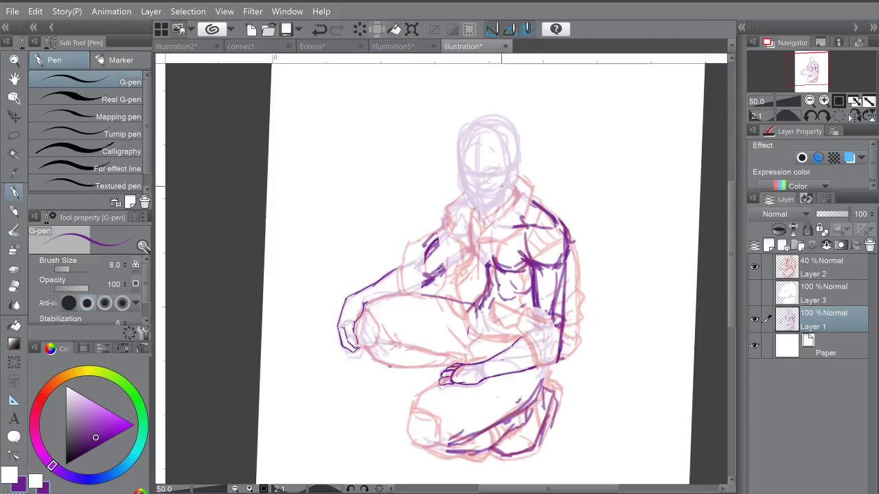
{"action": "scroll", "coordinate": [450, 193], "scroll_direction": "up", "scroll_amount": 5}
{"action": "scroll", "coordinate": [451, 193], "scroll_direction": "up", "scroll_amount": 2}
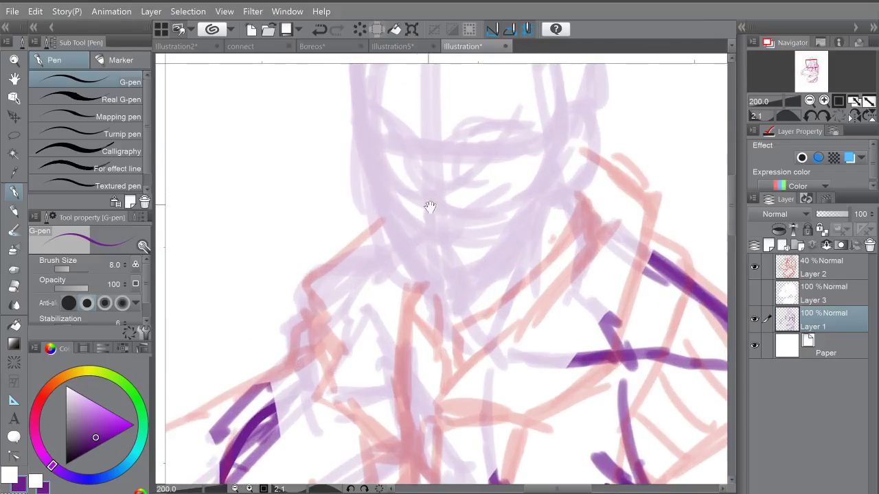
{"action": "mouse_move", "coordinate": [368, 168]}
{"action": "left_mouse_down"}
{"action": "mouse_move", "coordinate": [391, 244]}
{"action": "mouse_move", "coordinate": [421, 292]}
{"action": "left_mouse_up"}
{"action": "mouse_move", "coordinate": [404, 260]}
{"action": "left_mouse_down"}
{"action": "mouse_move", "coordinate": [425, 298]}
{"action": "mouse_move", "coordinate": [470, 290]}
{"action": "mouse_move", "coordinate": [480, 277]}
{"action": "left_mouse_up"}
{"action": "key", "text": "ctrl+z"}
{"action": "key", "text": "ctrl+z"}
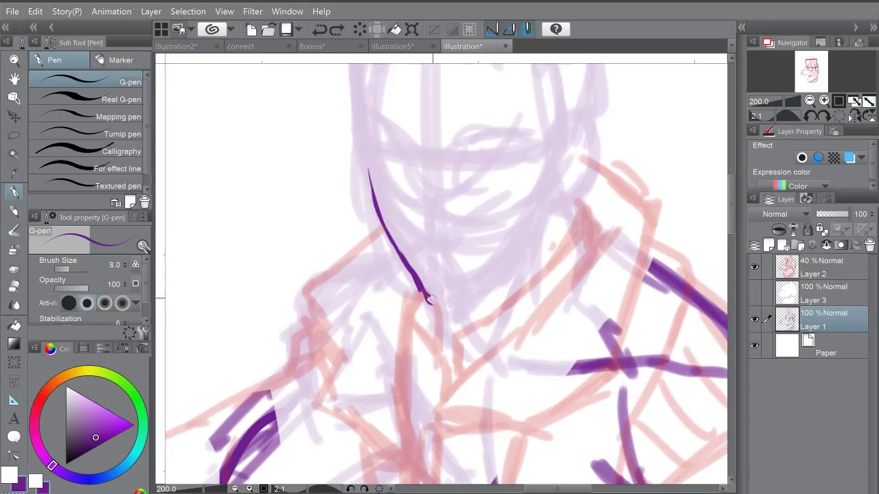
{"action": "mouse_move", "coordinate": [424, 297]}
{"action": "left_mouse_down"}
{"action": "mouse_move", "coordinate": [458, 301]}
{"action": "mouse_move", "coordinate": [448, 301]}
{"action": "mouse_move", "coordinate": [529, 243]}
{"action": "mouse_move", "coordinate": [547, 200]}
{"action": "left_mouse_up"}
{"action": "key", "text": "ctrl+z"}
{"action": "left_click_drag", "start_coordinate": [455, 297], "coordinate": [467, 325]}
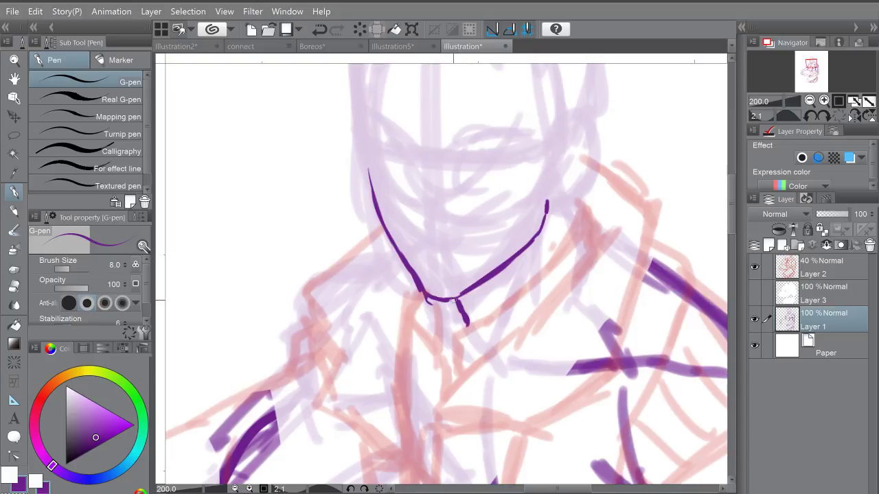
Step: Draw the ear at the end of the jawline
{"action": "mouse_move", "coordinate": [547, 205]}
{"action": "left_mouse_down"}
{"action": "mouse_move", "coordinate": [552, 181]}
{"action": "mouse_move", "coordinate": [549, 197]}
{"action": "mouse_move", "coordinate": [561, 204]}
{"action": "mouse_move", "coordinate": [596, 168]}
{"action": "left_mouse_up"}
{"action": "mouse_move", "coordinate": [585, 116]}
{"action": "left_mouse_down"}
{"action": "mouse_move", "coordinate": [597, 166]}
{"action": "mouse_move", "coordinate": [557, 142]}
{"action": "mouse_move", "coordinate": [576, 110]}
{"action": "mouse_move", "coordinate": [589, 132]}
{"action": "left_mouse_up"}
{"action": "left_click_drag", "start_coordinate": [550, 161], "coordinate": [567, 165]}
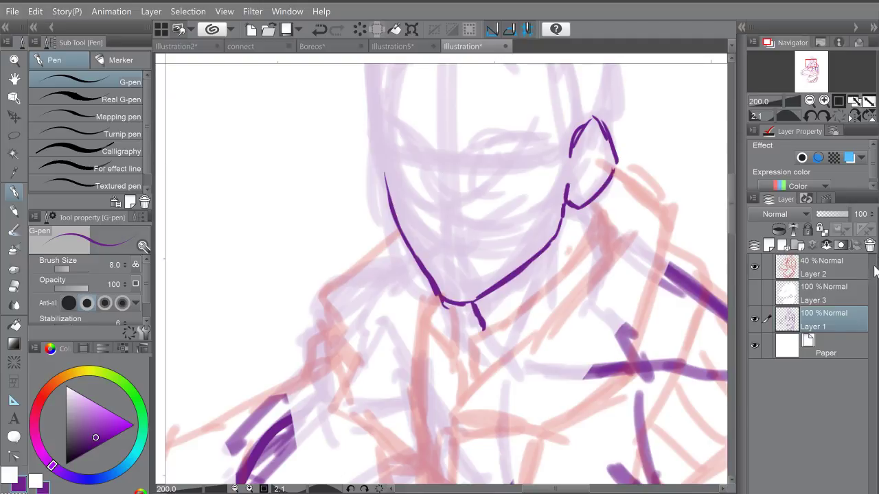
{"action": "key", "text": "ctrl+minus"}
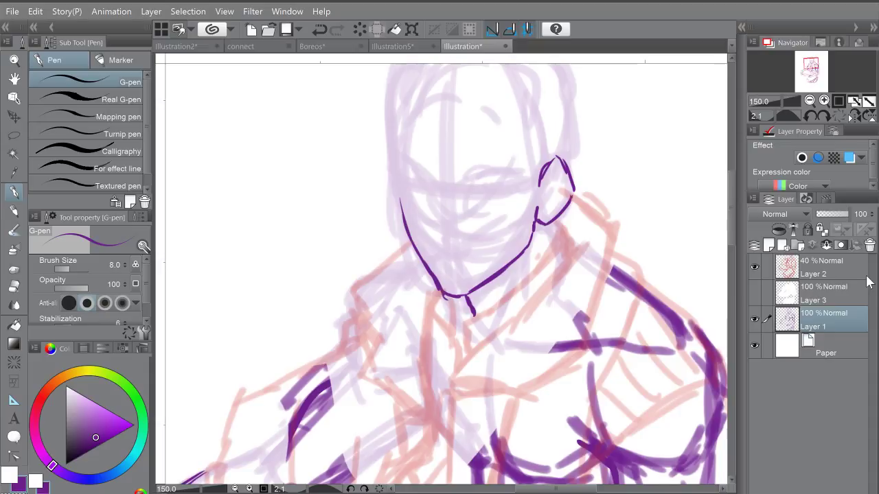
Step: Draw the inner brow line, nose, nostril and closed lips on the face
{"action": "key", "text": "ctrl+plus"}
{"action": "left_click_drag", "start_coordinate": [431, 175], "coordinate": [450, 227]}
{"action": "mouse_move", "coordinate": [440, 268]}
{"action": "left_mouse_down"}
{"action": "mouse_move", "coordinate": [466, 286]}
{"action": "mouse_move", "coordinate": [488, 275]}
{"action": "mouse_move", "coordinate": [443, 258]}
{"action": "mouse_move", "coordinate": [446, 250]}
{"action": "mouse_move", "coordinate": [440, 267]}
{"action": "mouse_move", "coordinate": [463, 285]}
{"action": "mouse_move", "coordinate": [500, 259]}
{"action": "mouse_move", "coordinate": [495, 235]}
{"action": "mouse_move", "coordinate": [454, 257]}
{"action": "mouse_move", "coordinate": [499, 277]}
{"action": "mouse_move", "coordinate": [445, 268]}
{"action": "mouse_move", "coordinate": [500, 276]}
{"action": "mouse_move", "coordinate": [458, 284]}
{"action": "mouse_move", "coordinate": [482, 293]}
{"action": "left_mouse_up"}
{"action": "left_click_drag", "start_coordinate": [532, 226], "coordinate": [539, 237]}
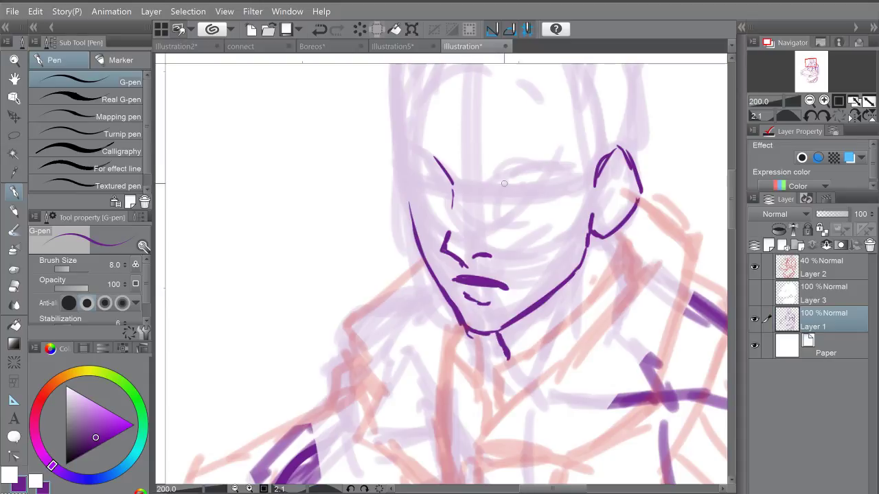
Step: Draw both eyes as angular outlines, and strengthen the brow stroke beside the nose
{"action": "mouse_move", "coordinate": [498, 198]}
{"action": "left_mouse_down"}
{"action": "mouse_move", "coordinate": [514, 181]}
{"action": "mouse_move", "coordinate": [535, 204]}
{"action": "mouse_move", "coordinate": [491, 206]}
{"action": "mouse_move", "coordinate": [514, 218]}
{"action": "mouse_move", "coordinate": [533, 204]}
{"action": "mouse_move", "coordinate": [537, 185]}
{"action": "mouse_move", "coordinate": [526, 200]}
{"action": "mouse_move", "coordinate": [491, 211]}
{"action": "left_mouse_up"}
{"action": "mouse_move", "coordinate": [425, 186]}
{"action": "left_mouse_down"}
{"action": "mouse_move", "coordinate": [447, 197]}
{"action": "mouse_move", "coordinate": [416, 198]}
{"action": "mouse_move", "coordinate": [431, 218]}
{"action": "mouse_move", "coordinate": [450, 205]}
{"action": "mouse_move", "coordinate": [448, 194]}
{"action": "mouse_move", "coordinate": [444, 209]}
{"action": "mouse_move", "coordinate": [416, 199]}
{"action": "mouse_move", "coordinate": [419, 208]}
{"action": "left_mouse_up"}
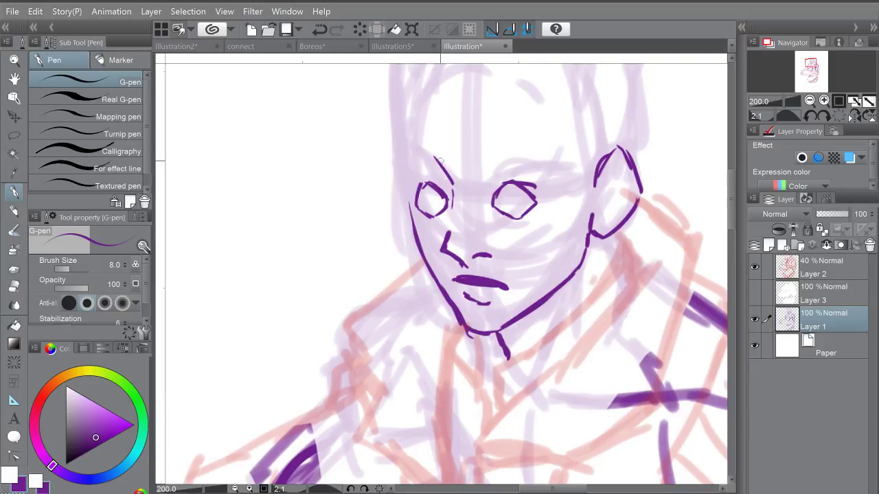
{"action": "mouse_move", "coordinate": [425, 159]}
{"action": "left_mouse_down"}
{"action": "mouse_move", "coordinate": [450, 184]}
{"action": "mouse_move", "coordinate": [451, 200]}
{"action": "left_mouse_up"}
{"action": "left_click_drag", "start_coordinate": [538, 192], "coordinate": [526, 206]}
{"action": "scroll", "coordinate": [561, 183], "scroll_direction": "down", "scroll_amount": 3}
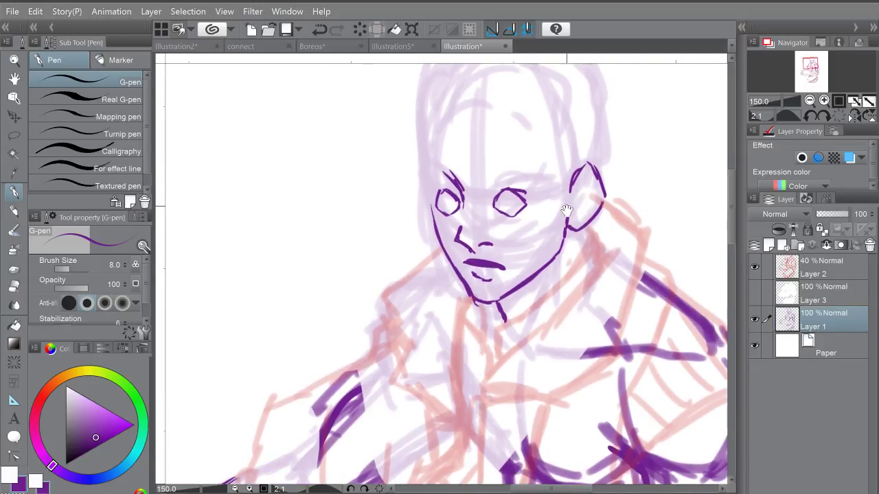
{"action": "scroll", "coordinate": [565, 190], "scroll_direction": "up", "scroll_amount": 2}
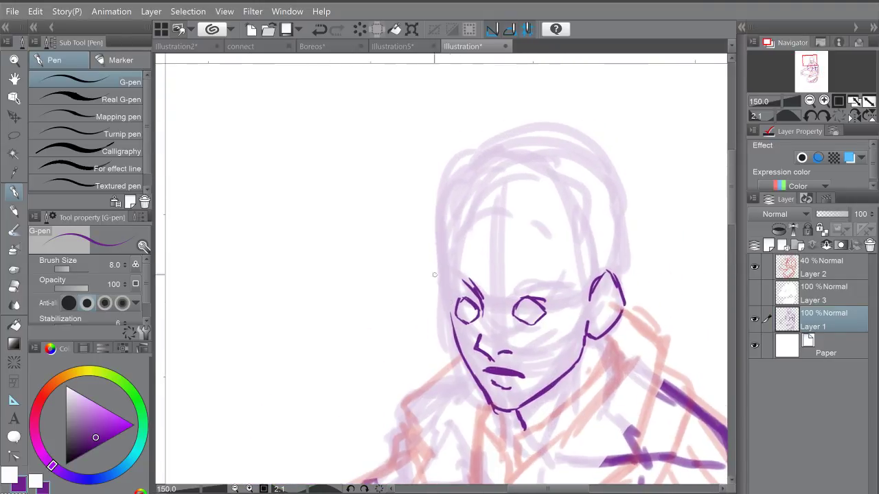
Step: Outline the skull from the temple over the crown to the ear, and add short neck strokes below the ear and jaw
{"action": "left_click_drag", "start_coordinate": [452, 317], "coordinate": [447, 232]}
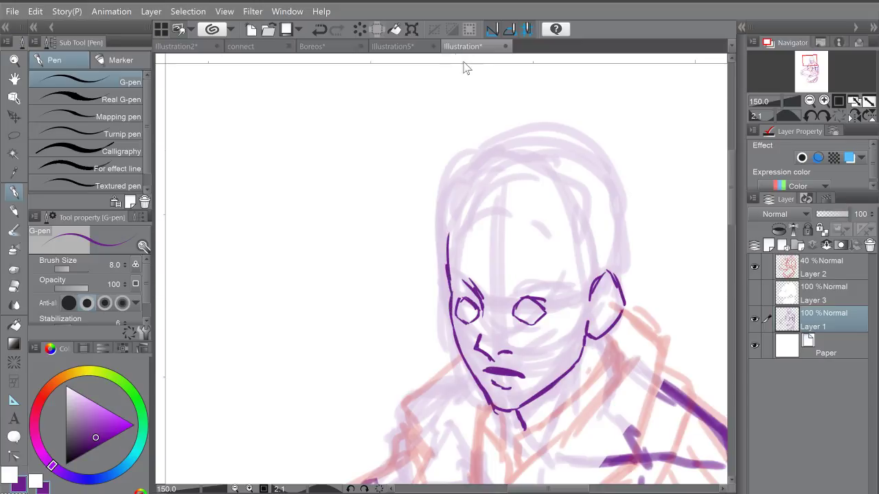
{"action": "mouse_move", "coordinate": [449, 279]}
{"action": "left_mouse_down"}
{"action": "mouse_move", "coordinate": [465, 197]}
{"action": "mouse_move", "coordinate": [523, 172]}
{"action": "mouse_move", "coordinate": [584, 172]}
{"action": "mouse_move", "coordinate": [603, 192]}
{"action": "left_mouse_up"}
{"action": "key", "text": "ctrl+z"}
{"action": "key", "text": "ctrl+z"}
{"action": "mouse_move", "coordinate": [463, 200]}
{"action": "left_mouse_down"}
{"action": "mouse_move", "coordinate": [535, 165]}
{"action": "mouse_move", "coordinate": [591, 184]}
{"action": "mouse_move", "coordinate": [602, 208]}
{"action": "left_mouse_up"}
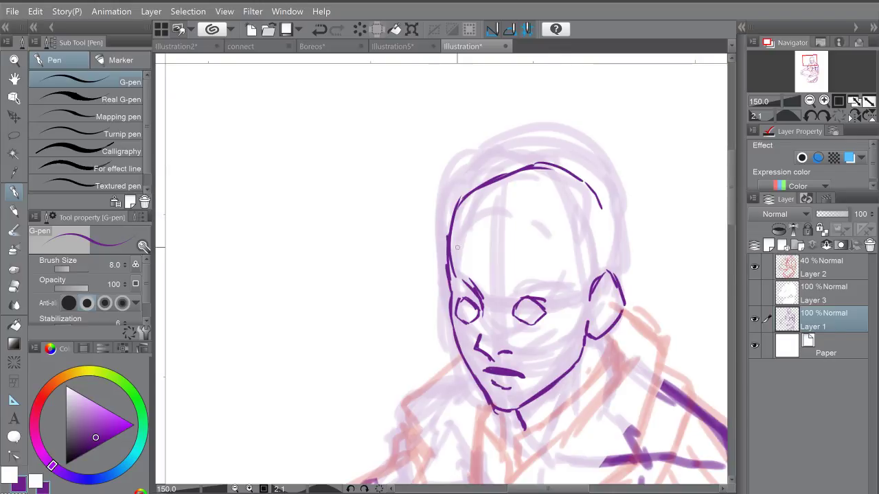
{"action": "mouse_move", "coordinate": [570, 186]}
{"action": "left_mouse_down"}
{"action": "mouse_move", "coordinate": [502, 151]}
{"action": "mouse_move", "coordinate": [510, 143]}
{"action": "mouse_move", "coordinate": [542, 189]}
{"action": "mouse_move", "coordinate": [548, 230]}
{"action": "mouse_move", "coordinate": [548, 208]}
{"action": "mouse_move", "coordinate": [512, 137]}
{"action": "mouse_move", "coordinate": [433, 138]}
{"action": "mouse_move", "coordinate": [404, 162]}
{"action": "left_mouse_up"}
{"action": "mouse_move", "coordinate": [550, 215]}
{"action": "left_mouse_down"}
{"action": "mouse_move", "coordinate": [544, 241]}
{"action": "mouse_move", "coordinate": [520, 183]}
{"action": "left_mouse_up"}
{"action": "mouse_move", "coordinate": [506, 220]}
{"action": "left_mouse_down"}
{"action": "mouse_move", "coordinate": [511, 254]}
{"action": "mouse_move", "coordinate": [496, 255]}
{"action": "mouse_move", "coordinate": [489, 207]}
{"action": "mouse_move", "coordinate": [473, 247]}
{"action": "left_mouse_up"}
{"action": "key", "text": "ctrl+z"}
{"action": "key", "text": "ctrl+z"}
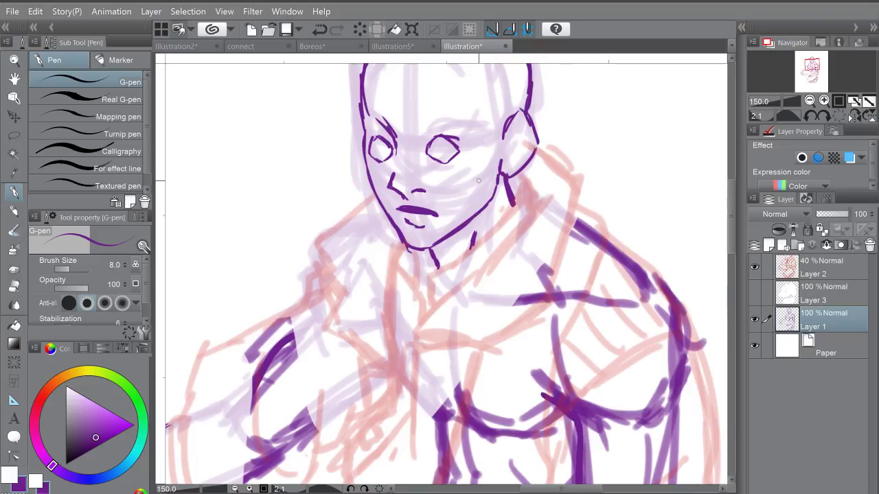
Step: Reinforce the upper lid of the eye at the far side of the face
{"action": "scroll", "coordinate": [403, 144], "scroll_direction": "up", "scroll_amount": 1}
{"action": "scroll", "coordinate": [403, 145], "scroll_direction": "up", "scroll_amount": 2}
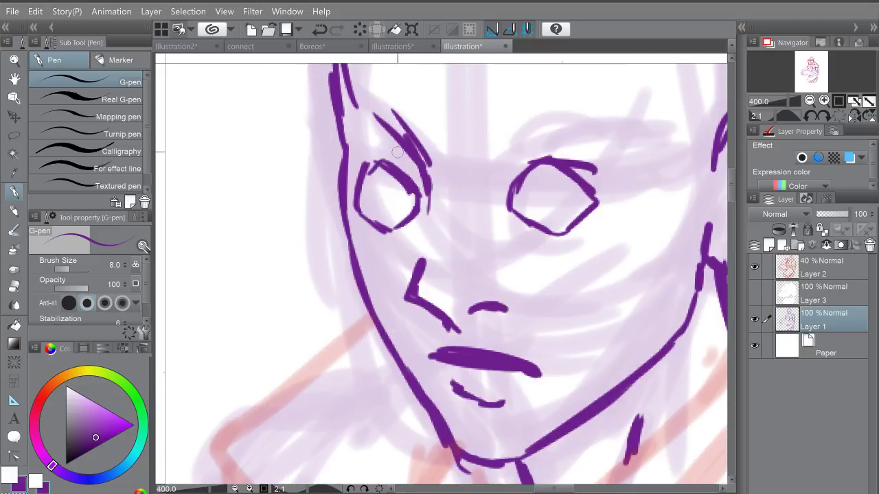
{"action": "mouse_move", "coordinate": [364, 167]}
{"action": "left_mouse_down"}
{"action": "mouse_move", "coordinate": [391, 156]}
{"action": "mouse_move", "coordinate": [421, 184]}
{"action": "left_mouse_up"}
{"action": "scroll", "coordinate": [450, 162], "scroll_direction": "down", "scroll_amount": 2}
{"action": "scroll", "coordinate": [487, 153], "scroll_direction": "down", "scroll_amount": 2}
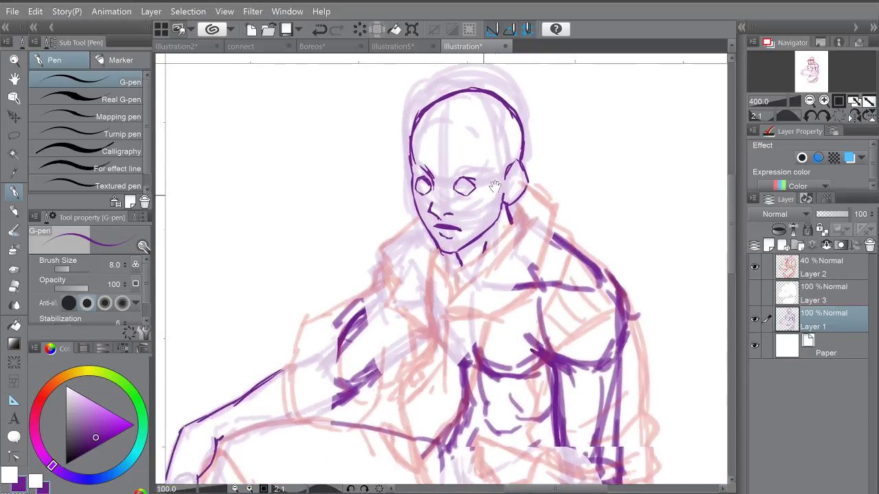
Step: Draw the inner folds of the ear as short angular strokes inside its outline
{"action": "left_click_drag", "start_coordinate": [502, 227], "coordinate": [490, 177]}
{"action": "scroll", "coordinate": [490, 177], "scroll_direction": "up", "scroll_amount": 1}
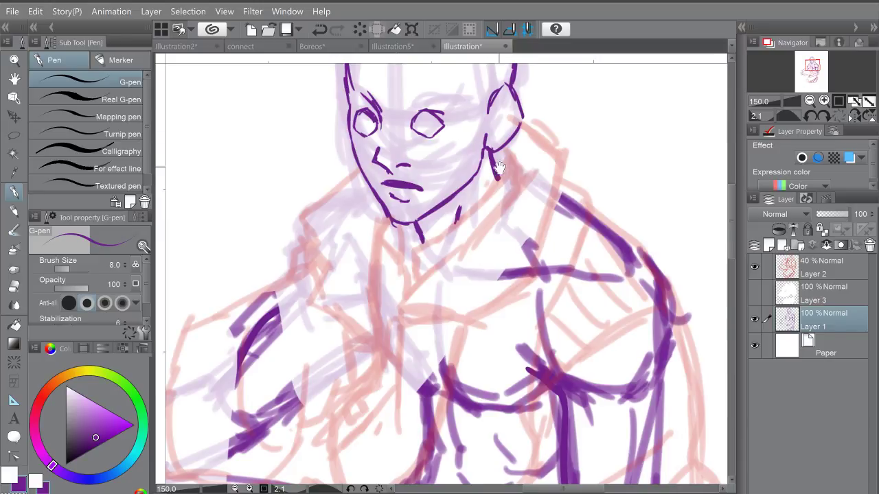
{"action": "left_click_drag", "start_coordinate": [499, 168], "coordinate": [500, 208]}
{"action": "scroll", "coordinate": [498, 167], "scroll_direction": "down", "scroll_amount": 1}
{"action": "scroll", "coordinate": [496, 165], "scroll_direction": "up", "scroll_amount": 2}
{"action": "mouse_move", "coordinate": [496, 165]}
{"action": "left_mouse_down"}
{"action": "mouse_move", "coordinate": [494, 222]}
{"action": "mouse_move", "coordinate": [487, 174]}
{"action": "mouse_move", "coordinate": [524, 157]}
{"action": "left_mouse_up"}
{"action": "scroll", "coordinate": [487, 139], "scroll_direction": "up", "scroll_amount": 2}
{"action": "mouse_move", "coordinate": [482, 204]}
{"action": "left_mouse_down"}
{"action": "mouse_move", "coordinate": [499, 192]}
{"action": "mouse_move", "coordinate": [533, 202]}
{"action": "mouse_move", "coordinate": [478, 263]}
{"action": "mouse_move", "coordinate": [496, 296]}
{"action": "mouse_move", "coordinate": [527, 237]}
{"action": "mouse_move", "coordinate": [515, 267]}
{"action": "left_mouse_up"}
{"action": "mouse_move", "coordinate": [498, 228]}
{"action": "left_mouse_down"}
{"action": "mouse_move", "coordinate": [508, 248]}
{"action": "mouse_move", "coordinate": [478, 279]}
{"action": "left_mouse_up"}
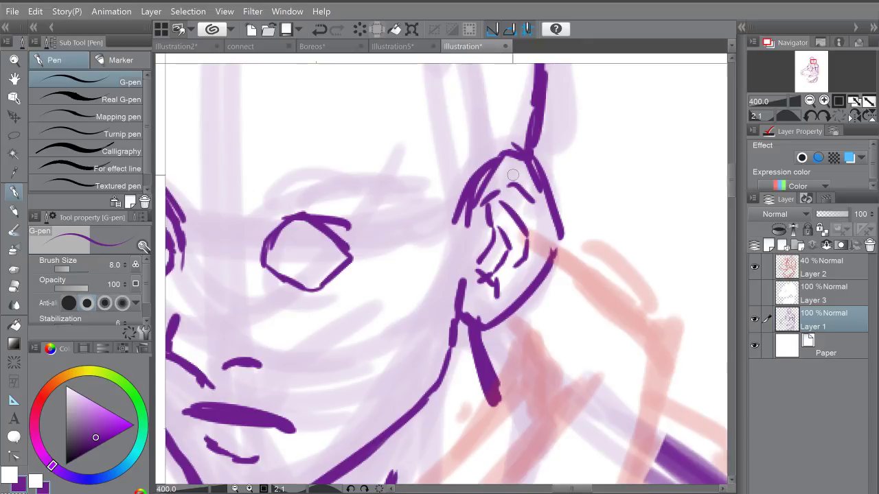
{"action": "scroll", "coordinate": [513, 175], "scroll_direction": "down", "scroll_amount": 5}
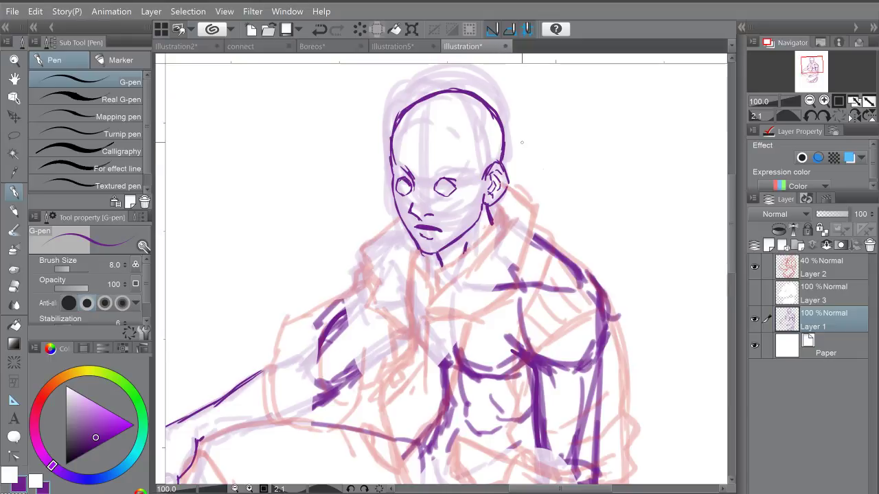
Step: Draw a jagged fringe of short pointed hair strands across the forehead from the far temple to the ear
{"action": "scroll", "coordinate": [416, 172], "scroll_direction": "up", "scroll_amount": 1}
{"action": "left_click_drag", "start_coordinate": [412, 184], "coordinate": [420, 210]}
{"action": "mouse_move", "coordinate": [415, 189]}
{"action": "left_mouse_down"}
{"action": "mouse_move", "coordinate": [439, 224]}
{"action": "mouse_move", "coordinate": [462, 215]}
{"action": "mouse_move", "coordinate": [479, 233]}
{"action": "left_mouse_up"}
{"action": "mouse_move", "coordinate": [474, 193]}
{"action": "left_mouse_down"}
{"action": "mouse_move", "coordinate": [481, 234]}
{"action": "mouse_move", "coordinate": [490, 226]}
{"action": "mouse_move", "coordinate": [501, 235]}
{"action": "left_mouse_up"}
{"action": "mouse_move", "coordinate": [490, 196]}
{"action": "left_mouse_down"}
{"action": "mouse_move", "coordinate": [498, 226]}
{"action": "mouse_move", "coordinate": [513, 225]}
{"action": "left_mouse_up"}
{"action": "left_click_drag", "start_coordinate": [507, 214], "coordinate": [521, 245]}
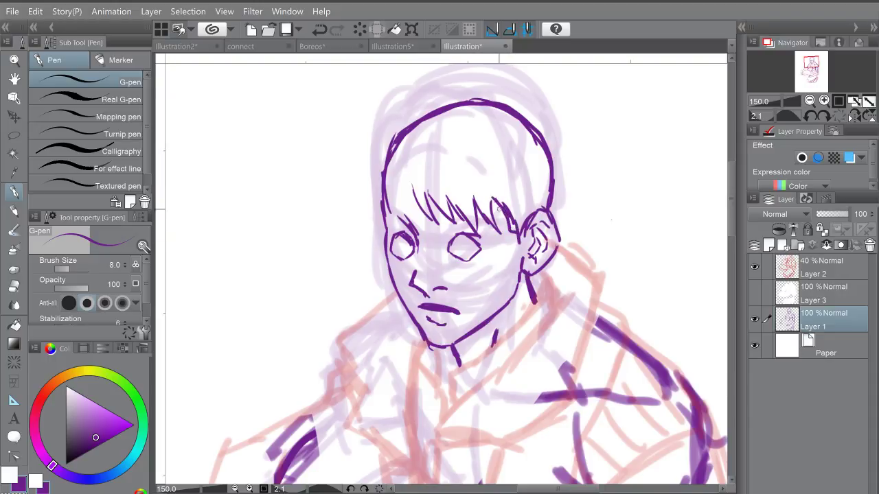
{"action": "left_click_drag", "start_coordinate": [492, 201], "coordinate": [500, 229]}
{"action": "mouse_move", "coordinate": [506, 187]}
{"action": "left_mouse_down"}
{"action": "mouse_move", "coordinate": [495, 219]}
{"action": "mouse_move", "coordinate": [499, 202]}
{"action": "left_mouse_up"}
Step: Add spiky hair tufts outside the far temple and thicken the skull outline over the crown
{"action": "left_click_drag", "start_coordinate": [406, 186], "coordinate": [392, 209]}
{"action": "mouse_move", "coordinate": [402, 195]}
{"action": "left_mouse_down"}
{"action": "mouse_move", "coordinate": [365, 210]}
{"action": "mouse_move", "coordinate": [375, 186]}
{"action": "mouse_move", "coordinate": [352, 191]}
{"action": "left_mouse_up"}
{"action": "mouse_move", "coordinate": [382, 159]}
{"action": "left_mouse_down"}
{"action": "mouse_move", "coordinate": [372, 179]}
{"action": "mouse_move", "coordinate": [359, 165]}
{"action": "left_mouse_up"}
{"action": "mouse_move", "coordinate": [379, 155]}
{"action": "left_mouse_down"}
{"action": "mouse_move", "coordinate": [429, 108]}
{"action": "mouse_move", "coordinate": [529, 134]}
{"action": "mouse_move", "coordinate": [552, 186]}
{"action": "mouse_move", "coordinate": [547, 210]}
{"action": "left_mouse_up"}
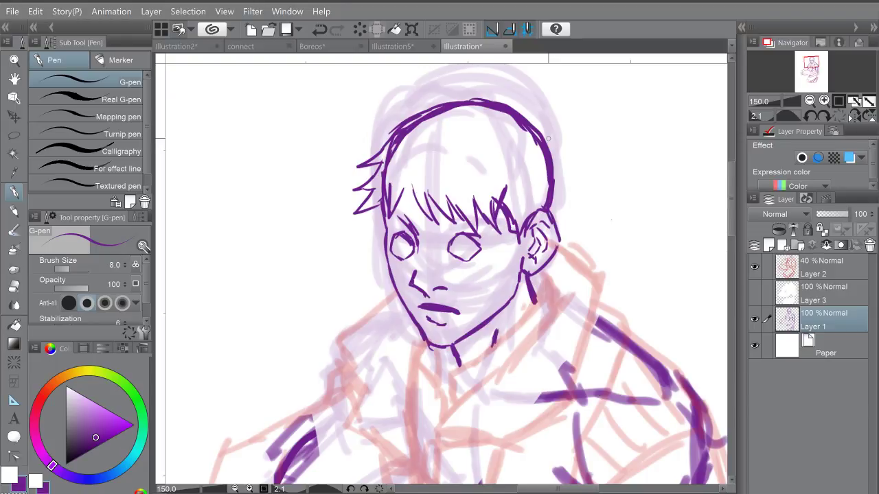
Step: Fill out the far-temple tufts and the adjoining edge of the fringe with extra pointed strokes
{"action": "left_click_drag", "start_coordinate": [548, 138], "coordinate": [298, 306]}
{"action": "left_click_drag", "start_coordinate": [411, 309], "coordinate": [573, 139]}
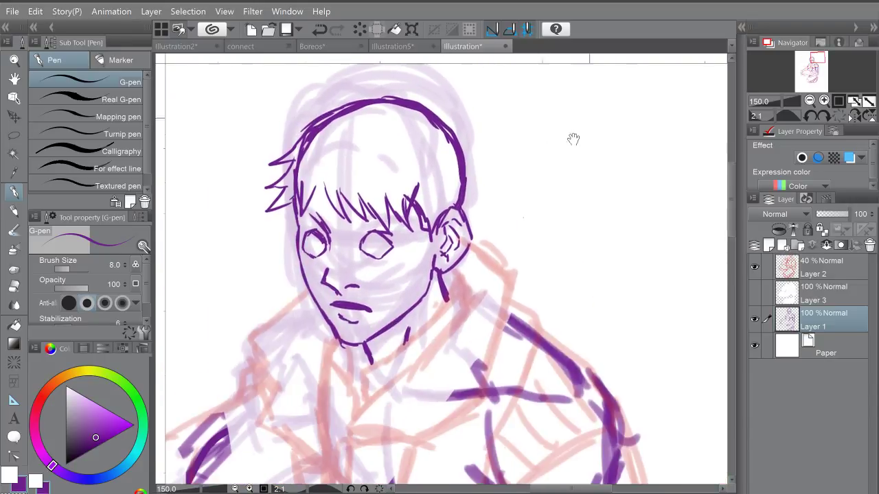
{"action": "mouse_move", "coordinate": [483, 228]}
{"action": "left_mouse_down"}
{"action": "mouse_move", "coordinate": [551, 141]}
{"action": "mouse_move", "coordinate": [550, 117]}
{"action": "left_mouse_up"}
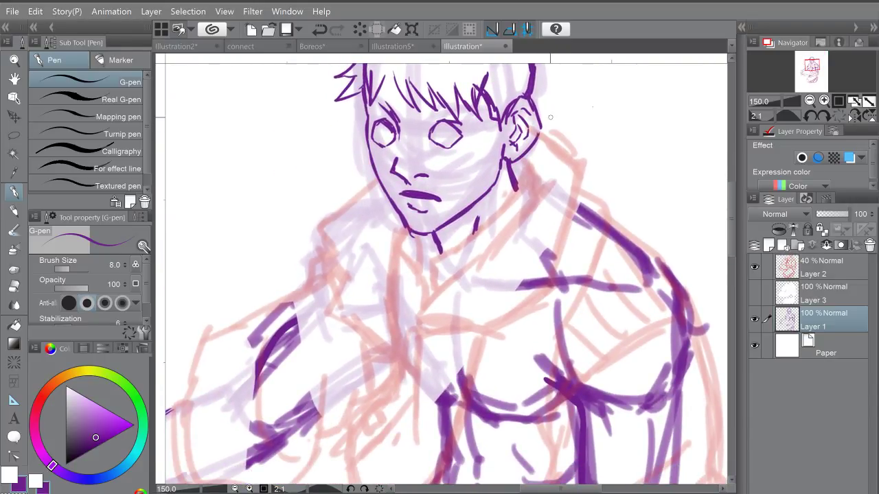
{"action": "left_click_drag", "start_coordinate": [467, 160], "coordinate": [493, 261]}
{"action": "scroll", "coordinate": [410, 168], "scroll_direction": "up", "scroll_amount": 1}
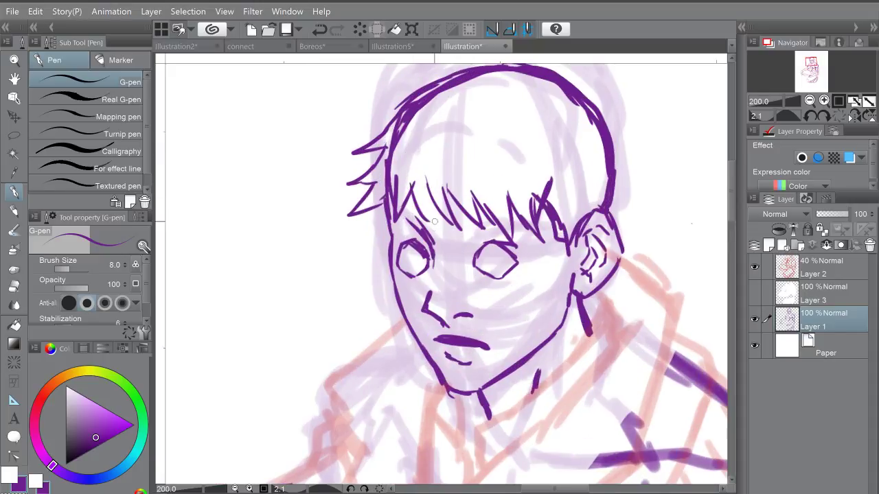
{"action": "mouse_move", "coordinate": [434, 220]}
{"action": "left_mouse_down"}
{"action": "mouse_move", "coordinate": [423, 179]}
{"action": "mouse_move", "coordinate": [432, 220]}
{"action": "left_mouse_up"}
{"action": "mouse_move", "coordinate": [418, 180]}
{"action": "left_mouse_down"}
{"action": "mouse_move", "coordinate": [405, 210]}
{"action": "mouse_move", "coordinate": [375, 226]}
{"action": "left_mouse_up"}
{"action": "mouse_move", "coordinate": [383, 186]}
{"action": "left_mouse_down"}
{"action": "mouse_move", "coordinate": [372, 228]}
{"action": "mouse_move", "coordinate": [375, 207]}
{"action": "left_mouse_up"}
{"action": "left_click_drag", "start_coordinate": [385, 179], "coordinate": [377, 198]}
{"action": "mouse_move", "coordinate": [363, 209]}
{"action": "left_mouse_down"}
{"action": "mouse_move", "coordinate": [389, 144]}
{"action": "mouse_move", "coordinate": [362, 174]}
{"action": "left_mouse_up"}
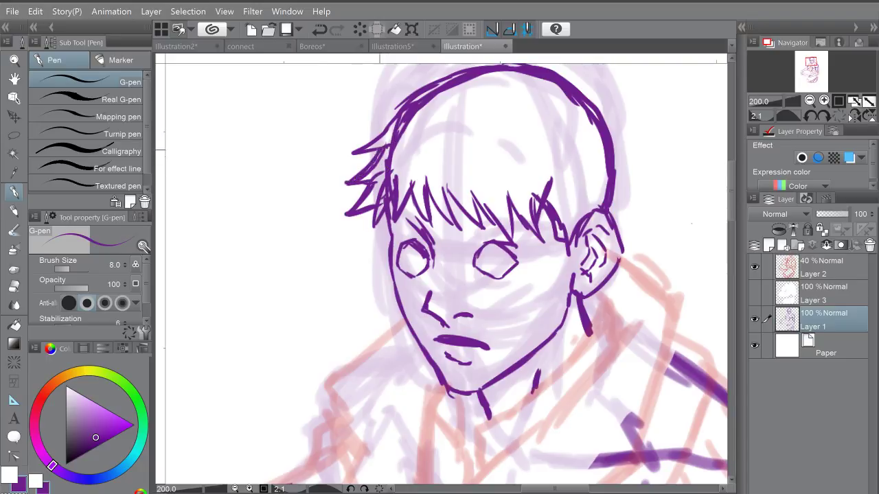
Step: Extend the tufts up the far side of the head and thicken the skull outline from crown to ear
{"action": "left_click_drag", "start_coordinate": [381, 146], "coordinate": [364, 150]}
{"action": "mouse_move", "coordinate": [354, 155]}
{"action": "left_mouse_down"}
{"action": "mouse_move", "coordinate": [408, 100]}
{"action": "mouse_move", "coordinate": [450, 78]}
{"action": "left_mouse_up"}
{"action": "left_click_drag", "start_coordinate": [498, 123], "coordinate": [477, 174]}
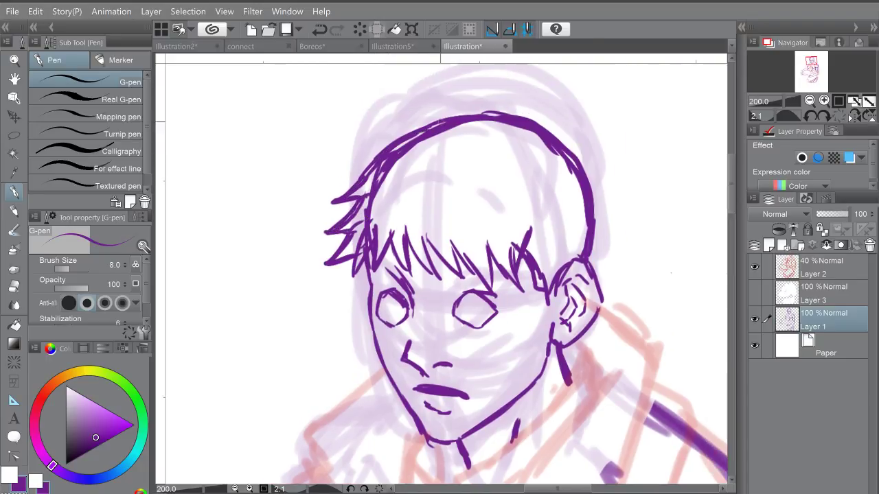
{"action": "mouse_move", "coordinate": [440, 126]}
{"action": "left_mouse_down"}
{"action": "mouse_move", "coordinate": [557, 135]}
{"action": "mouse_move", "coordinate": [593, 254]}
{"action": "mouse_move", "coordinate": [585, 263]}
{"action": "left_mouse_up"}
Step: Reinforce the neck line below the ear, undoing the surplus strokes
{"action": "left_click_drag", "start_coordinate": [494, 206], "coordinate": [479, 115]}
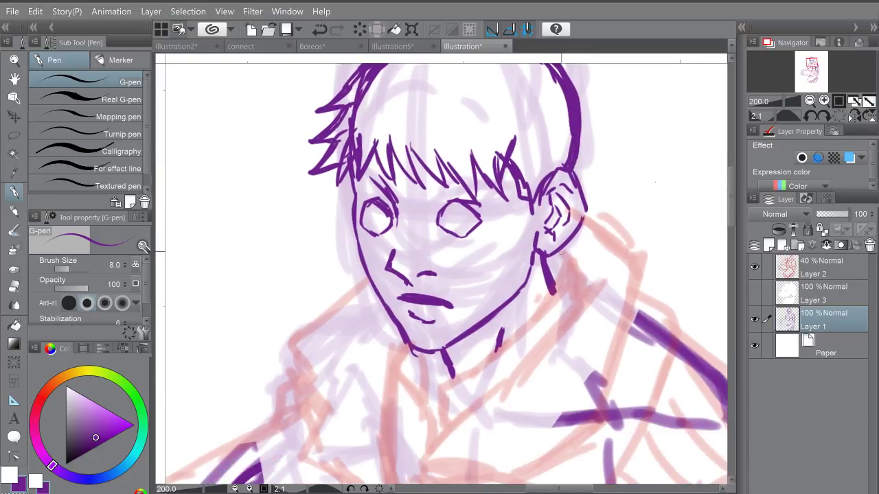
{"action": "left_click_drag", "start_coordinate": [561, 251], "coordinate": [554, 287]}
{"action": "key", "text": "ctrl+z"}
{"action": "key", "text": "ctrl+z"}
{"action": "key", "text": "ctrl+z"}
Step: Show Layer 3 again, set Layer 2's opacity to 100%, and reset the canvas rotation to 0
{"action": "scroll", "coordinate": [528, 174], "scroll_direction": "down", "scroll_amount": 1}
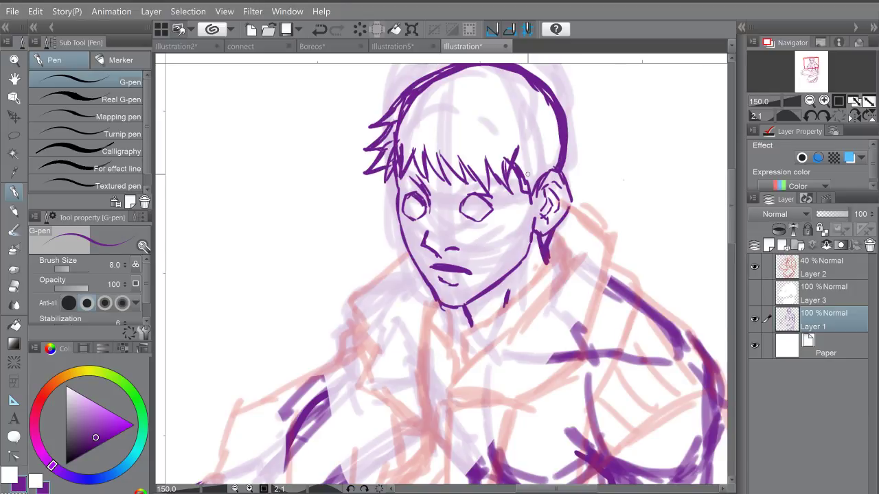
{"action": "scroll", "coordinate": [527, 174], "scroll_direction": "down", "scroll_amount": 1}
{"action": "scroll", "coordinate": [525, 171], "scroll_direction": "down", "scroll_amount": 1}
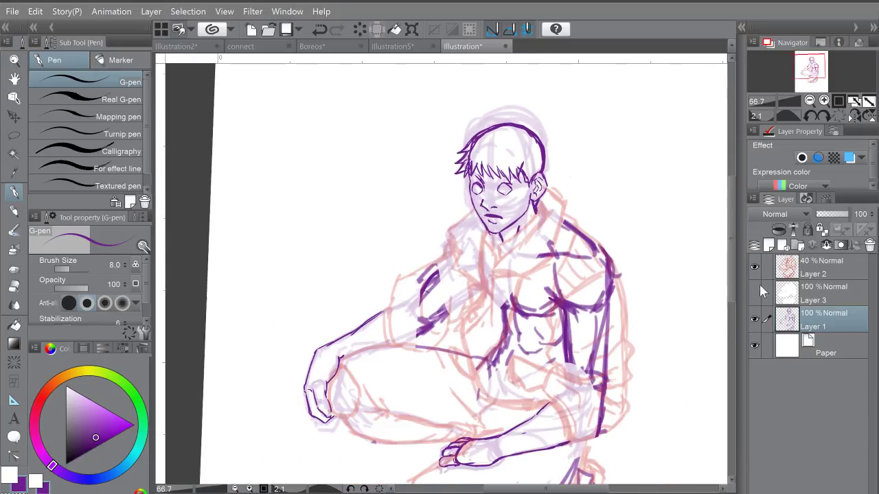
{"action": "left_click", "coordinate": [817, 266]}
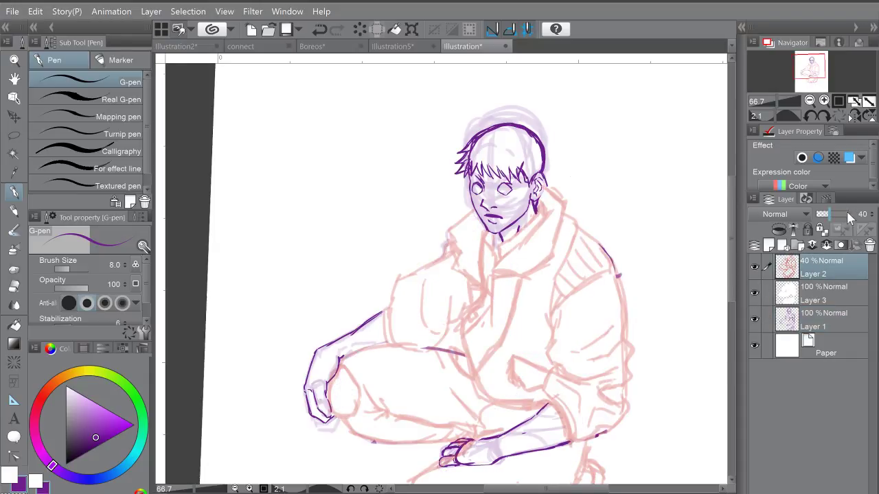
{"action": "left_click_drag", "start_coordinate": [846, 211], "coordinate": [867, 206]}
{"action": "scroll", "coordinate": [565, 165], "scroll_direction": "down", "scroll_amount": 1}
{"action": "left_click_drag", "start_coordinate": [606, 227], "coordinate": [577, 219]}
{"action": "left_click", "coordinate": [379, 489]}
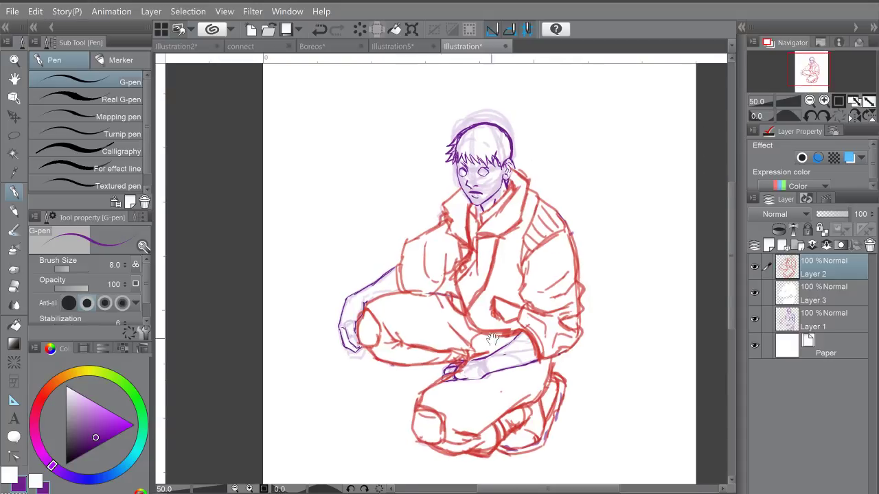
Step: Sample the red of the jacket lines on Layer 2 and darken it to a deep red for the G-pen
{"action": "left_click_drag", "start_coordinate": [566, 289], "coordinate": [579, 304]}
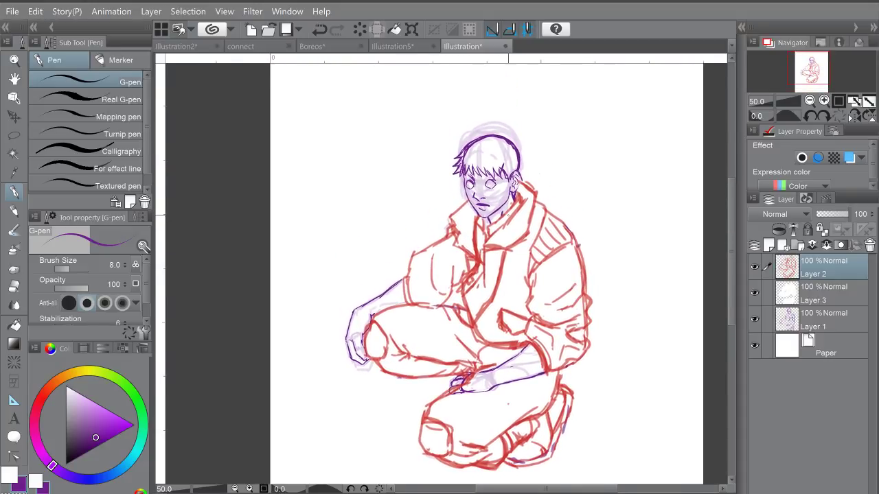
{"action": "scroll", "coordinate": [507, 229], "scroll_direction": "up", "scroll_amount": 3}
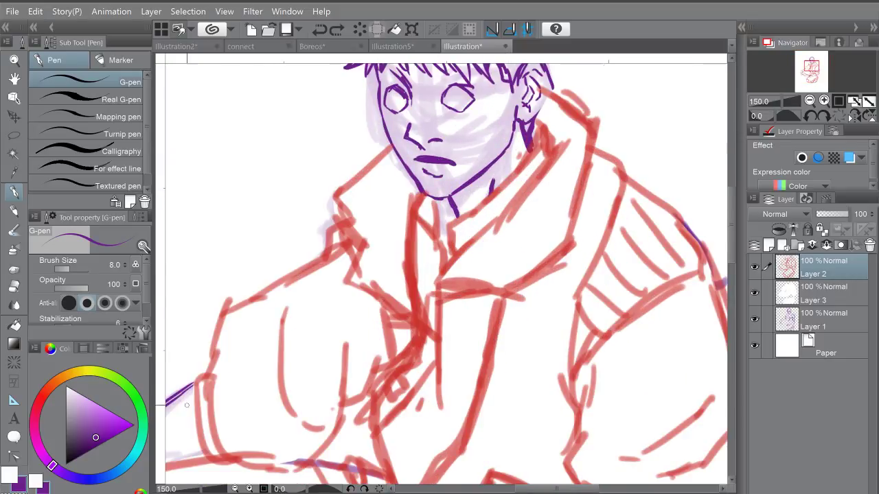
{"action": "left_click", "coordinate": [37, 478]}
{"action": "left_click", "coordinate": [469, 284], "text": "alt"}
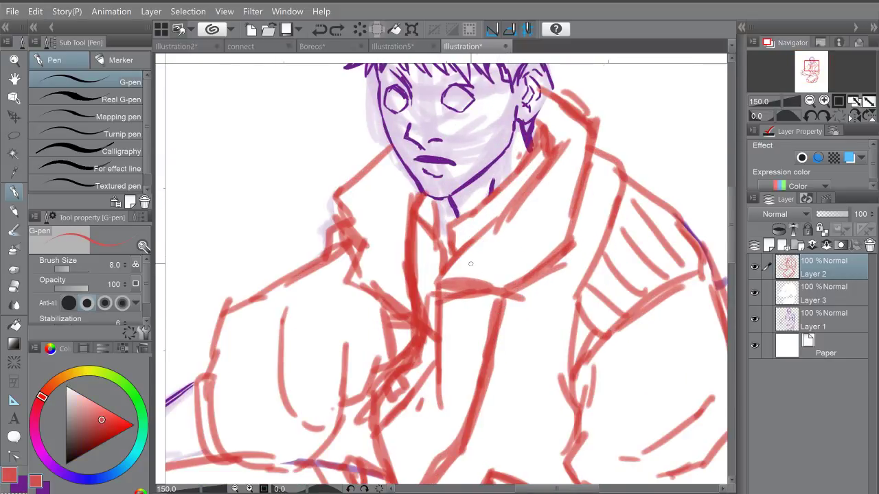
{"action": "mouse_move", "coordinate": [440, 291]}
{"action": "left_mouse_down"}
{"action": "mouse_move", "coordinate": [496, 287]}
{"action": "mouse_move", "coordinate": [503, 295]}
{"action": "left_mouse_up"}
{"action": "left_click", "coordinate": [97, 446]}
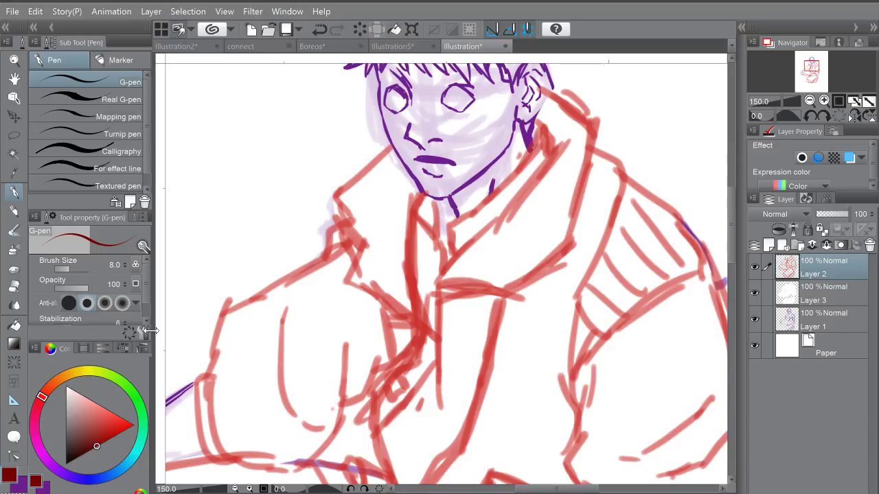
Step: Trace the inner collar around the neck in dark red, covering both of its sides and the central notch
{"action": "mouse_move", "coordinate": [534, 144]}
{"action": "left_mouse_down"}
{"action": "mouse_move", "coordinate": [447, 220]}
{"action": "mouse_move", "coordinate": [451, 257]}
{"action": "left_mouse_up"}
{"action": "mouse_move", "coordinate": [420, 191]}
{"action": "left_mouse_down"}
{"action": "mouse_move", "coordinate": [408, 217]}
{"action": "mouse_move", "coordinate": [436, 242]}
{"action": "mouse_move", "coordinate": [442, 266]}
{"action": "left_mouse_up"}
{"action": "left_click_drag", "start_coordinate": [506, 216], "coordinate": [494, 211]}
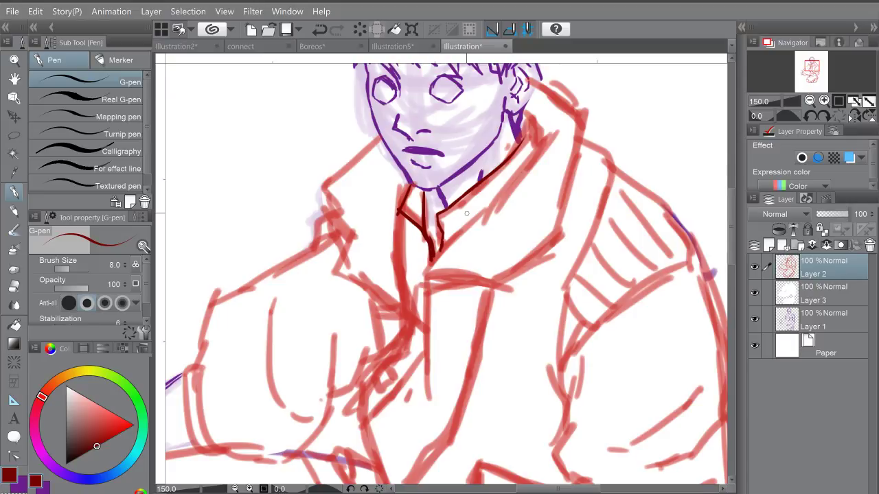
{"action": "left_click_drag", "start_coordinate": [517, 163], "coordinate": [512, 191]}
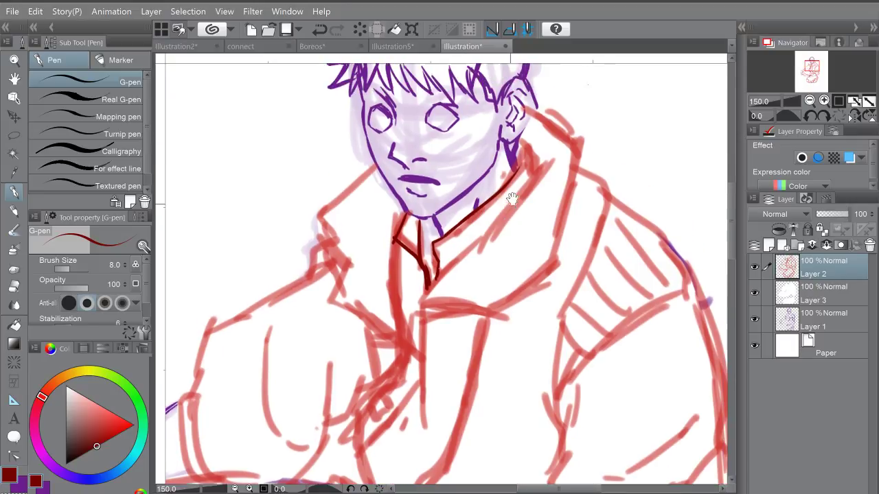
{"action": "mouse_move", "coordinate": [518, 146]}
{"action": "left_mouse_down"}
{"action": "mouse_move", "coordinate": [530, 158]}
{"action": "mouse_move", "coordinate": [531, 182]}
{"action": "mouse_move", "coordinate": [528, 152]}
{"action": "mouse_move", "coordinate": [567, 91]}
{"action": "mouse_move", "coordinate": [536, 137]}
{"action": "mouse_move", "coordinate": [449, 216]}
{"action": "mouse_move", "coordinate": [451, 275]}
{"action": "left_mouse_up"}
Step: Outline the large collar flap below the ear in dark red, redrawing its lower edge after undoing the first stroke
{"action": "left_click_drag", "start_coordinate": [459, 229], "coordinate": [529, 226]}
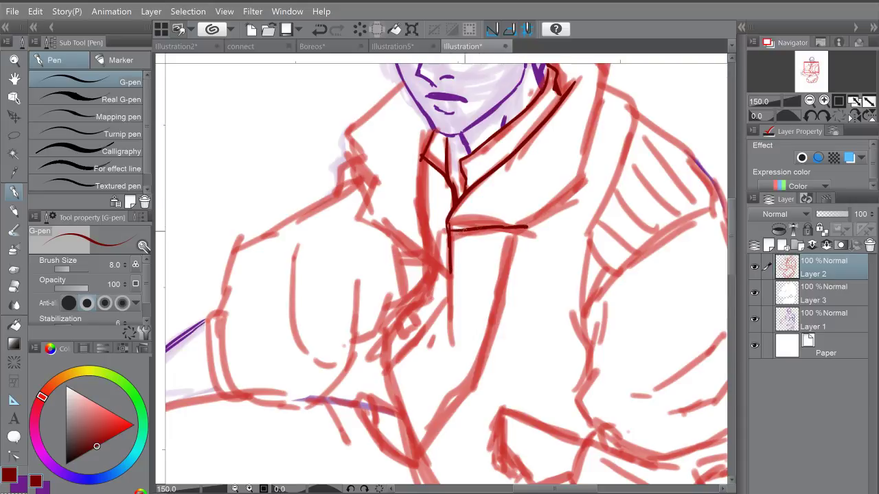
{"action": "key", "text": "ctrl+z"}
{"action": "mouse_move", "coordinate": [450, 234]}
{"action": "left_mouse_down"}
{"action": "mouse_move", "coordinate": [482, 223]}
{"action": "mouse_move", "coordinate": [526, 233]}
{"action": "left_mouse_up"}
{"action": "left_click_drag", "start_coordinate": [578, 187], "coordinate": [513, 233]}
{"action": "mouse_move", "coordinate": [456, 276]}
{"action": "left_mouse_down"}
{"action": "mouse_move", "coordinate": [513, 233]}
{"action": "mouse_move", "coordinate": [507, 283]}
{"action": "left_mouse_up"}
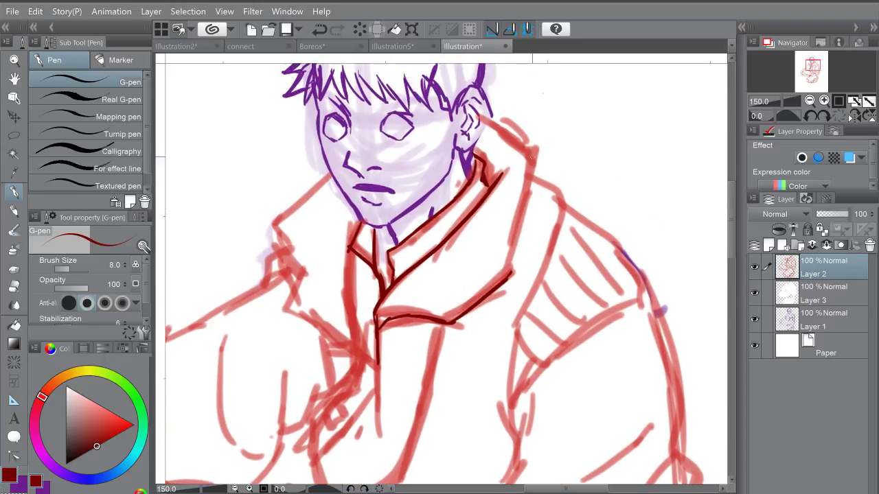
{"action": "left_click_drag", "start_coordinate": [534, 149], "coordinate": [511, 274]}
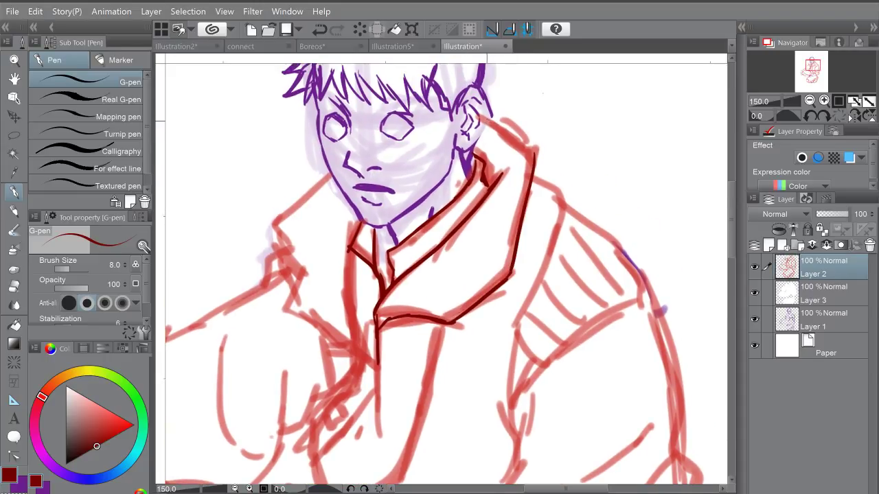
{"action": "left_click_drag", "start_coordinate": [489, 121], "coordinate": [532, 158]}
Step: Outline the opposite collar flap in dark red, from the jaw around its notched outer edge to the front opening
{"action": "mouse_move", "coordinate": [322, 187]}
{"action": "left_mouse_down"}
{"action": "mouse_move", "coordinate": [415, 161]}
{"action": "mouse_move", "coordinate": [363, 208]}
{"action": "mouse_move", "coordinate": [392, 249]}
{"action": "mouse_move", "coordinate": [378, 283]}
{"action": "mouse_move", "coordinate": [437, 305]}
{"action": "mouse_move", "coordinate": [447, 323]}
{"action": "mouse_move", "coordinate": [395, 285]}
{"action": "mouse_move", "coordinate": [382, 266]}
{"action": "mouse_move", "coordinate": [391, 247]}
{"action": "left_mouse_up"}
{"action": "mouse_move", "coordinate": [452, 197]}
{"action": "left_mouse_down"}
{"action": "mouse_move", "coordinate": [443, 224]}
{"action": "mouse_move", "coordinate": [448, 321]}
{"action": "mouse_move", "coordinate": [449, 192]}
{"action": "left_mouse_up"}
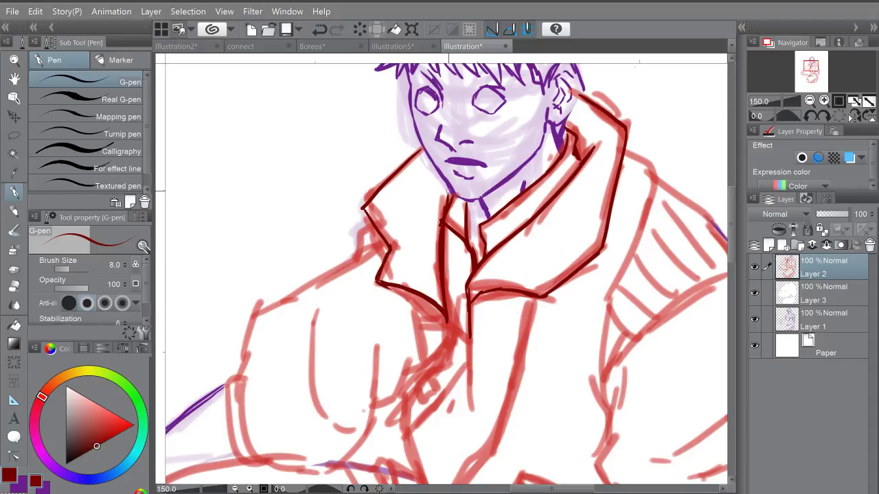
{"action": "left_click_drag", "start_coordinate": [513, 220], "coordinate": [504, 226]}
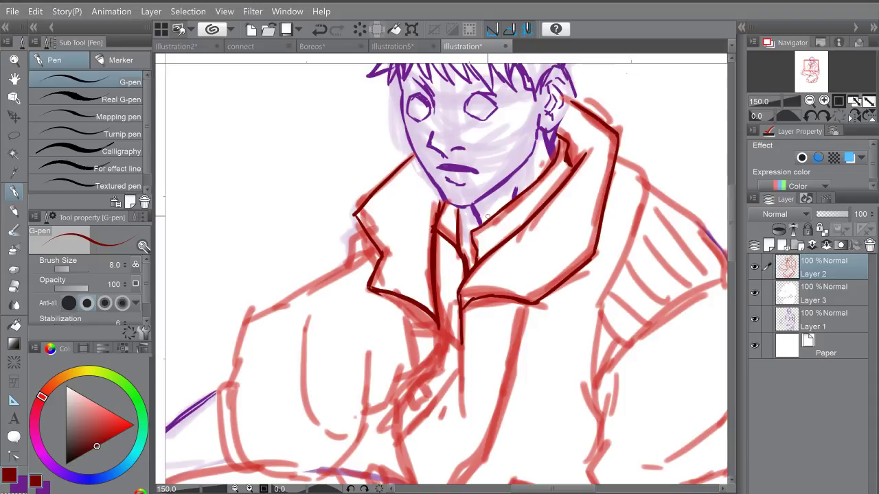
Step: Join the two collar flaps with dark red lines converging to a point at the jacket's front opening
{"action": "left_click_drag", "start_coordinate": [487, 216], "coordinate": [532, 148]}
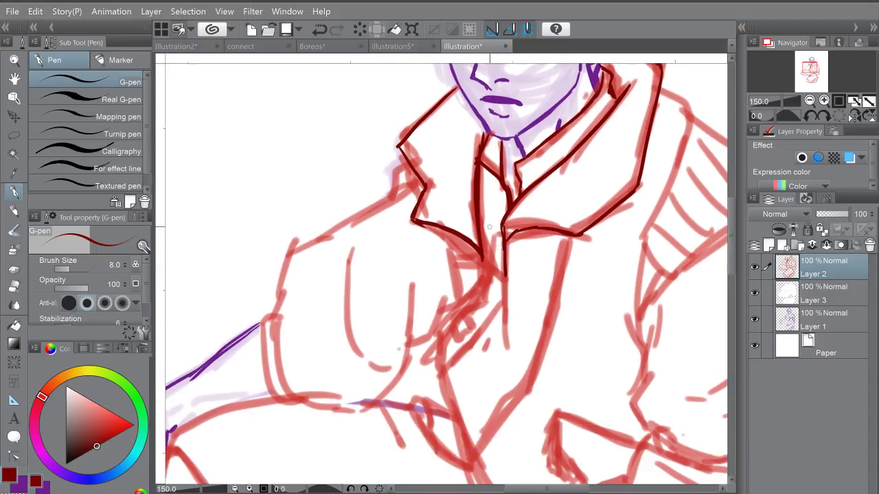
{"action": "left_click_drag", "start_coordinate": [502, 224], "coordinate": [492, 261]}
{"action": "mouse_move", "coordinate": [504, 230]}
{"action": "left_mouse_down"}
{"action": "mouse_move", "coordinate": [493, 285]}
{"action": "mouse_move", "coordinate": [504, 280]}
{"action": "left_mouse_up"}
{"action": "key", "text": "ctrl+z"}
{"action": "left_click_drag", "start_coordinate": [474, 250], "coordinate": [504, 279]}
{"action": "mouse_move", "coordinate": [482, 236]}
{"action": "left_mouse_down"}
{"action": "mouse_move", "coordinate": [504, 280]}
{"action": "mouse_move", "coordinate": [499, 268]}
{"action": "left_mouse_up"}
{"action": "left_click_drag", "start_coordinate": [479, 198], "coordinate": [489, 244]}
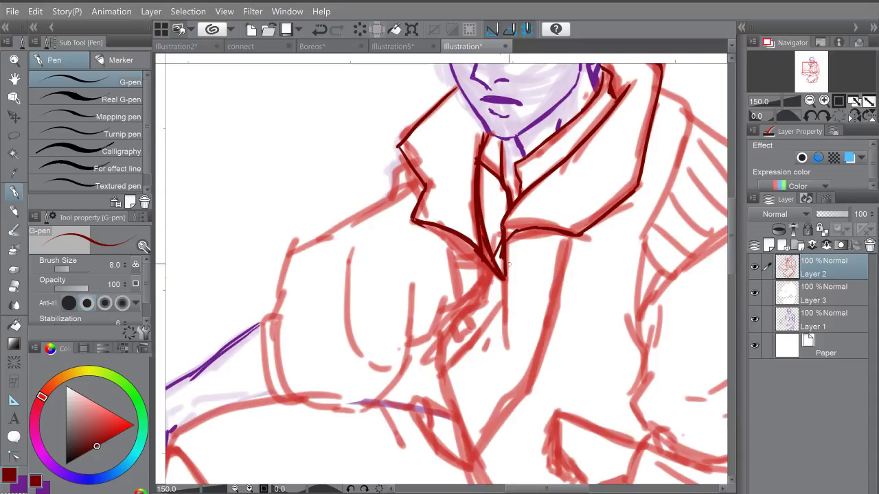
Step: Trace both edges of the jacket's front flap to its lower point, and add a small triangular fold beside the opening
{"action": "mouse_move", "coordinate": [504, 278]}
{"action": "left_mouse_down"}
{"action": "mouse_move", "coordinate": [501, 308]}
{"action": "mouse_move", "coordinate": [445, 372]}
{"action": "mouse_move", "coordinate": [444, 349]}
{"action": "mouse_move", "coordinate": [451, 378]}
{"action": "left_mouse_up"}
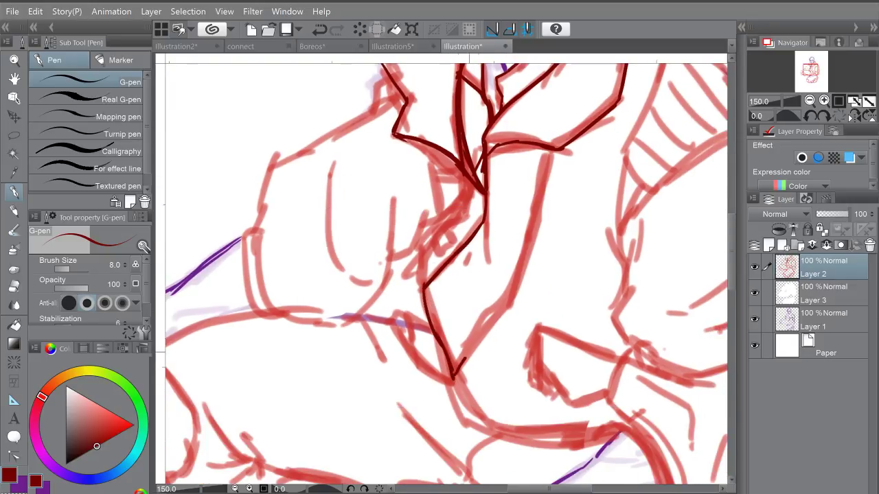
{"action": "mouse_move", "coordinate": [552, 151]}
{"action": "left_mouse_down"}
{"action": "mouse_move", "coordinate": [544, 206]}
{"action": "mouse_move", "coordinate": [500, 317]}
{"action": "mouse_move", "coordinate": [472, 346]}
{"action": "left_mouse_up"}
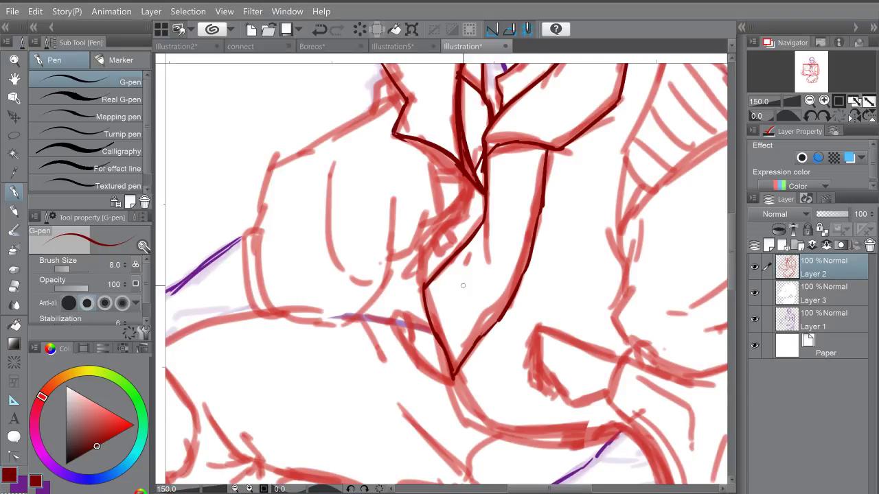
{"action": "mouse_move", "coordinate": [424, 285]}
{"action": "left_mouse_down"}
{"action": "mouse_move", "coordinate": [449, 280]}
{"action": "mouse_move", "coordinate": [445, 289]}
{"action": "mouse_move", "coordinate": [464, 289]}
{"action": "mouse_move", "coordinate": [451, 248]}
{"action": "left_mouse_up"}
{"action": "scroll", "coordinate": [445, 283], "scroll_direction": "up", "scroll_amount": 1}
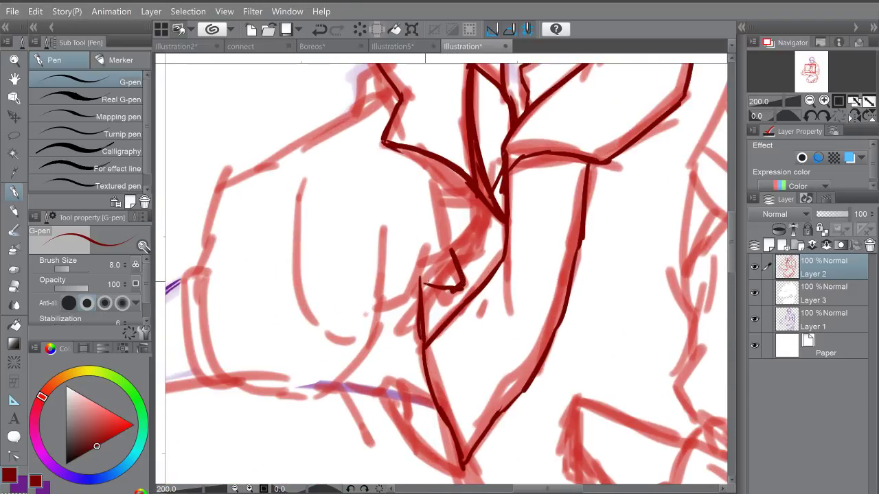
{"action": "mouse_move", "coordinate": [424, 284]}
{"action": "left_mouse_down"}
{"action": "mouse_move", "coordinate": [443, 248]}
{"action": "mouse_move", "coordinate": [451, 244]}
{"action": "mouse_move", "coordinate": [457, 256]}
{"action": "mouse_move", "coordinate": [454, 241]}
{"action": "mouse_move", "coordinate": [473, 230]}
{"action": "mouse_move", "coordinate": [474, 198]}
{"action": "mouse_move", "coordinate": [458, 237]}
{"action": "mouse_move", "coordinate": [421, 275]}
{"action": "mouse_move", "coordinate": [420, 295]}
{"action": "left_mouse_up"}
{"action": "mouse_move", "coordinate": [507, 281]}
{"action": "left_mouse_down"}
{"action": "mouse_move", "coordinate": [478, 262]}
{"action": "mouse_move", "coordinate": [501, 273]}
{"action": "left_mouse_up"}
Step: Rotate the canvas to -15 degrees and outline the jacket's pocket flap in dark red
{"action": "mouse_move", "coordinate": [601, 362]}
{"action": "left_mouse_down"}
{"action": "mouse_move", "coordinate": [512, 235]}
{"action": "mouse_move", "coordinate": [541, 206]}
{"action": "mouse_move", "coordinate": [526, 188]}
{"action": "left_mouse_up"}
{"action": "left_click_drag", "start_coordinate": [542, 222], "coordinate": [540, 167]}
{"action": "mouse_move", "coordinate": [478, 202]}
{"action": "left_mouse_down"}
{"action": "mouse_move", "coordinate": [483, 245]}
{"action": "mouse_move", "coordinate": [536, 285]}
{"action": "mouse_move", "coordinate": [594, 258]}
{"action": "left_mouse_up"}
{"action": "left_click_drag", "start_coordinate": [556, 280], "coordinate": [588, 259]}
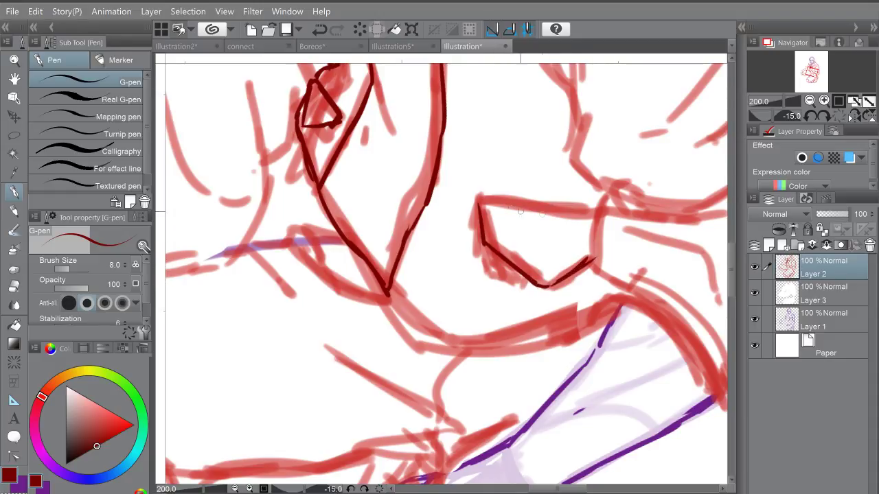
{"action": "mouse_move", "coordinate": [481, 195]}
{"action": "left_mouse_down"}
{"action": "mouse_move", "coordinate": [596, 211]}
{"action": "mouse_move", "coordinate": [481, 198]}
{"action": "mouse_move", "coordinate": [485, 244]}
{"action": "left_mouse_up"}
Step: Trace the jacket's bottom hem in dark red from the front flap's point to the forearm
{"action": "mouse_move", "coordinate": [386, 287]}
{"action": "left_mouse_down"}
{"action": "mouse_move", "coordinate": [434, 346]}
{"action": "mouse_move", "coordinate": [469, 348]}
{"action": "left_mouse_up"}
{"action": "left_click_drag", "start_coordinate": [506, 312], "coordinate": [483, 236]}
{"action": "left_click_drag", "start_coordinate": [431, 273], "coordinate": [585, 246]}
{"action": "mouse_move", "coordinate": [603, 188]}
{"action": "left_mouse_down"}
{"action": "mouse_move", "coordinate": [581, 209]}
{"action": "mouse_move", "coordinate": [550, 209]}
{"action": "left_mouse_up"}
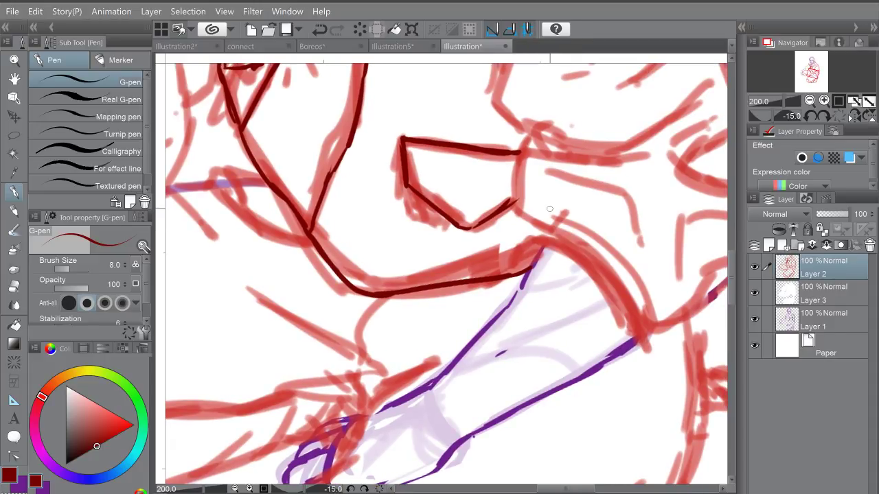
{"action": "scroll", "coordinate": [549, 209], "scroll_direction": "down", "scroll_amount": 2}
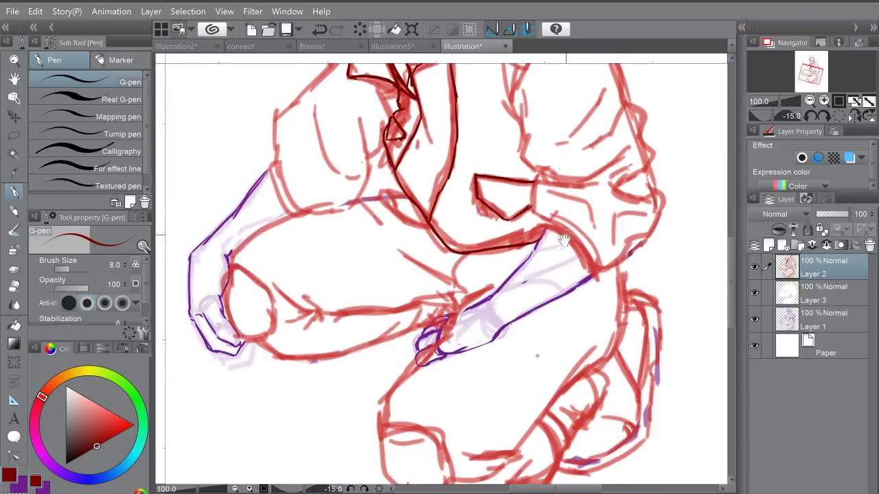
{"action": "left_click_drag", "start_coordinate": [553, 130], "coordinate": [531, 241]}
{"action": "scroll", "coordinate": [537, 276], "scroll_direction": "down", "scroll_amount": 1}
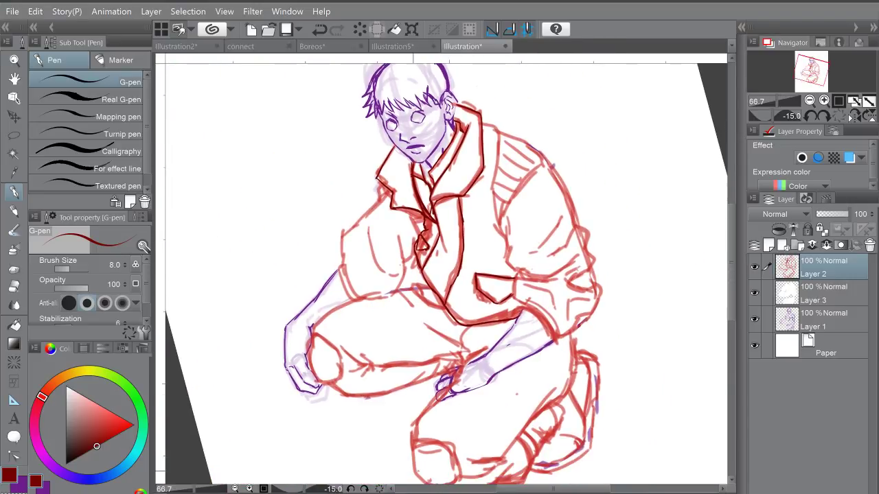
Step: Trace both edges of the jacket sleeve's cuff opening around the forearm in dark red
{"action": "left_click", "coordinate": [380, 489]}
{"action": "scroll", "coordinate": [443, 344], "scroll_direction": "up", "scroll_amount": 5}
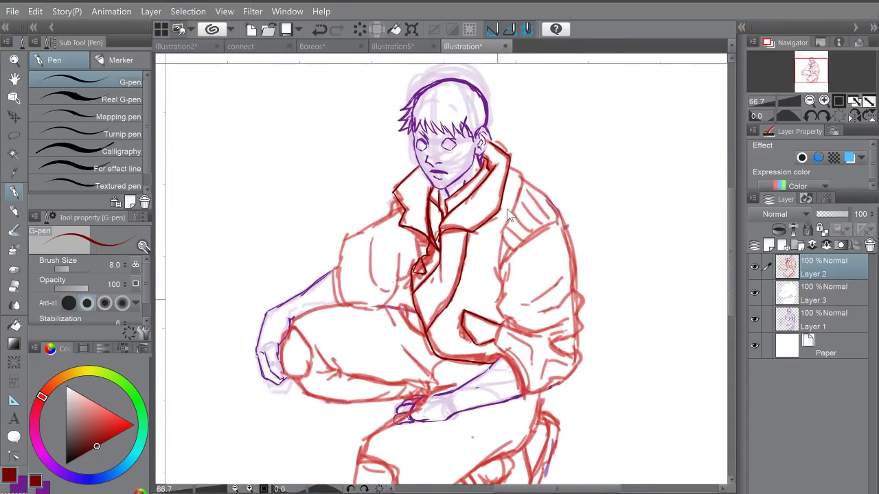
{"action": "scroll", "coordinate": [471, 250], "scroll_direction": "up", "scroll_amount": 1}
{"action": "mouse_move", "coordinate": [454, 290]}
{"action": "left_mouse_down"}
{"action": "mouse_move", "coordinate": [484, 344]}
{"action": "mouse_move", "coordinate": [480, 374]}
{"action": "mouse_move", "coordinate": [499, 255]}
{"action": "mouse_move", "coordinate": [492, 354]}
{"action": "mouse_move", "coordinate": [468, 270]}
{"action": "mouse_move", "coordinate": [437, 227]}
{"action": "mouse_move", "coordinate": [518, 275]}
{"action": "mouse_move", "coordinate": [637, 229]}
{"action": "mouse_move", "coordinate": [604, 249]}
{"action": "mouse_move", "coordinate": [509, 273]}
{"action": "mouse_move", "coordinate": [437, 228]}
{"action": "mouse_move", "coordinate": [410, 268]}
{"action": "mouse_move", "coordinate": [429, 333]}
{"action": "mouse_move", "coordinate": [423, 341]}
{"action": "mouse_move", "coordinate": [449, 367]}
{"action": "mouse_move", "coordinate": [447, 321]}
{"action": "left_mouse_up"}
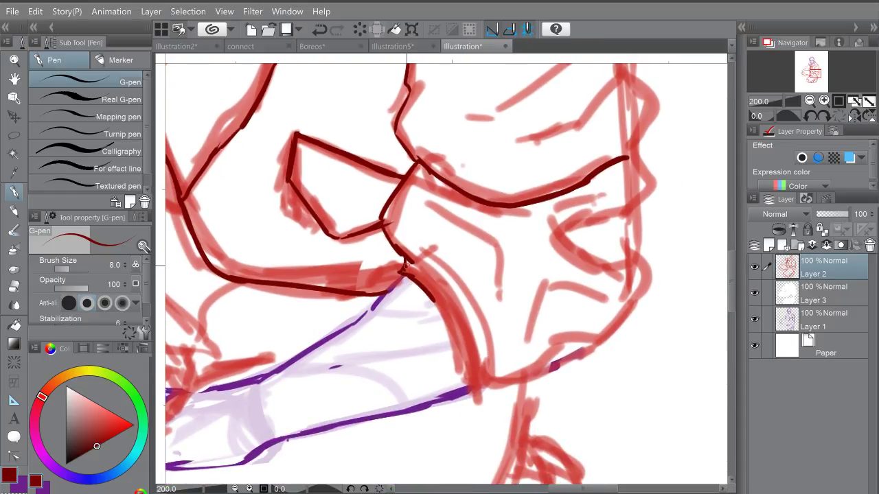
{"action": "mouse_move", "coordinate": [412, 265]}
{"action": "left_mouse_down"}
{"action": "mouse_move", "coordinate": [474, 315]}
{"action": "mouse_move", "coordinate": [484, 376]}
{"action": "left_mouse_up"}
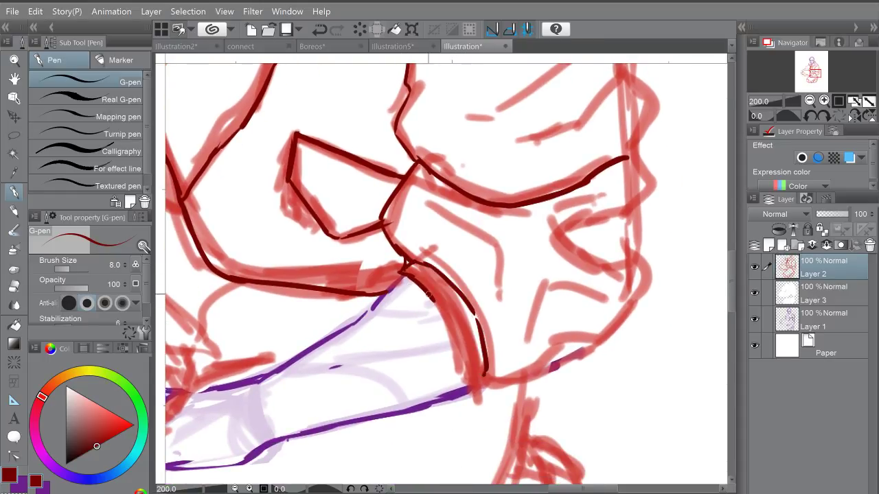
{"action": "mouse_move", "coordinate": [434, 302]}
{"action": "left_mouse_down"}
{"action": "mouse_move", "coordinate": [483, 393]}
{"action": "mouse_move", "coordinate": [489, 323]}
{"action": "mouse_move", "coordinate": [558, 274]}
{"action": "left_mouse_up"}
Step: Trace the lower sleeve's underside and outer edge in dark red, adding short crease lines inside the bunched fabric above the cuff
{"action": "mouse_move", "coordinate": [527, 303]}
{"action": "left_mouse_down"}
{"action": "mouse_move", "coordinate": [606, 254]}
{"action": "mouse_move", "coordinate": [624, 224]}
{"action": "left_mouse_up"}
{"action": "mouse_move", "coordinate": [610, 165]}
{"action": "left_mouse_down"}
{"action": "mouse_move", "coordinate": [622, 187]}
{"action": "mouse_move", "coordinate": [620, 237]}
{"action": "left_mouse_up"}
{"action": "mouse_move", "coordinate": [615, 199]}
{"action": "left_mouse_down"}
{"action": "mouse_move", "coordinate": [573, 188]}
{"action": "mouse_move", "coordinate": [534, 153]}
{"action": "left_mouse_up"}
{"action": "left_click_drag", "start_coordinate": [431, 142], "coordinate": [499, 207]}
{"action": "mouse_move", "coordinate": [495, 209]}
{"action": "left_mouse_down"}
{"action": "mouse_move", "coordinate": [493, 240]}
{"action": "mouse_move", "coordinate": [534, 220]}
{"action": "left_mouse_up"}
{"action": "mouse_move", "coordinate": [582, 202]}
{"action": "left_mouse_down"}
{"action": "mouse_move", "coordinate": [574, 271]}
{"action": "mouse_move", "coordinate": [601, 221]}
{"action": "mouse_move", "coordinate": [604, 259]}
{"action": "left_mouse_up"}
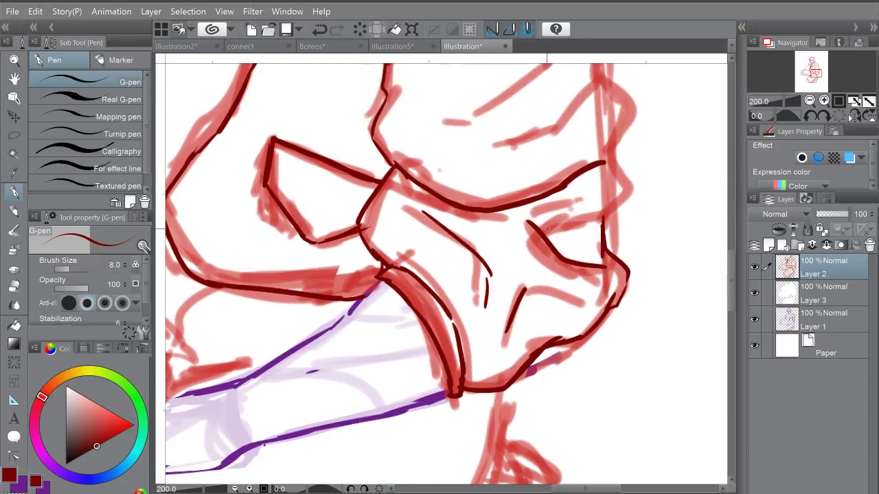
Step: Outline the pointed folds on the sleeve's outer edge and draw two curved creases across the sleeve at the elbow
{"action": "mouse_move", "coordinate": [548, 229]}
{"action": "left_mouse_down"}
{"action": "mouse_move", "coordinate": [593, 220]}
{"action": "mouse_move", "coordinate": [626, 200]}
{"action": "mouse_move", "coordinate": [607, 162]}
{"action": "mouse_move", "coordinate": [626, 186]}
{"action": "left_mouse_up"}
{"action": "mouse_move", "coordinate": [616, 139]}
{"action": "left_mouse_down"}
{"action": "mouse_move", "coordinate": [612, 254]}
{"action": "mouse_move", "coordinate": [601, 237]}
{"action": "mouse_move", "coordinate": [620, 201]}
{"action": "mouse_move", "coordinate": [590, 170]}
{"action": "mouse_move", "coordinate": [530, 227]}
{"action": "mouse_move", "coordinate": [483, 239]}
{"action": "left_mouse_up"}
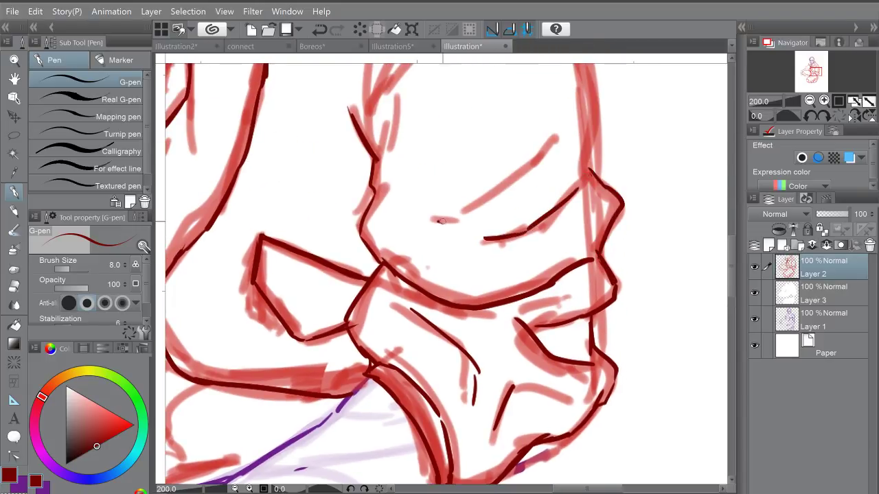
{"action": "left_click_drag", "start_coordinate": [439, 221], "coordinate": [493, 204]}
{"action": "left_click_drag", "start_coordinate": [492, 205], "coordinate": [545, 150]}
{"action": "key", "text": "ctrl+z"}
{"action": "left_click_drag", "start_coordinate": [576, 171], "coordinate": [572, 209]}
{"action": "mouse_move", "coordinate": [489, 243]}
{"action": "left_mouse_down"}
{"action": "mouse_move", "coordinate": [527, 217]}
{"action": "mouse_move", "coordinate": [550, 180]}
{"action": "left_mouse_up"}
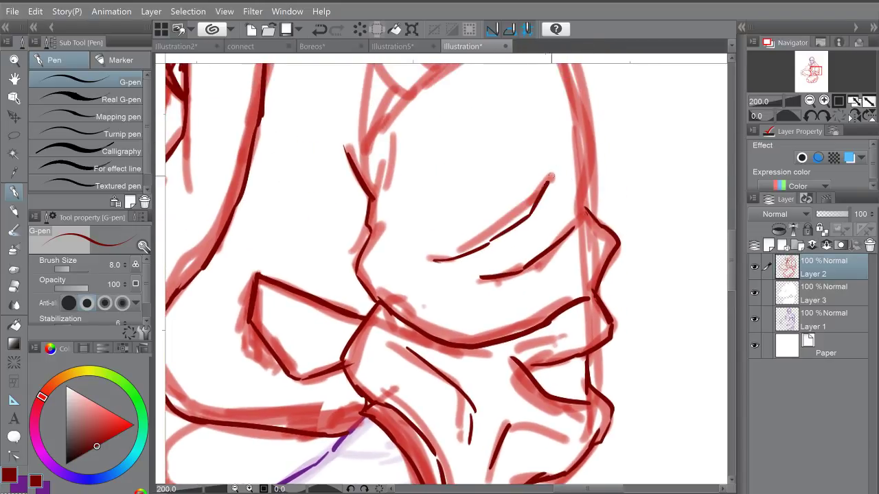
Step: Trace the upper sleeve's outer contour in dark red from the elbow folds up to the shoulder
{"action": "left_click_drag", "start_coordinate": [577, 93], "coordinate": [577, 173]}
{"action": "scroll", "coordinate": [577, 173], "scroll_direction": "down", "scroll_amount": 1}
{"action": "mouse_move", "coordinate": [547, 89]}
{"action": "left_mouse_down"}
{"action": "mouse_move", "coordinate": [586, 232]}
{"action": "mouse_move", "coordinate": [573, 277]}
{"action": "mouse_move", "coordinate": [585, 250]}
{"action": "left_mouse_up"}
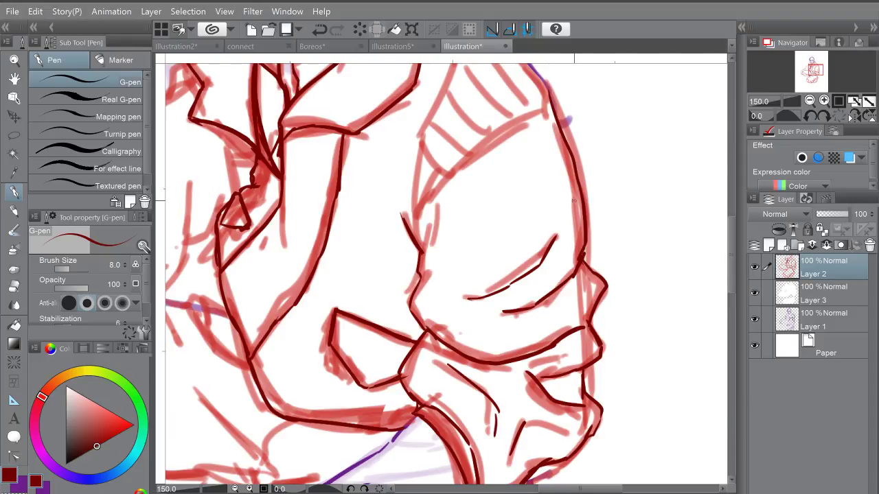
{"action": "scroll", "coordinate": [574, 201], "scroll_direction": "down", "scroll_amount": 1}
{"action": "left_click_drag", "start_coordinate": [493, 197], "coordinate": [466, 228]}
{"action": "scroll", "coordinate": [464, 226], "scroll_direction": "up", "scroll_amount": 2}
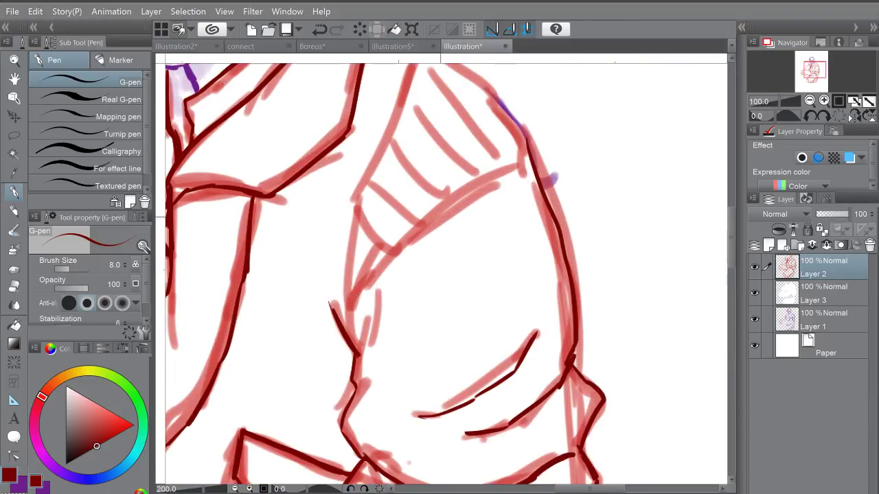
Step: Trace the shoulder panel's curved lower seam and narrow end in dark red, and add short ribs across that end
{"action": "mouse_move", "coordinate": [367, 294]}
{"action": "left_mouse_down"}
{"action": "mouse_move", "coordinate": [406, 248]}
{"action": "mouse_move", "coordinate": [520, 171]}
{"action": "mouse_move", "coordinate": [538, 165]}
{"action": "mouse_move", "coordinate": [543, 209]}
{"action": "left_mouse_up"}
{"action": "left_click_drag", "start_coordinate": [463, 219], "coordinate": [457, 228]}
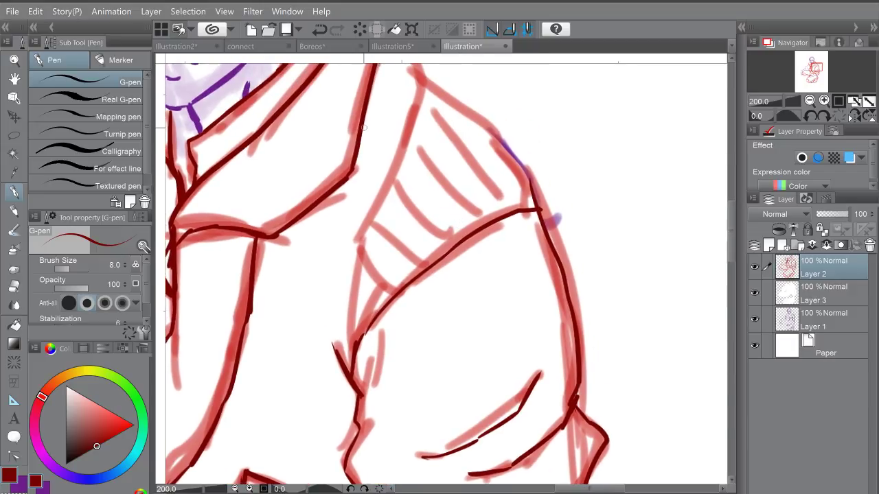
{"action": "mouse_move", "coordinate": [362, 250]}
{"action": "left_mouse_down"}
{"action": "mouse_move", "coordinate": [347, 318]}
{"action": "mouse_move", "coordinate": [349, 365]}
{"action": "left_mouse_up"}
{"action": "left_click_drag", "start_coordinate": [346, 317], "coordinate": [361, 331]}
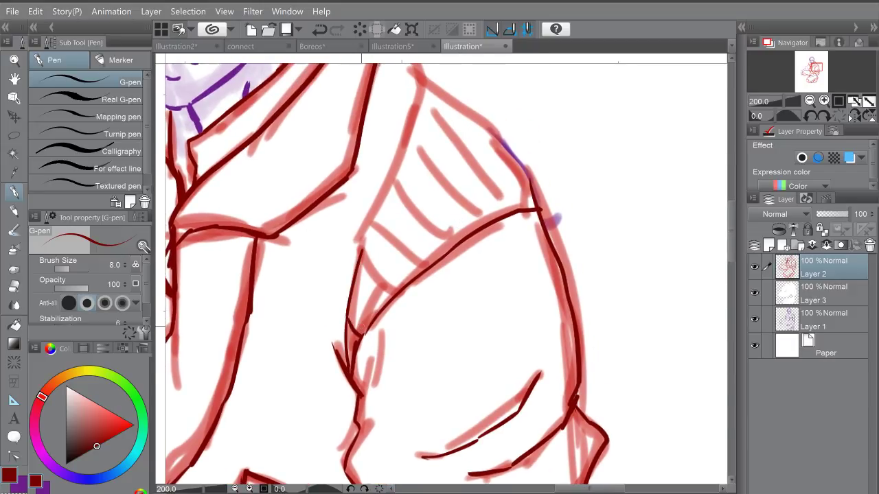
{"action": "left_click_drag", "start_coordinate": [350, 297], "coordinate": [376, 324]}
{"action": "left_click_drag", "start_coordinate": [355, 265], "coordinate": [389, 305]}
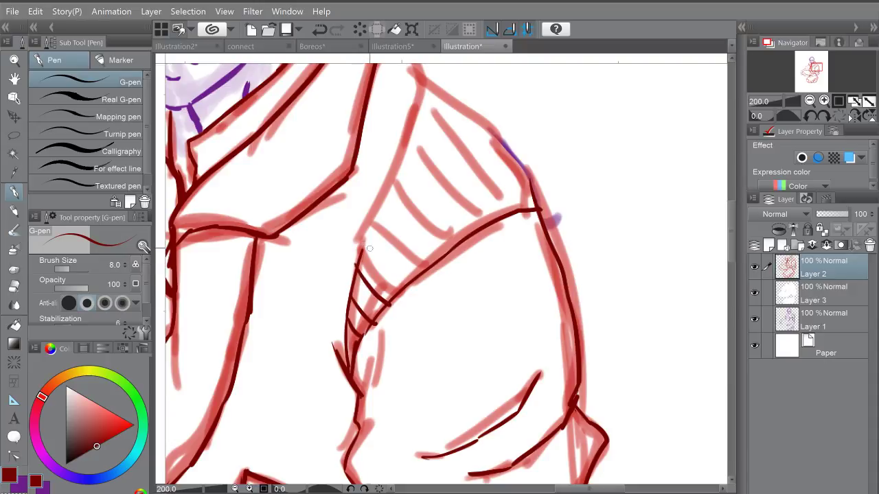
Step: Complete the shoulder panel's outline in dark red and fill its wider part with four slanted rib lines
{"action": "left_click_drag", "start_coordinate": [360, 249], "coordinate": [383, 194]}
{"action": "mouse_move", "coordinate": [407, 241]}
{"action": "left_mouse_down"}
{"action": "mouse_move", "coordinate": [402, 327]}
{"action": "mouse_move", "coordinate": [406, 203]}
{"action": "mouse_move", "coordinate": [421, 167]}
{"action": "mouse_move", "coordinate": [477, 209]}
{"action": "mouse_move", "coordinate": [528, 269]}
{"action": "mouse_move", "coordinate": [535, 297]}
{"action": "left_mouse_up"}
{"action": "mouse_move", "coordinate": [411, 203]}
{"action": "left_mouse_down"}
{"action": "mouse_move", "coordinate": [459, 237]}
{"action": "mouse_move", "coordinate": [499, 298]}
{"action": "left_mouse_up"}
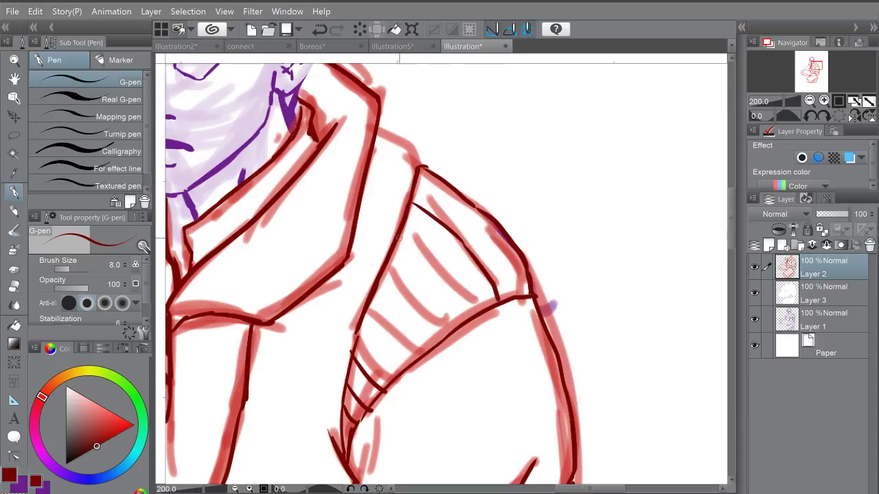
{"action": "left_click_drag", "start_coordinate": [400, 237], "coordinate": [462, 317]}
{"action": "left_click_drag", "start_coordinate": [384, 276], "coordinate": [434, 337]}
{"action": "left_click_drag", "start_coordinate": [367, 309], "coordinate": [418, 351]}
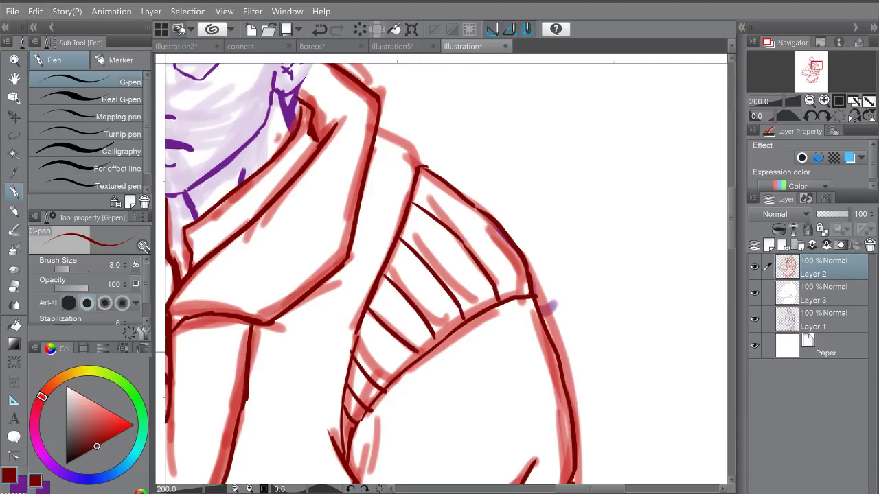
Step: Trace the shoulder line between the collar and the ribbed panel, and add a broken crease line beneath it
{"action": "left_click_drag", "start_coordinate": [414, 308], "coordinate": [435, 363]}
{"action": "mouse_move", "coordinate": [397, 181]}
{"action": "left_mouse_down"}
{"action": "mouse_move", "coordinate": [438, 210]}
{"action": "mouse_move", "coordinate": [421, 259]}
{"action": "left_mouse_up"}
{"action": "key", "text": "ctrl+z"}
{"action": "left_click_drag", "start_coordinate": [423, 213], "coordinate": [404, 279]}
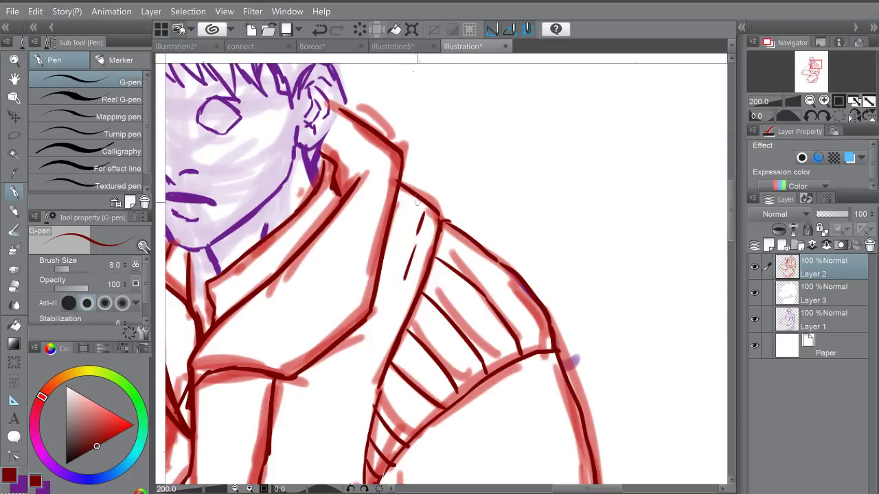
{"action": "scroll", "coordinate": [417, 197], "scroll_direction": "down", "scroll_amount": 3}
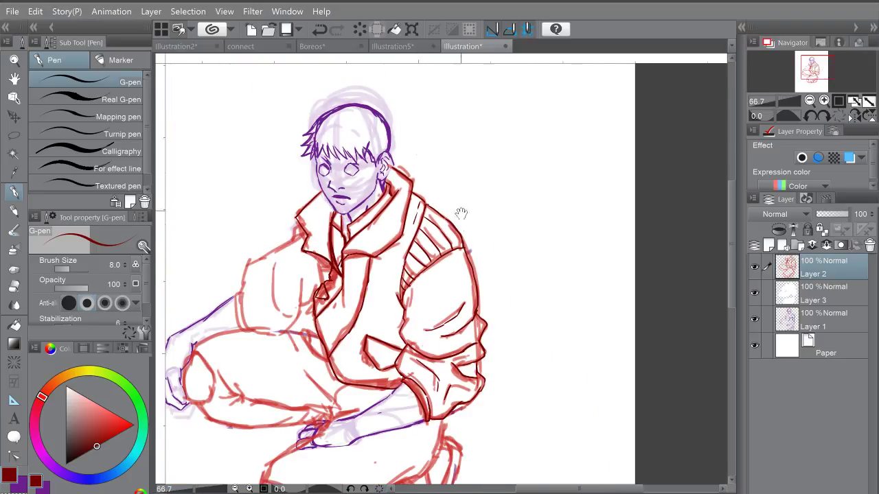
Step: Trace the trouser creases below the jacket hem in dark red, where the raised leg's folds converge above the hand
{"action": "left_click_drag", "start_coordinate": [461, 212], "coordinate": [476, 156]}
{"action": "left_click_drag", "start_coordinate": [473, 263], "coordinate": [487, 217]}
{"action": "scroll", "coordinate": [486, 217], "scroll_direction": "up", "scroll_amount": 2}
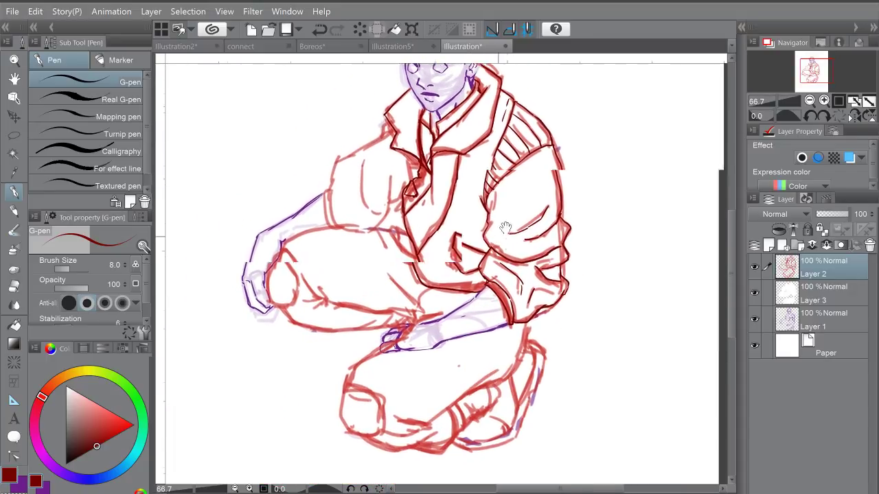
{"action": "left_click_drag", "start_coordinate": [377, 274], "coordinate": [421, 180]}
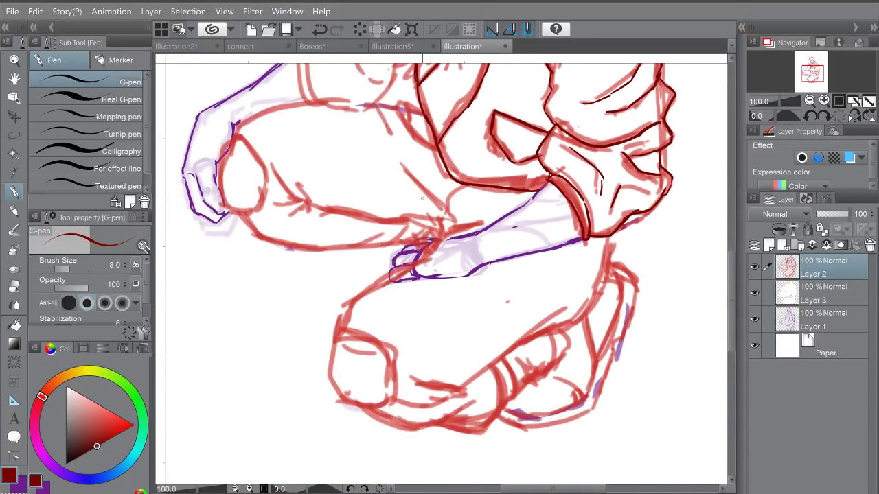
{"action": "scroll", "coordinate": [421, 180], "scroll_direction": "up", "scroll_amount": 1}
{"action": "mouse_move", "coordinate": [433, 289]}
{"action": "left_mouse_down"}
{"action": "mouse_move", "coordinate": [441, 295]}
{"action": "mouse_move", "coordinate": [414, 307]}
{"action": "mouse_move", "coordinate": [433, 300]}
{"action": "mouse_move", "coordinate": [429, 287]}
{"action": "mouse_move", "coordinate": [392, 309]}
{"action": "mouse_move", "coordinate": [377, 304]}
{"action": "mouse_move", "coordinate": [378, 285]}
{"action": "left_mouse_up"}
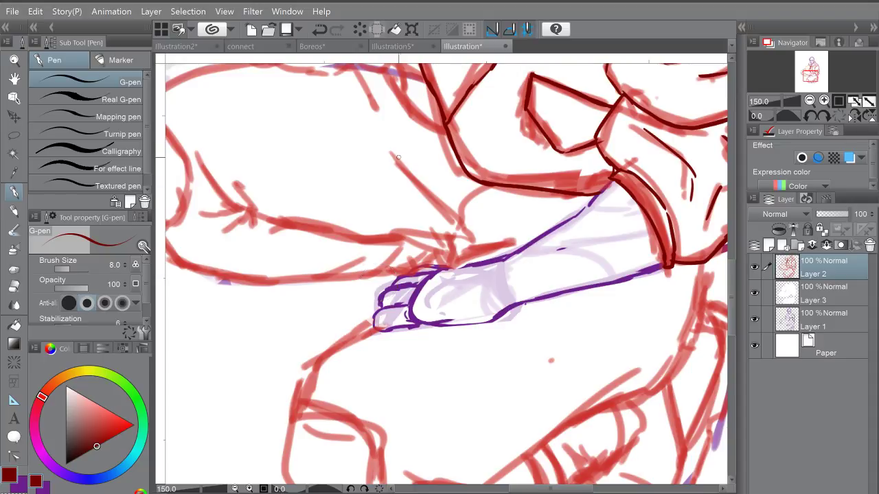
{"action": "left_click_drag", "start_coordinate": [398, 157], "coordinate": [474, 238]}
{"action": "mouse_move", "coordinate": [399, 230]}
{"action": "left_mouse_down"}
{"action": "mouse_move", "coordinate": [461, 239]}
{"action": "mouse_move", "coordinate": [487, 184]}
{"action": "left_mouse_up"}
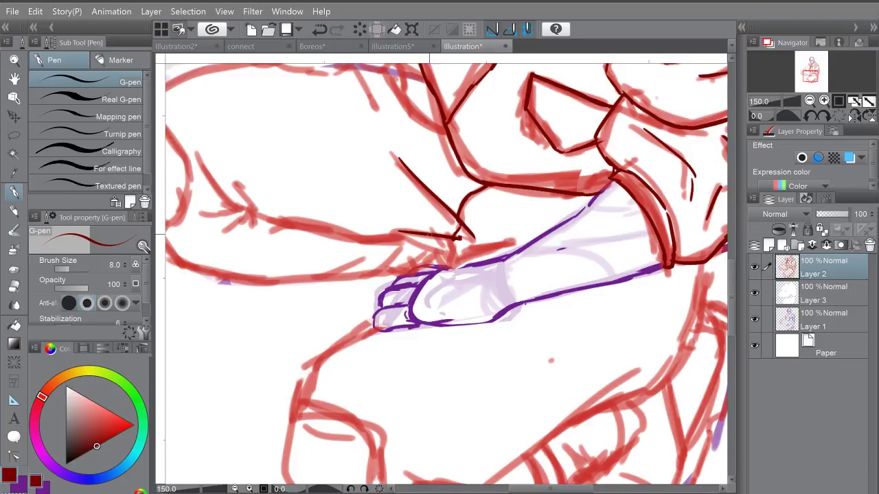
{"action": "left_click_drag", "start_coordinate": [429, 235], "coordinate": [447, 267]}
{"action": "mouse_move", "coordinate": [446, 263]}
{"action": "left_mouse_down"}
{"action": "mouse_move", "coordinate": [442, 245]}
{"action": "mouse_move", "coordinate": [371, 235]}
{"action": "left_mouse_up"}
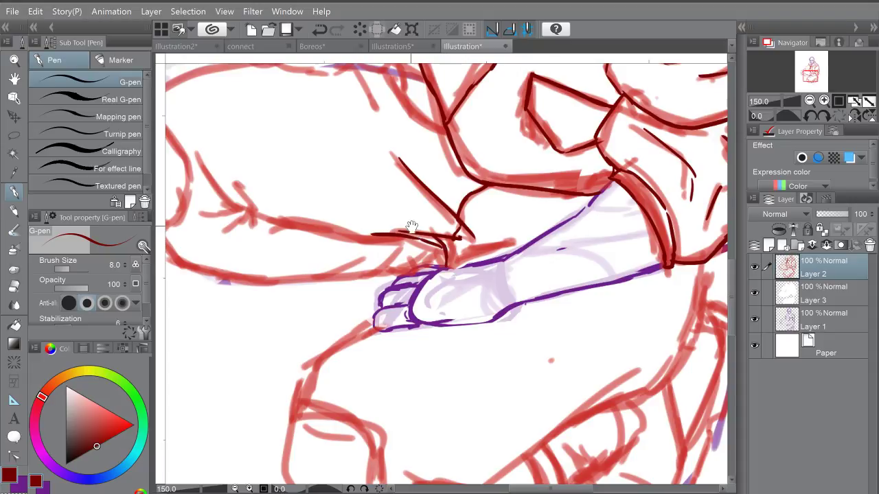
Step: Trace the long fold between the raised leg's thigh and calf in dark red, from the hand towards the knee
{"action": "left_click_drag", "start_coordinate": [544, 170], "coordinate": [587, 253]}
{"action": "mouse_move", "coordinate": [447, 252]}
{"action": "left_mouse_down"}
{"action": "mouse_move", "coordinate": [456, 270]}
{"action": "mouse_move", "coordinate": [475, 259]}
{"action": "mouse_move", "coordinate": [484, 270]}
{"action": "left_mouse_up"}
{"action": "left_click_drag", "start_coordinate": [408, 206], "coordinate": [433, 255]}
{"action": "left_click_drag", "start_coordinate": [372, 174], "coordinate": [394, 218]}
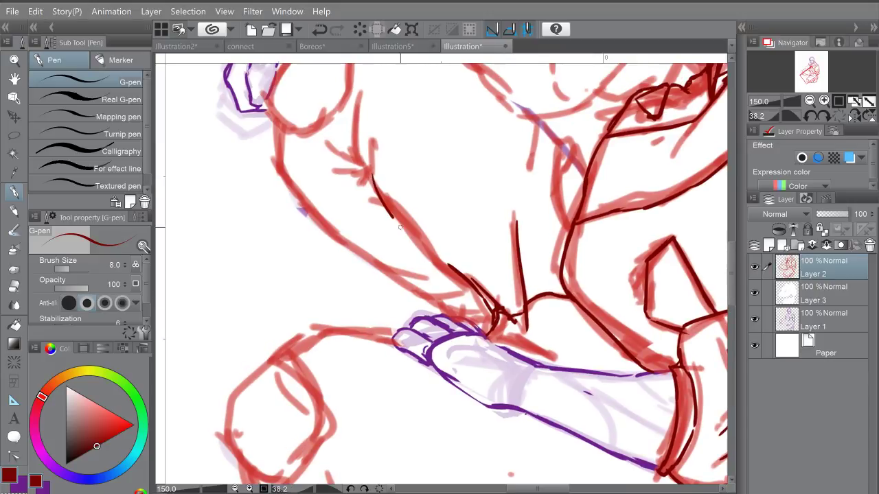
{"action": "key", "text": "ctrl+z"}
{"action": "mouse_move", "coordinate": [370, 173]}
{"action": "left_mouse_down"}
{"action": "mouse_move", "coordinate": [420, 241]}
{"action": "mouse_move", "coordinate": [459, 275]}
{"action": "mouse_move", "coordinate": [451, 261]}
{"action": "mouse_move", "coordinate": [462, 287]}
{"action": "left_mouse_up"}
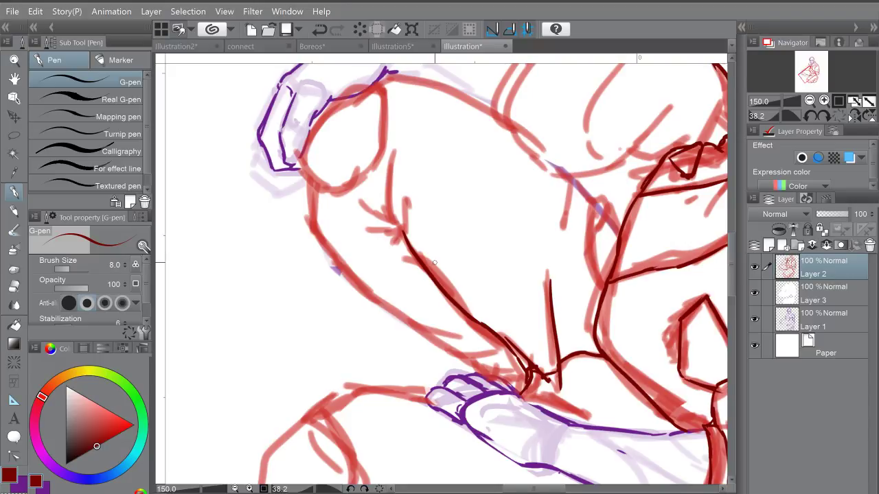
Step: Add short branching dark red creases at the knee end of the raised leg's long fold
{"action": "left_click_drag", "start_coordinate": [403, 233], "coordinate": [404, 196]}
{"action": "mouse_move", "coordinate": [398, 228]}
{"action": "left_mouse_down"}
{"action": "mouse_move", "coordinate": [390, 177]}
{"action": "mouse_move", "coordinate": [381, 215]}
{"action": "mouse_move", "coordinate": [365, 203]}
{"action": "left_mouse_up"}
{"action": "mouse_move", "coordinate": [374, 215]}
{"action": "left_mouse_down"}
{"action": "mouse_move", "coordinate": [397, 226]}
{"action": "mouse_move", "coordinate": [369, 229]}
{"action": "mouse_move", "coordinate": [399, 230]}
{"action": "left_mouse_up"}
{"action": "left_click_drag", "start_coordinate": [399, 229], "coordinate": [394, 239]}
{"action": "left_click_drag", "start_coordinate": [448, 270], "coordinate": [448, 272]}
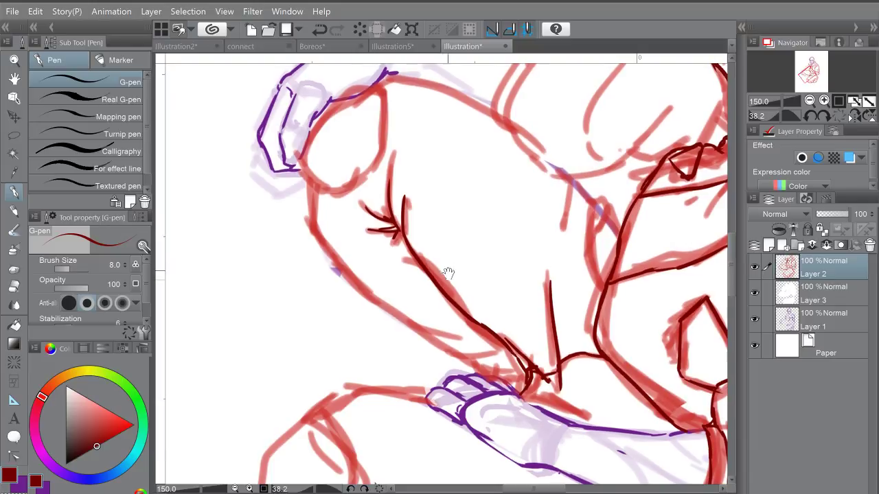
Step: Trace the raised thigh's upper contour in dark red towards the knee, including the small folds beside the jacket front
{"action": "left_click", "coordinate": [378, 489]}
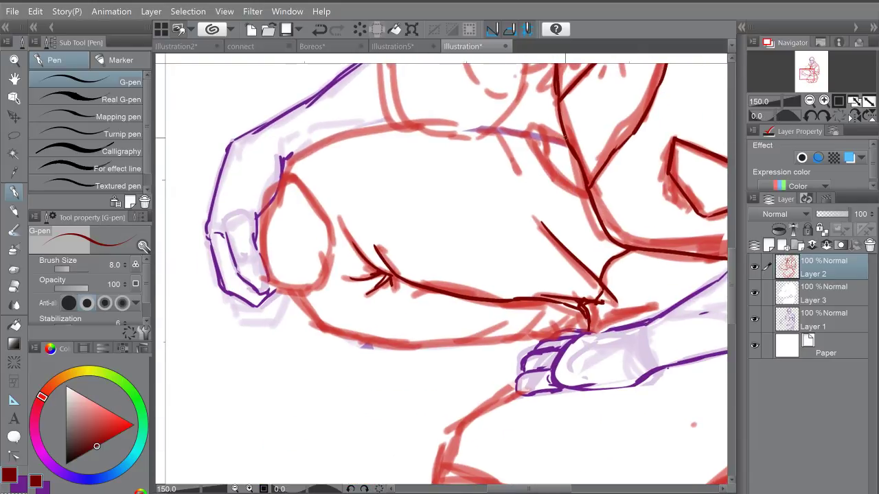
{"action": "mouse_move", "coordinate": [565, 137]}
{"action": "left_mouse_down"}
{"action": "mouse_move", "coordinate": [511, 121]}
{"action": "mouse_move", "coordinate": [461, 129]}
{"action": "mouse_move", "coordinate": [366, 186]}
{"action": "mouse_move", "coordinate": [357, 176]}
{"action": "mouse_move", "coordinate": [367, 146]}
{"action": "mouse_move", "coordinate": [344, 207]}
{"action": "left_mouse_up"}
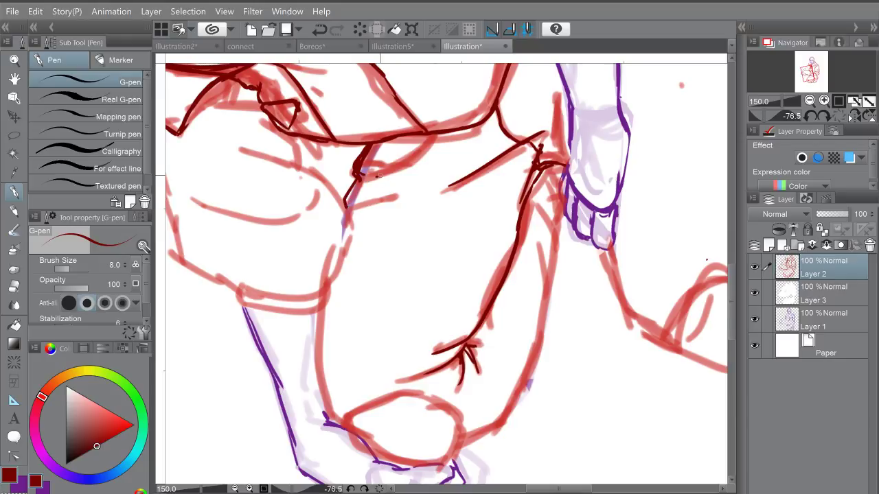
{"action": "scroll", "coordinate": [332, 150], "scroll_direction": "down", "scroll_amount": 2}
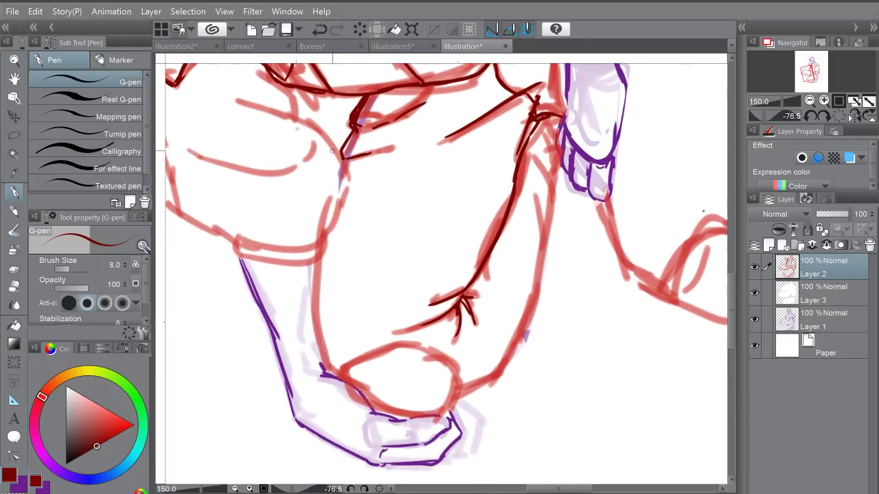
{"action": "left_click_drag", "start_coordinate": [321, 237], "coordinate": [319, 325]}
{"action": "mouse_move", "coordinate": [317, 282]}
{"action": "left_mouse_down"}
{"action": "mouse_move", "coordinate": [327, 366]}
{"action": "mouse_move", "coordinate": [317, 256]}
{"action": "left_mouse_up"}
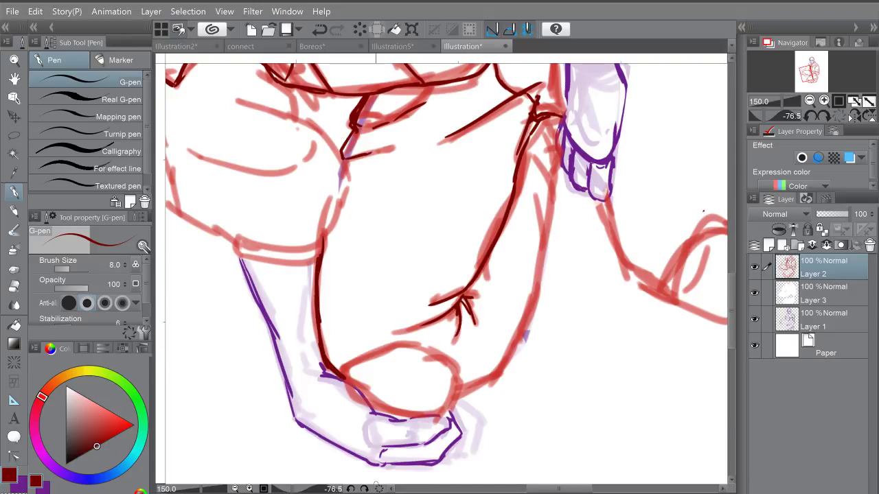
Step: Outline the raised knee's oval in dark red and trace the calf's underside to a short cuff line near the hand
{"action": "left_click", "coordinate": [379, 488]}
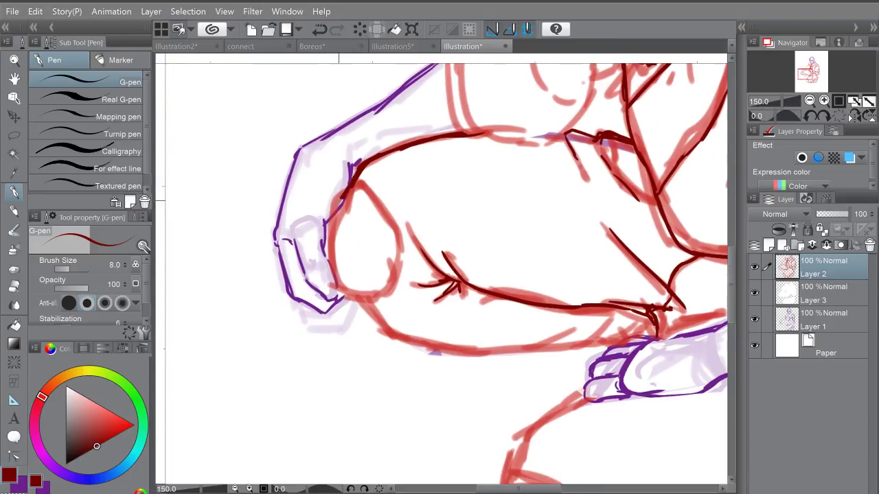
{"action": "mouse_move", "coordinate": [340, 198]}
{"action": "left_mouse_down"}
{"action": "mouse_move", "coordinate": [328, 230]}
{"action": "mouse_move", "coordinate": [333, 284]}
{"action": "mouse_move", "coordinate": [364, 306]}
{"action": "mouse_move", "coordinate": [380, 296]}
{"action": "mouse_move", "coordinate": [399, 258]}
{"action": "mouse_move", "coordinate": [354, 178]}
{"action": "left_mouse_up"}
{"action": "mouse_move", "coordinate": [399, 260]}
{"action": "left_mouse_down"}
{"action": "mouse_move", "coordinate": [366, 190]}
{"action": "mouse_move", "coordinate": [353, 179]}
{"action": "mouse_move", "coordinate": [337, 191]}
{"action": "mouse_move", "coordinate": [330, 216]}
{"action": "mouse_move", "coordinate": [354, 302]}
{"action": "left_mouse_up"}
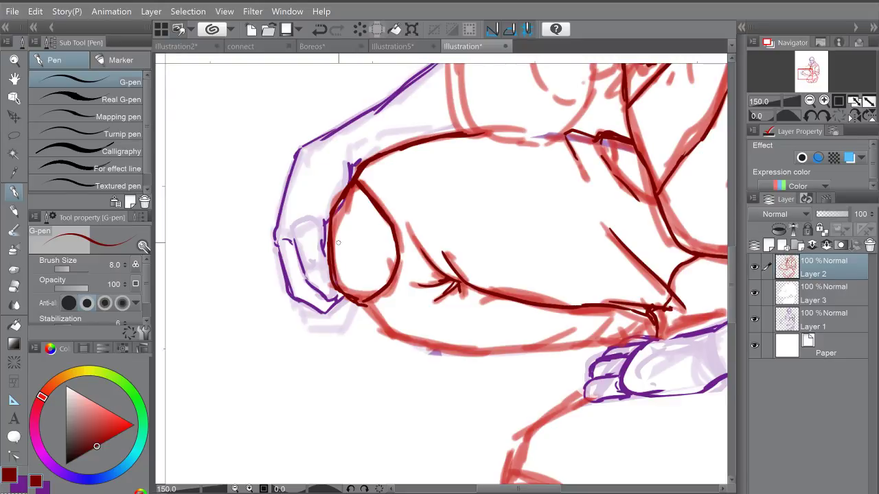
{"action": "mouse_move", "coordinate": [567, 180]}
{"action": "left_mouse_down"}
{"action": "mouse_move", "coordinate": [627, 247]}
{"action": "mouse_move", "coordinate": [531, 305]}
{"action": "mouse_move", "coordinate": [554, 259]}
{"action": "left_mouse_up"}
{"action": "left_click_drag", "start_coordinate": [398, 169], "coordinate": [392, 200]}
{"action": "mouse_move", "coordinate": [396, 168]}
{"action": "left_mouse_down"}
{"action": "mouse_move", "coordinate": [391, 195]}
{"action": "mouse_move", "coordinate": [406, 271]}
{"action": "mouse_move", "coordinate": [495, 384]}
{"action": "mouse_move", "coordinate": [514, 364]}
{"action": "mouse_move", "coordinate": [483, 374]}
{"action": "mouse_move", "coordinate": [506, 411]}
{"action": "mouse_move", "coordinate": [481, 375]}
{"action": "left_mouse_up"}
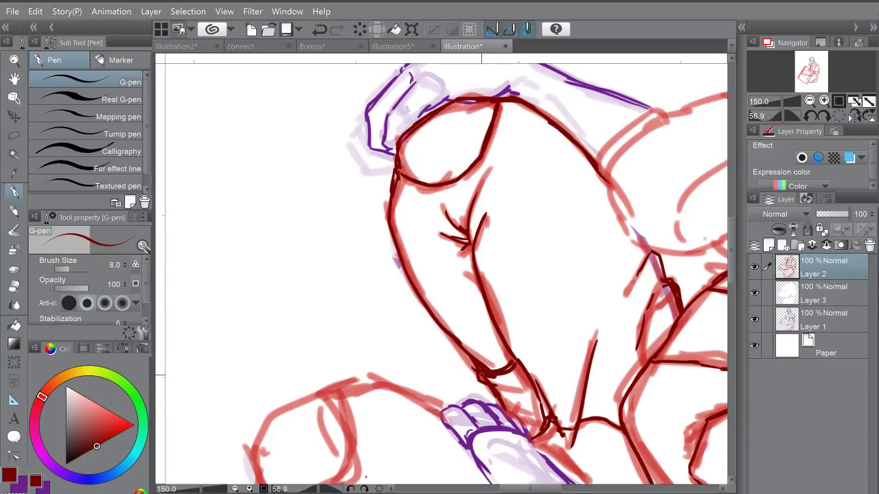
Step: Trace the kneeling leg's rear contour in dark red from the sleeve cuff down to the fold between thigh and calf
{"action": "left_click", "coordinate": [379, 489]}
{"action": "scroll", "coordinate": [444, 179], "scroll_direction": "down", "scroll_amount": 2}
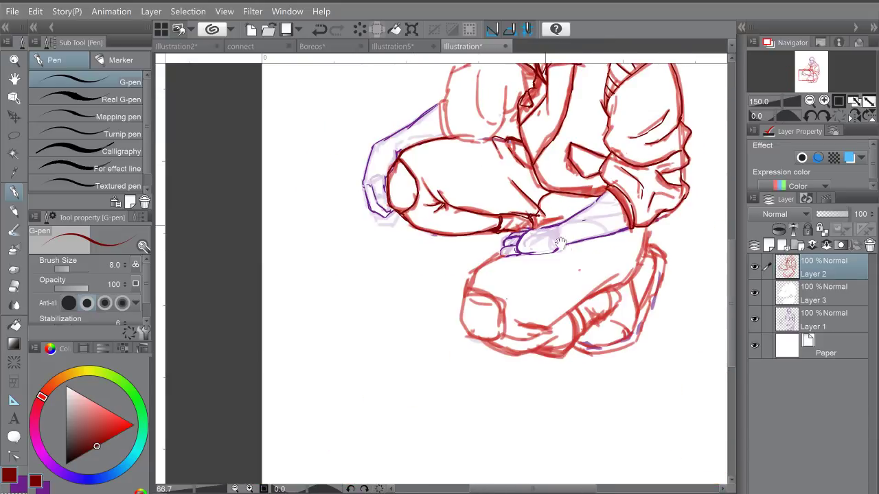
{"action": "left_click_drag", "start_coordinate": [592, 234], "coordinate": [535, 200]}
{"action": "scroll", "coordinate": [536, 199], "scroll_direction": "up", "scroll_amount": 1}
{"action": "left_click_drag", "start_coordinate": [585, 187], "coordinate": [545, 196]}
{"action": "mouse_move", "coordinate": [475, 303]}
{"action": "left_mouse_down"}
{"action": "mouse_move", "coordinate": [501, 301]}
{"action": "mouse_move", "coordinate": [570, 196]}
{"action": "left_mouse_up"}
{"action": "left_click_drag", "start_coordinate": [558, 231], "coordinate": [604, 176]}
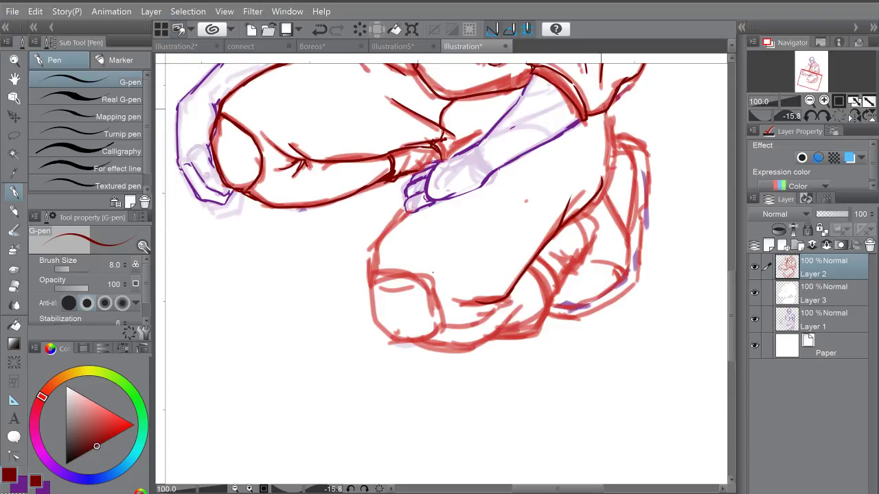
{"action": "left_click_drag", "start_coordinate": [607, 110], "coordinate": [589, 205]}
{"action": "left_click_drag", "start_coordinate": [522, 237], "coordinate": [555, 236]}
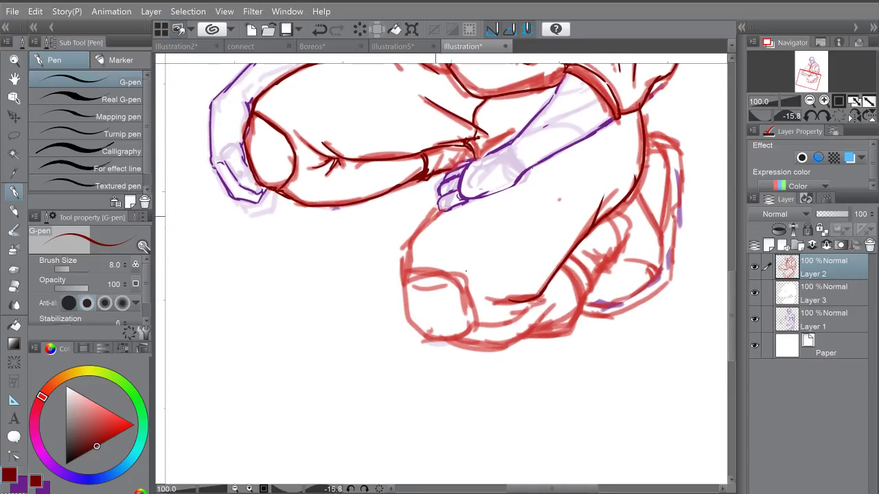
Step: Trace the kneeling thigh's front edge down from the hand and outline the rounded knee patch in dark red
{"action": "mouse_move", "coordinate": [443, 210]}
{"action": "left_mouse_down"}
{"action": "mouse_move", "coordinate": [413, 232]}
{"action": "mouse_move", "coordinate": [407, 252]}
{"action": "mouse_move", "coordinate": [412, 311]}
{"action": "mouse_move", "coordinate": [438, 299]}
{"action": "mouse_move", "coordinate": [495, 318]}
{"action": "mouse_move", "coordinate": [472, 259]}
{"action": "mouse_move", "coordinate": [485, 310]}
{"action": "left_mouse_up"}
{"action": "scroll", "coordinate": [403, 223], "scroll_direction": "up", "scroll_amount": 1}
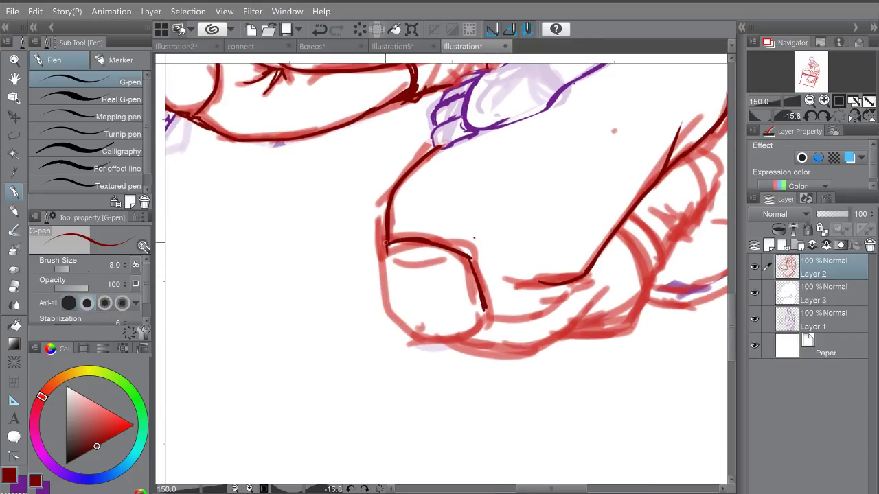
{"action": "mouse_move", "coordinate": [386, 242]}
{"action": "left_mouse_down"}
{"action": "mouse_move", "coordinate": [397, 321]}
{"action": "mouse_move", "coordinate": [429, 345]}
{"action": "mouse_move", "coordinate": [477, 325]}
{"action": "mouse_move", "coordinate": [483, 311]}
{"action": "mouse_move", "coordinate": [443, 339]}
{"action": "mouse_move", "coordinate": [482, 316]}
{"action": "left_mouse_up"}
{"action": "left_click_drag", "start_coordinate": [495, 245], "coordinate": [425, 211]}
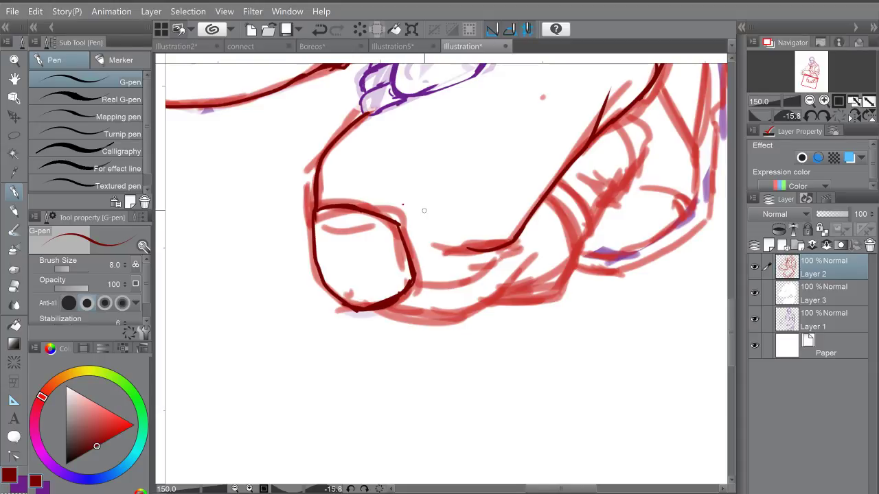
Step: Trace the kneeling leg's underside in dark red from the knee patch back to the overlapping fold beneath the calf
{"action": "left_click_drag", "start_coordinate": [556, 208], "coordinate": [568, 346]}
{"action": "left_click_drag", "start_coordinate": [524, 273], "coordinate": [518, 246]}
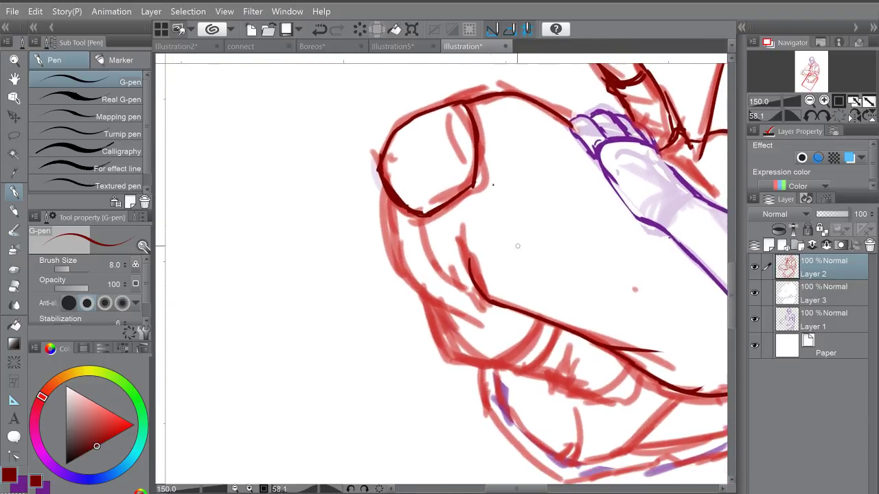
{"action": "mouse_move", "coordinate": [383, 175]}
{"action": "left_mouse_down"}
{"action": "mouse_move", "coordinate": [386, 253]}
{"action": "mouse_move", "coordinate": [458, 318]}
{"action": "mouse_move", "coordinate": [429, 307]}
{"action": "mouse_move", "coordinate": [446, 353]}
{"action": "mouse_move", "coordinate": [489, 360]}
{"action": "left_mouse_up"}
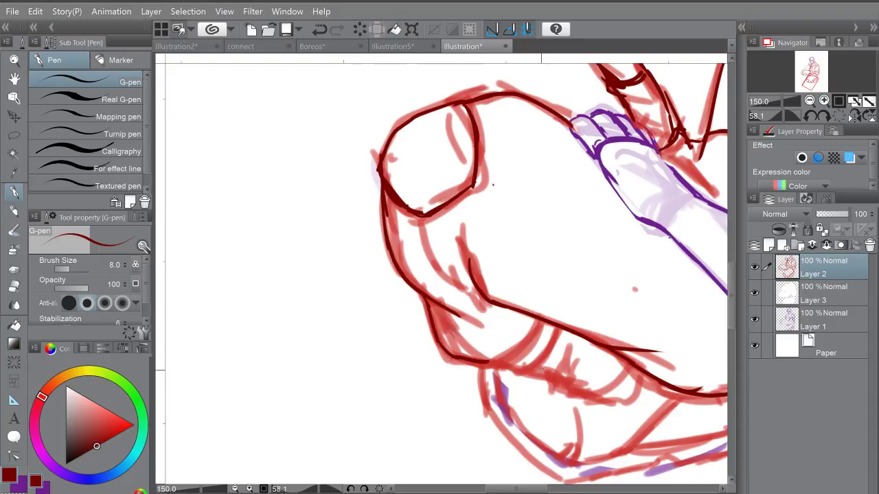
{"action": "left_click", "coordinate": [378, 487]}
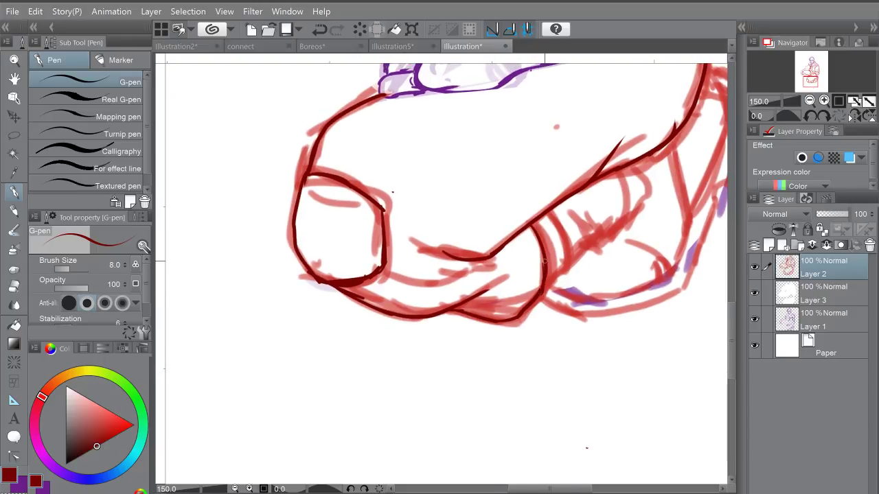
Step: Draw the curved trouser folds behind the kneeling knee and the slanted lower-leg edge with its small forked end in dark red
{"action": "left_click_drag", "start_coordinate": [546, 281], "coordinate": [563, 268]}
{"action": "left_click_drag", "start_coordinate": [548, 211], "coordinate": [563, 268]}
{"action": "left_click_drag", "start_coordinate": [620, 185], "coordinate": [568, 160]}
{"action": "mouse_move", "coordinate": [541, 251]}
{"action": "left_mouse_down"}
{"action": "mouse_move", "coordinate": [599, 162]}
{"action": "mouse_move", "coordinate": [608, 172]}
{"action": "mouse_move", "coordinate": [604, 218]}
{"action": "left_mouse_up"}
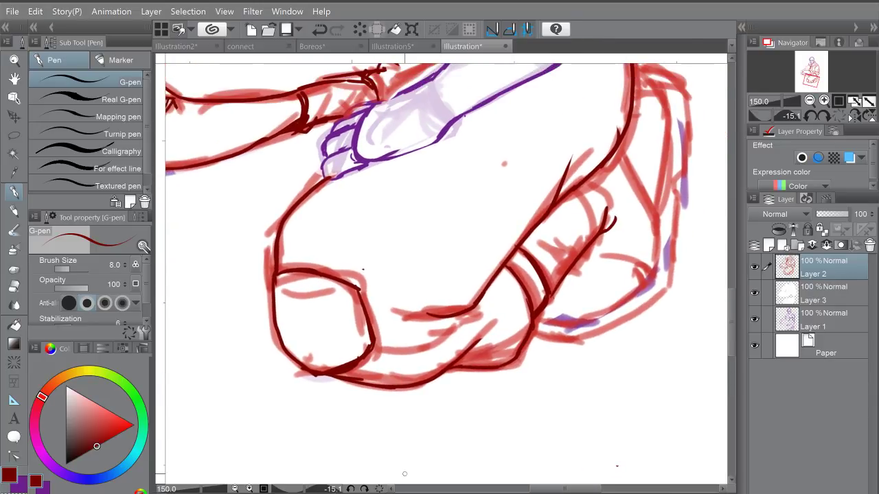
Step: Trace the inner contour of the tucked foot in dark red from the rear of the thigh around to the knee folds
{"action": "left_click", "coordinate": [379, 489]}
{"action": "left_click_drag", "start_coordinate": [525, 323], "coordinate": [403, 347]}
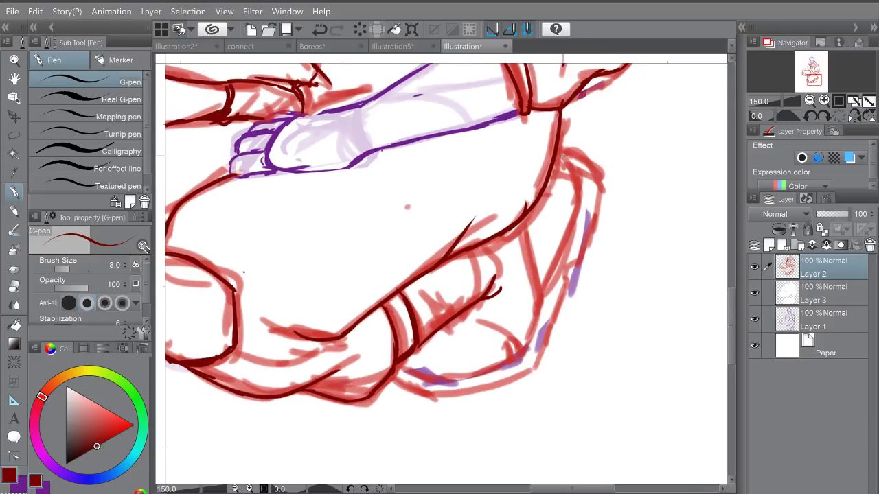
{"action": "mouse_move", "coordinate": [558, 152]}
{"action": "left_mouse_down"}
{"action": "mouse_move", "coordinate": [575, 169]}
{"action": "mouse_move", "coordinate": [571, 226]}
{"action": "mouse_move", "coordinate": [550, 274]}
{"action": "left_mouse_up"}
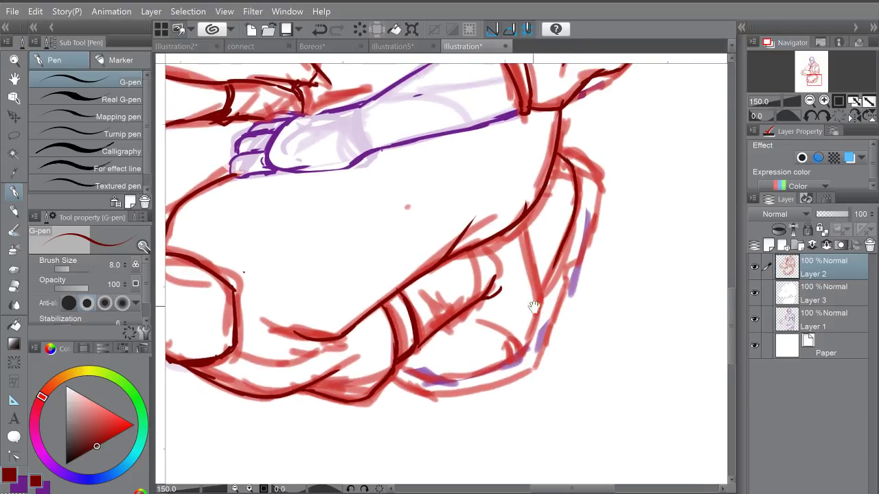
{"action": "left_click_drag", "start_coordinate": [533, 306], "coordinate": [552, 255]}
{"action": "mouse_move", "coordinate": [575, 209]}
{"action": "left_mouse_down"}
{"action": "mouse_move", "coordinate": [544, 293]}
{"action": "mouse_move", "coordinate": [499, 320]}
{"action": "mouse_move", "coordinate": [452, 330]}
{"action": "mouse_move", "coordinate": [417, 315]}
{"action": "mouse_move", "coordinate": [434, 325]}
{"action": "left_mouse_up"}
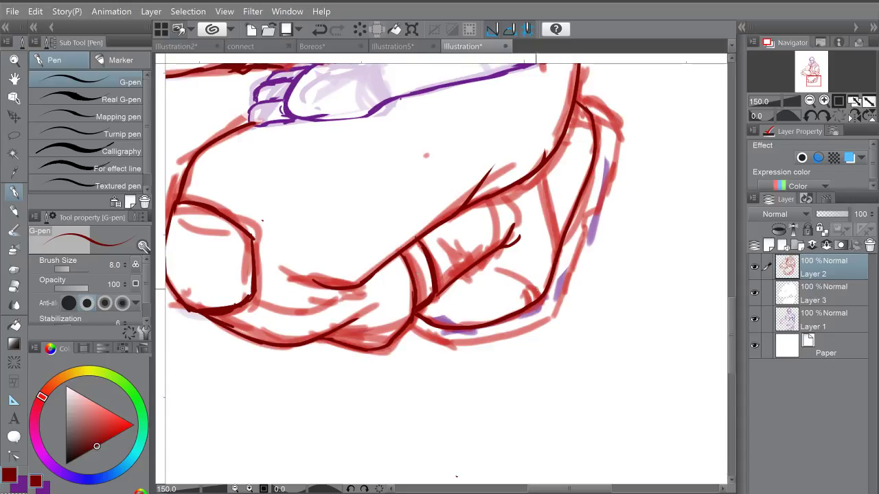
Step: Outline the tucked shoe's sole and stepped heel in dark red outside the foot contour, adding small crease marks at the bend
{"action": "mouse_move", "coordinate": [527, 279]}
{"action": "left_mouse_down"}
{"action": "mouse_move", "coordinate": [537, 302]}
{"action": "mouse_move", "coordinate": [537, 292]}
{"action": "mouse_move", "coordinate": [526, 305]}
{"action": "mouse_move", "coordinate": [541, 288]}
{"action": "mouse_move", "coordinate": [539, 276]}
{"action": "left_mouse_up"}
{"action": "key", "text": "ctrl+z"}
{"action": "mouse_move", "coordinate": [509, 331]}
{"action": "left_mouse_down"}
{"action": "mouse_move", "coordinate": [556, 316]}
{"action": "mouse_move", "coordinate": [583, 227]}
{"action": "mouse_move", "coordinate": [576, 254]}
{"action": "mouse_move", "coordinate": [575, 229]}
{"action": "mouse_move", "coordinate": [596, 211]}
{"action": "left_mouse_up"}
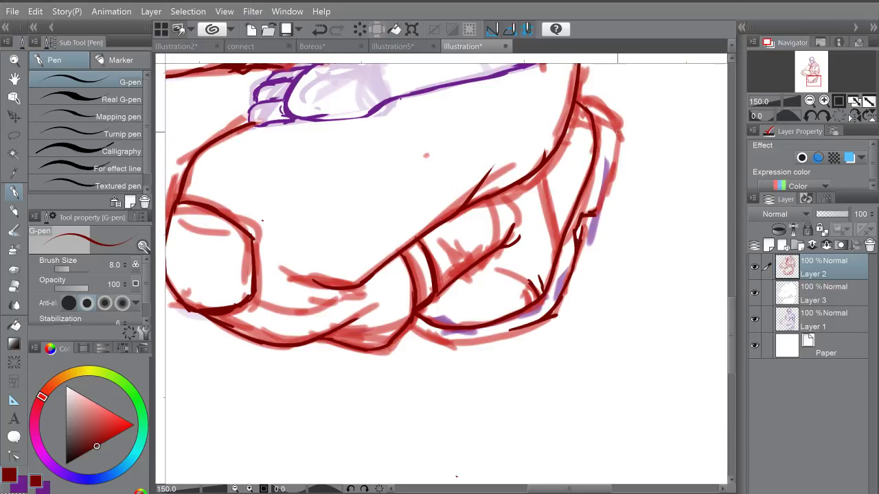
{"action": "left_click_drag", "start_coordinate": [619, 130], "coordinate": [594, 217]}
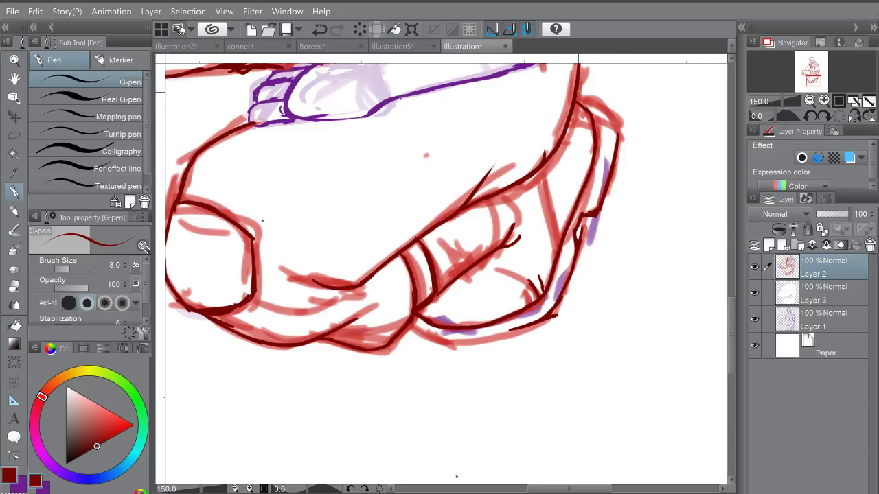
{"action": "mouse_move", "coordinate": [574, 95]}
{"action": "left_mouse_down"}
{"action": "mouse_move", "coordinate": [596, 102]}
{"action": "mouse_move", "coordinate": [622, 146]}
{"action": "left_mouse_up"}
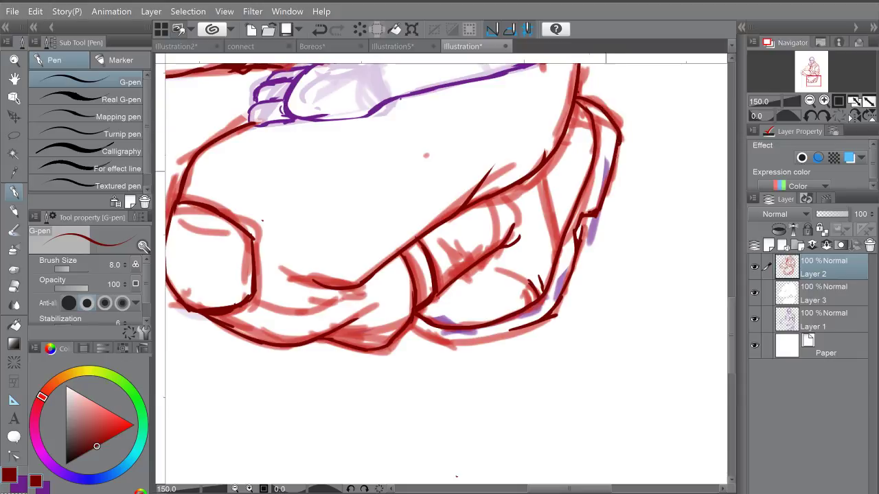
{"action": "mouse_move", "coordinate": [583, 231]}
{"action": "left_mouse_down"}
{"action": "mouse_move", "coordinate": [591, 167]}
{"action": "mouse_move", "coordinate": [562, 244]}
{"action": "mouse_move", "coordinate": [524, 265]}
{"action": "mouse_move", "coordinate": [451, 280]}
{"action": "left_mouse_up"}
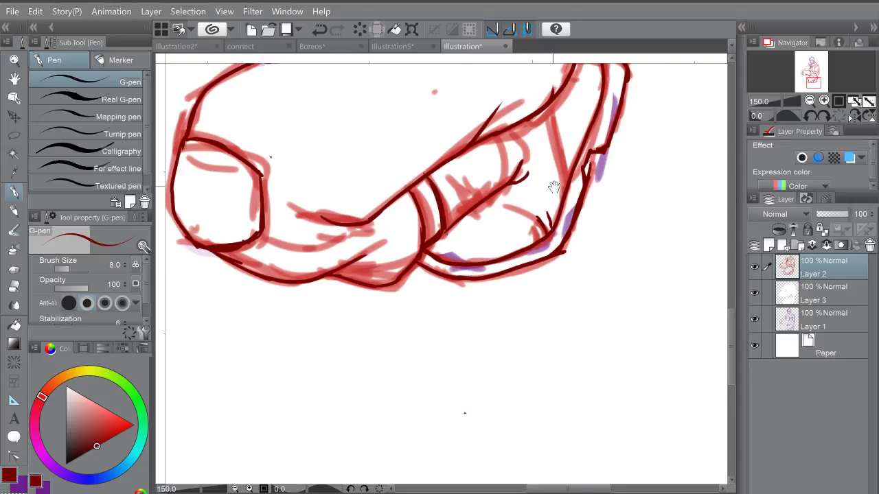
Step: Trace the far sleeve in dark red, covering its lower edge, double cuff band and outer contour up to the shoulder
{"action": "left_click_drag", "start_coordinate": [554, 187], "coordinate": [536, 260]}
{"action": "scroll", "coordinate": [555, 160], "scroll_direction": "down", "scroll_amount": 3}
{"action": "left_click_drag", "start_coordinate": [569, 170], "coordinate": [555, 280]}
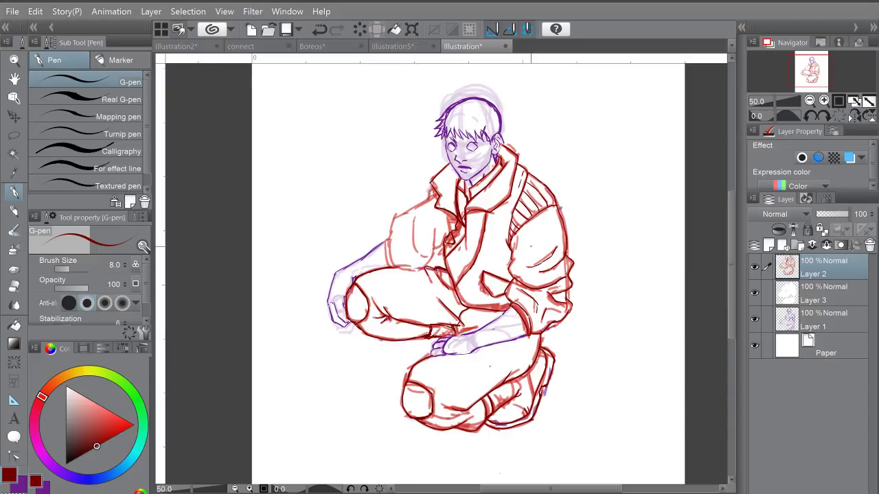
{"action": "scroll", "coordinate": [398, 302], "scroll_direction": "up", "scroll_amount": 5}
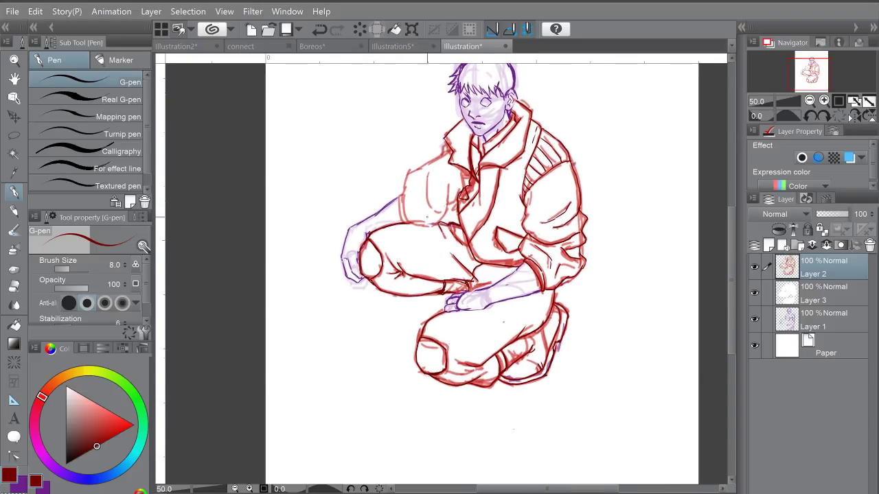
{"action": "scroll", "coordinate": [453, 222], "scroll_direction": "up", "scroll_amount": 5}
{"action": "mouse_move", "coordinate": [347, 240]}
{"action": "left_mouse_down"}
{"action": "mouse_move", "coordinate": [438, 239]}
{"action": "mouse_move", "coordinate": [485, 177]}
{"action": "mouse_move", "coordinate": [502, 176]}
{"action": "mouse_move", "coordinate": [528, 149]}
{"action": "left_mouse_up"}
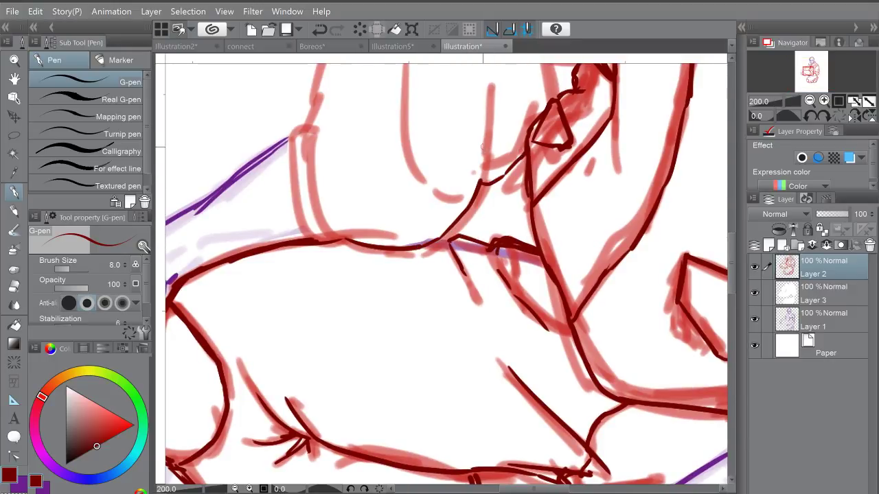
{"action": "left_click_drag", "start_coordinate": [482, 101], "coordinate": [511, 222]}
{"action": "left_click_drag", "start_coordinate": [335, 233], "coordinate": [361, 363]}
{"action": "mouse_move", "coordinate": [318, 255]}
{"action": "left_mouse_down"}
{"action": "mouse_move", "coordinate": [342, 358]}
{"action": "mouse_move", "coordinate": [317, 256]}
{"action": "mouse_move", "coordinate": [333, 244]}
{"action": "mouse_move", "coordinate": [335, 258]}
{"action": "mouse_move", "coordinate": [330, 238]}
{"action": "mouse_move", "coordinate": [344, 179]}
{"action": "mouse_move", "coordinate": [331, 226]}
{"action": "mouse_move", "coordinate": [347, 175]}
{"action": "mouse_move", "coordinate": [371, 155]}
{"action": "mouse_move", "coordinate": [411, 145]}
{"action": "mouse_move", "coordinate": [446, 181]}
{"action": "mouse_move", "coordinate": [433, 173]}
{"action": "mouse_move", "coordinate": [500, 146]}
{"action": "mouse_move", "coordinate": [519, 94]}
{"action": "mouse_move", "coordinate": [497, 146]}
{"action": "mouse_move", "coordinate": [419, 195]}
{"action": "left_mouse_up"}
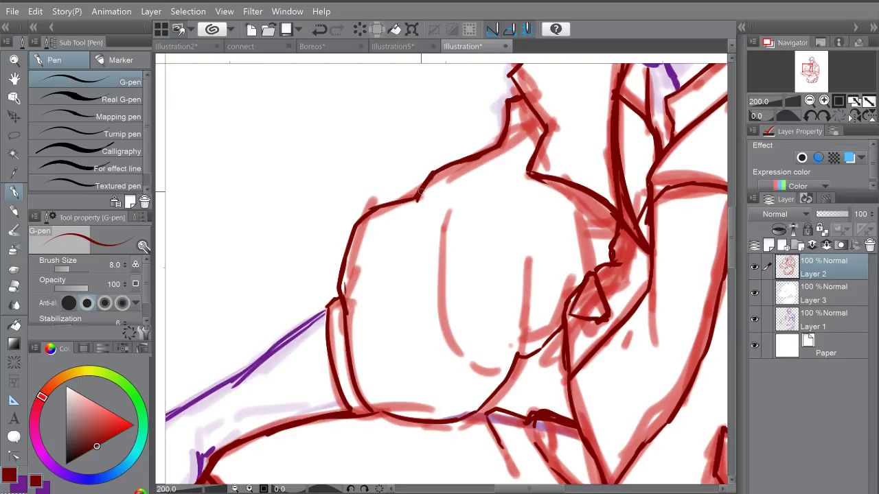
{"action": "left_click_drag", "start_coordinate": [506, 210], "coordinate": [505, 228]}
{"action": "mouse_move", "coordinate": [443, 235]}
{"action": "left_mouse_down"}
{"action": "mouse_move", "coordinate": [514, 302]}
{"action": "mouse_move", "coordinate": [546, 292]}
{"action": "left_mouse_up"}
{"action": "key", "text": "ctrl+z"}
{"action": "key", "text": "ctrl+z"}
{"action": "key", "text": "ctrl+z"}
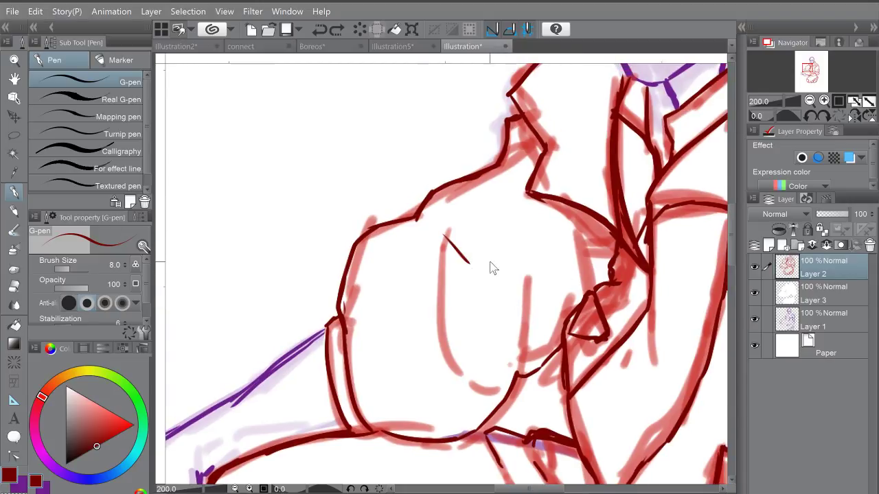
Step: Draw broken, curved fabric folds down the outer half of the far sleeve in dark red and fade the rough fold sketch beneath
{"action": "mouse_move", "coordinate": [451, 235]}
{"action": "left_mouse_down"}
{"action": "mouse_move", "coordinate": [471, 353]}
{"action": "mouse_move", "coordinate": [444, 248]}
{"action": "mouse_move", "coordinate": [416, 308]}
{"action": "left_mouse_up"}
{"action": "left_click_drag", "start_coordinate": [413, 240], "coordinate": [414, 290]}
{"action": "left_click_drag", "start_coordinate": [415, 296], "coordinate": [460, 341]}
{"action": "left_click", "coordinate": [469, 348]}
{"action": "mouse_move", "coordinate": [415, 219]}
{"action": "left_mouse_down"}
{"action": "mouse_move", "coordinate": [413, 261]}
{"action": "mouse_move", "coordinate": [433, 267]}
{"action": "mouse_move", "coordinate": [450, 297]}
{"action": "left_mouse_up"}
{"action": "left_click_drag", "start_coordinate": [466, 307], "coordinate": [504, 338]}
{"action": "left_click_drag", "start_coordinate": [425, 337], "coordinate": [430, 357]}
{"action": "mouse_move", "coordinate": [443, 378]}
{"action": "left_mouse_down"}
{"action": "mouse_move", "coordinate": [453, 388]}
{"action": "mouse_move", "coordinate": [520, 371]}
{"action": "mouse_move", "coordinate": [535, 343]}
{"action": "left_mouse_up"}
{"action": "mouse_move", "coordinate": [519, 375]}
{"action": "left_mouse_down"}
{"action": "mouse_move", "coordinate": [534, 368]}
{"action": "mouse_move", "coordinate": [515, 313]}
{"action": "left_mouse_up"}
{"action": "key", "text": "ctrl+z"}
{"action": "key", "text": "ctrl+z"}
{"action": "key", "text": "ctrl+z"}
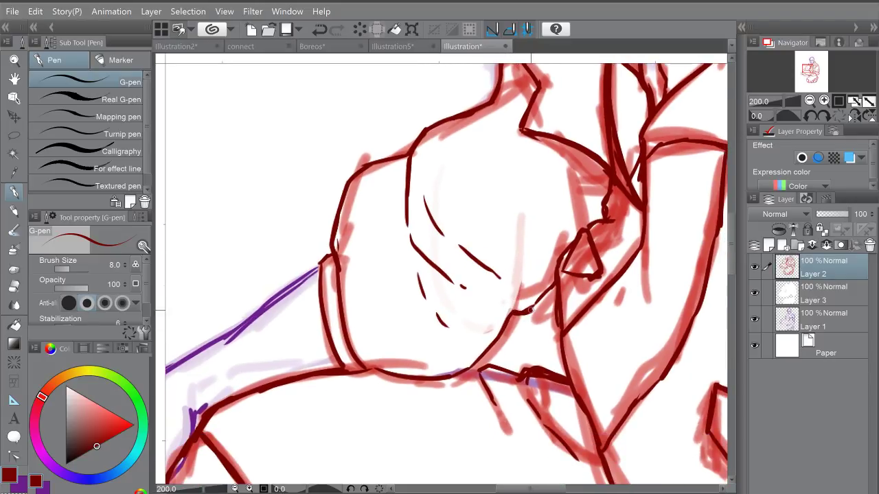
{"action": "left_click_drag", "start_coordinate": [538, 143], "coordinate": [544, 182]}
{"action": "left_click_drag", "start_coordinate": [557, 211], "coordinate": [561, 224]}
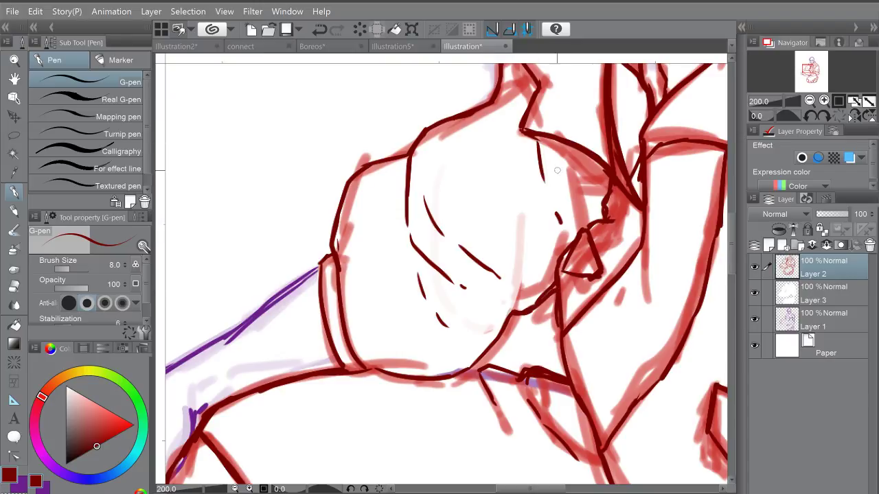
{"action": "key", "text": "ctrl+z"}
{"action": "key", "text": "ctrl+z"}
Step: Draw a long dark red fold on the far sleeve from below the collar point down towards the elbow
{"action": "left_click_drag", "start_coordinate": [501, 139], "coordinate": [524, 225]}
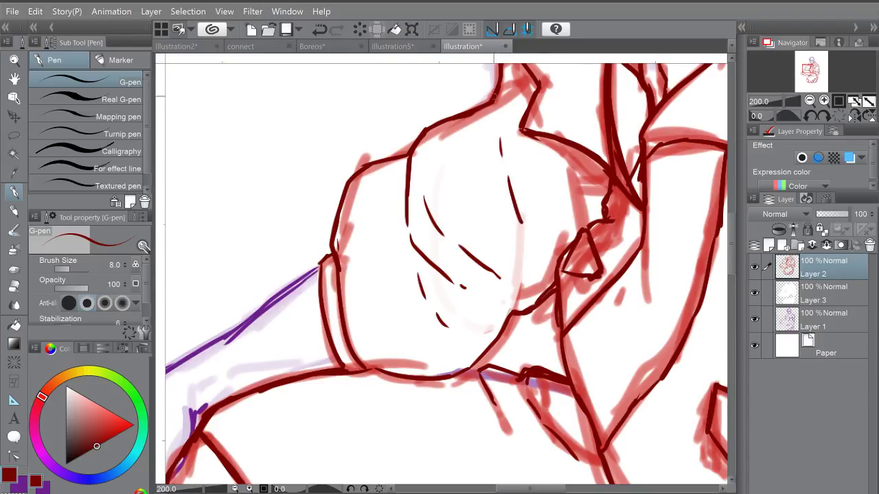
{"action": "left_click_drag", "start_coordinate": [504, 108], "coordinate": [515, 199]}
{"action": "left_click_drag", "start_coordinate": [515, 165], "coordinate": [525, 276]}
{"action": "left_click_drag", "start_coordinate": [515, 206], "coordinate": [528, 290]}
{"action": "left_click_drag", "start_coordinate": [511, 182], "coordinate": [515, 159]}
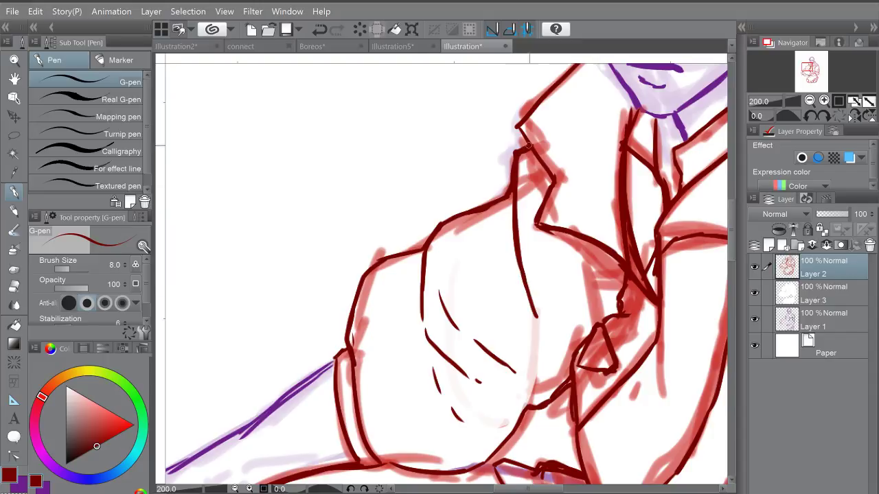
Step: Add a short dark red fold line on the jacket's chest, just below the collar
{"action": "key", "text": "ctrl+minus"}
{"action": "left_click_drag", "start_coordinate": [542, 239], "coordinate": [576, 211]}
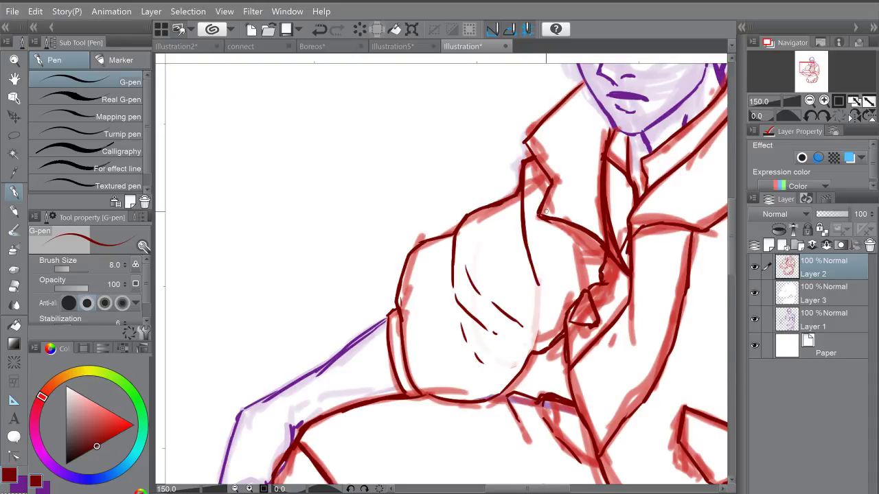
{"action": "left_click_drag", "start_coordinate": [575, 252], "coordinate": [597, 275]}
{"action": "scroll", "coordinate": [594, 220], "scroll_direction": "down", "scroll_amount": 2}
{"action": "left_click_drag", "start_coordinate": [606, 174], "coordinate": [603, 193]}
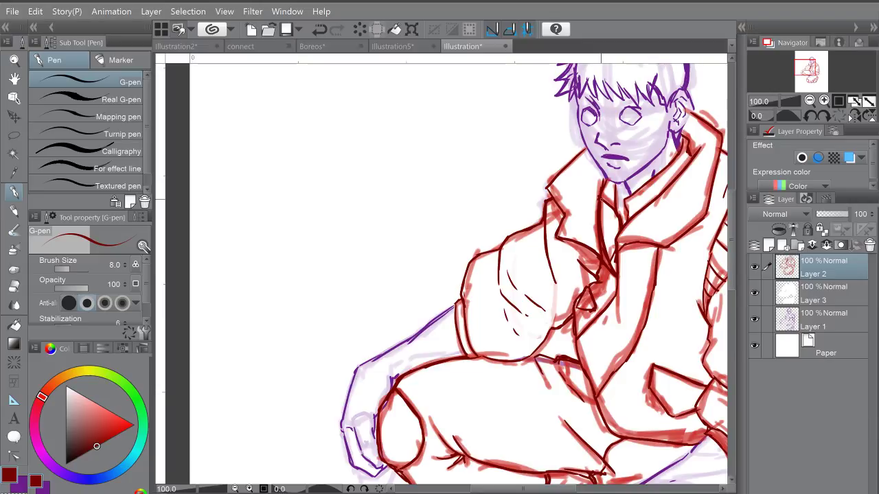
{"action": "left_click_drag", "start_coordinate": [575, 218], "coordinate": [499, 242]}
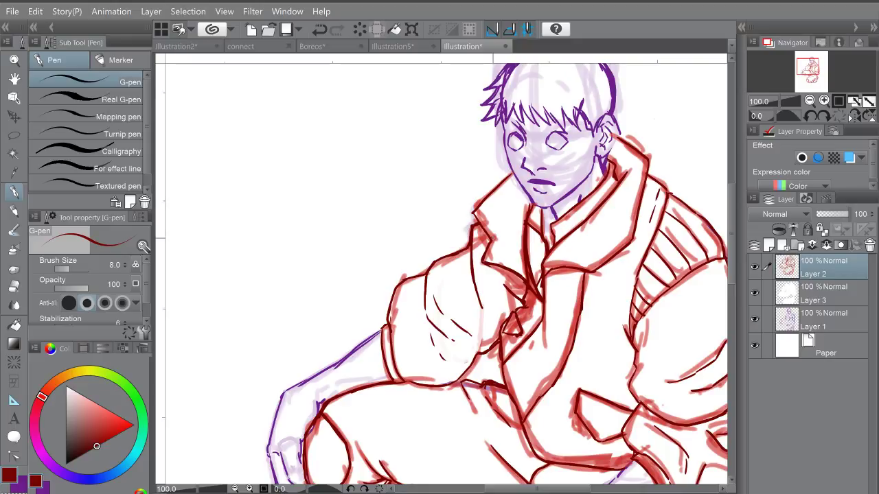
{"action": "mouse_move", "coordinate": [508, 209]}
{"action": "left_mouse_down"}
{"action": "mouse_move", "coordinate": [492, 224]}
{"action": "mouse_move", "coordinate": [513, 211]}
{"action": "left_mouse_up"}
{"action": "scroll", "coordinate": [513, 210], "scroll_direction": "up", "scroll_amount": 10}
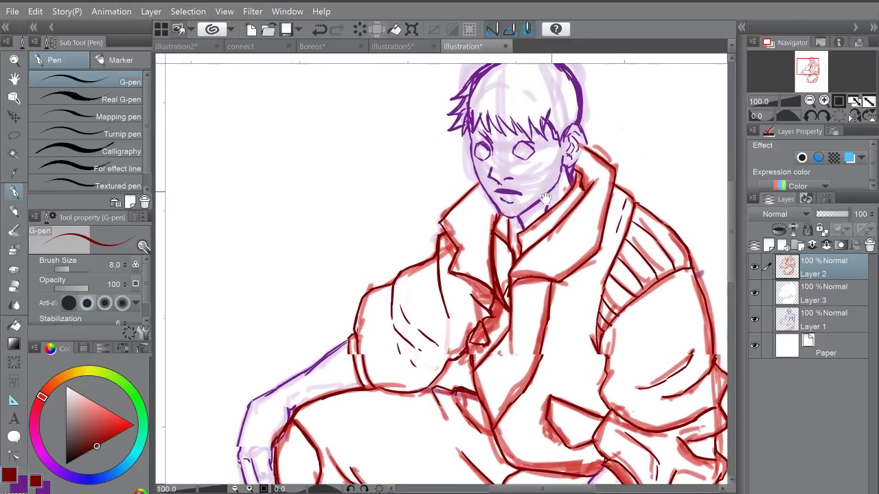
{"action": "scroll", "coordinate": [513, 216], "scroll_direction": "down", "scroll_amount": 6}
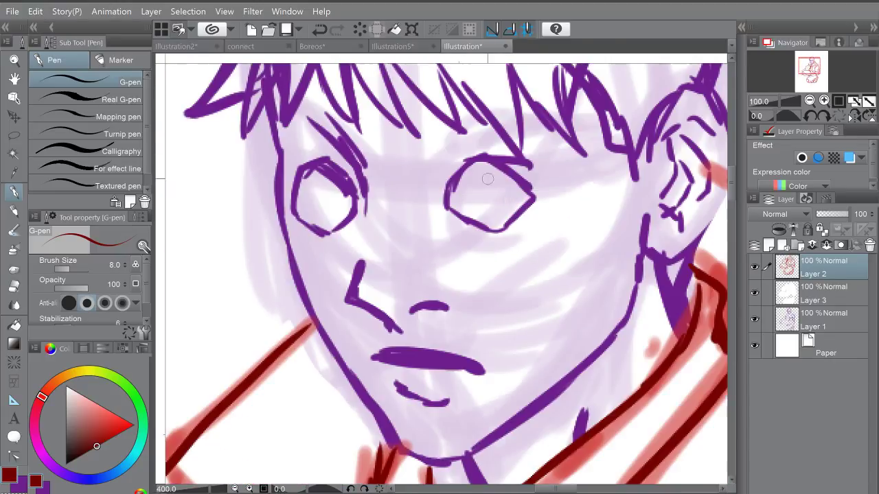
{"action": "scroll", "coordinate": [329, 292], "scroll_direction": "up", "scroll_amount": 6}
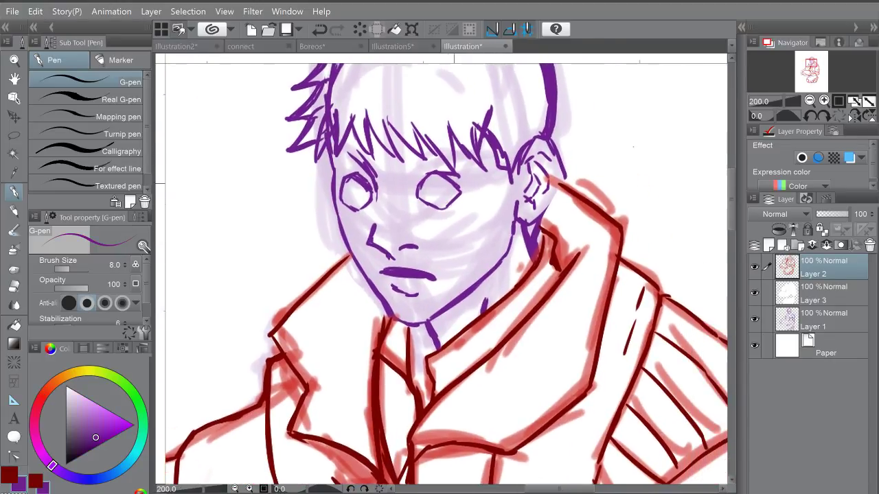
{"action": "left_click_drag", "start_coordinate": [314, 208], "coordinate": [300, 251]}
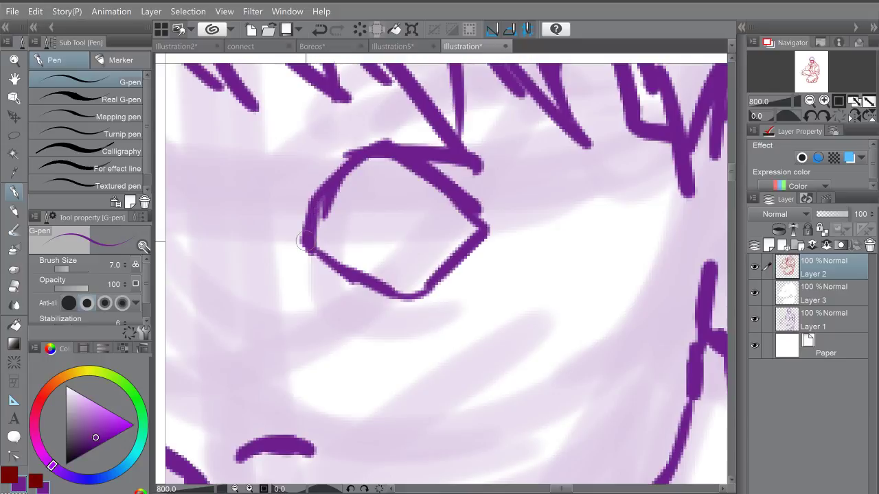
{"action": "mouse_move", "coordinate": [318, 201]}
{"action": "left_mouse_down"}
{"action": "mouse_move", "coordinate": [444, 190]}
{"action": "mouse_move", "coordinate": [391, 184]}
{"action": "mouse_move", "coordinate": [484, 214]}
{"action": "mouse_move", "coordinate": [463, 203]}
{"action": "mouse_move", "coordinate": [327, 205]}
{"action": "mouse_move", "coordinate": [363, 199]}
{"action": "mouse_move", "coordinate": [275, 209]}
{"action": "left_mouse_up"}
{"action": "left_click_drag", "start_coordinate": [362, 196], "coordinate": [278, 204]}
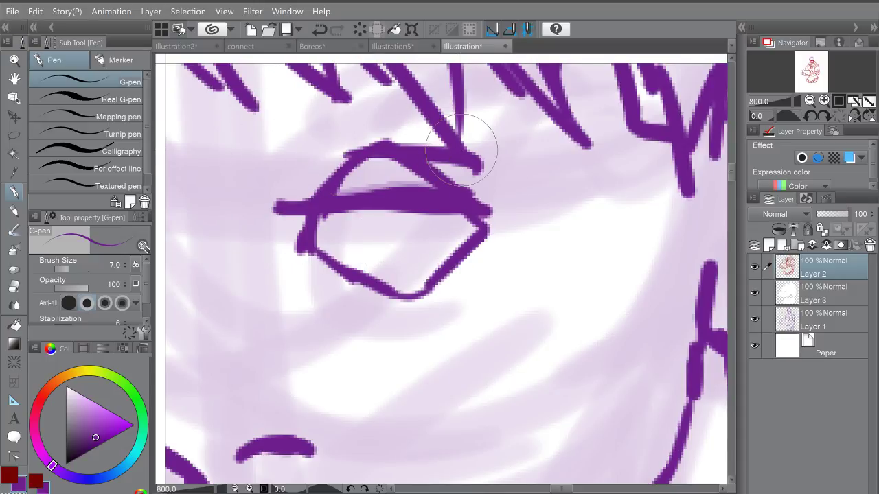
{"action": "key", "text": "ctrl+z"}
{"action": "key", "text": "ctrl+z"}
{"action": "key", "text": "ctrl+z"}
{"action": "key", "text": "ctrl+z"}
{"action": "key", "text": "ctrl+z"}
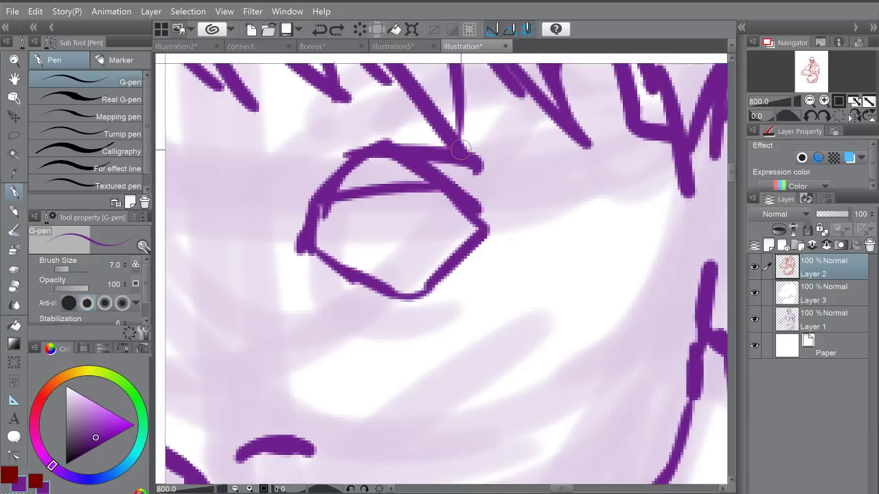
{"action": "key", "text": "ctrl+z"}
Step: On Layer 1, draw a purple upper eyelid line across the upper part of the eye nearer the ear
{"action": "left_click", "coordinate": [813, 318]}
{"action": "key", "text": "ctrl+minus"}
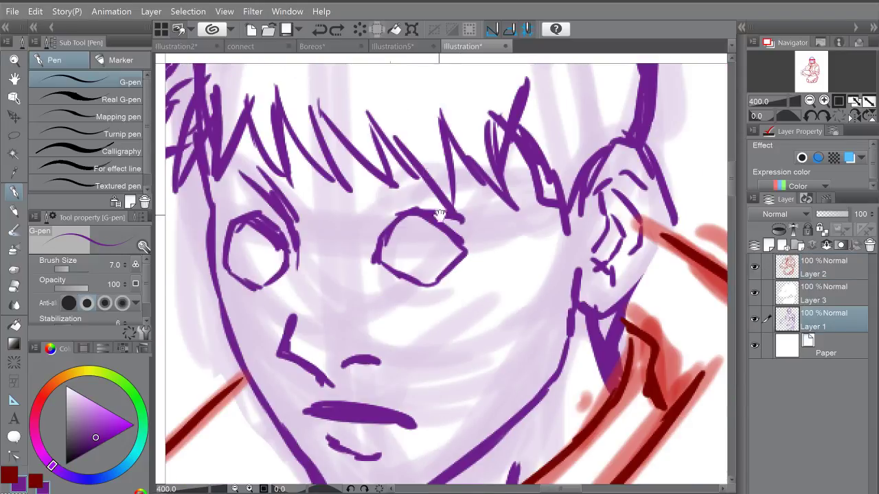
{"action": "left_click_drag", "start_coordinate": [438, 222], "coordinate": [485, 192]}
{"action": "key", "text": "ctrl+plus"}
{"action": "mouse_move", "coordinate": [371, 216]}
{"action": "left_mouse_down"}
{"action": "mouse_move", "coordinate": [519, 194]}
{"action": "mouse_move", "coordinate": [542, 206]}
{"action": "left_mouse_up"}
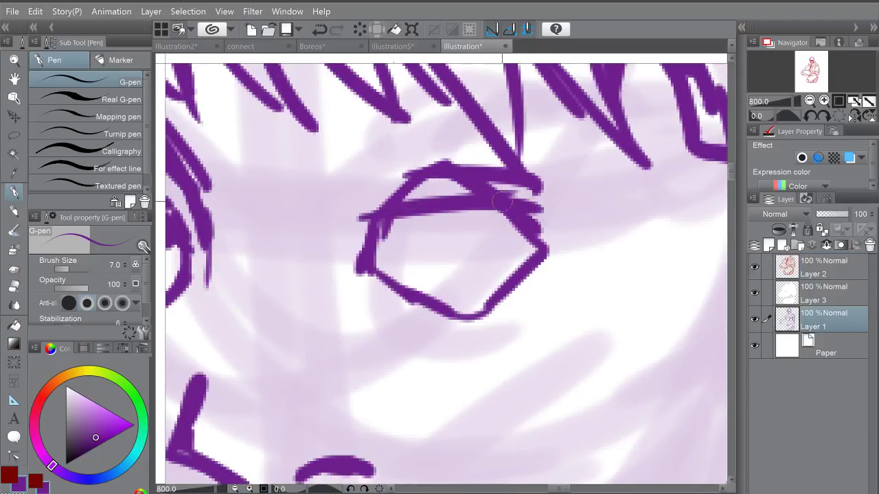
{"action": "mouse_move", "coordinate": [481, 203]}
{"action": "left_mouse_down"}
{"action": "mouse_move", "coordinate": [506, 199]}
{"action": "mouse_move", "coordinate": [577, 226]}
{"action": "left_mouse_up"}
{"action": "mouse_move", "coordinate": [442, 199]}
{"action": "left_mouse_down"}
{"action": "mouse_move", "coordinate": [331, 242]}
{"action": "mouse_move", "coordinate": [383, 212]}
{"action": "mouse_move", "coordinate": [382, 202]}
{"action": "mouse_move", "coordinate": [373, 204]}
{"action": "mouse_move", "coordinate": [523, 199]}
{"action": "left_mouse_up"}
Step: Erase the old outline above the new eyelid and thicken the lash line out to its inner corner
{"action": "key", "text": "bracketleft"}
{"action": "key", "text": "e"}
{"action": "mouse_move", "coordinate": [373, 173]}
{"action": "left_mouse_down"}
{"action": "mouse_move", "coordinate": [541, 174]}
{"action": "mouse_move", "coordinate": [582, 190]}
{"action": "left_mouse_up"}
{"action": "left_click_drag", "start_coordinate": [358, 184], "coordinate": [583, 172]}
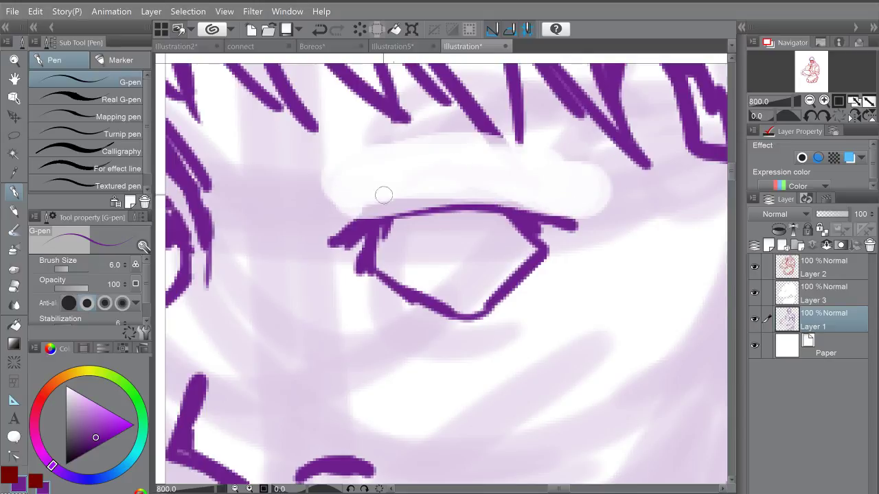
{"action": "mouse_move", "coordinate": [356, 220]}
{"action": "left_mouse_down"}
{"action": "mouse_move", "coordinate": [379, 206]}
{"action": "mouse_move", "coordinate": [525, 199]}
{"action": "mouse_move", "coordinate": [481, 197]}
{"action": "mouse_move", "coordinate": [556, 220]}
{"action": "mouse_move", "coordinate": [481, 193]}
{"action": "mouse_move", "coordinate": [322, 247]}
{"action": "left_mouse_up"}
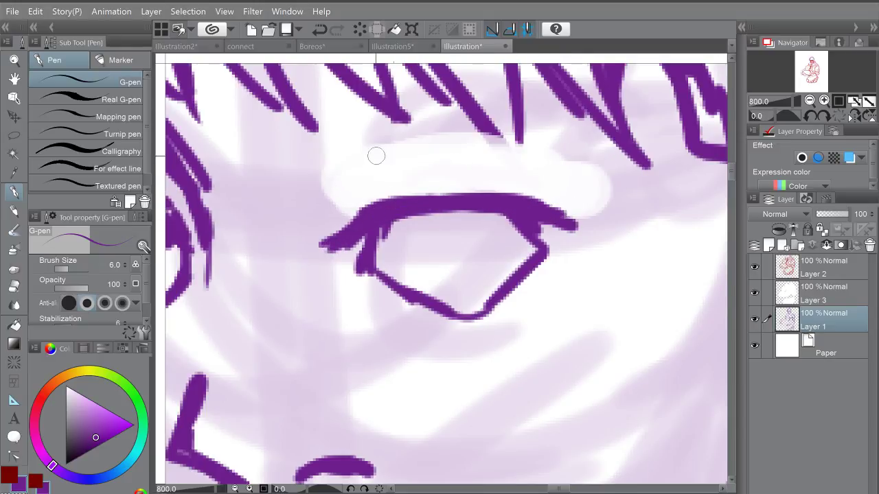
{"action": "mouse_move", "coordinate": [364, 165]}
{"action": "left_mouse_down"}
{"action": "mouse_move", "coordinate": [404, 141]}
{"action": "mouse_move", "coordinate": [407, 151]}
{"action": "left_mouse_up"}
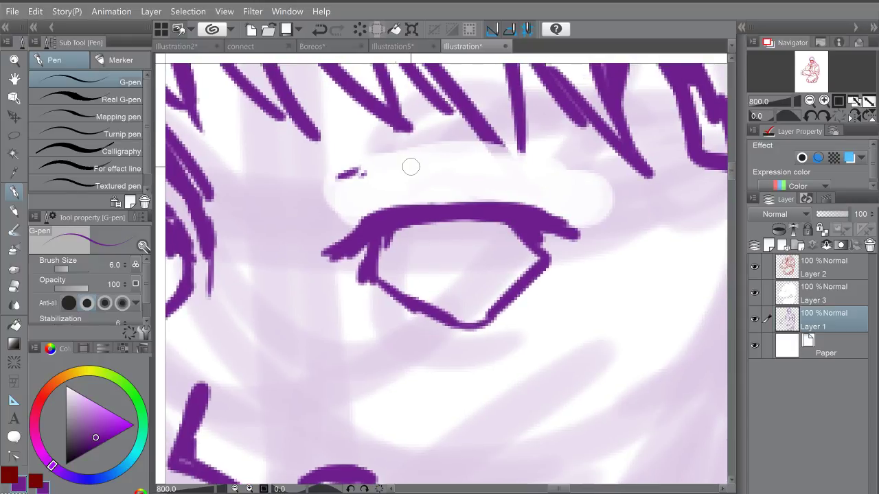
Step: Erase the lower outline of the eye nearer the ear and redraw it as short inner and outer corner strokes
{"action": "scroll", "coordinate": [427, 173], "scroll_direction": "down", "scroll_amount": 5}
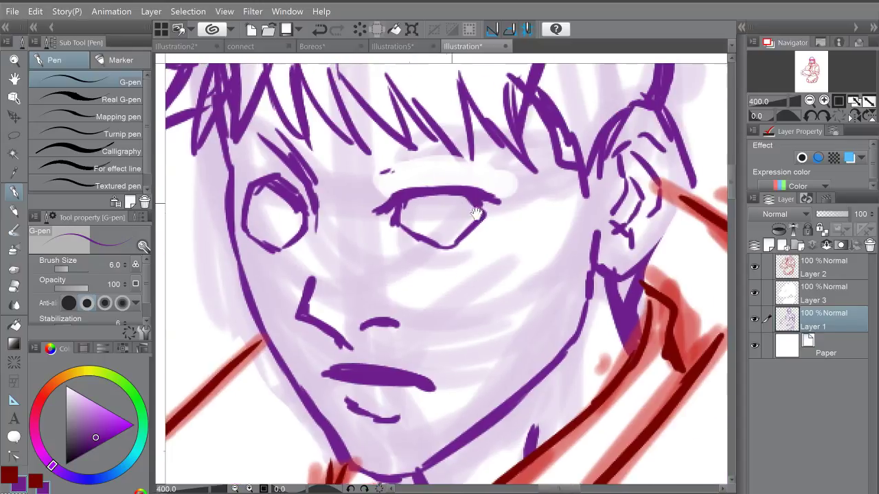
{"action": "scroll", "coordinate": [427, 173], "scroll_direction": "up", "scroll_amount": 5}
{"action": "mouse_move", "coordinate": [446, 178]}
{"action": "left_mouse_down"}
{"action": "mouse_move", "coordinate": [473, 210]}
{"action": "mouse_move", "coordinate": [472, 175]}
{"action": "left_mouse_up"}
{"action": "left_click_drag", "start_coordinate": [407, 236], "coordinate": [382, 281]}
{"action": "left_click_drag", "start_coordinate": [449, 262], "coordinate": [435, 219]}
{"action": "mouse_move", "coordinate": [432, 275]}
{"action": "left_mouse_down"}
{"action": "mouse_move", "coordinate": [517, 268]}
{"action": "mouse_move", "coordinate": [432, 263]}
{"action": "mouse_move", "coordinate": [485, 260]}
{"action": "mouse_move", "coordinate": [530, 235]}
{"action": "left_mouse_up"}
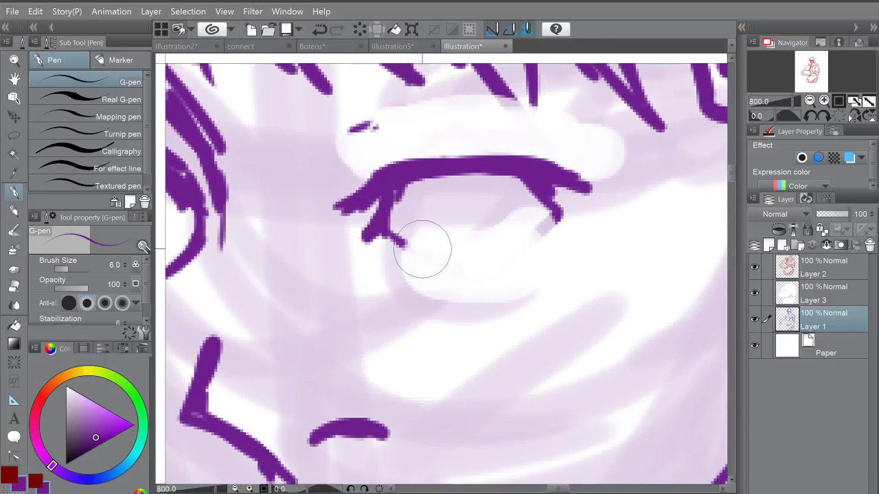
{"action": "mouse_move", "coordinate": [421, 250]}
{"action": "left_mouse_down"}
{"action": "mouse_move", "coordinate": [445, 260]}
{"action": "mouse_move", "coordinate": [447, 234]}
{"action": "left_mouse_up"}
{"action": "left_click_drag", "start_coordinate": [386, 241], "coordinate": [396, 239]}
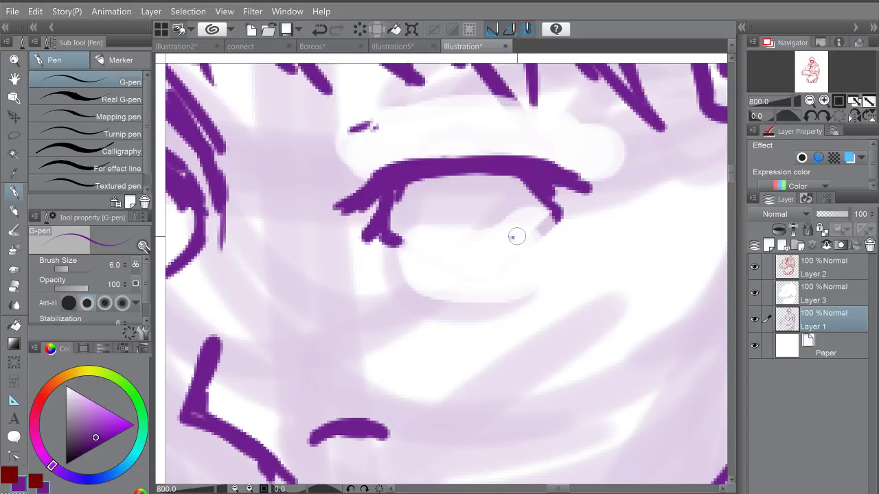
{"action": "mouse_move", "coordinate": [517, 236]}
{"action": "left_mouse_down"}
{"action": "mouse_move", "coordinate": [554, 218]}
{"action": "mouse_move", "coordinate": [516, 240]}
{"action": "left_mouse_up"}
{"action": "left_click_drag", "start_coordinate": [522, 169], "coordinate": [555, 206]}
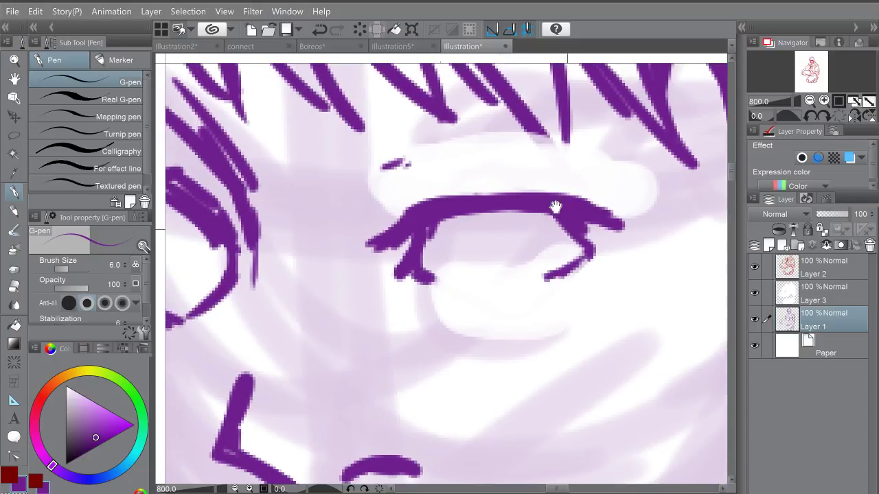
Step: Draw a thin eyelid crease above the lash line of the eye nearer the ear
{"action": "left_click_drag", "start_coordinate": [398, 178], "coordinate": [389, 184]}
{"action": "mouse_move", "coordinate": [380, 177]}
{"action": "left_mouse_down"}
{"action": "mouse_move", "coordinate": [403, 163]}
{"action": "mouse_move", "coordinate": [408, 179]}
{"action": "mouse_move", "coordinate": [542, 156]}
{"action": "mouse_move", "coordinate": [590, 169]}
{"action": "mouse_move", "coordinate": [575, 172]}
{"action": "left_mouse_up"}
{"action": "scroll", "coordinate": [574, 172], "scroll_direction": "down", "scroll_amount": 2}
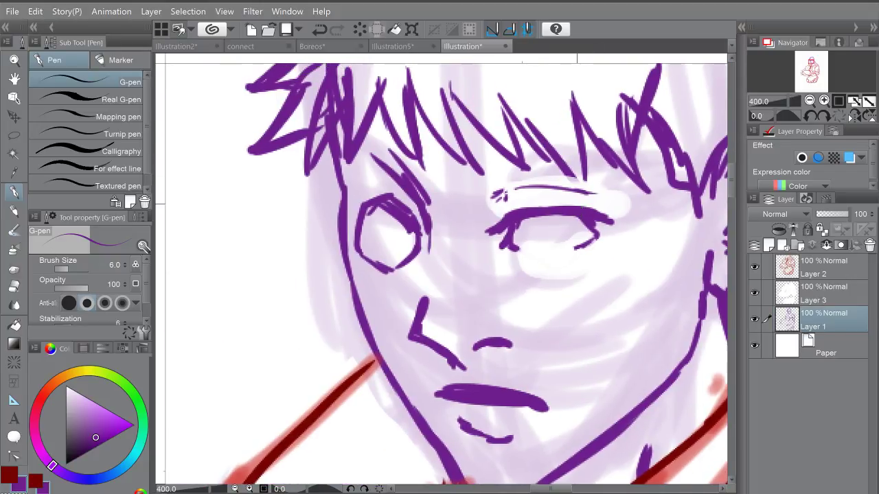
Step: Draw a thick, angled purple eyebrow under the fringe above the eye nearer the ear
{"action": "mouse_move", "coordinate": [492, 191]}
{"action": "left_mouse_down"}
{"action": "mouse_move", "coordinate": [572, 148]}
{"action": "mouse_move", "coordinate": [542, 158]}
{"action": "mouse_move", "coordinate": [599, 151]}
{"action": "left_mouse_up"}
{"action": "left_click_drag", "start_coordinate": [478, 190], "coordinate": [584, 155]}
{"action": "left_click_drag", "start_coordinate": [588, 152], "coordinate": [640, 187]}
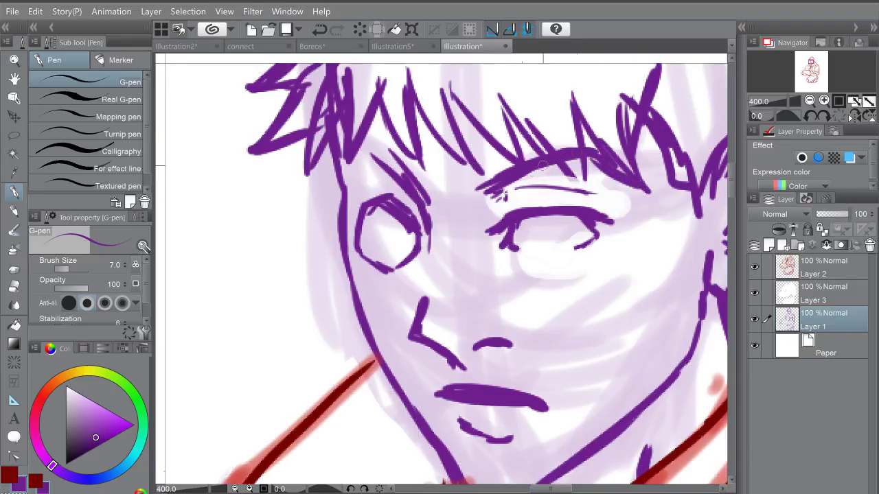
{"action": "mouse_move", "coordinate": [549, 164]}
{"action": "left_mouse_down"}
{"action": "mouse_move", "coordinate": [483, 189]}
{"action": "mouse_move", "coordinate": [471, 180]}
{"action": "mouse_move", "coordinate": [493, 176]}
{"action": "left_mouse_up"}
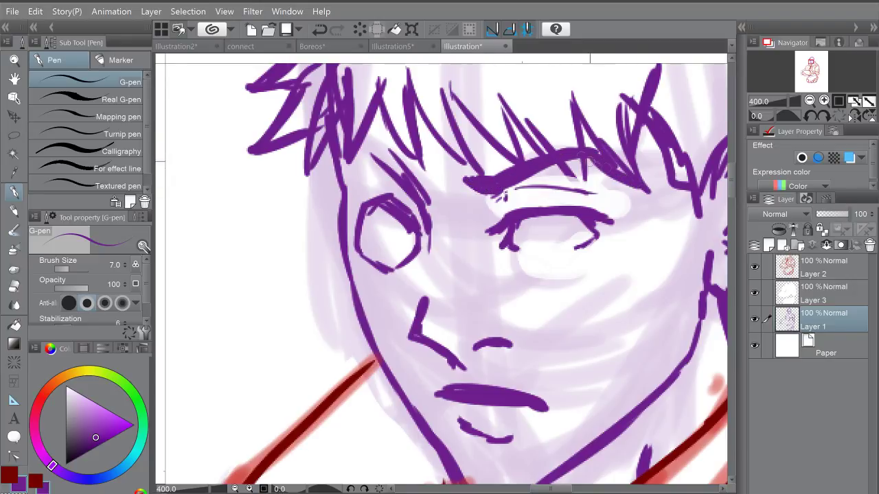
Step: Redraw the far eye's upper lid as a thick arched lash line and erase the old outline above it
{"action": "scroll", "coordinate": [628, 168], "scroll_direction": "down", "scroll_amount": 3}
{"action": "scroll", "coordinate": [570, 174], "scroll_direction": "up", "scroll_amount": 5}
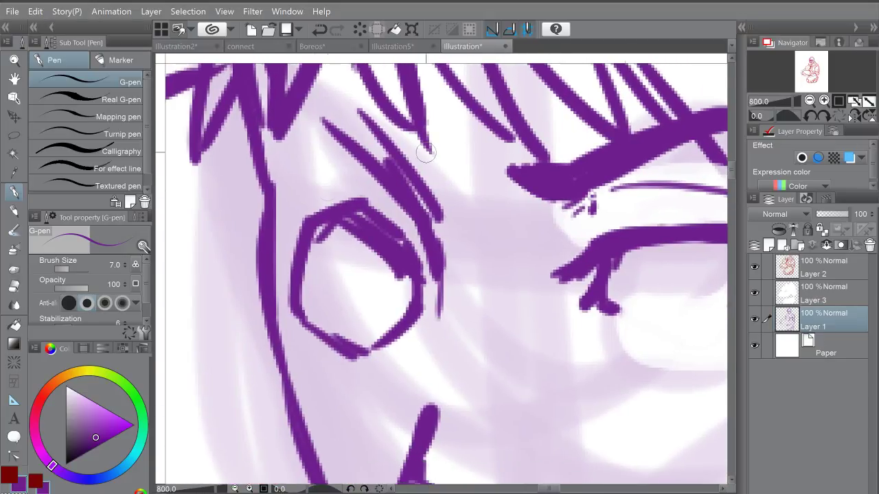
{"action": "left_click_drag", "start_coordinate": [302, 266], "coordinate": [359, 230]}
{"action": "mouse_move", "coordinate": [313, 245]}
{"action": "left_mouse_down"}
{"action": "mouse_move", "coordinate": [414, 267]}
{"action": "mouse_move", "coordinate": [330, 202]}
{"action": "mouse_move", "coordinate": [377, 212]}
{"action": "mouse_move", "coordinate": [397, 235]}
{"action": "left_mouse_up"}
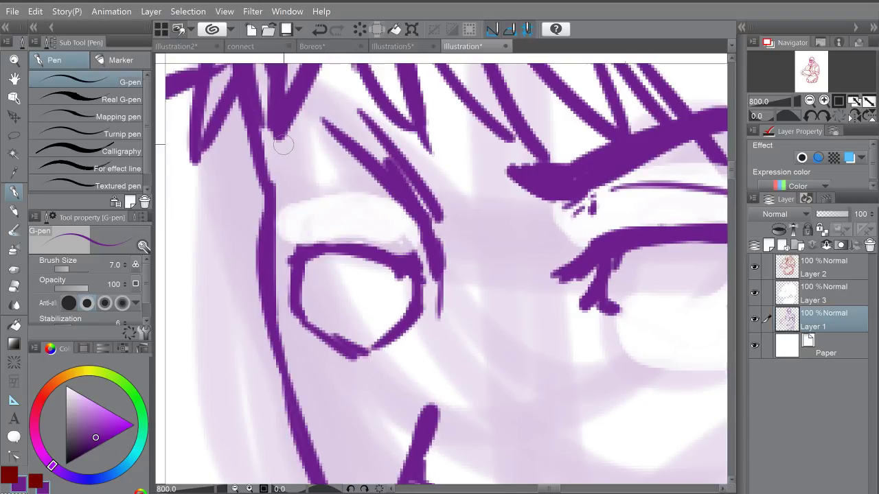
{"action": "mouse_move", "coordinate": [283, 259]}
{"action": "left_mouse_down"}
{"action": "mouse_move", "coordinate": [401, 237]}
{"action": "mouse_move", "coordinate": [409, 259]}
{"action": "left_mouse_up"}
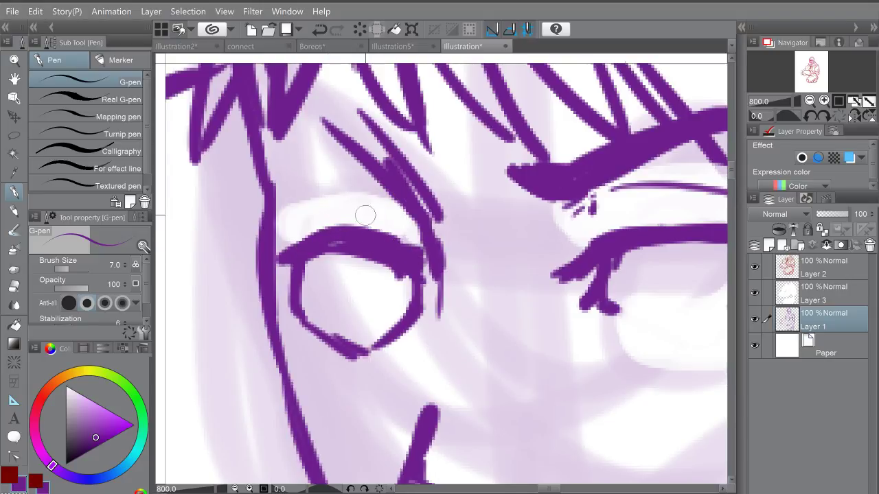
Step: Mark the far eye's lid crease with a short stroke above its outer corner
{"action": "left_click_drag", "start_coordinate": [341, 198], "coordinate": [405, 213]}
{"action": "key", "text": "ctrl+z"}
{"action": "left_click_drag", "start_coordinate": [296, 216], "coordinate": [315, 200]}
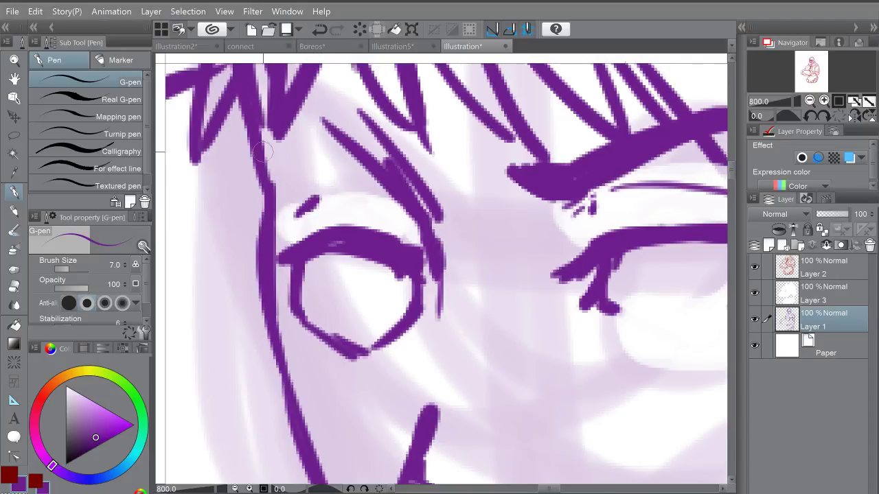
Step: Redraw the face contour beside the far eye closer to the eye and erase the old contour there
{"action": "mouse_move", "coordinate": [267, 128]}
{"action": "left_mouse_down"}
{"action": "mouse_move", "coordinate": [270, 196]}
{"action": "mouse_move", "coordinate": [251, 213]}
{"action": "mouse_move", "coordinate": [265, 353]}
{"action": "mouse_move", "coordinate": [266, 200]}
{"action": "mouse_move", "coordinate": [284, 340]}
{"action": "left_mouse_up"}
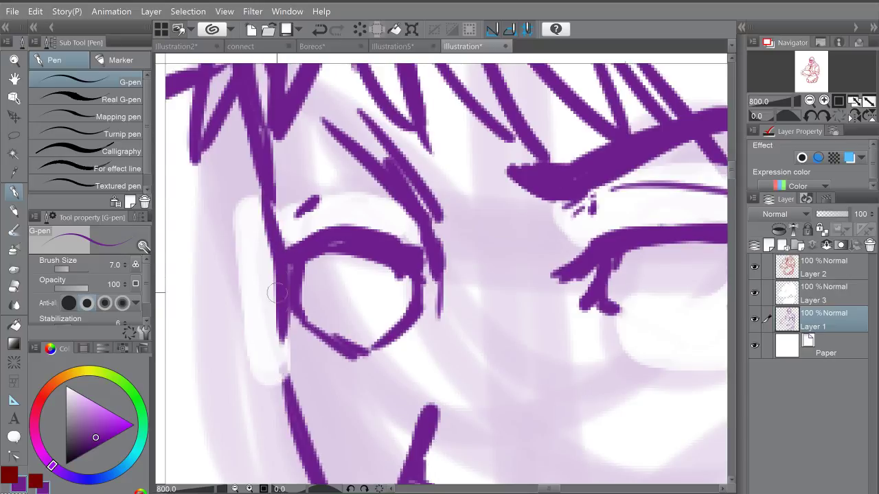
{"action": "left_click_drag", "start_coordinate": [280, 293], "coordinate": [287, 389]}
{"action": "scroll", "coordinate": [309, 298], "scroll_direction": "down", "scroll_amount": 7}
{"action": "mouse_move", "coordinate": [362, 331]}
{"action": "left_mouse_down"}
{"action": "mouse_move", "coordinate": [409, 294]}
{"action": "mouse_move", "coordinate": [397, 226]}
{"action": "left_mouse_up"}
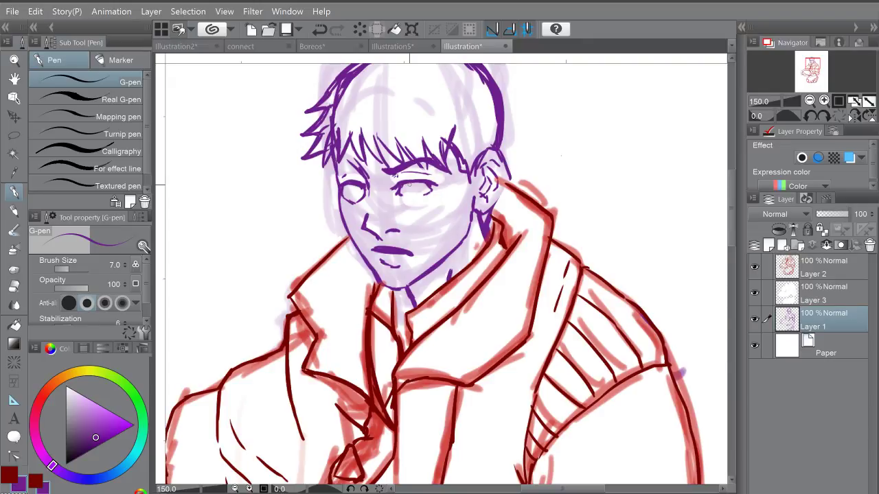
Step: Erase the far eye's side and lower outline and redraw short strokes at its inner and outer corners
{"action": "scroll", "coordinate": [411, 185], "scroll_direction": "up", "scroll_amount": 5}
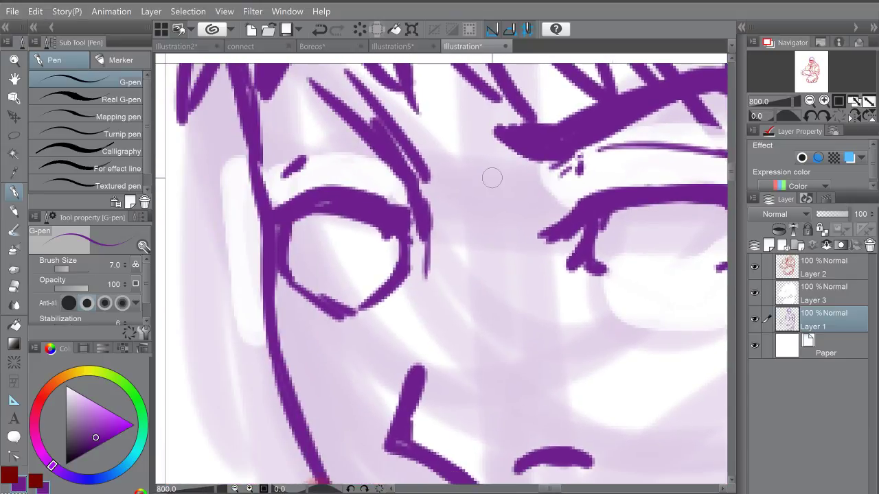
{"action": "mouse_move", "coordinate": [278, 232]}
{"action": "left_mouse_down"}
{"action": "mouse_move", "coordinate": [289, 261]}
{"action": "mouse_move", "coordinate": [306, 278]}
{"action": "left_mouse_up"}
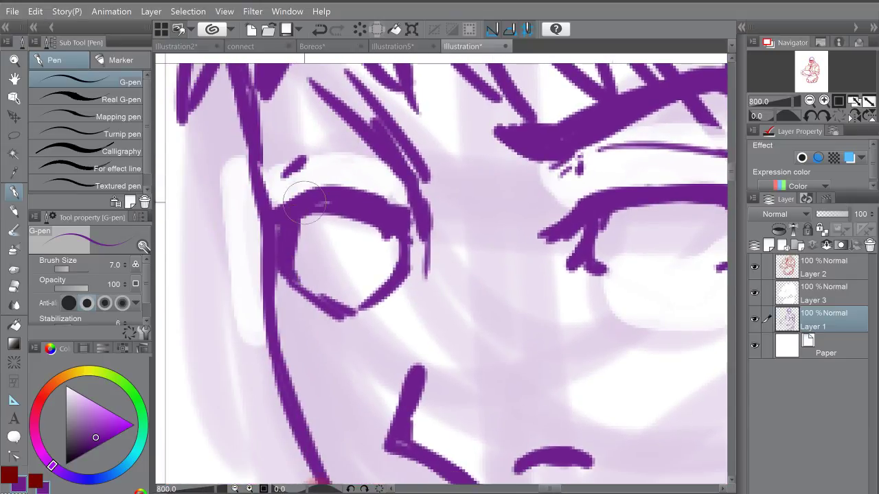
{"action": "mouse_move", "coordinate": [294, 233]}
{"action": "left_mouse_down"}
{"action": "mouse_move", "coordinate": [303, 291]}
{"action": "mouse_move", "coordinate": [352, 306]}
{"action": "mouse_move", "coordinate": [290, 257]}
{"action": "mouse_move", "coordinate": [388, 292]}
{"action": "mouse_move", "coordinate": [355, 300]}
{"action": "mouse_move", "coordinate": [344, 323]}
{"action": "mouse_move", "coordinate": [341, 300]}
{"action": "mouse_move", "coordinate": [400, 272]}
{"action": "left_mouse_up"}
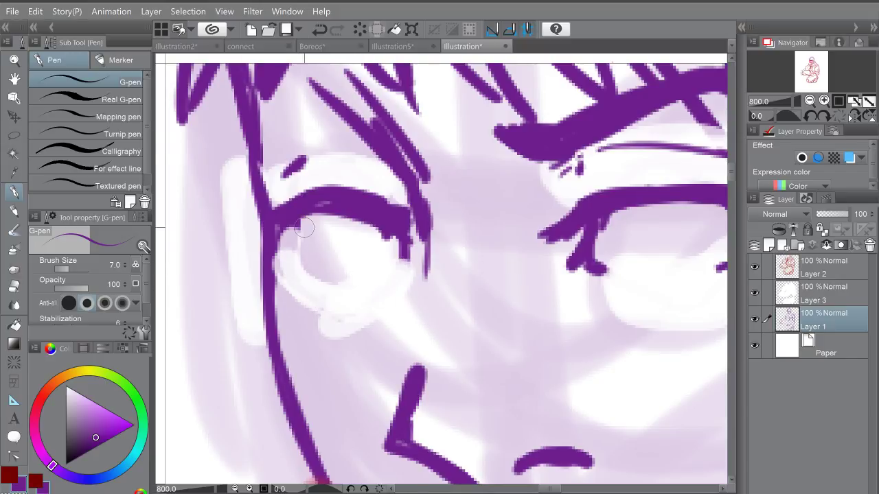
{"action": "mouse_move", "coordinate": [300, 222]}
{"action": "left_mouse_down"}
{"action": "mouse_move", "coordinate": [284, 255]}
{"action": "mouse_move", "coordinate": [302, 274]}
{"action": "left_mouse_up"}
{"action": "mouse_move", "coordinate": [360, 280]}
{"action": "left_mouse_down"}
{"action": "mouse_move", "coordinate": [408, 260]}
{"action": "mouse_move", "coordinate": [416, 235]}
{"action": "left_mouse_up"}
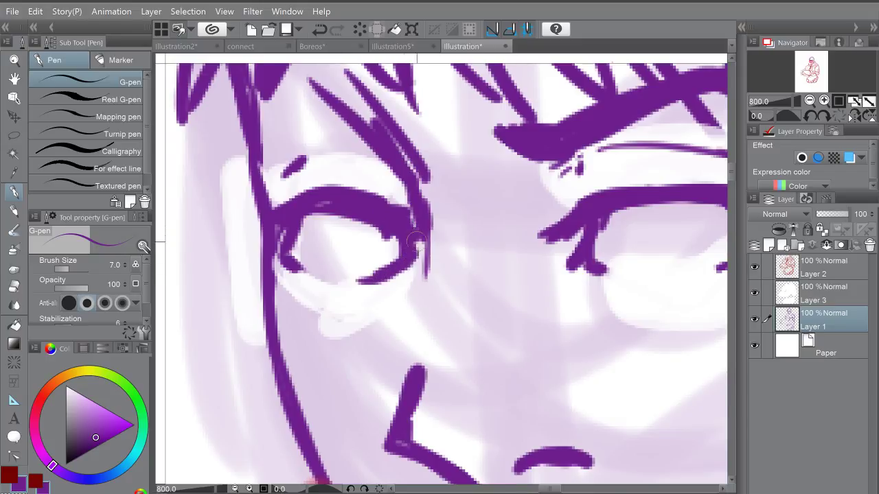
Step: Replace the rough brow strokes above the far eye with a thick, angular eyebrow sloping down towards the nose
{"action": "mouse_move", "coordinate": [374, 149]}
{"action": "left_mouse_down"}
{"action": "mouse_move", "coordinate": [416, 214]}
{"action": "mouse_move", "coordinate": [338, 166]}
{"action": "left_mouse_up"}
{"action": "mouse_move", "coordinate": [296, 198]}
{"action": "left_mouse_down"}
{"action": "mouse_move", "coordinate": [356, 149]}
{"action": "mouse_move", "coordinate": [416, 199]}
{"action": "left_mouse_up"}
{"action": "left_click_drag", "start_coordinate": [347, 155], "coordinate": [412, 185]}
{"action": "left_click_drag", "start_coordinate": [323, 145], "coordinate": [412, 180]}
{"action": "mouse_move", "coordinate": [289, 206]}
{"action": "left_mouse_down"}
{"action": "mouse_move", "coordinate": [374, 180]}
{"action": "mouse_move", "coordinate": [456, 233]}
{"action": "left_mouse_up"}
{"action": "left_click_drag", "start_coordinate": [449, 223], "coordinate": [432, 187]}
Step: Erase the inner head outline beside the spiky side hair, from the upper skull down to the fringe
{"action": "scroll", "coordinate": [453, 232], "scroll_direction": "down", "scroll_amount": 7}
{"action": "left_click_drag", "start_coordinate": [532, 274], "coordinate": [510, 199]}
{"action": "scroll", "coordinate": [511, 199], "scroll_direction": "down", "scroll_amount": 2}
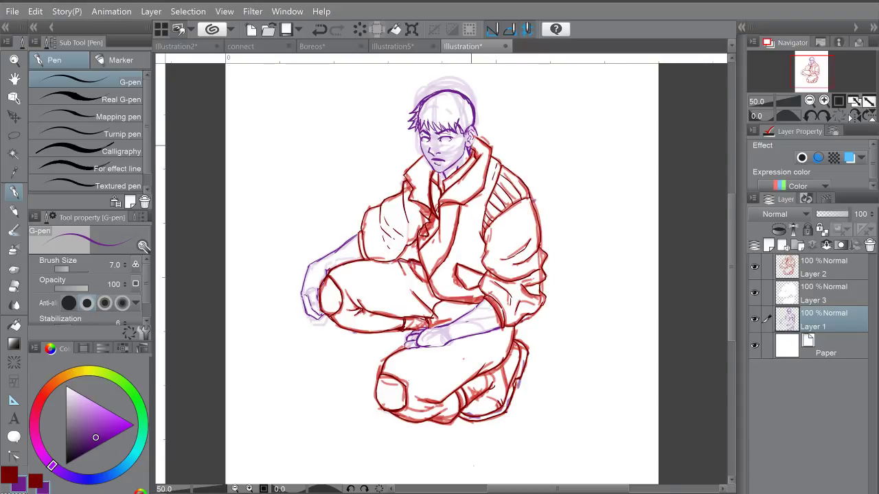
{"action": "scroll", "coordinate": [439, 113], "scroll_direction": "up", "scroll_amount": 8}
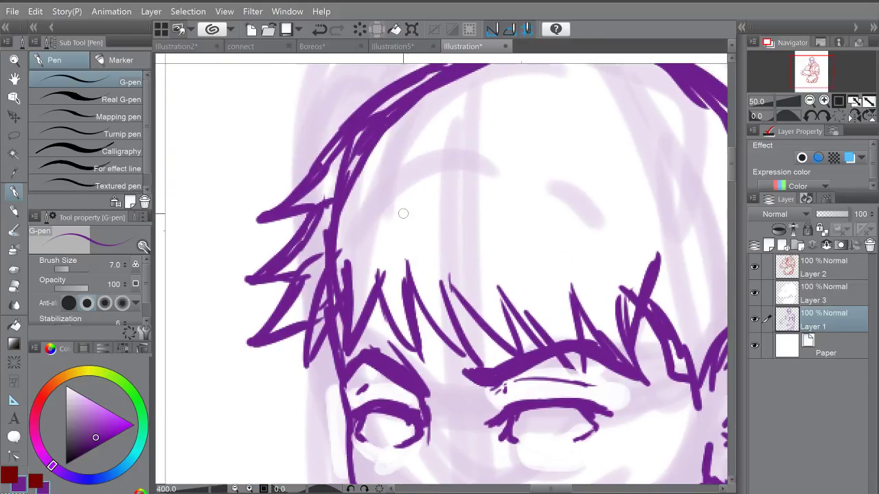
{"action": "left_click_drag", "start_coordinate": [335, 271], "coordinate": [365, 155]}
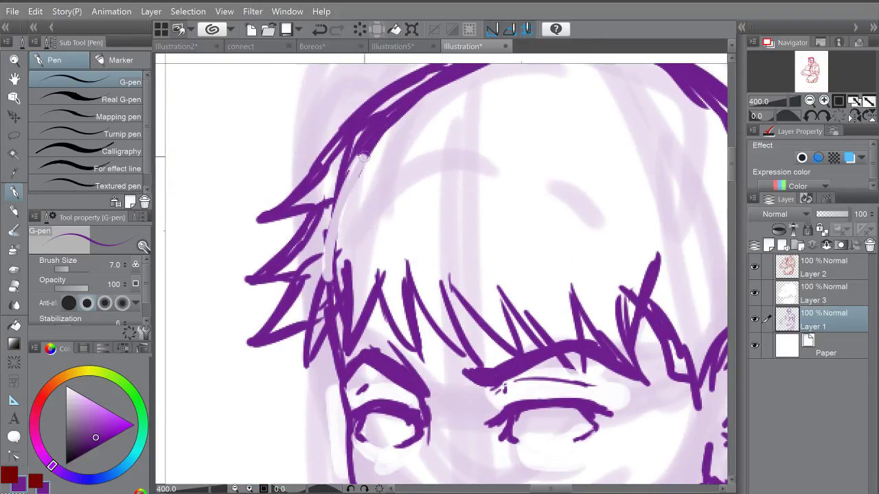
{"action": "mouse_move", "coordinate": [404, 110]}
{"action": "left_mouse_down"}
{"action": "mouse_move", "coordinate": [336, 227]}
{"action": "mouse_move", "coordinate": [326, 297]}
{"action": "mouse_move", "coordinate": [343, 257]}
{"action": "left_mouse_up"}
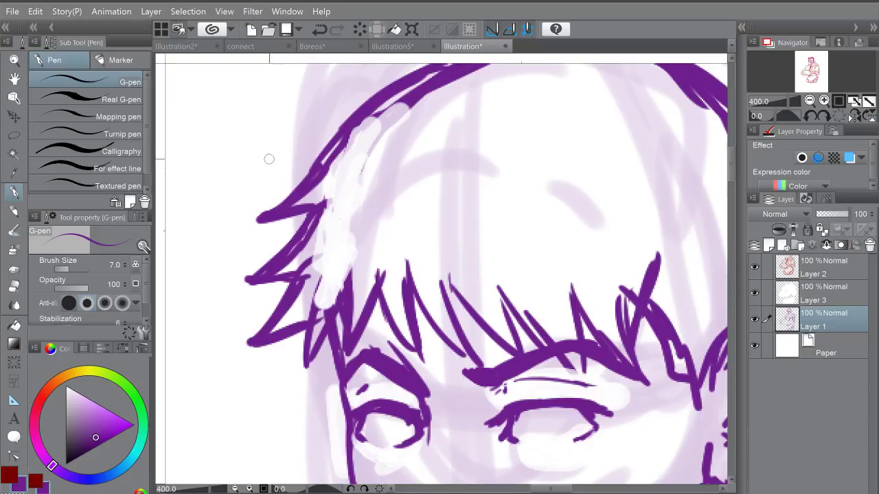
Step: Add short strokes to the spiky side hair where it meets the fringe and the face contour
{"action": "left_click_drag", "start_coordinate": [331, 307], "coordinate": [345, 284]}
{"action": "left_click_drag", "start_coordinate": [307, 359], "coordinate": [329, 273]}
{"action": "mouse_move", "coordinate": [282, 296]}
{"action": "left_mouse_down"}
{"action": "mouse_move", "coordinate": [316, 257]}
{"action": "mouse_move", "coordinate": [338, 191]}
{"action": "left_mouse_up"}
{"action": "scroll", "coordinate": [372, 174], "scroll_direction": "down", "scroll_amount": 2}
{"action": "scroll", "coordinate": [422, 251], "scroll_direction": "up", "scroll_amount": 2}
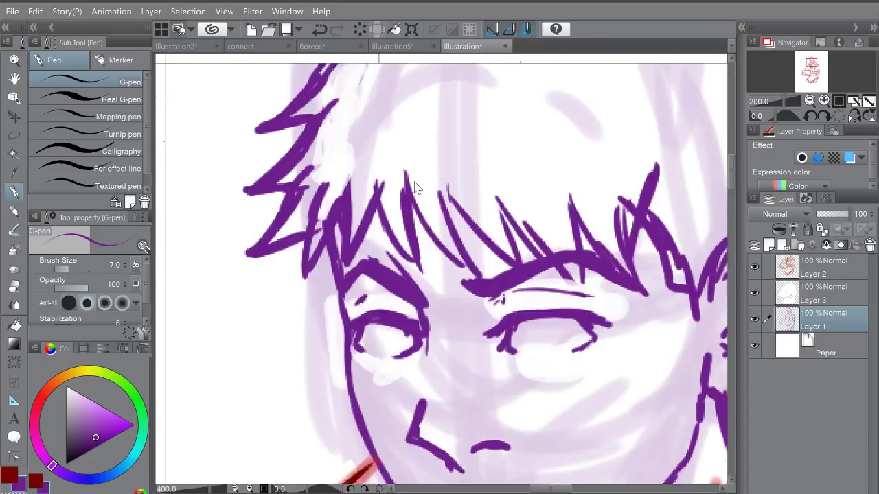
{"action": "left_click_drag", "start_coordinate": [414, 188], "coordinate": [379, 129]}
{"action": "mouse_move", "coordinate": [328, 268]}
{"action": "left_mouse_down"}
{"action": "mouse_move", "coordinate": [325, 298]}
{"action": "mouse_move", "coordinate": [334, 291]}
{"action": "mouse_move", "coordinate": [333, 321]}
{"action": "mouse_move", "coordinate": [343, 331]}
{"action": "left_mouse_up"}
{"action": "key", "text": "c"}
{"action": "scroll", "coordinate": [326, 297], "scroll_direction": "down", "scroll_amount": 2}
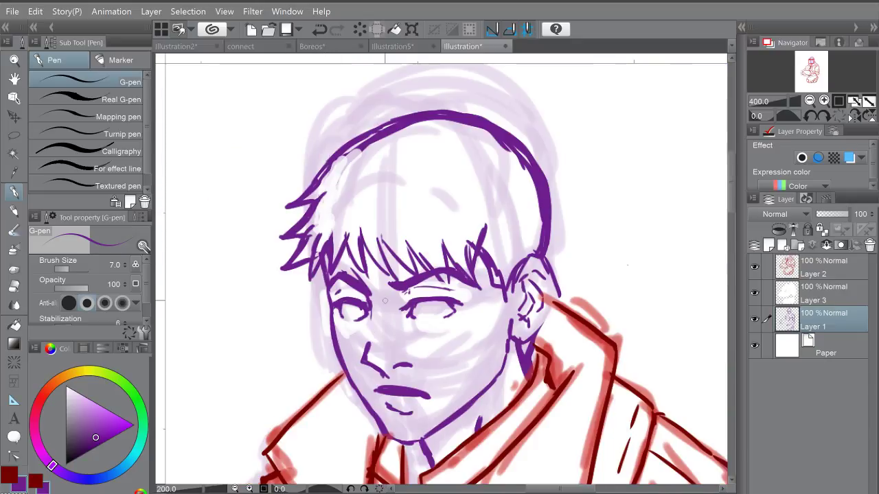
Step: Round off the underside of the chin with short curved strokes, making Layer 2 the active layer
{"action": "scroll", "coordinate": [386, 300], "scroll_direction": "down", "scroll_amount": 1}
{"action": "left_click_drag", "start_coordinate": [390, 312], "coordinate": [363, 174]}
{"action": "scroll", "coordinate": [361, 206], "scroll_direction": "up", "scroll_amount": 3}
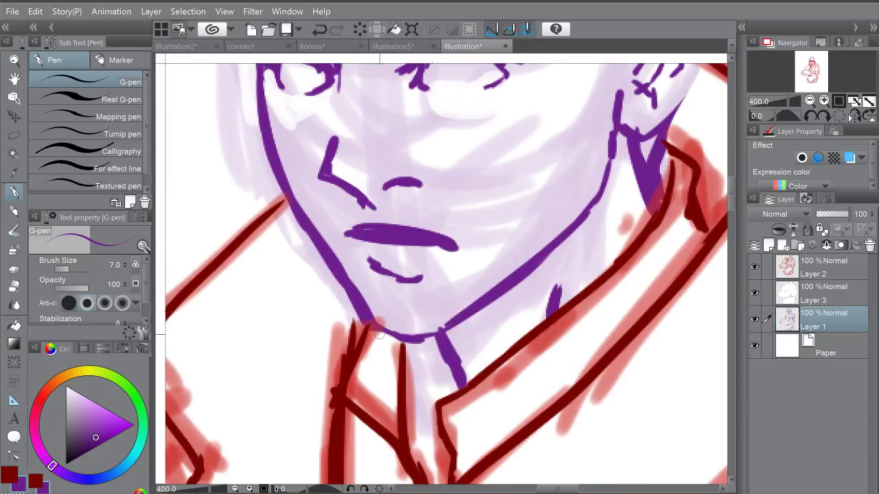
{"action": "left_click", "coordinate": [827, 283]}
{"action": "mouse_move", "coordinate": [376, 330]}
{"action": "left_mouse_down"}
{"action": "mouse_move", "coordinate": [406, 339]}
{"action": "mouse_move", "coordinate": [397, 342]}
{"action": "left_mouse_up"}
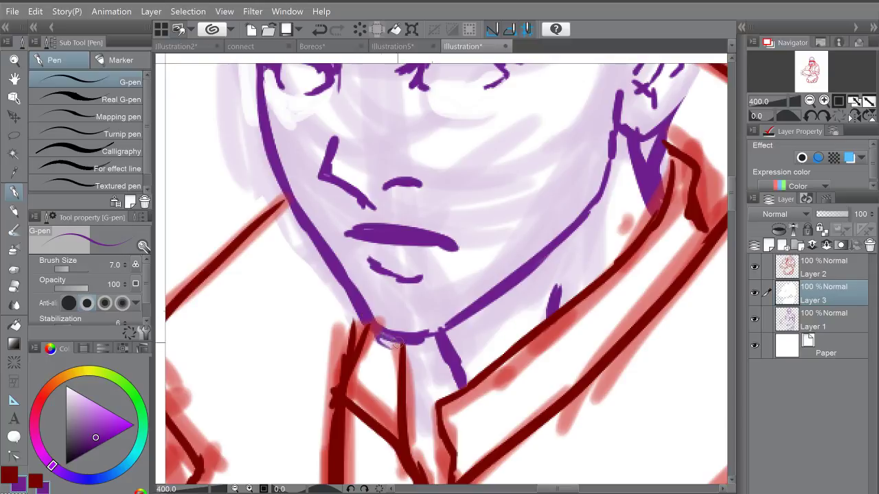
{"action": "left_click", "coordinate": [812, 272]}
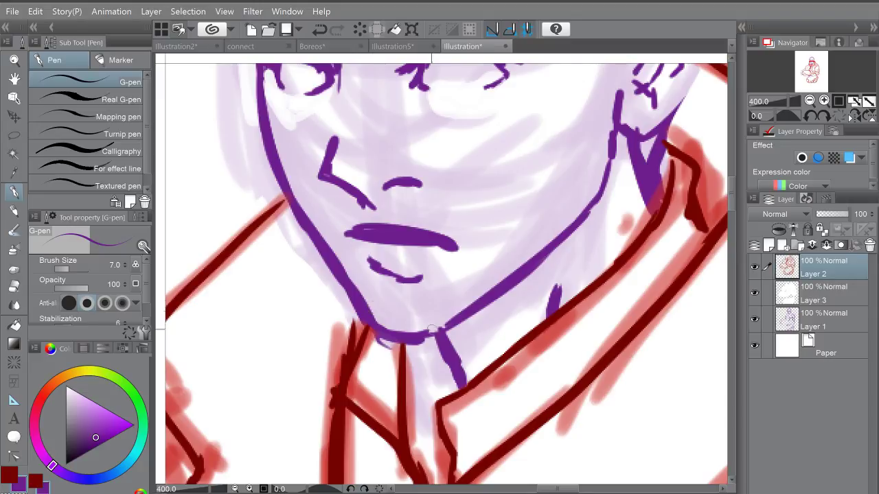
Step: Outline a shadow area under the jaw with a line running from the jaw corner down the neck towards the collar
{"action": "mouse_move", "coordinate": [413, 337]}
{"action": "left_mouse_down"}
{"action": "mouse_move", "coordinate": [450, 325]}
{"action": "mouse_move", "coordinate": [440, 274]}
{"action": "left_mouse_up"}
{"action": "mouse_move", "coordinate": [583, 156]}
{"action": "left_mouse_down"}
{"action": "mouse_move", "coordinate": [522, 264]}
{"action": "mouse_move", "coordinate": [469, 302]}
{"action": "left_mouse_up"}
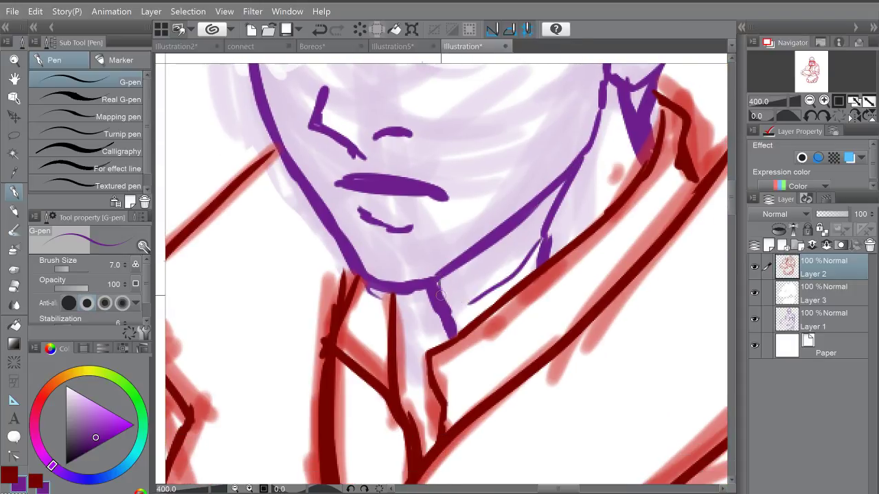
{"action": "left_click_drag", "start_coordinate": [437, 277], "coordinate": [442, 294]}
{"action": "left_click_drag", "start_coordinate": [549, 195], "coordinate": [531, 243]}
Step: Fill the shadow under the jaw with hatching, sparse near the chin and dense towards the ear
{"action": "mouse_move", "coordinate": [436, 276]}
{"action": "left_mouse_down"}
{"action": "mouse_move", "coordinate": [447, 304]}
{"action": "mouse_move", "coordinate": [456, 300]}
{"action": "left_mouse_up"}
{"action": "mouse_move", "coordinate": [467, 270]}
{"action": "left_mouse_down"}
{"action": "mouse_move", "coordinate": [470, 296]}
{"action": "mouse_move", "coordinate": [480, 290]}
{"action": "left_mouse_up"}
{"action": "mouse_move", "coordinate": [489, 257]}
{"action": "left_mouse_down"}
{"action": "mouse_move", "coordinate": [492, 286]}
{"action": "mouse_move", "coordinate": [501, 280]}
{"action": "left_mouse_up"}
{"action": "mouse_move", "coordinate": [507, 243]}
{"action": "left_mouse_down"}
{"action": "mouse_move", "coordinate": [509, 275]}
{"action": "mouse_move", "coordinate": [516, 270]}
{"action": "left_mouse_up"}
{"action": "left_click_drag", "start_coordinate": [523, 225], "coordinate": [522, 262]}
{"action": "mouse_move", "coordinate": [533, 213]}
{"action": "left_mouse_down"}
{"action": "mouse_move", "coordinate": [529, 252]}
{"action": "mouse_move", "coordinate": [537, 226]}
{"action": "left_mouse_up"}
{"action": "left_click_drag", "start_coordinate": [549, 201], "coordinate": [506, 303]}
{"action": "scroll", "coordinate": [566, 158], "scroll_direction": "down", "scroll_amount": 3}
{"action": "scroll", "coordinate": [512, 296], "scroll_direction": "down", "scroll_amount": 1}
{"action": "left_click_drag", "start_coordinate": [532, 257], "coordinate": [539, 243]}
{"action": "scroll", "coordinate": [538, 187], "scroll_direction": "up", "scroll_amount": 4}
{"action": "mouse_move", "coordinate": [531, 183]}
{"action": "left_mouse_down"}
{"action": "mouse_move", "coordinate": [490, 254]}
{"action": "mouse_move", "coordinate": [532, 180]}
{"action": "left_mouse_up"}
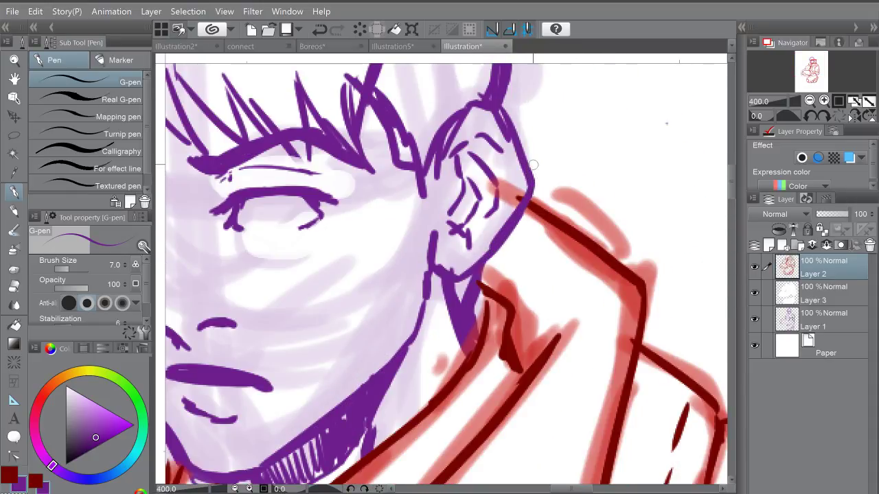
{"action": "scroll", "coordinate": [533, 164], "scroll_direction": "down", "scroll_amount": 5}
{"action": "scroll", "coordinate": [533, 164], "scroll_direction": "up", "scroll_amount": 2}
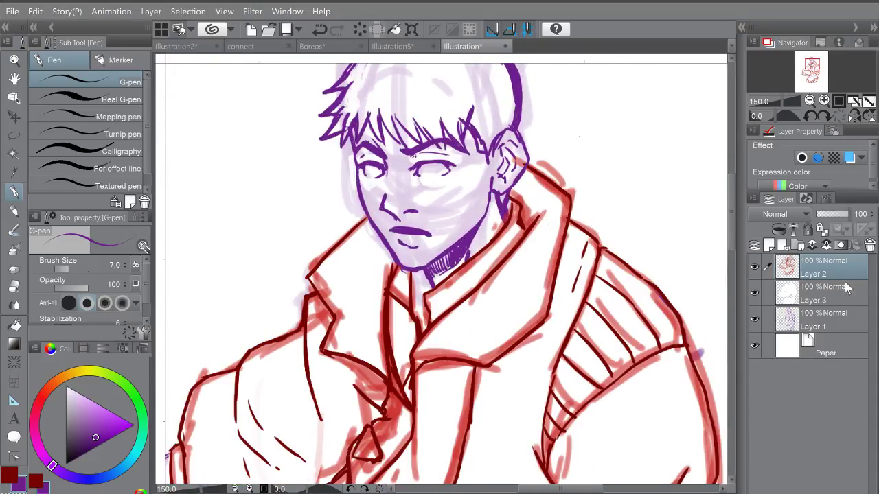
Step: On Layer 1, erase the thick end of the mouth line on the near side of the face and redraw it thinner
{"action": "left_click", "coordinate": [844, 290]}
{"action": "left_click", "coordinate": [827, 313]}
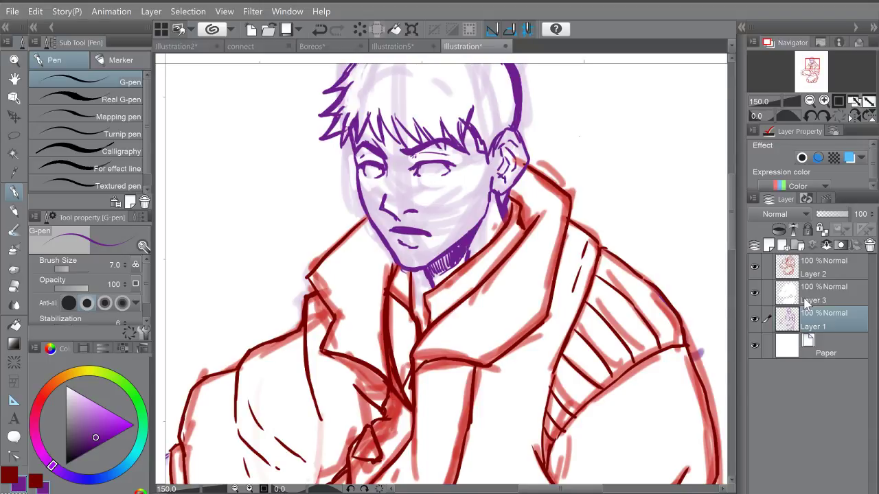
{"action": "scroll", "coordinate": [422, 230], "scroll_direction": "up", "scroll_amount": 5}
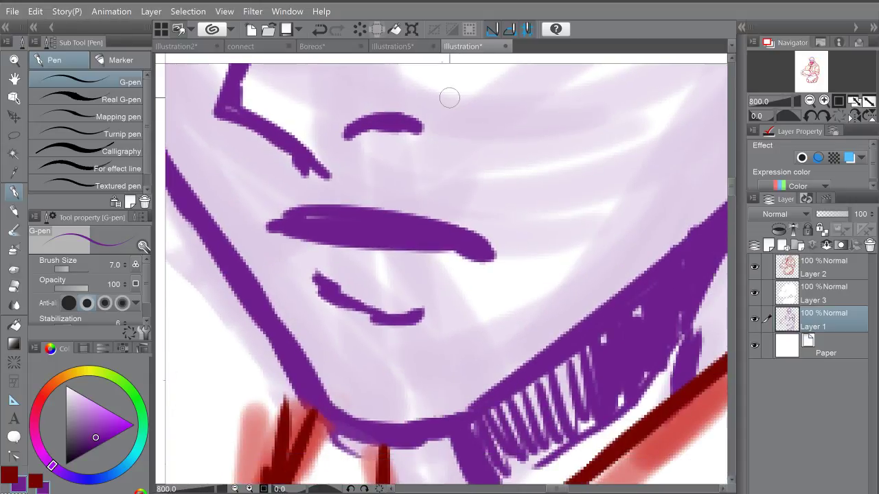
{"action": "mouse_move", "coordinate": [429, 241]}
{"action": "left_mouse_down"}
{"action": "mouse_move", "coordinate": [516, 231]}
{"action": "mouse_move", "coordinate": [517, 247]}
{"action": "mouse_move", "coordinate": [453, 259]}
{"action": "mouse_move", "coordinate": [420, 249]}
{"action": "mouse_move", "coordinate": [517, 229]}
{"action": "mouse_move", "coordinate": [492, 245]}
{"action": "left_mouse_up"}
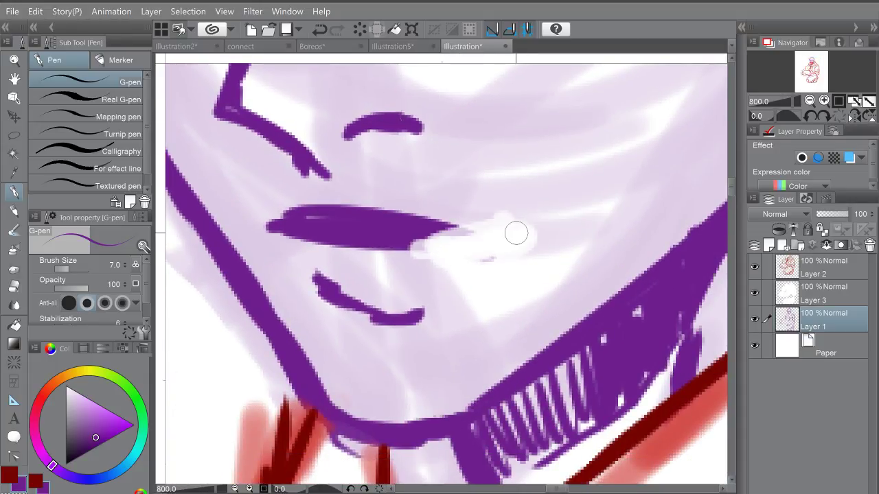
{"action": "mouse_move", "coordinate": [417, 244]}
{"action": "left_mouse_down"}
{"action": "mouse_move", "coordinate": [474, 230]}
{"action": "mouse_move", "coordinate": [459, 241]}
{"action": "mouse_move", "coordinate": [437, 226]}
{"action": "mouse_move", "coordinate": [495, 227]}
{"action": "mouse_move", "coordinate": [407, 243]}
{"action": "mouse_move", "coordinate": [500, 228]}
{"action": "mouse_move", "coordinate": [296, 219]}
{"action": "mouse_move", "coordinate": [328, 304]}
{"action": "mouse_move", "coordinate": [413, 313]}
{"action": "mouse_move", "coordinate": [434, 300]}
{"action": "left_mouse_up"}
{"action": "scroll", "coordinate": [443, 276], "scroll_direction": "down", "scroll_amount": 8}
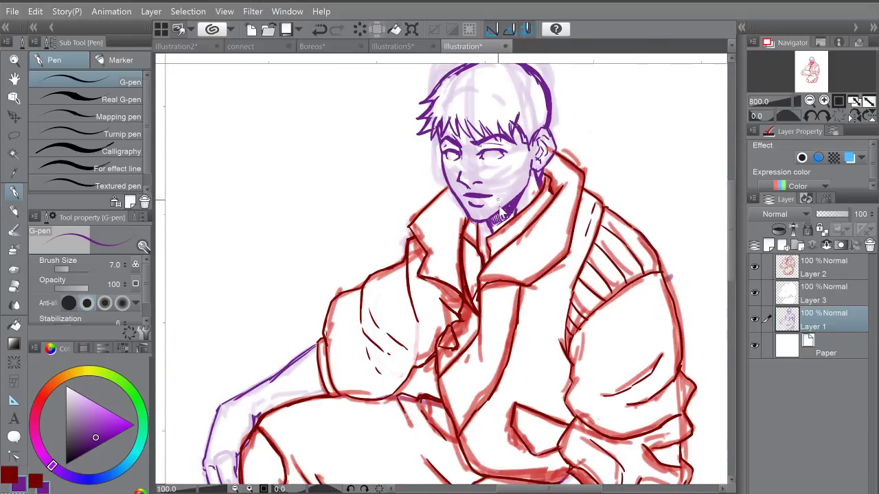
Step: Select Layers 1, 2 and 3 together and merge them into a single layer
{"action": "left_click_drag", "start_coordinate": [502, 286], "coordinate": [456, 298]}
{"action": "scroll", "coordinate": [444, 285], "scroll_direction": "down", "scroll_amount": 1}
{"action": "scroll", "coordinate": [451, 290], "scroll_direction": "up", "scroll_amount": 1}
{"action": "left_click", "coordinate": [824, 267], "text": "shift"}
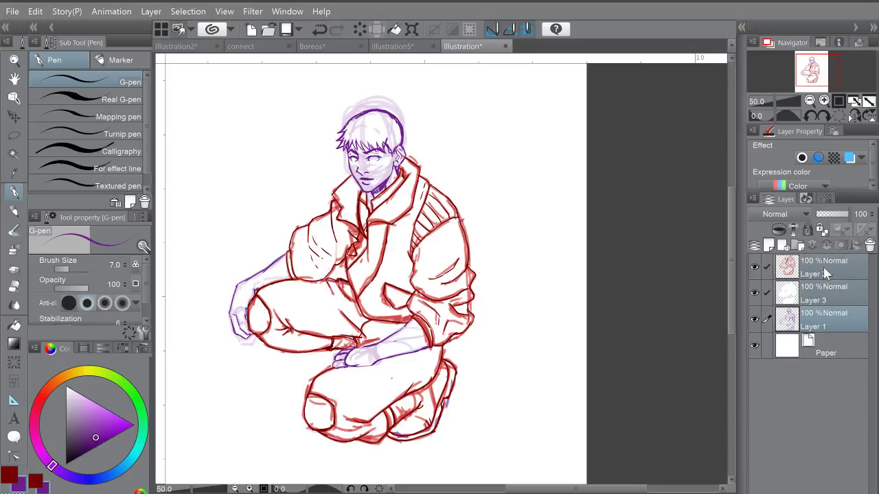
{"action": "key", "text": "shift+alt+e"}
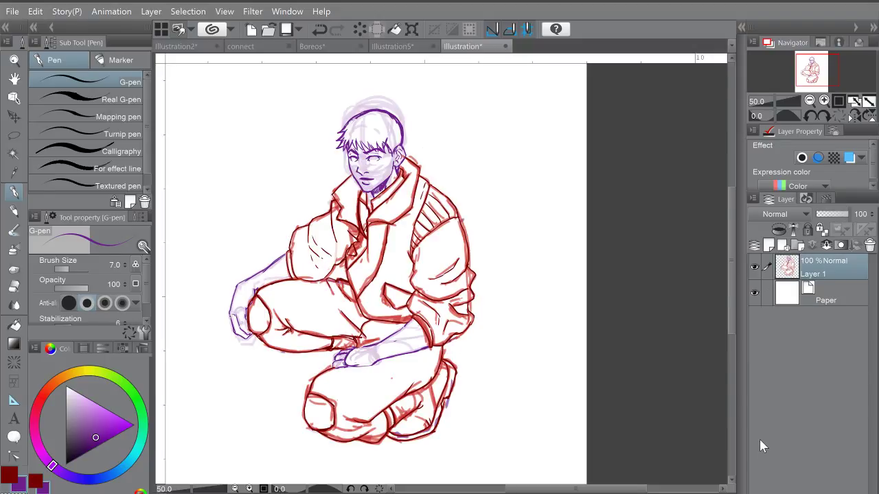
Step: Lasso the whole figure, enlarge it to nearly fill the page, centre it, apply the transformation and deselect
{"action": "key", "text": "ctrl+minus"}
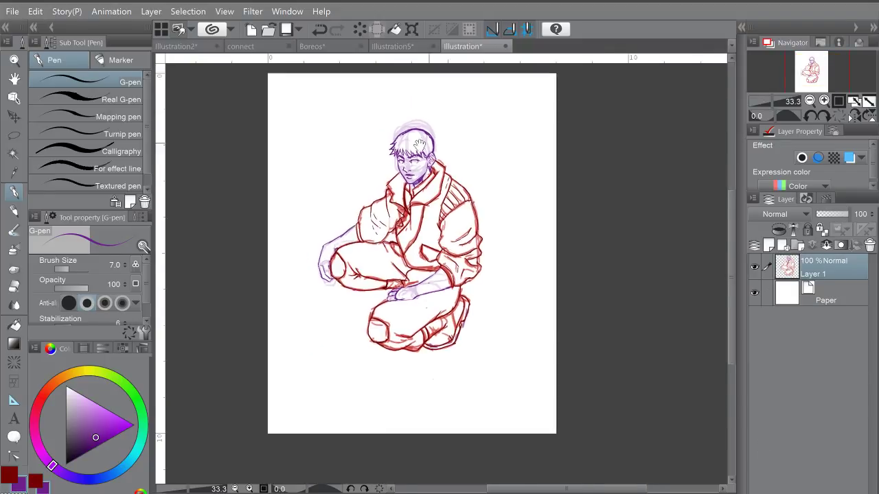
{"action": "key", "text": "m"}
{"action": "mouse_move", "coordinate": [386, 106]}
{"action": "left_mouse_down"}
{"action": "mouse_move", "coordinate": [360, 356]}
{"action": "mouse_move", "coordinate": [428, 109]}
{"action": "left_mouse_up"}
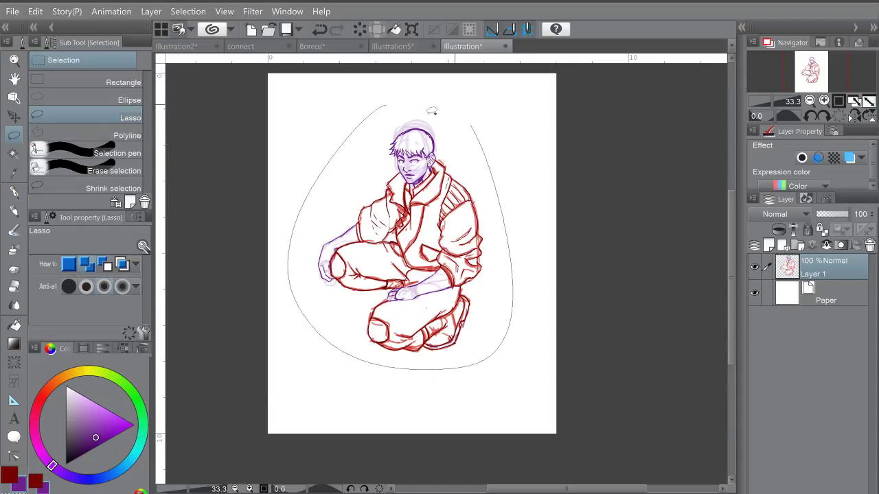
{"action": "left_click", "coordinate": [460, 394]}
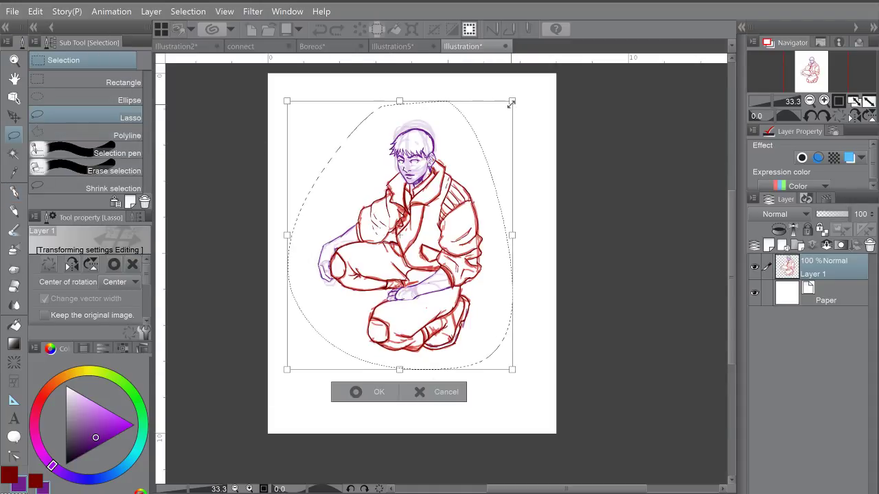
{"action": "left_click_drag", "start_coordinate": [512, 101], "coordinate": [550, 69]}
{"action": "left_click_drag", "start_coordinate": [484, 241], "coordinate": [475, 276]}
{"action": "left_click_drag", "start_coordinate": [542, 95], "coordinate": [561, 68]}
{"action": "left_click_drag", "start_coordinate": [496, 222], "coordinate": [488, 225]}
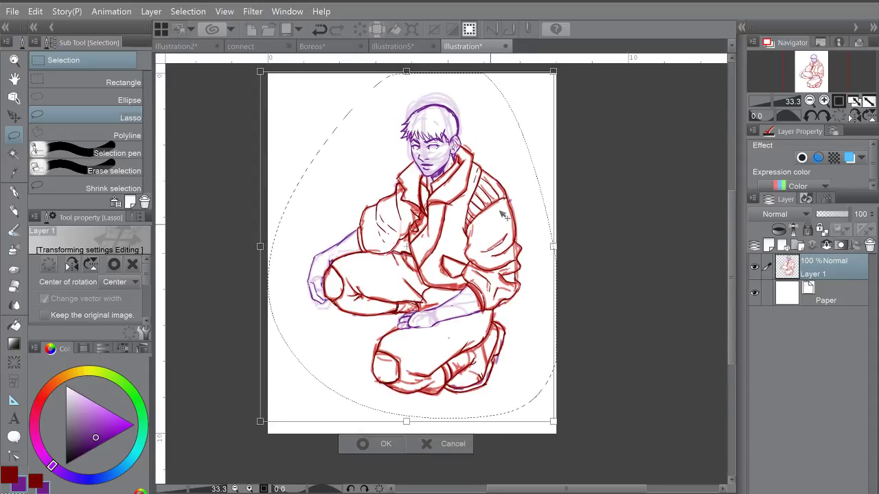
{"action": "left_click_drag", "start_coordinate": [556, 79], "coordinate": [567, 64]}
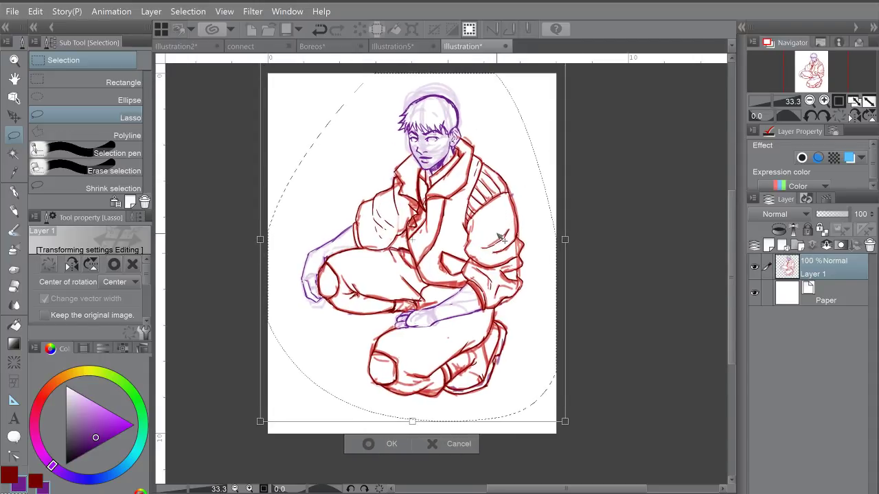
{"action": "left_click_drag", "start_coordinate": [498, 233], "coordinate": [493, 234]}
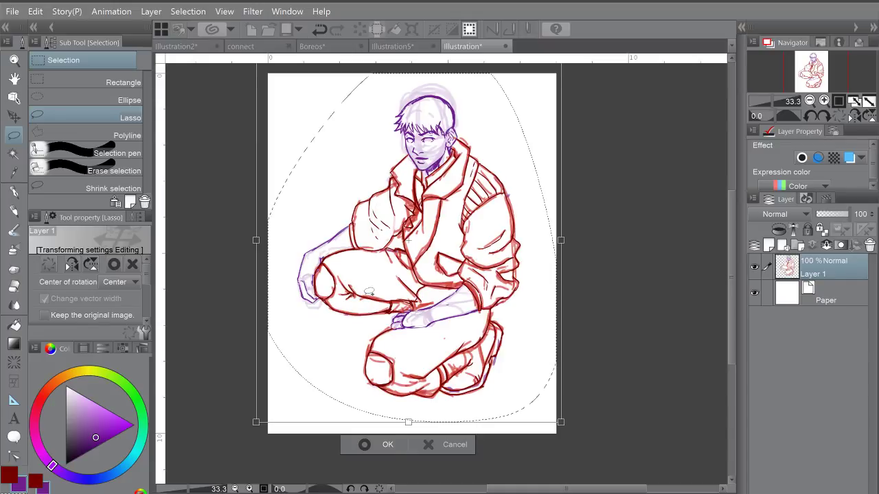
{"action": "key", "text": "Return"}
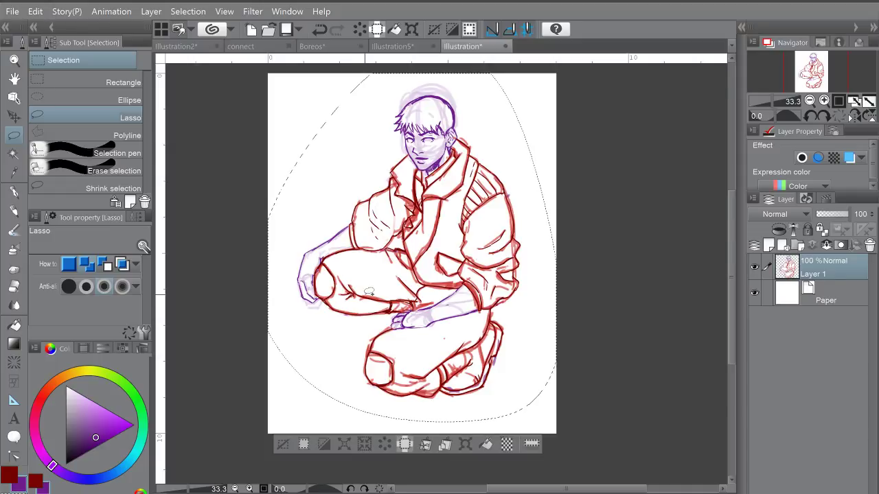
{"action": "left_click", "coordinate": [285, 444]}
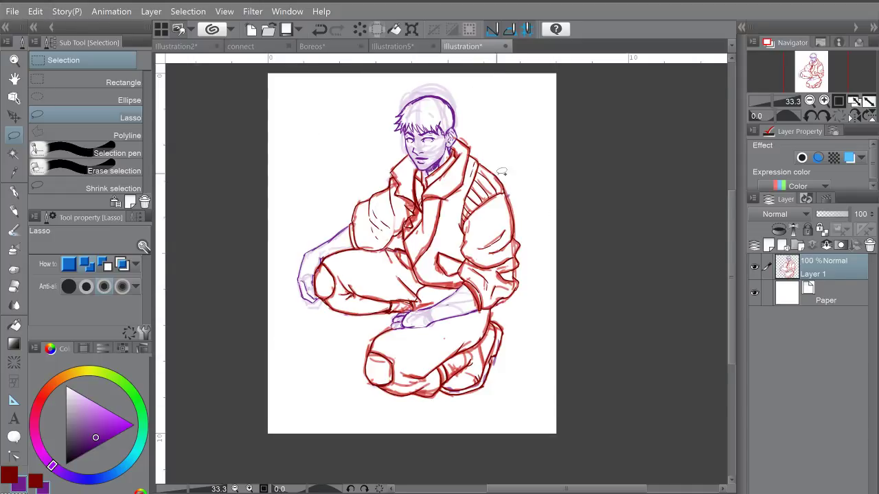
Step: Erase the red collar line that runs into the inside of the near ear
{"action": "left_click_drag", "start_coordinate": [499, 190], "coordinate": [505, 201]}
{"action": "scroll", "coordinate": [506, 202], "scroll_direction": "up", "scroll_amount": 5}
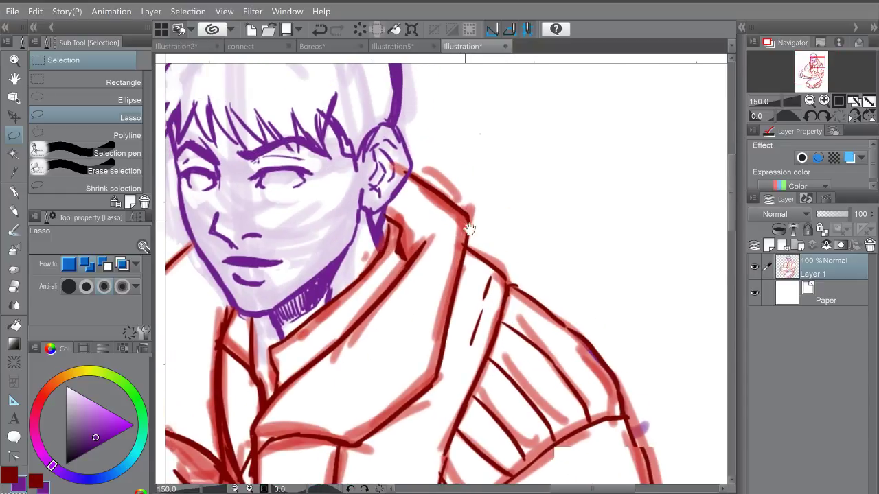
{"action": "scroll", "coordinate": [445, 192], "scroll_direction": "up", "scroll_amount": 5}
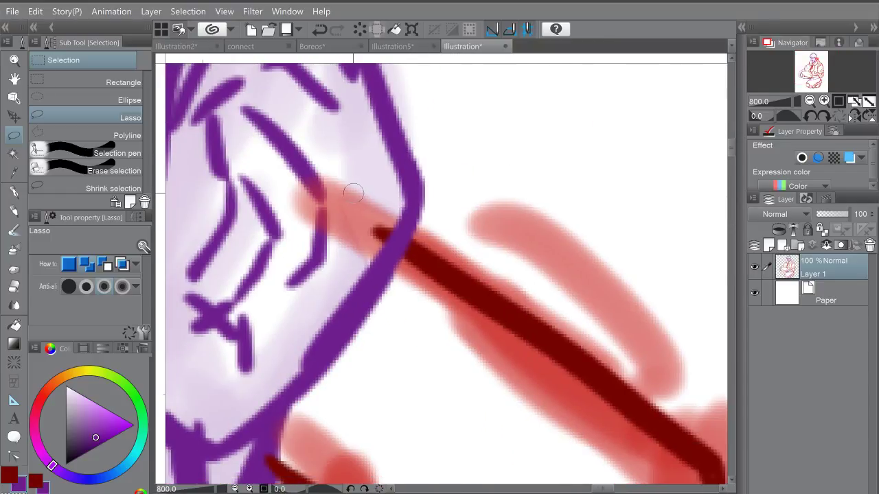
{"action": "left_click_drag", "start_coordinate": [357, 180], "coordinate": [344, 264]}
{"action": "left_click_drag", "start_coordinate": [373, 205], "coordinate": [351, 261]}
{"action": "left_click_drag", "start_coordinate": [385, 214], "coordinate": [364, 254]}
{"action": "left_click_drag", "start_coordinate": [390, 212], "coordinate": [365, 254]}
{"action": "mouse_move", "coordinate": [337, 187]}
{"action": "left_mouse_down"}
{"action": "mouse_move", "coordinate": [335, 240]}
{"action": "mouse_move", "coordinate": [350, 193]}
{"action": "mouse_move", "coordinate": [304, 226]}
{"action": "mouse_move", "coordinate": [320, 190]}
{"action": "left_mouse_up"}
{"action": "key", "text": "p"}
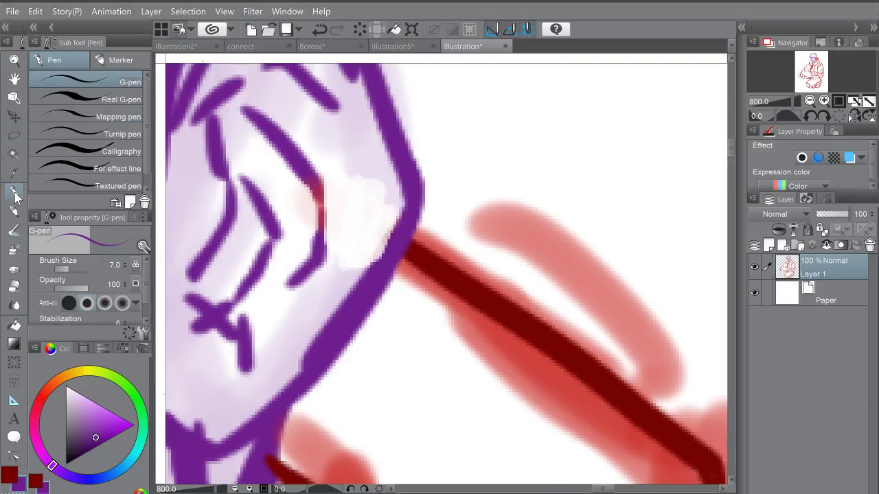
Step: Erase the stray light red stroke outside the upper collar edge behind the ear
{"action": "scroll", "coordinate": [424, 187], "scroll_direction": "down", "scroll_amount": 5}
{"action": "scroll", "coordinate": [433, 165], "scroll_direction": "down", "scroll_amount": 3}
{"action": "left_click_drag", "start_coordinate": [476, 260], "coordinate": [454, 203]}
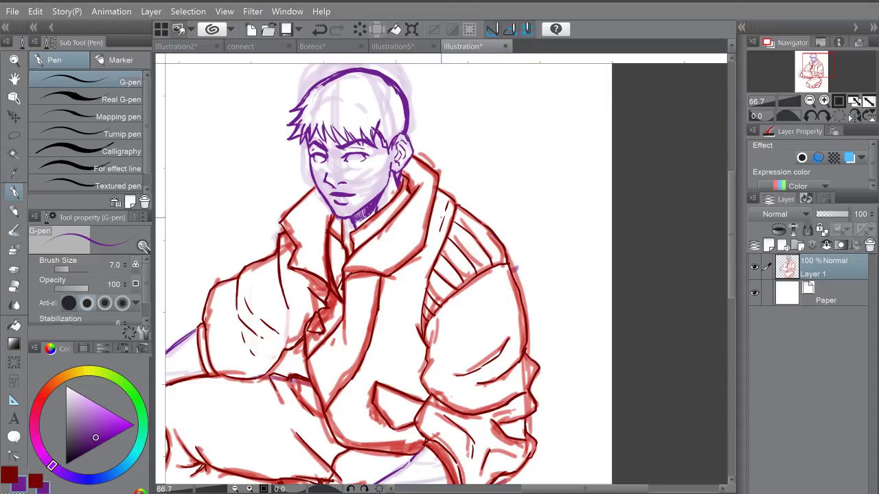
{"action": "left_click_drag", "start_coordinate": [449, 208], "coordinate": [491, 241]}
{"action": "scroll", "coordinate": [482, 178], "scroll_direction": "up", "scroll_amount": 2}
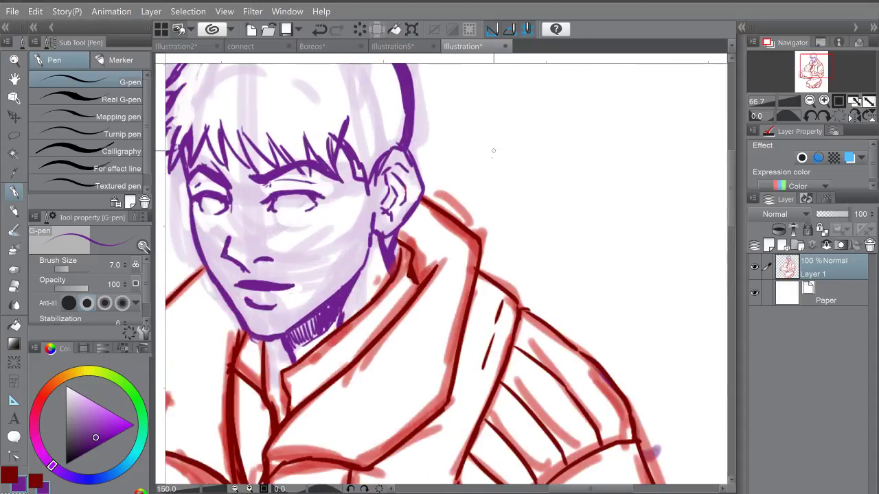
{"action": "mouse_move", "coordinate": [438, 190]}
{"action": "left_mouse_down"}
{"action": "mouse_move", "coordinate": [453, 202]}
{"action": "mouse_move", "coordinate": [456, 193]}
{"action": "mouse_move", "coordinate": [439, 193]}
{"action": "mouse_move", "coordinate": [478, 225]}
{"action": "mouse_move", "coordinate": [487, 251]}
{"action": "left_mouse_up"}
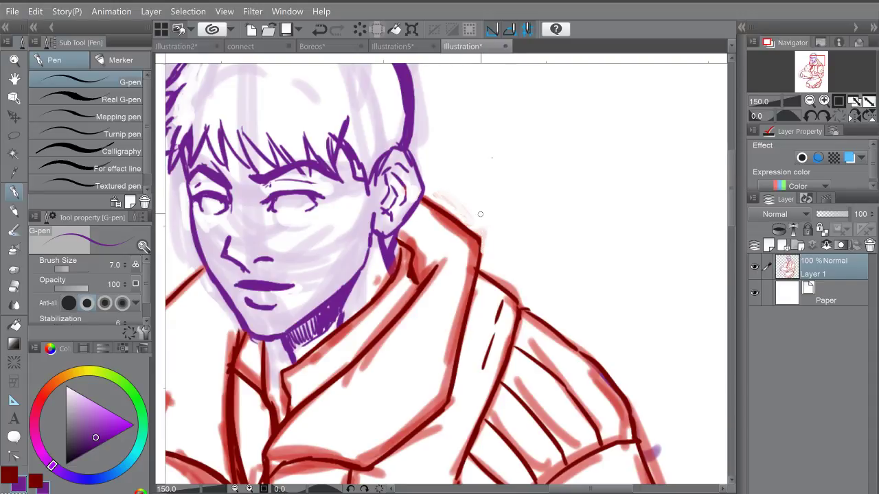
Step: Move the whole figure slightly down on the page
{"action": "scroll", "coordinate": [498, 206], "scroll_direction": "down", "scroll_amount": 5}
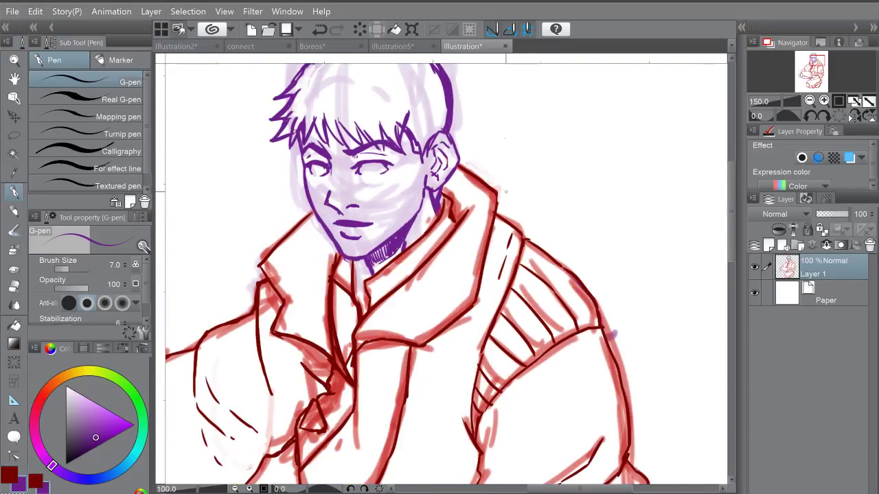
{"action": "scroll", "coordinate": [504, 229], "scroll_direction": "down", "scroll_amount": 1}
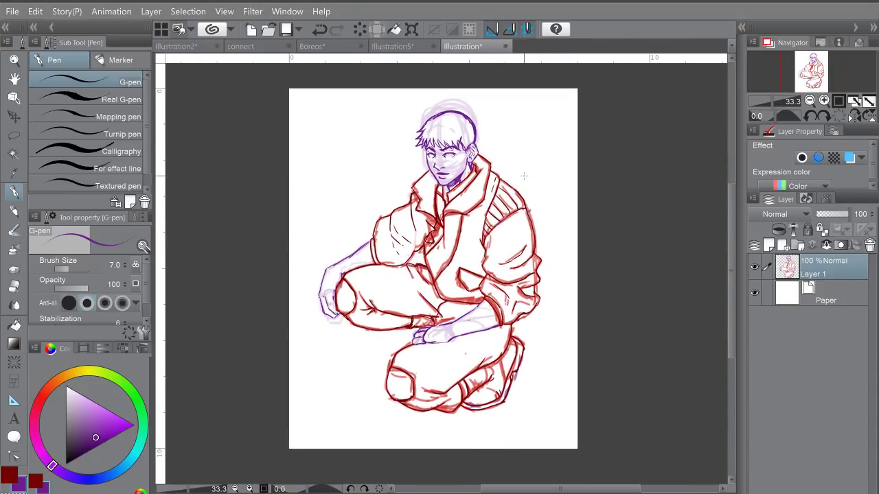
{"action": "left_click", "coordinate": [15, 100]}
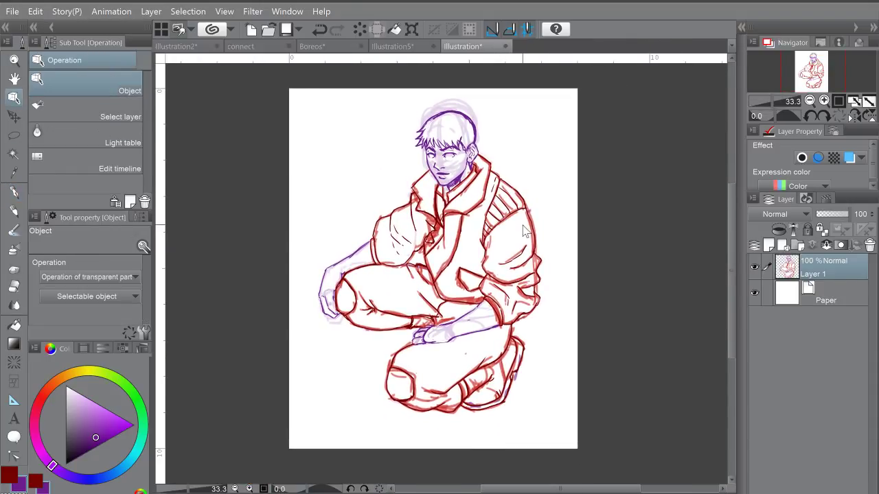
{"action": "left_click_drag", "start_coordinate": [528, 223], "coordinate": [524, 229]}
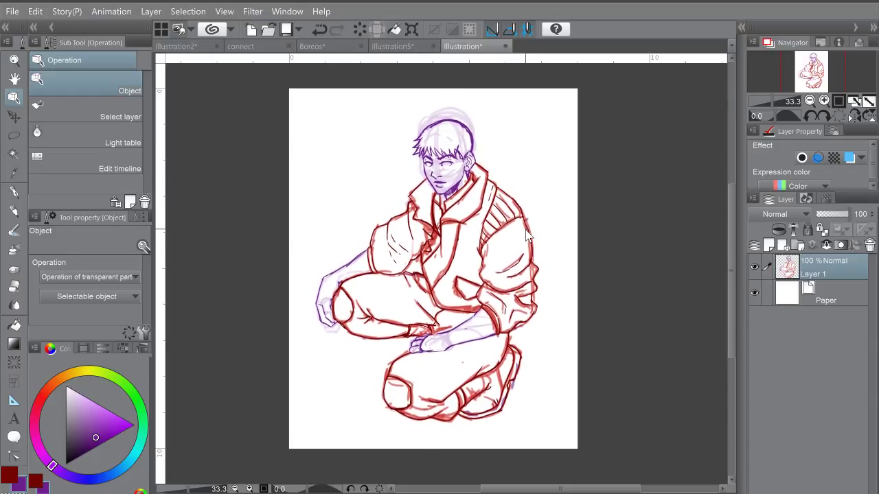
Step: Lower the sketch layer's opacity to 17%, add a new layer above it and get the G-pen ready
{"action": "left_click", "coordinate": [822, 214]}
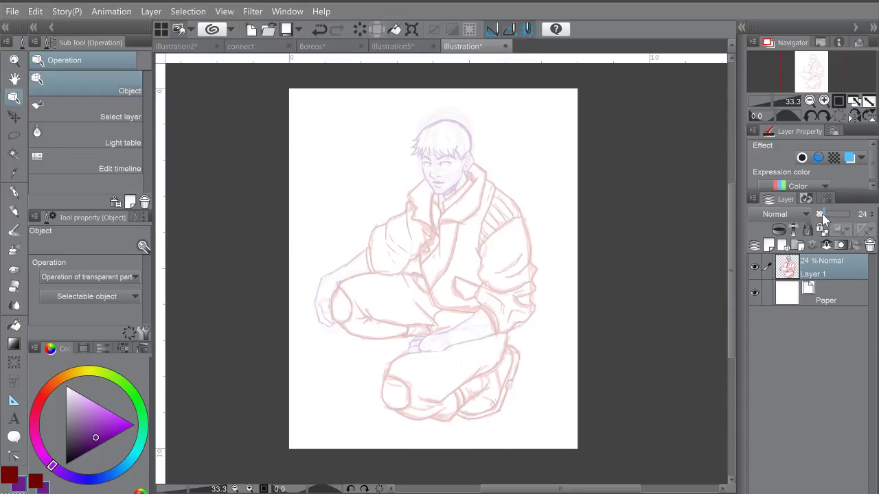
{"action": "left_click", "coordinate": [769, 245]}
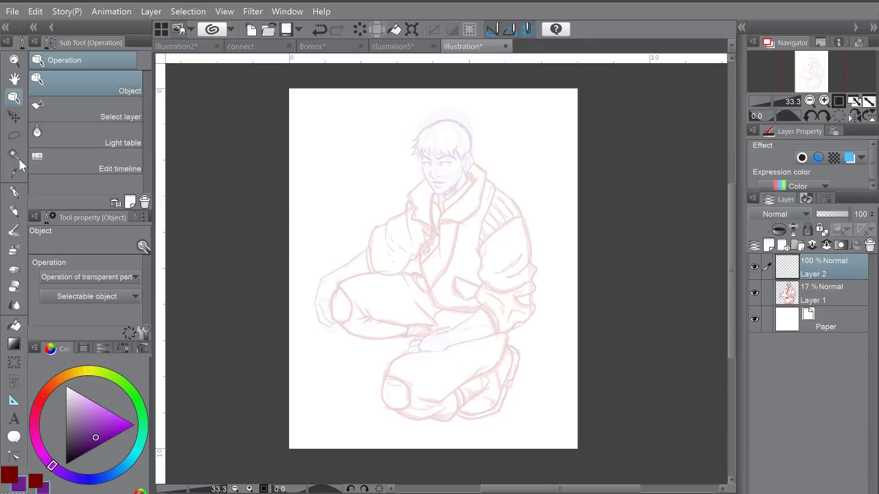
{"action": "left_click", "coordinate": [14, 191]}
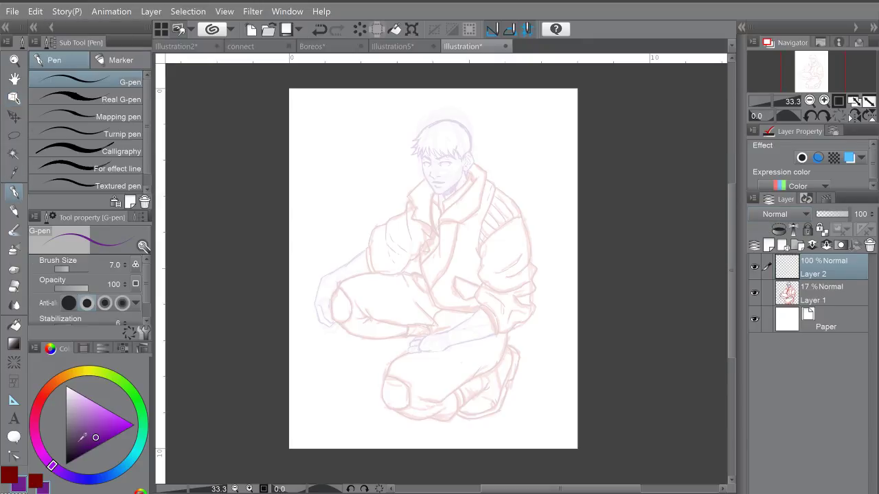
Step: Set the pen colour to black and ink the nose bridge, nose tip and near nostril over the sketch
{"action": "left_click", "coordinate": [66, 464]}
{"action": "left_click_drag", "start_coordinate": [492, 155], "coordinate": [482, 168]}
{"action": "scroll", "coordinate": [426, 196], "scroll_direction": "up", "scroll_amount": 5}
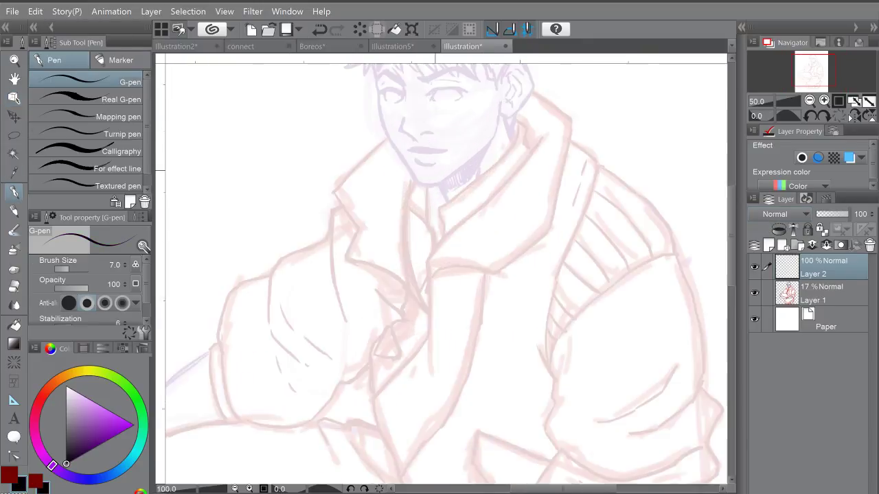
{"action": "scroll", "coordinate": [384, 212], "scroll_direction": "up", "scroll_amount": 4}
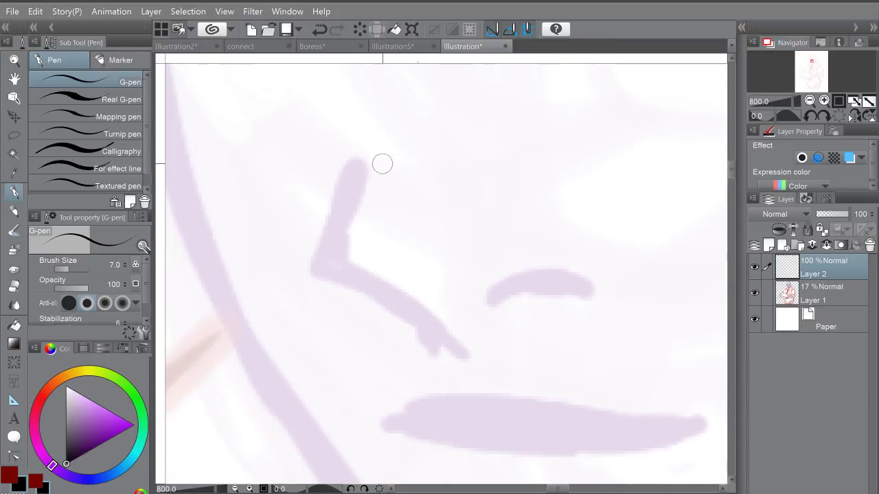
{"action": "mouse_move", "coordinate": [356, 174]}
{"action": "left_mouse_down"}
{"action": "mouse_move", "coordinate": [343, 258]}
{"action": "mouse_move", "coordinate": [447, 328]}
{"action": "left_mouse_up"}
{"action": "mouse_move", "coordinate": [520, 296]}
{"action": "left_mouse_down"}
{"action": "mouse_move", "coordinate": [491, 270]}
{"action": "mouse_move", "coordinate": [514, 261]}
{"action": "left_mouse_up"}
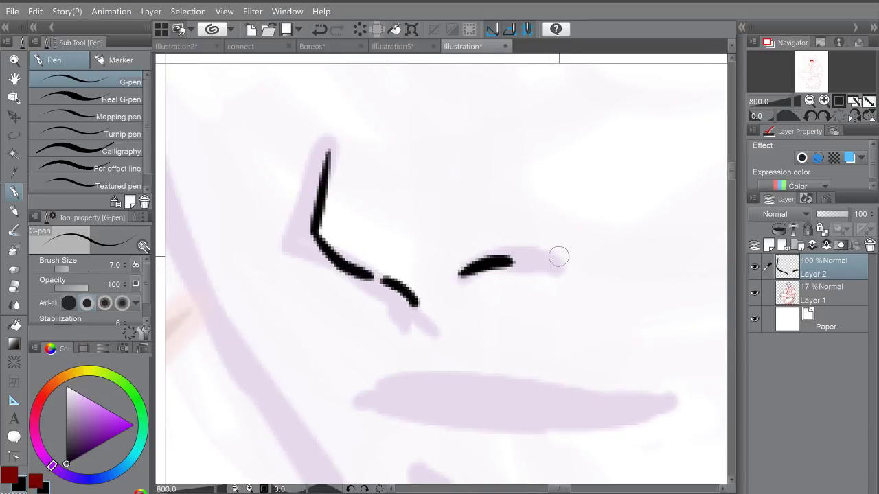
Step: Ink the near eye's eyelid crease, the short mark beside it and the outline of the eyebrow above
{"action": "scroll", "coordinate": [577, 242], "scroll_direction": "down", "scroll_amount": 5}
{"action": "left_click_drag", "start_coordinate": [608, 226], "coordinate": [528, 237]}
{"action": "scroll", "coordinate": [509, 192], "scroll_direction": "up", "scroll_amount": 5}
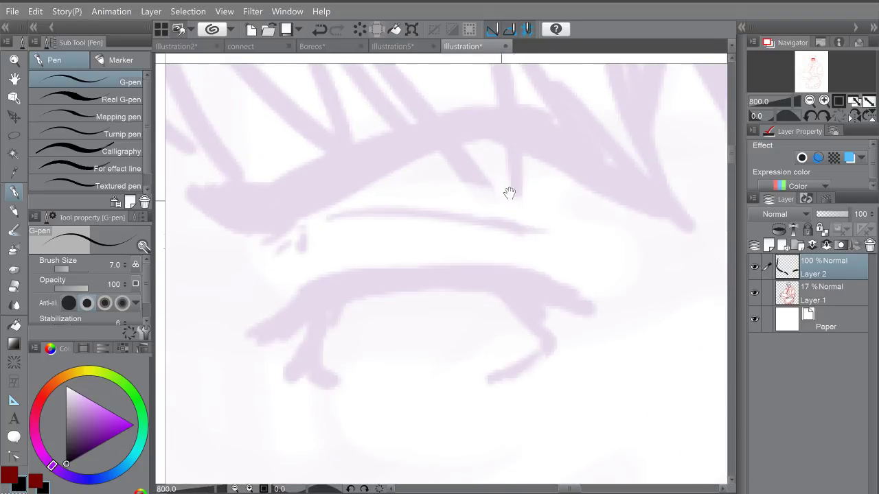
{"action": "left_click_drag", "start_coordinate": [359, 187], "coordinate": [522, 198]}
{"action": "mouse_move", "coordinate": [325, 221]}
{"action": "left_mouse_down"}
{"action": "mouse_move", "coordinate": [344, 199]}
{"action": "mouse_move", "coordinate": [381, 221]}
{"action": "left_mouse_up"}
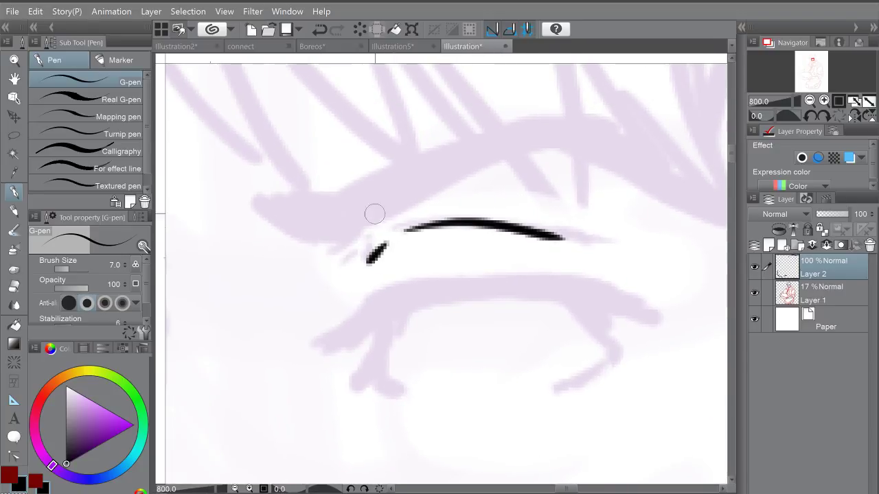
{"action": "mouse_move", "coordinate": [264, 217]}
{"action": "left_mouse_down"}
{"action": "mouse_move", "coordinate": [327, 235]}
{"action": "mouse_move", "coordinate": [554, 155]}
{"action": "mouse_move", "coordinate": [544, 155]}
{"action": "mouse_move", "coordinate": [585, 156]}
{"action": "left_mouse_up"}
{"action": "left_click_drag", "start_coordinate": [612, 181], "coordinate": [465, 172]}
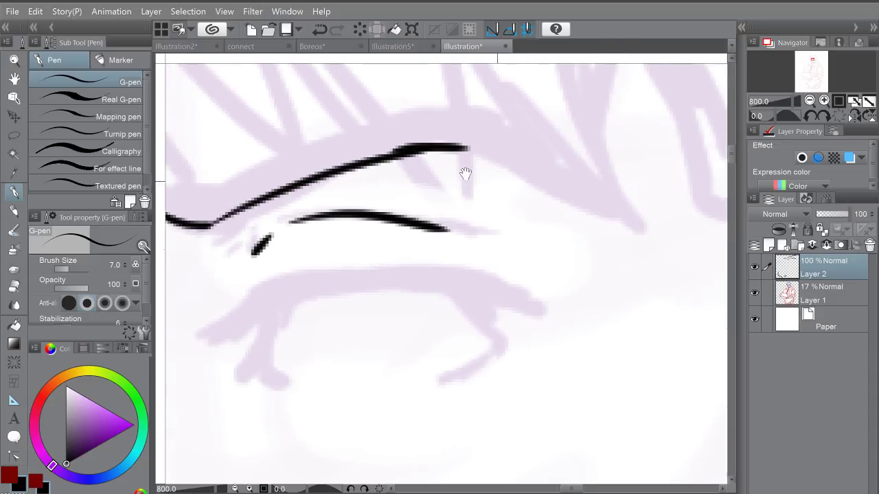
{"action": "key", "text": "ctrl+z"}
{"action": "mouse_move", "coordinate": [379, 150]}
{"action": "left_mouse_down"}
{"action": "mouse_move", "coordinate": [441, 150]}
{"action": "mouse_move", "coordinate": [602, 209]}
{"action": "mouse_move", "coordinate": [434, 110]}
{"action": "mouse_move", "coordinate": [591, 151]}
{"action": "mouse_move", "coordinate": [436, 168]}
{"action": "mouse_move", "coordinate": [351, 201]}
{"action": "mouse_move", "coordinate": [305, 206]}
{"action": "mouse_move", "coordinate": [395, 228]}
{"action": "mouse_move", "coordinate": [424, 211]}
{"action": "mouse_move", "coordinate": [488, 194]}
{"action": "left_mouse_up"}
Step: Ink the outline of the far eyebrow, closing it at its inner end
{"action": "left_click_drag", "start_coordinate": [353, 179], "coordinate": [550, 215]}
{"action": "mouse_move", "coordinate": [448, 203]}
{"action": "left_mouse_down"}
{"action": "mouse_move", "coordinate": [341, 164]}
{"action": "mouse_move", "coordinate": [264, 225]}
{"action": "mouse_move", "coordinate": [340, 211]}
{"action": "mouse_move", "coordinate": [471, 263]}
{"action": "left_mouse_up"}
{"action": "left_click_drag", "start_coordinate": [450, 206], "coordinate": [474, 266]}
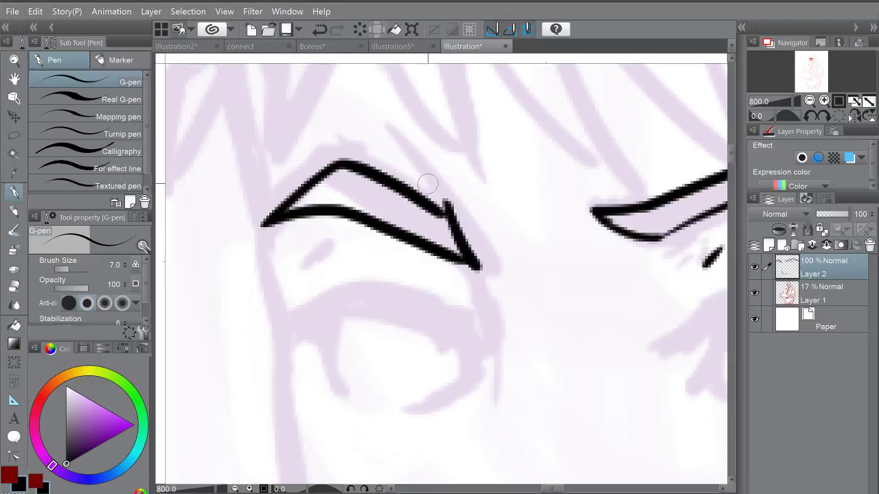
Step: Ink the frown crease at the far eyebrow's inner end and the short nose-bridge line below it
{"action": "left_click_drag", "start_coordinate": [412, 151], "coordinate": [470, 260]}
{"action": "mouse_move", "coordinate": [492, 307]}
{"action": "left_mouse_down"}
{"action": "mouse_move", "coordinate": [475, 239]}
{"action": "mouse_move", "coordinate": [462, 227]}
{"action": "left_mouse_up"}
{"action": "left_click_drag", "start_coordinate": [448, 174], "coordinate": [472, 235]}
{"action": "left_click_drag", "start_coordinate": [470, 245], "coordinate": [468, 281]}
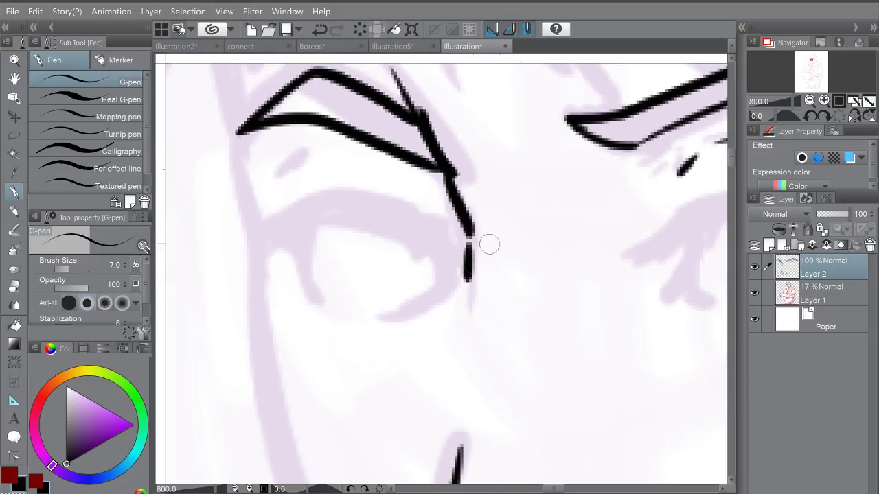
{"action": "key", "text": "ctrl+minus"}
{"action": "key", "text": "ctrl+minus"}
{"action": "mouse_move", "coordinate": [494, 312]}
{"action": "left_mouse_down"}
{"action": "mouse_move", "coordinate": [552, 222]}
{"action": "mouse_move", "coordinate": [479, 222]}
{"action": "left_mouse_up"}
{"action": "scroll", "coordinate": [499, 214], "scroll_direction": "up", "scroll_amount": 4}
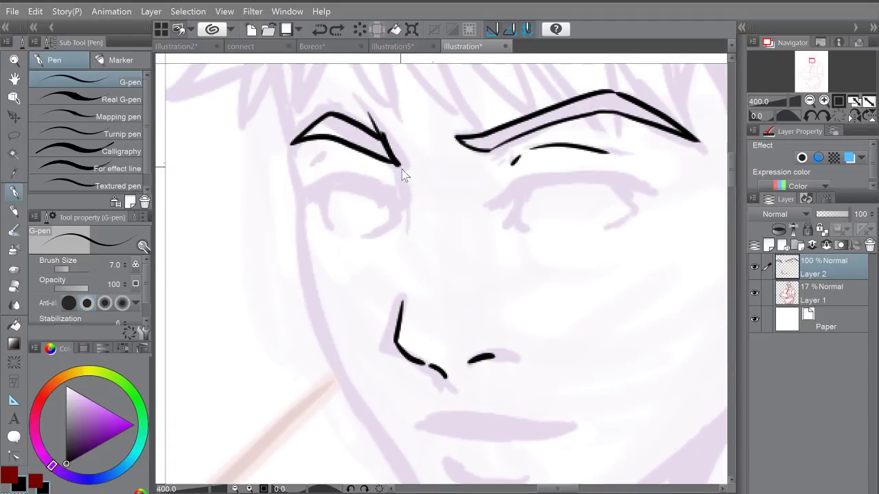
{"action": "left_click_drag", "start_coordinate": [402, 182], "coordinate": [405, 213]}
Step: Ink the mouth with its upper and lower outline and the short curve under the lower lip
{"action": "scroll", "coordinate": [470, 197], "scroll_direction": "down", "scroll_amount": 2}
{"action": "scroll", "coordinate": [521, 226], "scroll_direction": "down", "scroll_amount": 1}
{"action": "left_click_drag", "start_coordinate": [529, 236], "coordinate": [502, 210]}
{"action": "scroll", "coordinate": [502, 210], "scroll_direction": "up", "scroll_amount": 1}
{"action": "left_click_drag", "start_coordinate": [476, 279], "coordinate": [497, 197]}
{"action": "scroll", "coordinate": [496, 197], "scroll_direction": "up", "scroll_amount": 6}
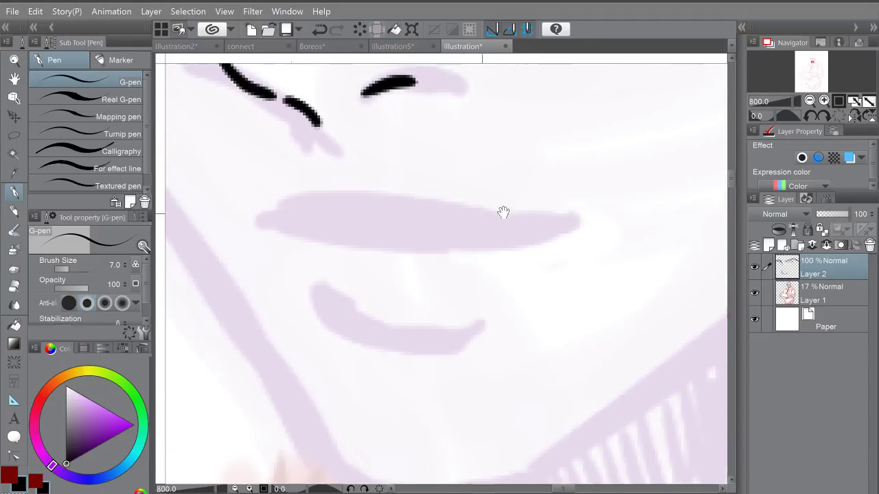
{"action": "mouse_move", "coordinate": [334, 209]}
{"action": "left_mouse_down"}
{"action": "mouse_move", "coordinate": [425, 178]}
{"action": "mouse_move", "coordinate": [447, 202]}
{"action": "mouse_move", "coordinate": [457, 161]}
{"action": "left_mouse_up"}
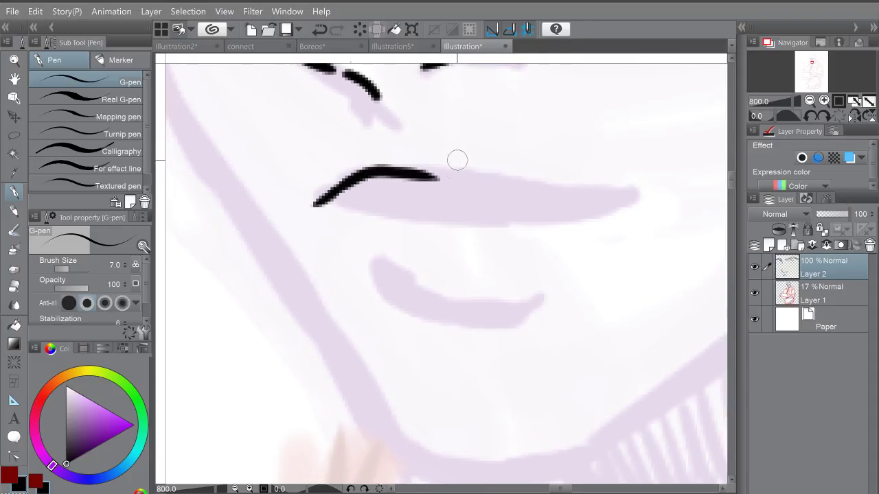
{"action": "key", "text": "ctrl+z"}
{"action": "mouse_move", "coordinate": [320, 197]}
{"action": "left_mouse_down"}
{"action": "mouse_move", "coordinate": [451, 170]}
{"action": "mouse_move", "coordinate": [379, 156]}
{"action": "left_mouse_up"}
{"action": "mouse_move", "coordinate": [324, 152]}
{"action": "left_mouse_down"}
{"action": "mouse_move", "coordinate": [587, 182]}
{"action": "mouse_move", "coordinate": [432, 206]}
{"action": "mouse_move", "coordinate": [323, 199]}
{"action": "mouse_move", "coordinate": [248, 182]}
{"action": "left_mouse_up"}
{"action": "scroll", "coordinate": [370, 214], "scroll_direction": "down", "scroll_amount": 1}
{"action": "mouse_move", "coordinate": [306, 232]}
{"action": "left_mouse_down"}
{"action": "mouse_move", "coordinate": [344, 277]}
{"action": "mouse_move", "coordinate": [417, 286]}
{"action": "mouse_move", "coordinate": [454, 287]}
{"action": "mouse_move", "coordinate": [489, 261]}
{"action": "left_mouse_up"}
Step: Ink the pointed sideburn in front of the near ear, without the stroke extending towards the ear's top
{"action": "scroll", "coordinate": [532, 231], "scroll_direction": "down", "scroll_amount": 3}
{"action": "scroll", "coordinate": [535, 184], "scroll_direction": "down", "scroll_amount": 3}
{"action": "left_click_drag", "start_coordinate": [588, 190], "coordinate": [541, 228]}
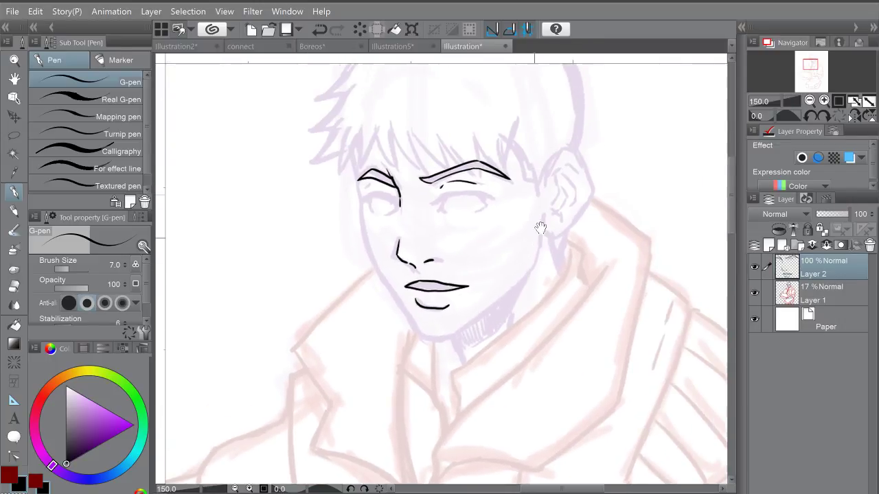
{"action": "scroll", "coordinate": [560, 167], "scroll_direction": "up", "scroll_amount": 3}
{"action": "left_click_drag", "start_coordinate": [491, 160], "coordinate": [493, 182]}
{"action": "mouse_move", "coordinate": [427, 143]}
{"action": "left_mouse_down"}
{"action": "mouse_move", "coordinate": [477, 295]}
{"action": "mouse_move", "coordinate": [524, 172]}
{"action": "left_mouse_up"}
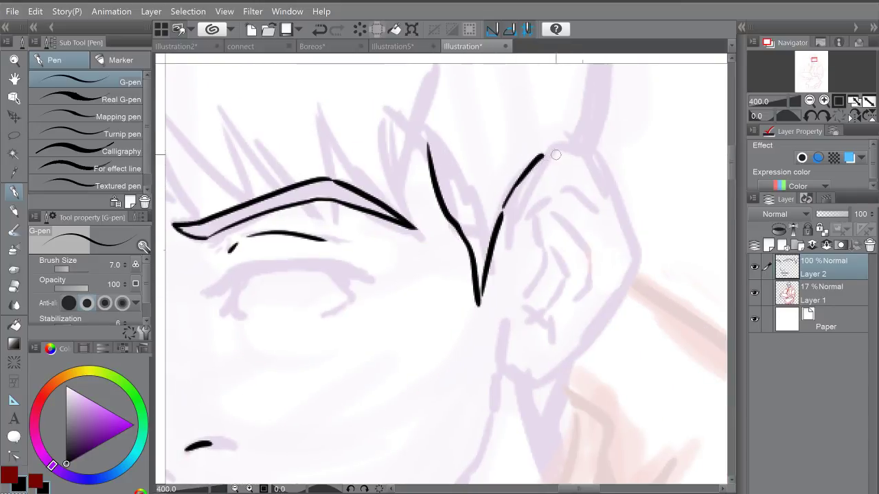
{"action": "key", "text": "ctrl+z"}
Step: Ink the near ear's outer contour and its inner folds
{"action": "mouse_move", "coordinate": [509, 226]}
{"action": "left_mouse_down"}
{"action": "mouse_move", "coordinate": [539, 169]}
{"action": "mouse_move", "coordinate": [529, 174]}
{"action": "mouse_move", "coordinate": [558, 148]}
{"action": "mouse_move", "coordinate": [590, 159]}
{"action": "mouse_move", "coordinate": [624, 220]}
{"action": "mouse_move", "coordinate": [630, 262]}
{"action": "mouse_move", "coordinate": [607, 316]}
{"action": "mouse_move", "coordinate": [565, 362]}
{"action": "mouse_move", "coordinate": [536, 376]}
{"action": "mouse_move", "coordinate": [516, 375]}
{"action": "mouse_move", "coordinate": [500, 354]}
{"action": "mouse_move", "coordinate": [534, 255]}
{"action": "mouse_move", "coordinate": [524, 146]}
{"action": "mouse_move", "coordinate": [574, 116]}
{"action": "left_mouse_up"}
{"action": "key", "text": "ctrl+z"}
{"action": "mouse_move", "coordinate": [538, 144]}
{"action": "left_mouse_down"}
{"action": "mouse_move", "coordinate": [564, 165]}
{"action": "mouse_move", "coordinate": [572, 207]}
{"action": "mouse_move", "coordinate": [562, 235]}
{"action": "left_mouse_up"}
{"action": "mouse_move", "coordinate": [541, 187]}
{"action": "left_mouse_down"}
{"action": "mouse_move", "coordinate": [551, 217]}
{"action": "mouse_move", "coordinate": [528, 237]}
{"action": "left_mouse_up"}
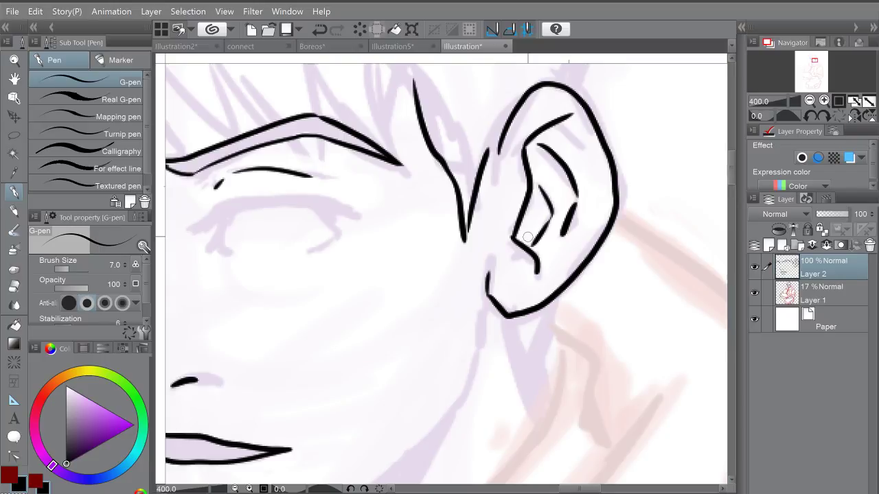
Step: Ink the two neck lines that meet in a point below the near earlobe
{"action": "scroll", "coordinate": [527, 237], "scroll_direction": "down", "scroll_amount": 2}
{"action": "left_click_drag", "start_coordinate": [519, 219], "coordinate": [473, 129]}
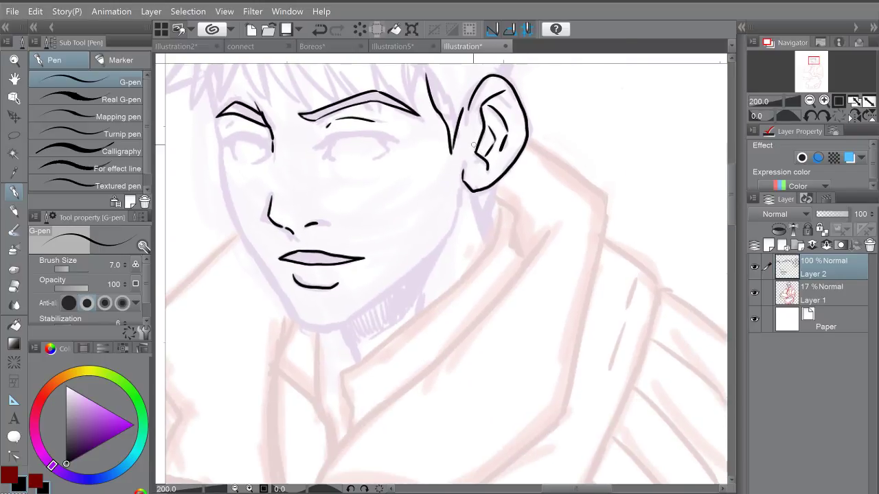
{"action": "scroll", "coordinate": [473, 128], "scroll_direction": "up", "scroll_amount": 2}
{"action": "left_click_drag", "start_coordinate": [516, 229], "coordinate": [490, 297]}
{"action": "left_click_drag", "start_coordinate": [464, 242], "coordinate": [502, 332]}
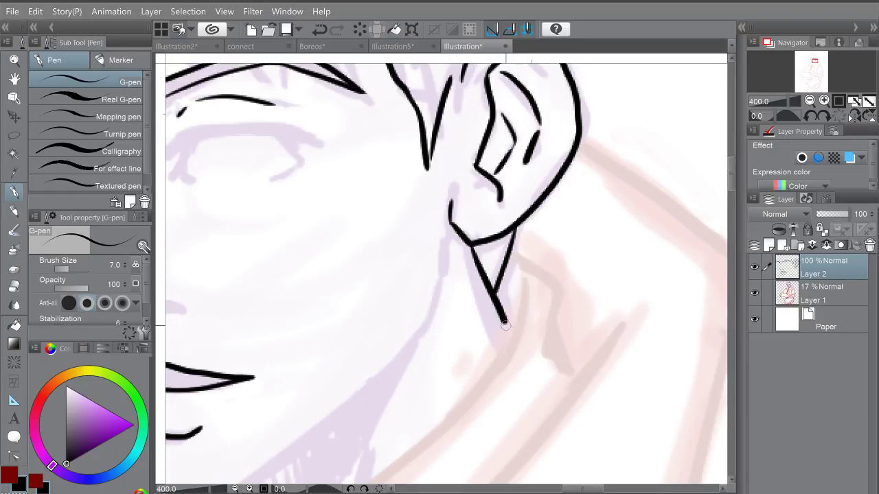
Step: Ink the near jawline from below the earlobe to the chin
{"action": "left_click_drag", "start_coordinate": [420, 299], "coordinate": [479, 204]}
{"action": "left_click_drag", "start_coordinate": [498, 160], "coordinate": [477, 235]}
{"action": "left_click_drag", "start_coordinate": [453, 286], "coordinate": [610, 191]}
{"action": "key", "text": "ctrl+z"}
{"action": "mouse_move", "coordinate": [653, 75]}
{"action": "left_mouse_down"}
{"action": "mouse_move", "coordinate": [605, 168]}
{"action": "mouse_move", "coordinate": [417, 322]}
{"action": "left_mouse_up"}
Step: Ink the far cheek contour down to the chin and join it to the near jawline
{"action": "left_click_drag", "start_coordinate": [252, 179], "coordinate": [305, 275]}
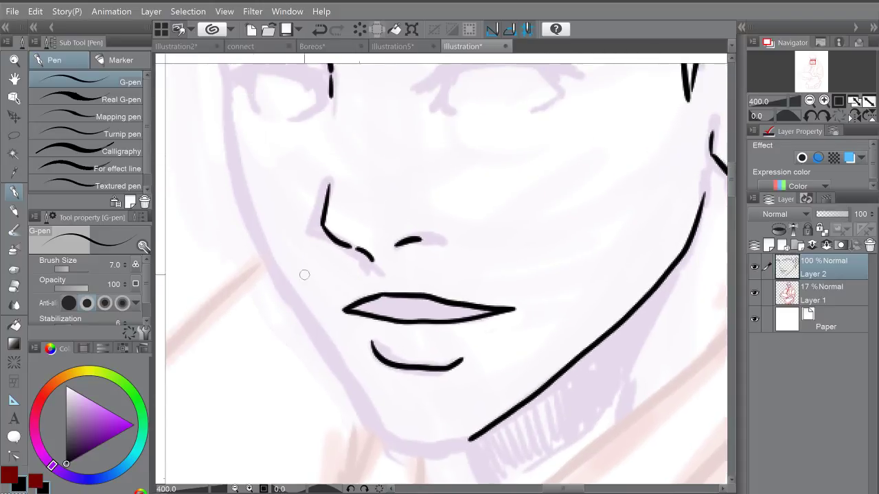
{"action": "mouse_move", "coordinate": [224, 98]}
{"action": "left_mouse_down"}
{"action": "mouse_move", "coordinate": [297, 304]}
{"action": "mouse_move", "coordinate": [357, 402]}
{"action": "mouse_move", "coordinate": [302, 278]}
{"action": "left_mouse_up"}
{"action": "mouse_move", "coordinate": [287, 247]}
{"action": "left_mouse_down"}
{"action": "mouse_move", "coordinate": [313, 300]}
{"action": "mouse_move", "coordinate": [383, 335]}
{"action": "left_mouse_up"}
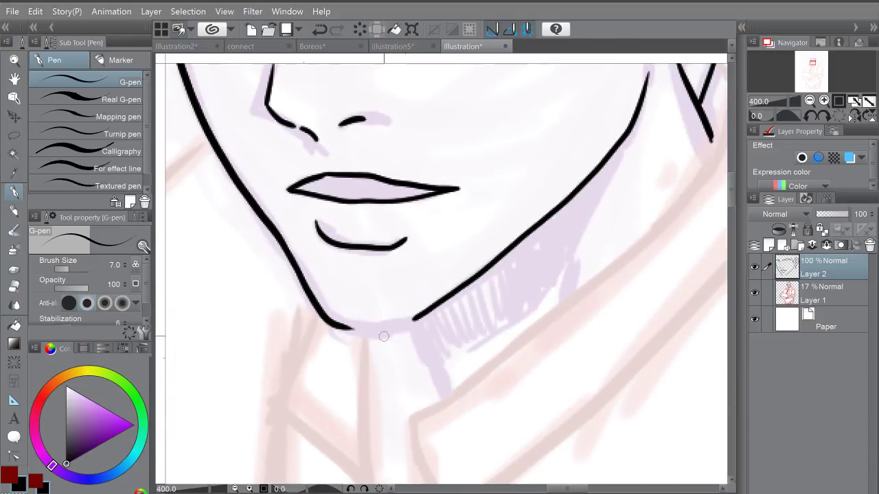
{"action": "mouse_move", "coordinate": [334, 323]}
{"action": "left_mouse_down"}
{"action": "mouse_move", "coordinate": [424, 311]}
{"action": "mouse_move", "coordinate": [428, 258]}
{"action": "mouse_move", "coordinate": [404, 261]}
{"action": "mouse_move", "coordinate": [429, 319]}
{"action": "left_mouse_up"}
Step: Ink the front neck line under the chin and the short neck mark above the collar
{"action": "key", "text": "ctrl+minus"}
{"action": "key", "text": "ctrl+minus"}
{"action": "key", "text": "ctrl+minus"}
{"action": "key", "text": "ctrl+minus"}
{"action": "key", "text": "ctrl+plus"}
{"action": "scroll", "coordinate": [428, 259], "scroll_direction": "up", "scroll_amount": 5}
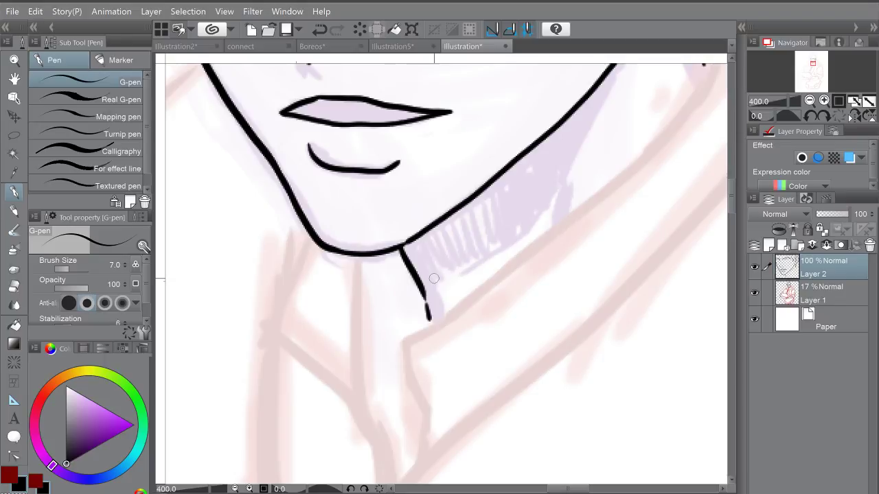
{"action": "scroll", "coordinate": [505, 177], "scroll_direction": "down", "scroll_amount": 5}
{"action": "scroll", "coordinate": [505, 177], "scroll_direction": "up", "scroll_amount": 5}
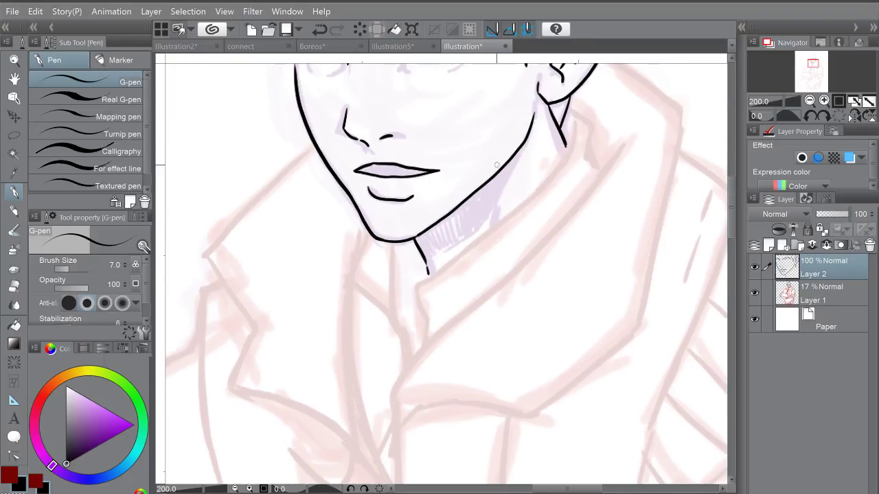
{"action": "left_click_drag", "start_coordinate": [494, 244], "coordinate": [486, 281]}
{"action": "left_click_drag", "start_coordinate": [544, 206], "coordinate": [472, 245]}
{"action": "left_click_drag", "start_coordinate": [576, 172], "coordinate": [560, 216]}
{"action": "left_click_drag", "start_coordinate": [565, 163], "coordinate": [557, 208]}
Step: Ink the inner collar's near edge and front corner, its far flap and the centre line below the chin
{"action": "scroll", "coordinate": [531, 220], "scroll_direction": "down", "scroll_amount": 2}
{"action": "mouse_move", "coordinate": [556, 147]}
{"action": "left_mouse_down"}
{"action": "mouse_move", "coordinate": [535, 190]}
{"action": "mouse_move", "coordinate": [401, 320]}
{"action": "mouse_move", "coordinate": [407, 360]}
{"action": "left_mouse_up"}
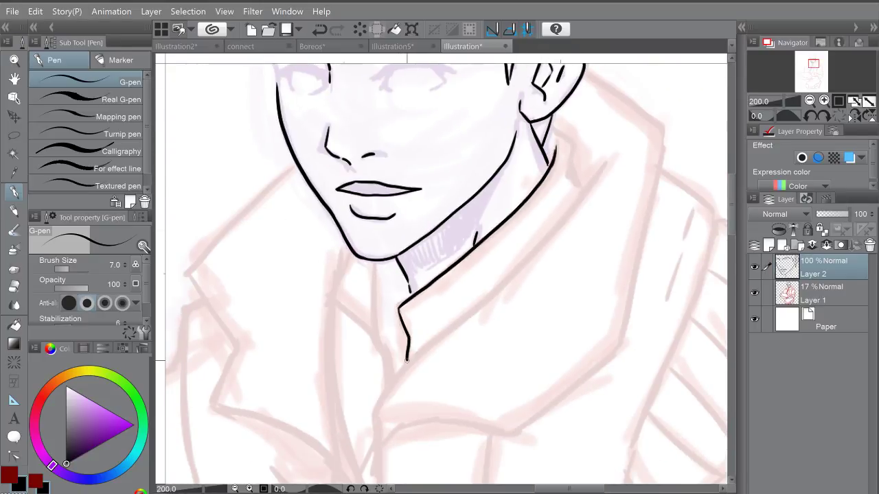
{"action": "mouse_move", "coordinate": [350, 251]}
{"action": "left_mouse_down"}
{"action": "mouse_move", "coordinate": [328, 301]}
{"action": "mouse_move", "coordinate": [378, 350]}
{"action": "left_mouse_up"}
{"action": "mouse_move", "coordinate": [375, 263]}
{"action": "left_mouse_down"}
{"action": "mouse_move", "coordinate": [376, 342]}
{"action": "mouse_move", "coordinate": [389, 385]}
{"action": "left_mouse_up"}
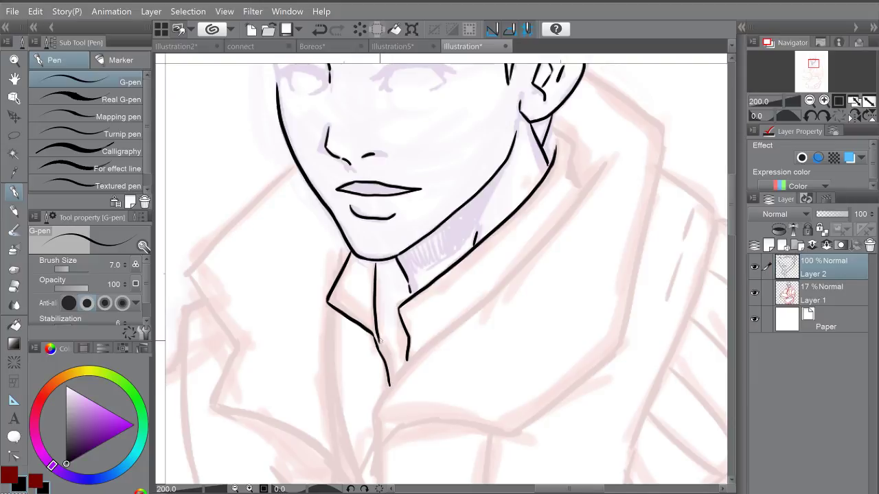
{"action": "left_click_drag", "start_coordinate": [380, 340], "coordinate": [390, 378]}
Step: Ink the back edge of the inner collar and its fold lines below the near ear
{"action": "left_click_drag", "start_coordinate": [501, 248], "coordinate": [451, 303]}
{"action": "scroll", "coordinate": [519, 190], "scroll_direction": "up", "scroll_amount": 1}
{"action": "mouse_move", "coordinate": [475, 174]}
{"action": "left_mouse_down"}
{"action": "mouse_move", "coordinate": [503, 193]}
{"action": "mouse_move", "coordinate": [508, 311]}
{"action": "left_mouse_up"}
{"action": "mouse_move", "coordinate": [516, 252]}
{"action": "left_mouse_down"}
{"action": "mouse_move", "coordinate": [532, 303]}
{"action": "mouse_move", "coordinate": [531, 246]}
{"action": "mouse_move", "coordinate": [525, 262]}
{"action": "left_mouse_up"}
{"action": "scroll", "coordinate": [550, 297], "scroll_direction": "down", "scroll_amount": 1}
{"action": "key", "text": "ctrl+z"}
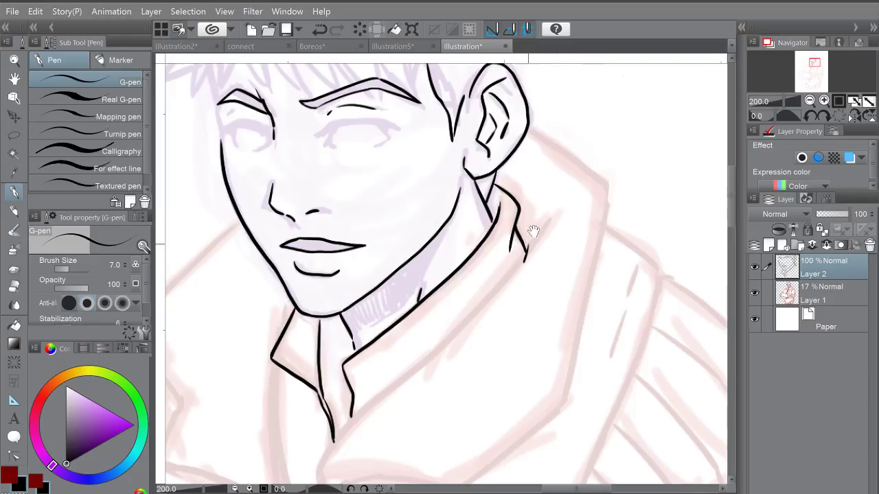
{"action": "key", "text": "ctrl+z"}
Step: Ink the large near jacket collar's outer edge from behind the ear to its corner, and its lower edge
{"action": "left_click_drag", "start_coordinate": [528, 126], "coordinate": [606, 195]}
{"action": "left_click_drag", "start_coordinate": [601, 257], "coordinate": [600, 166]}
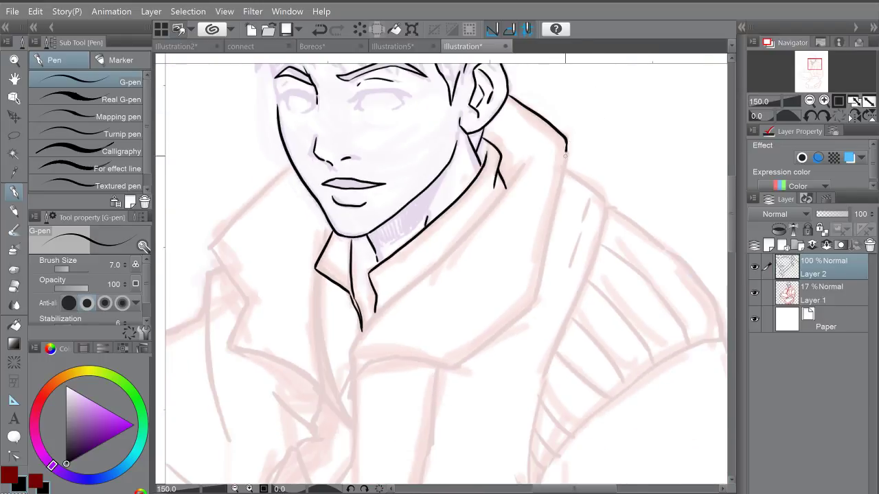
{"action": "mouse_move", "coordinate": [565, 155]}
{"action": "left_mouse_down"}
{"action": "mouse_move", "coordinate": [534, 285]}
{"action": "mouse_move", "coordinate": [509, 321]}
{"action": "mouse_move", "coordinate": [443, 377]}
{"action": "left_mouse_up"}
{"action": "scroll", "coordinate": [540, 195], "scroll_direction": "up", "scroll_amount": 1}
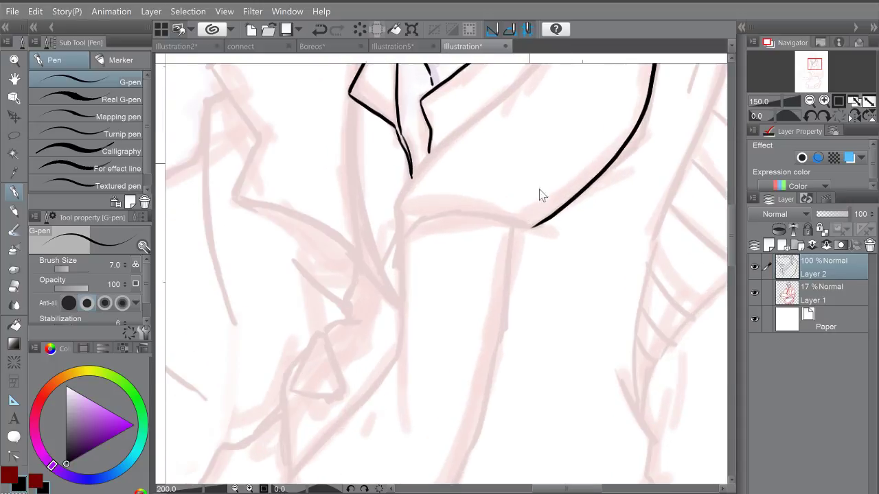
{"action": "mouse_move", "coordinate": [532, 225]}
{"action": "left_mouse_down"}
{"action": "mouse_move", "coordinate": [452, 209]}
{"action": "mouse_move", "coordinate": [402, 224]}
{"action": "left_mouse_up"}
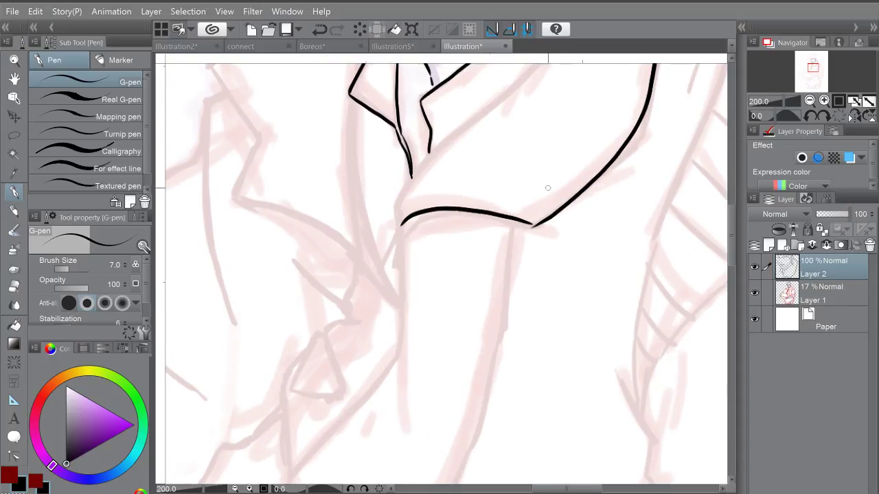
{"action": "key", "text": "ctrl+z"}
{"action": "mouse_move", "coordinate": [533, 225]}
{"action": "left_mouse_down"}
{"action": "mouse_move", "coordinate": [468, 210]}
{"action": "mouse_move", "coordinate": [417, 217]}
{"action": "mouse_move", "coordinate": [410, 229]}
{"action": "mouse_move", "coordinate": [399, 222]}
{"action": "mouse_move", "coordinate": [394, 365]}
{"action": "mouse_move", "coordinate": [389, 394]}
{"action": "left_mouse_up"}
Step: Ink the jacket's front opening edge curving down from the near collar
{"action": "mouse_move", "coordinate": [406, 334]}
{"action": "left_mouse_down"}
{"action": "mouse_move", "coordinate": [455, 189]}
{"action": "mouse_move", "coordinate": [460, 251]}
{"action": "left_mouse_up"}
{"action": "key", "text": "ctrl+z"}
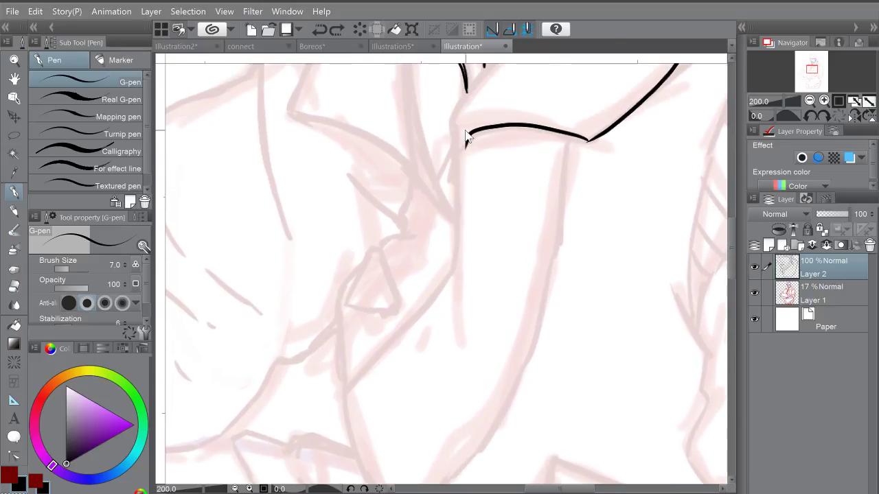
{"action": "mouse_move", "coordinate": [452, 120]}
{"action": "left_mouse_down"}
{"action": "mouse_move", "coordinate": [457, 194]}
{"action": "mouse_move", "coordinate": [443, 272]}
{"action": "mouse_move", "coordinate": [349, 389]}
{"action": "left_mouse_up"}
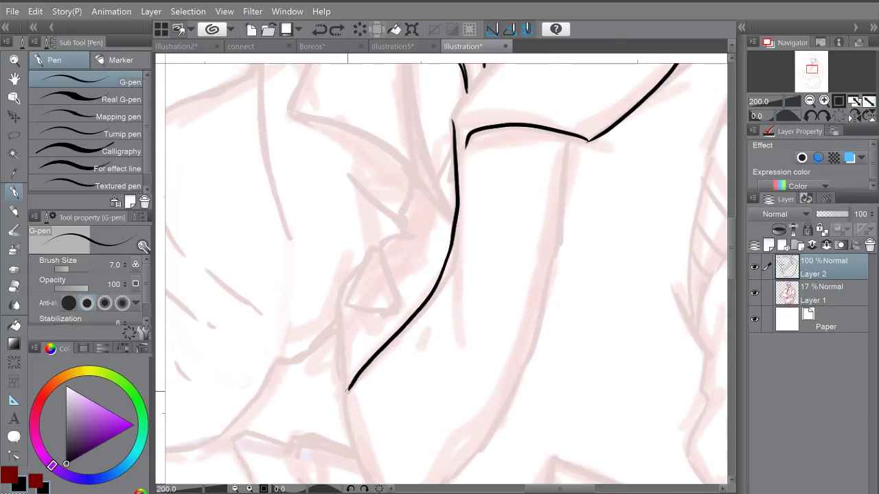
{"action": "left_click_drag", "start_coordinate": [395, 311], "coordinate": [377, 460]}
{"action": "left_click_drag", "start_coordinate": [579, 196], "coordinate": [472, 328]}
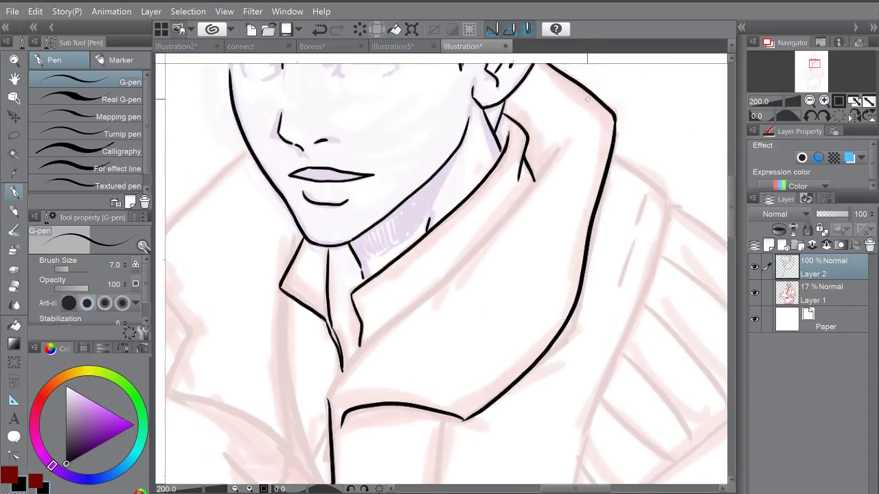
Step: Ink the near collar's inner edge down to the front opening and the long curve below the far inner collar
{"action": "mouse_move", "coordinate": [570, 131]}
{"action": "left_mouse_down"}
{"action": "mouse_move", "coordinate": [506, 220]}
{"action": "mouse_move", "coordinate": [366, 345]}
{"action": "mouse_move", "coordinate": [328, 397]}
{"action": "mouse_move", "coordinate": [446, 310]}
{"action": "left_mouse_up"}
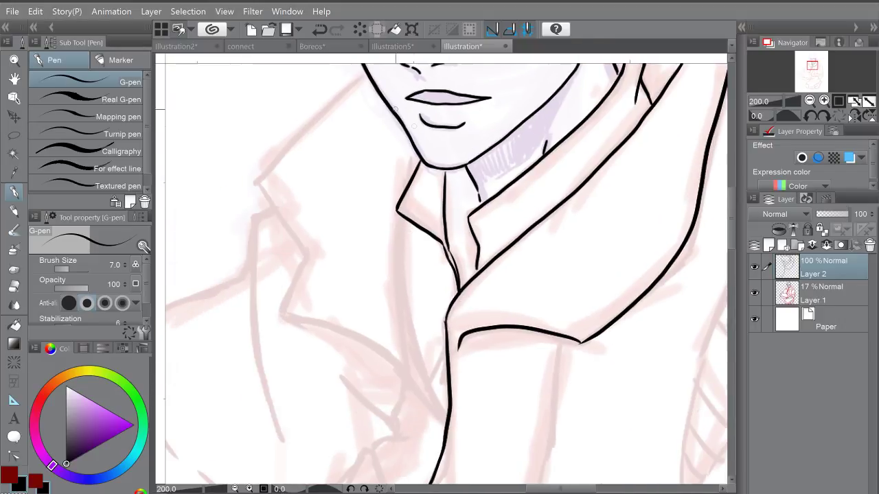
{"action": "mouse_move", "coordinate": [399, 220]}
{"action": "left_mouse_down"}
{"action": "mouse_move", "coordinate": [420, 357]}
{"action": "mouse_move", "coordinate": [443, 411]}
{"action": "left_mouse_up"}
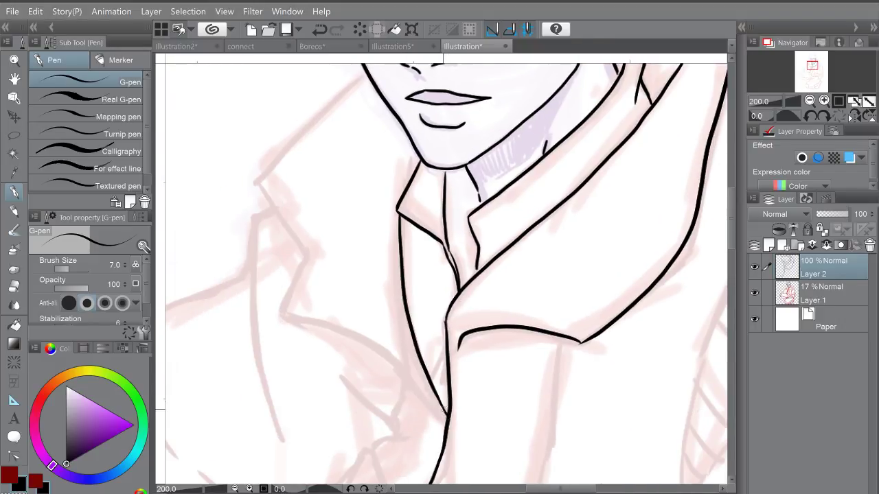
{"action": "left_click_drag", "start_coordinate": [461, 350], "coordinate": [462, 362]}
{"action": "left_click_drag", "start_coordinate": [456, 311], "coordinate": [462, 312]}
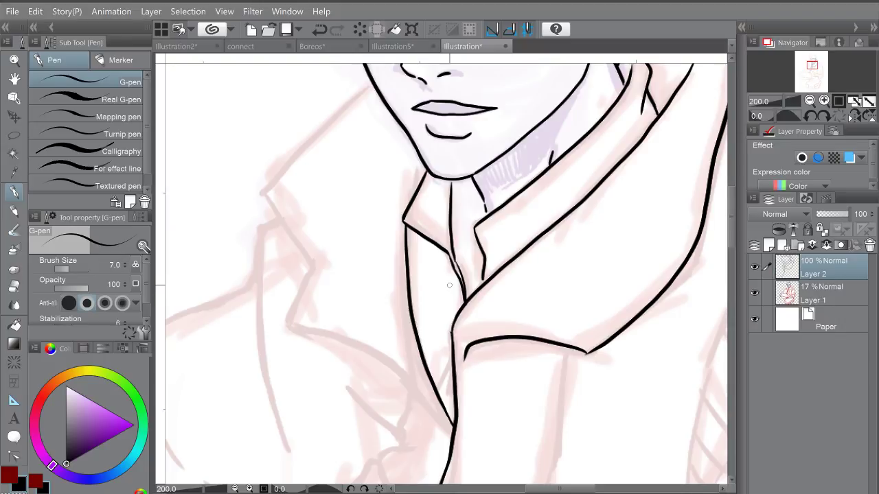
{"action": "mouse_move", "coordinate": [449, 272]}
{"action": "left_mouse_down"}
{"action": "mouse_move", "coordinate": [492, 261]}
{"action": "mouse_move", "coordinate": [489, 297]}
{"action": "left_mouse_up"}
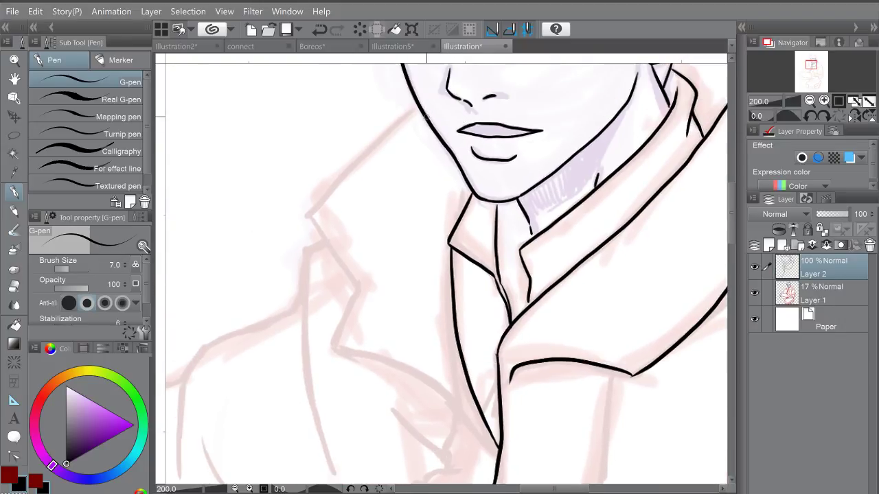
Step: Ink the far jacket collar's outline from beside the cheek down to the front opening
{"action": "mouse_move", "coordinate": [416, 101]}
{"action": "left_mouse_down"}
{"action": "mouse_move", "coordinate": [309, 213]}
{"action": "mouse_move", "coordinate": [346, 280]}
{"action": "mouse_move", "coordinate": [334, 347]}
{"action": "mouse_move", "coordinate": [389, 357]}
{"action": "mouse_move", "coordinate": [445, 390]}
{"action": "mouse_move", "coordinate": [490, 447]}
{"action": "mouse_move", "coordinate": [449, 247]}
{"action": "left_mouse_up"}
{"action": "mouse_move", "coordinate": [414, 207]}
{"action": "left_mouse_down"}
{"action": "mouse_move", "coordinate": [401, 254]}
{"action": "mouse_move", "coordinate": [409, 283]}
{"action": "mouse_move", "coordinate": [386, 293]}
{"action": "mouse_move", "coordinate": [443, 246]}
{"action": "left_mouse_up"}
{"action": "scroll", "coordinate": [382, 301], "scroll_direction": "up", "scroll_amount": 2}
{"action": "scroll", "coordinate": [425, 254], "scroll_direction": "down", "scroll_amount": 3}
{"action": "mouse_move", "coordinate": [421, 198]}
{"action": "left_mouse_down"}
{"action": "mouse_move", "coordinate": [378, 285]}
{"action": "mouse_move", "coordinate": [383, 311]}
{"action": "mouse_move", "coordinate": [467, 318]}
{"action": "left_mouse_up"}
{"action": "mouse_move", "coordinate": [445, 205]}
{"action": "left_mouse_down"}
{"action": "mouse_move", "coordinate": [484, 308]}
{"action": "mouse_move", "coordinate": [470, 318]}
{"action": "left_mouse_up"}
Step: Ink the folds and small triangle beside the front opening, the jacket edge below, and the long curved front seam
{"action": "mouse_move", "coordinate": [410, 218]}
{"action": "left_mouse_down"}
{"action": "mouse_move", "coordinate": [357, 286]}
{"action": "mouse_move", "coordinate": [369, 457]}
{"action": "left_mouse_up"}
{"action": "mouse_move", "coordinate": [369, 457]}
{"action": "left_mouse_down"}
{"action": "mouse_move", "coordinate": [349, 287]}
{"action": "mouse_move", "coordinate": [352, 311]}
{"action": "mouse_move", "coordinate": [368, 180]}
{"action": "mouse_move", "coordinate": [351, 230]}
{"action": "mouse_move", "coordinate": [432, 422]}
{"action": "left_mouse_up"}
{"action": "key", "text": "ctrl+minus"}
{"action": "left_click_drag", "start_coordinate": [433, 356], "coordinate": [404, 413]}
{"action": "key", "text": "ctrl+minus"}
{"action": "left_click_drag", "start_coordinate": [497, 221], "coordinate": [488, 247]}
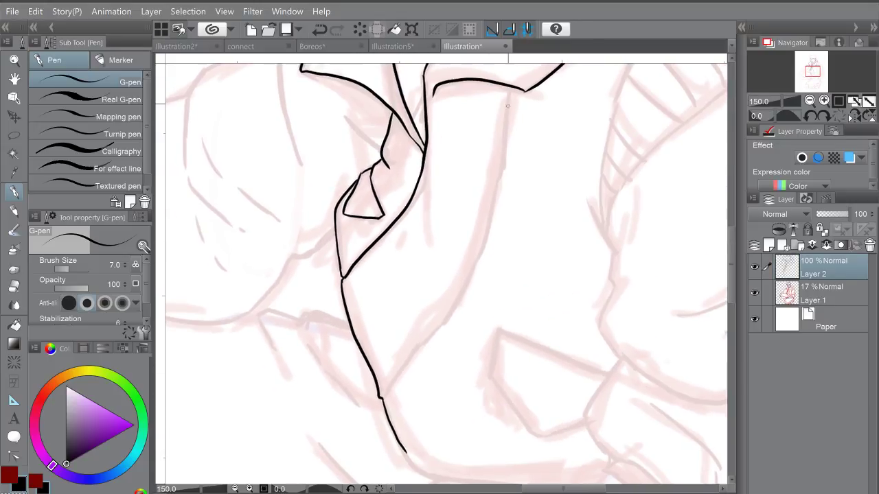
{"action": "mouse_move", "coordinate": [508, 104]}
{"action": "left_mouse_down"}
{"action": "mouse_move", "coordinate": [490, 218]}
{"action": "mouse_move", "coordinate": [472, 269]}
{"action": "mouse_move", "coordinate": [395, 375]}
{"action": "left_mouse_up"}
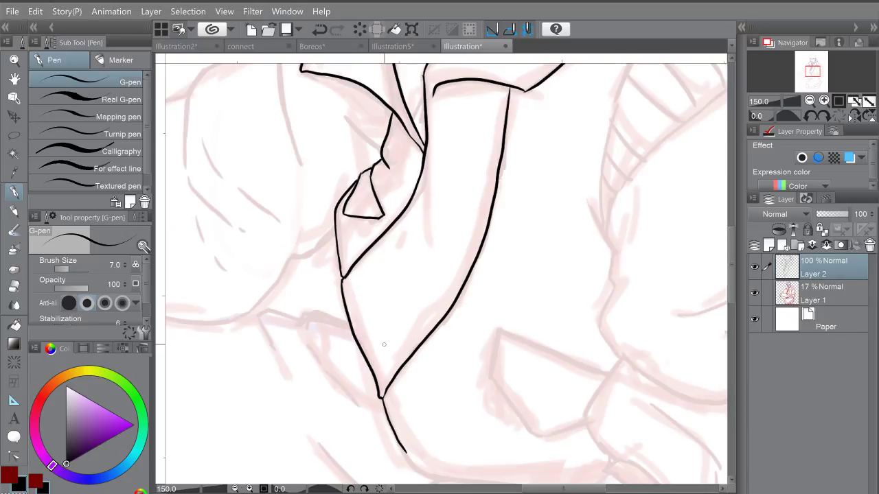
Step: Ink the jacket's lower edge as a long curve sweeping away from the bottom end of the front seam
{"action": "left_click_drag", "start_coordinate": [416, 283], "coordinate": [396, 128]}
{"action": "scroll", "coordinate": [507, 180], "scroll_direction": "up", "scroll_amount": 1}
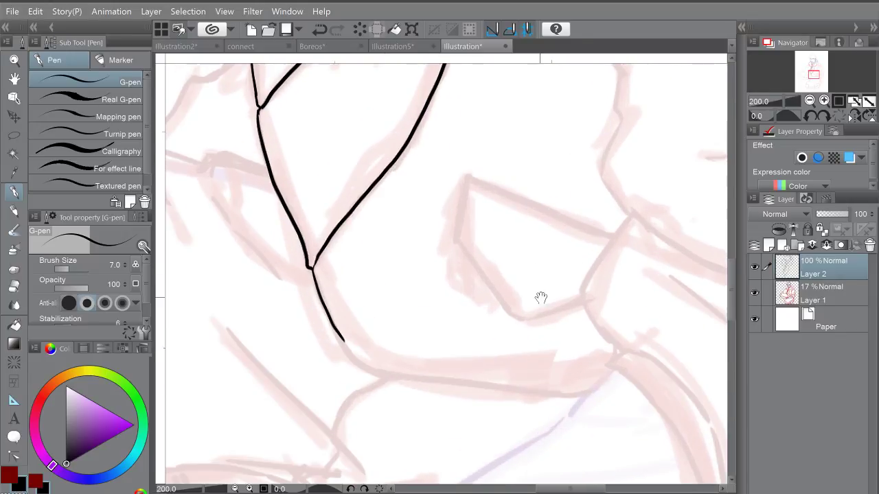
{"action": "left_click_drag", "start_coordinate": [541, 298], "coordinate": [581, 171]}
{"action": "left_click_drag", "start_coordinate": [631, 269], "coordinate": [491, 385]}
{"action": "left_click_drag", "start_coordinate": [499, 379], "coordinate": [463, 294]}
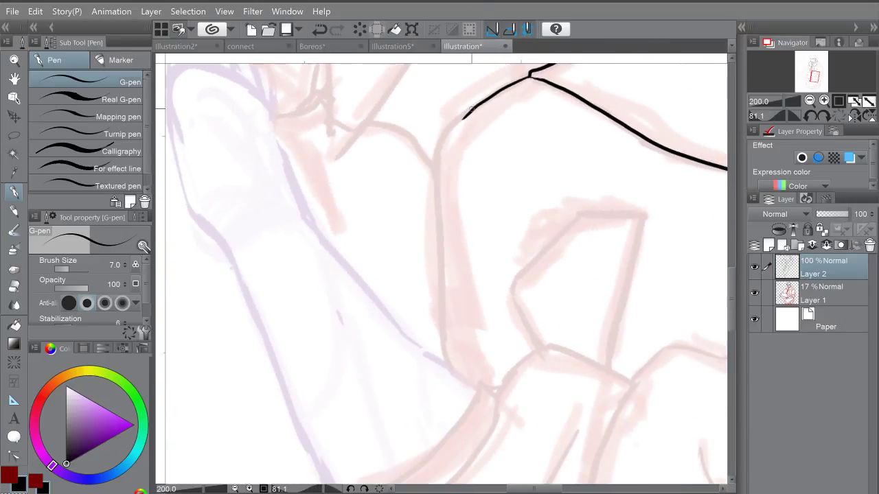
{"action": "mouse_move", "coordinate": [462, 118]}
{"action": "left_mouse_down"}
{"action": "mouse_move", "coordinate": [434, 179]}
{"action": "mouse_move", "coordinate": [447, 357]}
{"action": "left_mouse_up"}
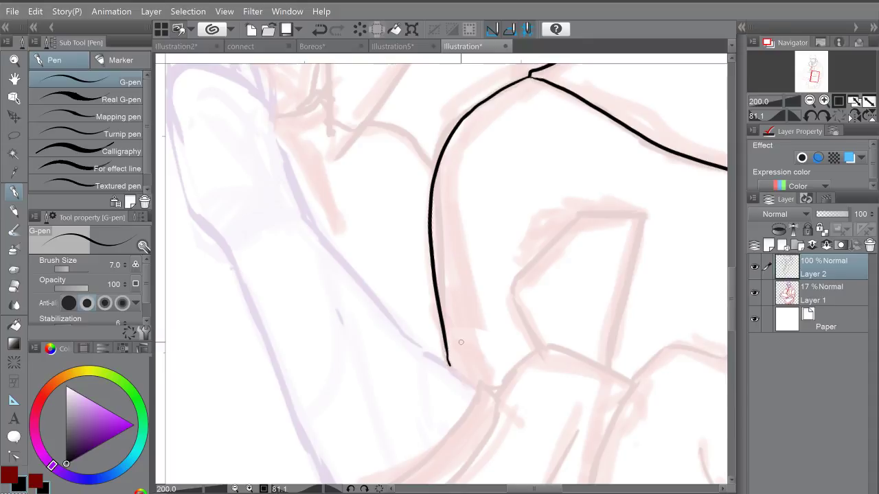
{"action": "left_click", "coordinate": [379, 489]}
Step: Ink a short curve branching down from the jacket's lower edge and the long diagonal trouser crease crossing its end
{"action": "left_click_drag", "start_coordinate": [505, 302], "coordinate": [669, 255]}
{"action": "key", "text": "ctrl+plus"}
{"action": "mouse_move", "coordinate": [534, 268]}
{"action": "left_mouse_down"}
{"action": "mouse_move", "coordinate": [433, 364]}
{"action": "mouse_move", "coordinate": [427, 395]}
{"action": "left_mouse_up"}
{"action": "scroll", "coordinate": [449, 320], "scroll_direction": "down", "scroll_amount": 2}
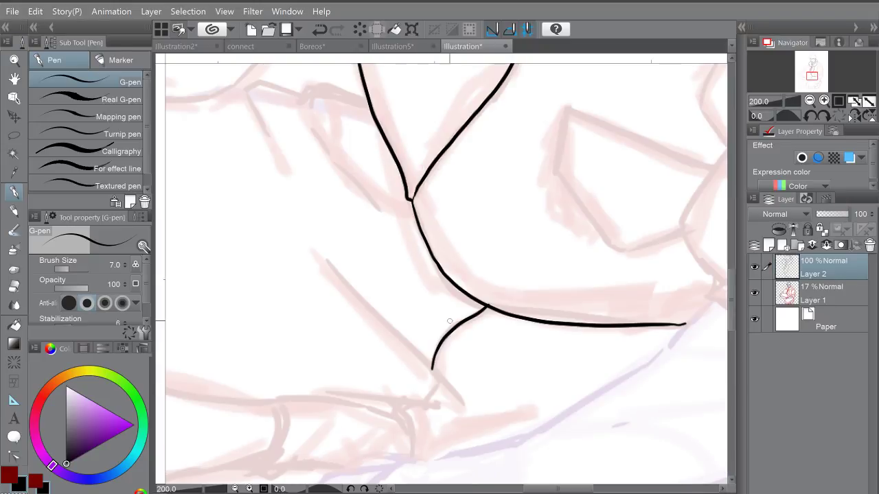
{"action": "left_click_drag", "start_coordinate": [423, 310], "coordinate": [401, 228]}
{"action": "left_click_drag", "start_coordinate": [474, 206], "coordinate": [497, 222]}
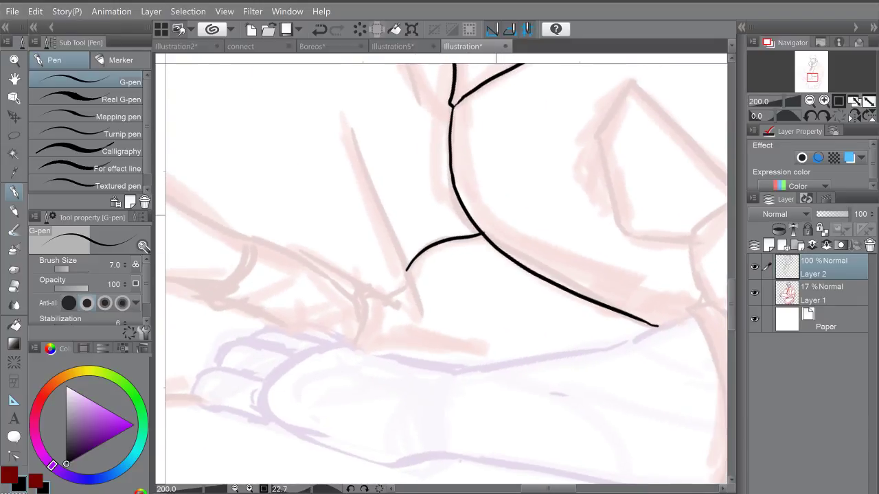
{"action": "left_click_drag", "start_coordinate": [349, 127], "coordinate": [416, 313]}
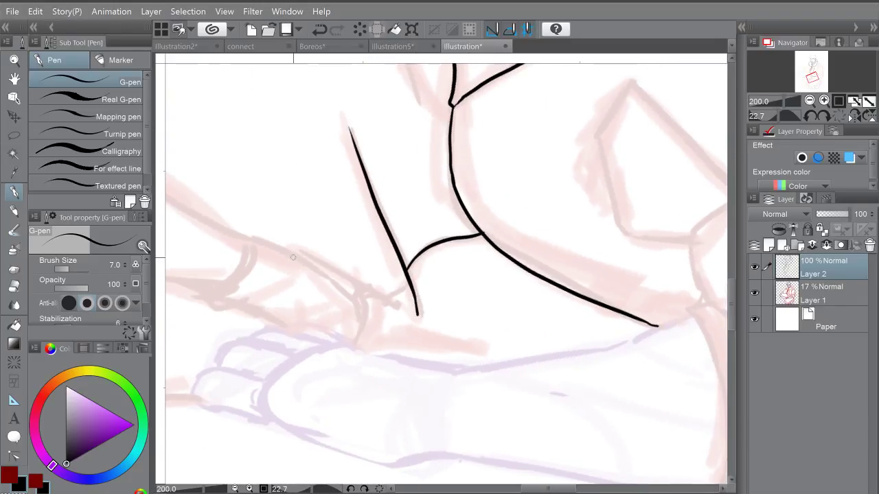
Step: Ink the bent line at the ankle above the foot and the short curve joining it to the diagonal crease
{"action": "left_click_drag", "start_coordinate": [293, 258], "coordinate": [356, 302]}
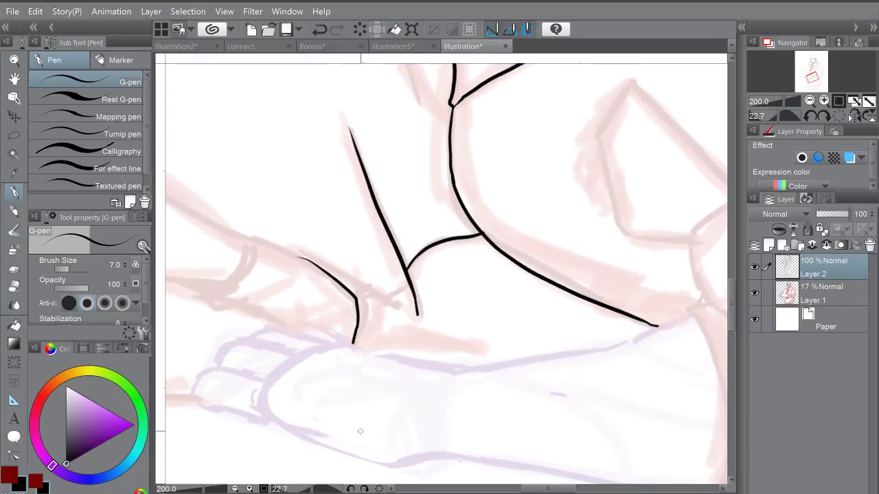
{"action": "left_click", "coordinate": [379, 489]}
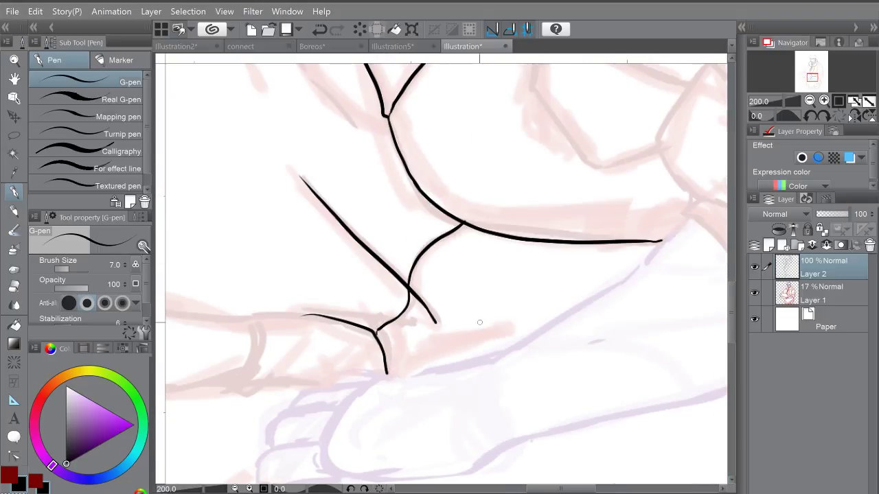
{"action": "left_click_drag", "start_coordinate": [510, 326], "coordinate": [445, 270]}
Step: Ink the stepped jacket hem line across the top of the thigh and the short diagonal creases below it
{"action": "key", "text": "ctrl+minus"}
{"action": "left_click_drag", "start_coordinate": [567, 238], "coordinate": [557, 213]}
{"action": "left_click_drag", "start_coordinate": [414, 243], "coordinate": [611, 283]}
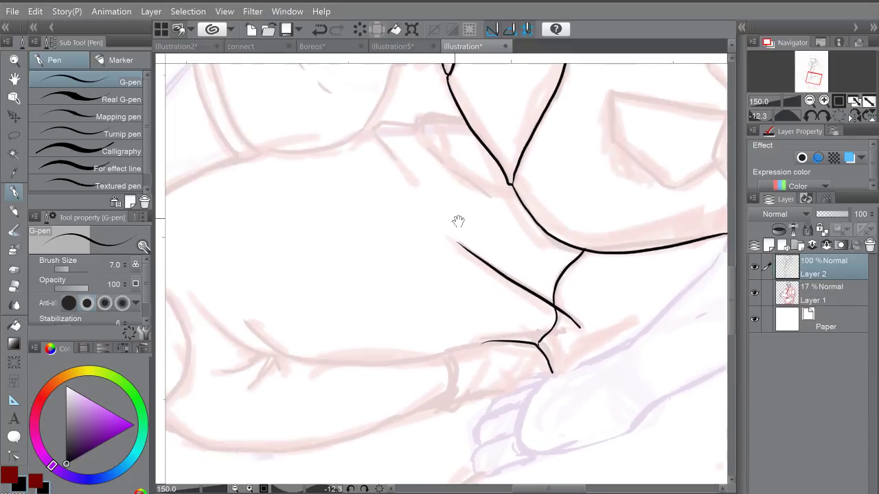
{"action": "scroll", "coordinate": [458, 221], "scroll_direction": "up", "scroll_amount": 3}
{"action": "mouse_move", "coordinate": [562, 231]}
{"action": "left_mouse_down"}
{"action": "mouse_move", "coordinate": [452, 230]}
{"action": "mouse_move", "coordinate": [431, 251]}
{"action": "mouse_move", "coordinate": [319, 251]}
{"action": "mouse_move", "coordinate": [309, 266]}
{"action": "left_mouse_up"}
{"action": "left_click_drag", "start_coordinate": [469, 308], "coordinate": [409, 246]}
{"action": "left_click_drag", "start_coordinate": [380, 210], "coordinate": [465, 299]}
{"action": "left_click_drag", "start_coordinate": [491, 323], "coordinate": [533, 357]}
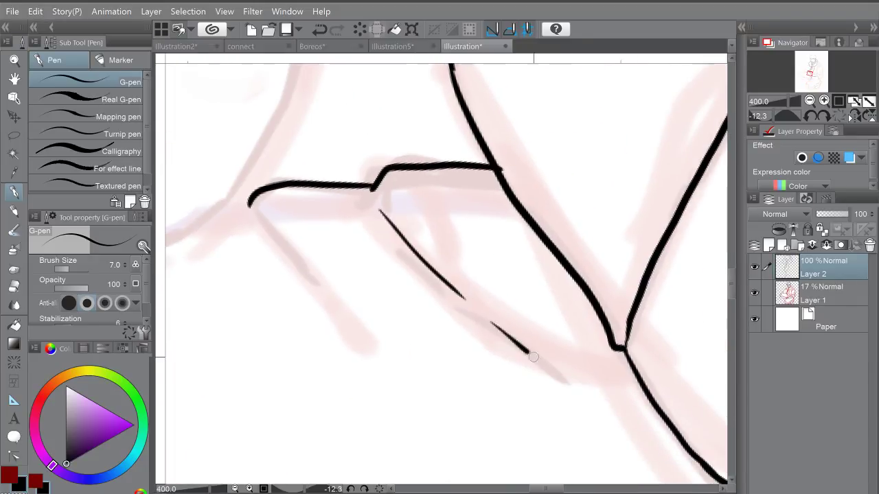
{"action": "mouse_move", "coordinate": [255, 212]}
{"action": "left_mouse_down"}
{"action": "mouse_move", "coordinate": [349, 319]}
{"action": "mouse_move", "coordinate": [471, 221]}
{"action": "mouse_move", "coordinate": [441, 222]}
{"action": "mouse_move", "coordinate": [520, 226]}
{"action": "mouse_move", "coordinate": [517, 217]}
{"action": "mouse_move", "coordinate": [541, 205]}
{"action": "left_mouse_up"}
{"action": "scroll", "coordinate": [543, 200], "scroll_direction": "down", "scroll_amount": 2}
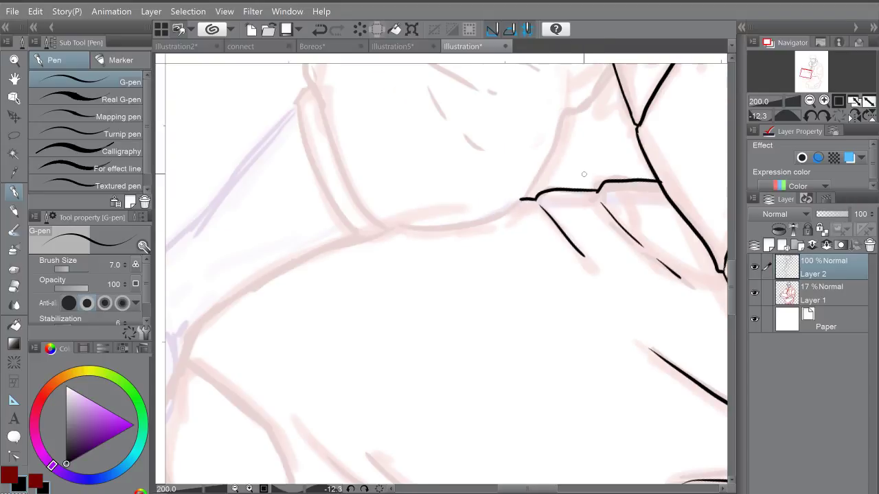
Step: Ink the thigh's upper contour curving down to the top of the knee patch
{"action": "left_click_drag", "start_coordinate": [584, 175], "coordinate": [532, 175]}
{"action": "scroll", "coordinate": [543, 203], "scroll_direction": "down", "scroll_amount": 1}
{"action": "left_click_drag", "start_coordinate": [459, 242], "coordinate": [568, 157]}
{"action": "scroll", "coordinate": [565, 148], "scroll_direction": "up", "scroll_amount": 1}
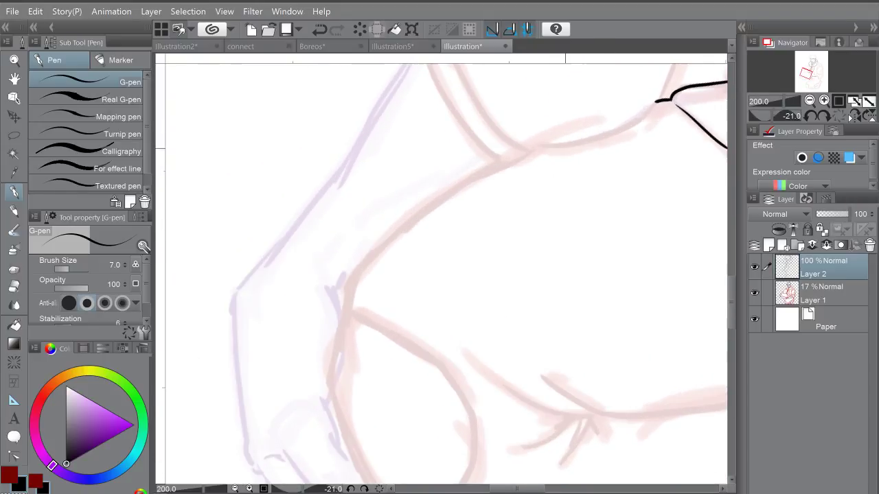
{"action": "mouse_move", "coordinate": [494, 169]}
{"action": "left_mouse_down"}
{"action": "mouse_move", "coordinate": [505, 149]}
{"action": "mouse_move", "coordinate": [398, 215]}
{"action": "mouse_move", "coordinate": [358, 292]}
{"action": "left_mouse_up"}
{"action": "scroll", "coordinate": [366, 175], "scroll_direction": "down", "scroll_amount": 3}
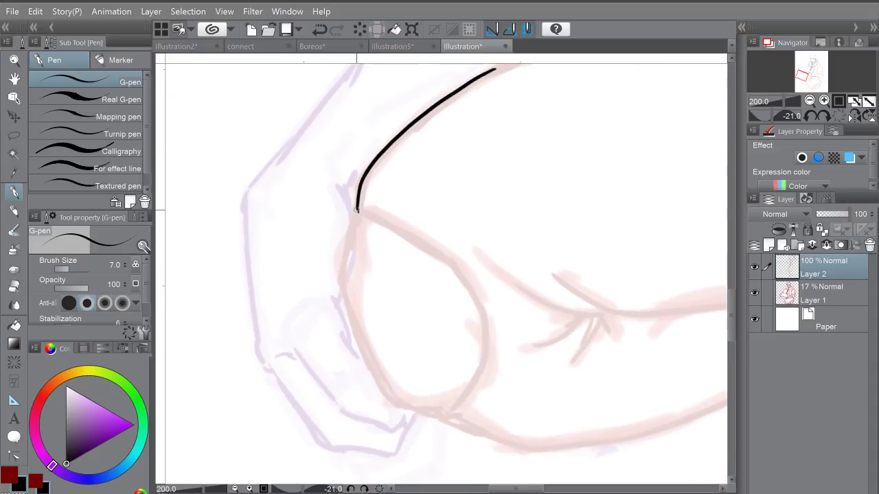
Step: Ink the knee's outer contour and the curved inner edge that closes the oval knee patch
{"action": "mouse_move", "coordinate": [356, 210]}
{"action": "left_mouse_down"}
{"action": "mouse_move", "coordinate": [345, 245]}
{"action": "mouse_move", "coordinate": [363, 359]}
{"action": "mouse_move", "coordinate": [392, 406]}
{"action": "mouse_move", "coordinate": [450, 413]}
{"action": "left_mouse_up"}
{"action": "key", "text": "ctrl+z"}
{"action": "scroll", "coordinate": [478, 372], "scroll_direction": "down", "scroll_amount": 1}
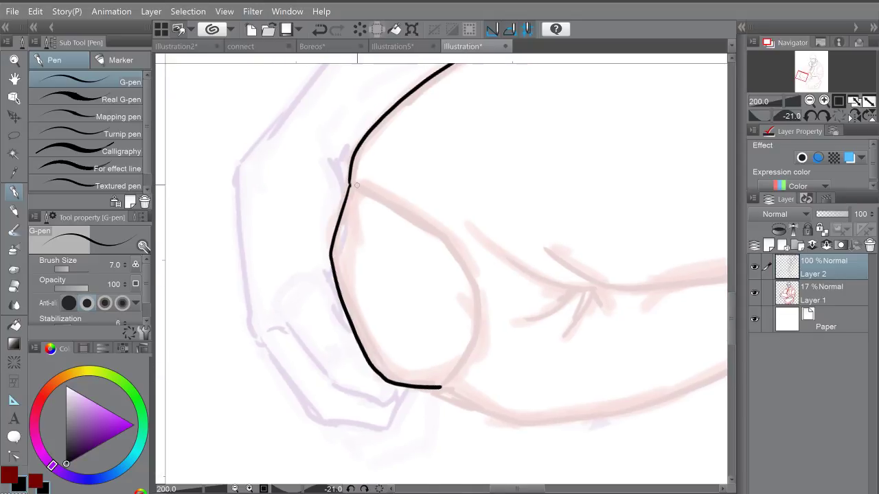
{"action": "mouse_move", "coordinate": [357, 185]}
{"action": "left_mouse_down"}
{"action": "mouse_move", "coordinate": [445, 246]}
{"action": "mouse_move", "coordinate": [463, 274]}
{"action": "mouse_move", "coordinate": [474, 332]}
{"action": "mouse_move", "coordinate": [442, 386]}
{"action": "left_mouse_up"}
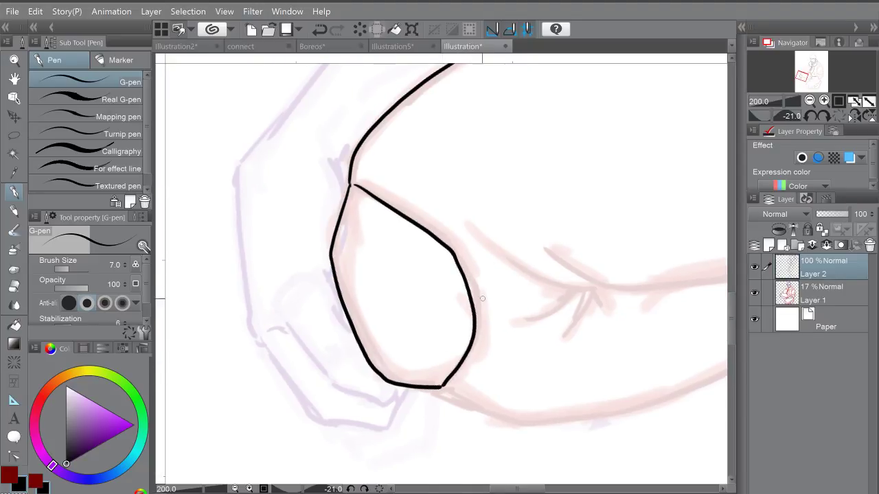
Step: Ink the underside of the folded lower leg from the knee patch toward the ankle
{"action": "left_click_drag", "start_coordinate": [552, 284], "coordinate": [474, 280]}
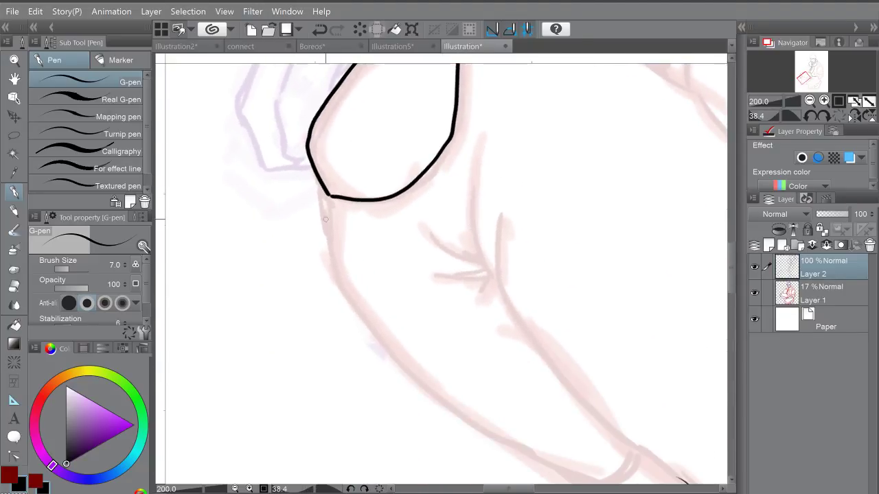
{"action": "left_click_drag", "start_coordinate": [316, 179], "coordinate": [349, 300]}
{"action": "key", "text": "ctrl+z"}
{"action": "left_click_drag", "start_coordinate": [325, 206], "coordinate": [341, 284]}
{"action": "scroll", "coordinate": [360, 272], "scroll_direction": "down", "scroll_amount": 1}
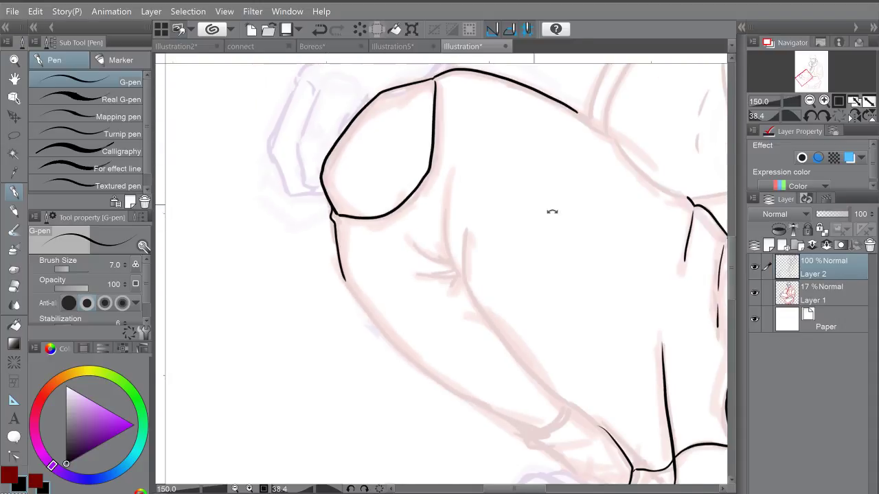
{"action": "mouse_move", "coordinate": [555, 215]}
{"action": "left_mouse_down"}
{"action": "mouse_move", "coordinate": [601, 275]}
{"action": "mouse_move", "coordinate": [542, 306]}
{"action": "mouse_move", "coordinate": [536, 334]}
{"action": "left_mouse_up"}
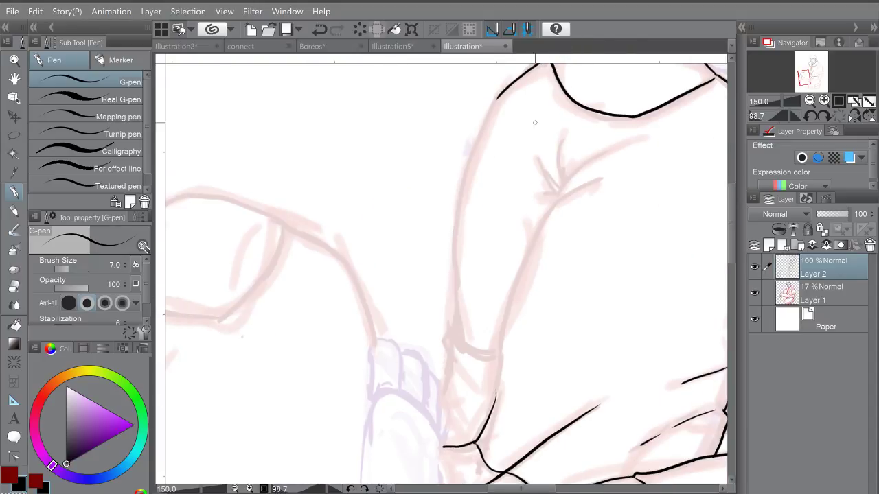
{"action": "mouse_move", "coordinate": [498, 97]}
{"action": "left_mouse_down"}
{"action": "mouse_move", "coordinate": [465, 186]}
{"action": "mouse_move", "coordinate": [462, 318]}
{"action": "mouse_move", "coordinate": [458, 281]}
{"action": "left_mouse_up"}
Step: Ink the curved trouser cuff across the ankle and the lower ankle edge running on toward the toes
{"action": "left_click_drag", "start_coordinate": [480, 321], "coordinate": [470, 278]}
{"action": "scroll", "coordinate": [458, 170], "scroll_direction": "up", "scroll_amount": 1}
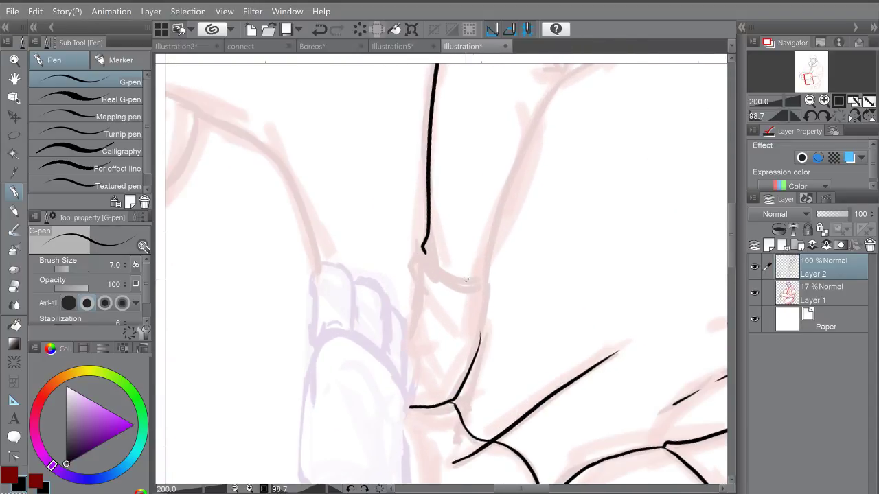
{"action": "left_click_drag", "start_coordinate": [424, 254], "coordinate": [475, 280]}
{"action": "scroll", "coordinate": [431, 283], "scroll_direction": "up", "scroll_amount": 3}
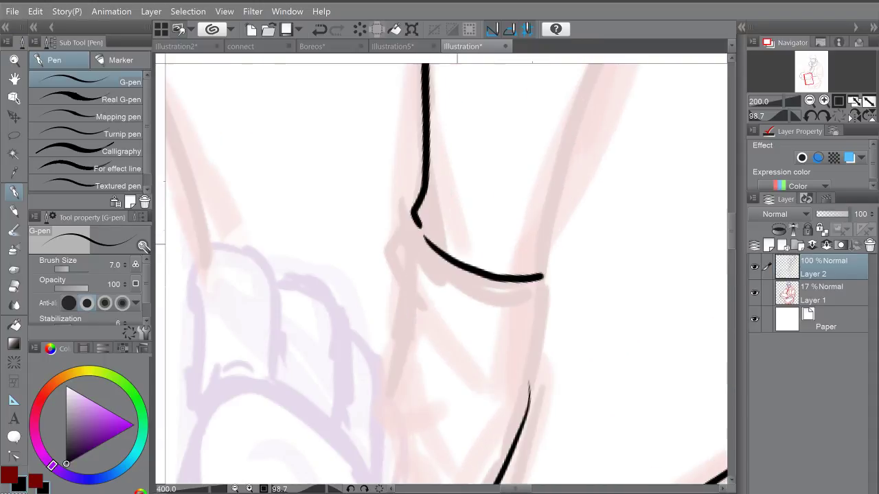
{"action": "mouse_move", "coordinate": [417, 218]}
{"action": "left_mouse_down"}
{"action": "mouse_move", "coordinate": [397, 268]}
{"action": "mouse_move", "coordinate": [409, 307]}
{"action": "left_mouse_up"}
{"action": "mouse_move", "coordinate": [425, 320]}
{"action": "left_mouse_down"}
{"action": "mouse_move", "coordinate": [437, 233]}
{"action": "mouse_move", "coordinate": [457, 222]}
{"action": "left_mouse_up"}
{"action": "left_click_drag", "start_coordinate": [429, 185], "coordinate": [405, 298]}
{"action": "left_click", "coordinate": [379, 488]}
Step: Ink the folded lower leg's upper edge from the ankle cuff to the creases behind the knee
{"action": "scroll", "coordinate": [583, 252], "scroll_direction": "down", "scroll_amount": 4}
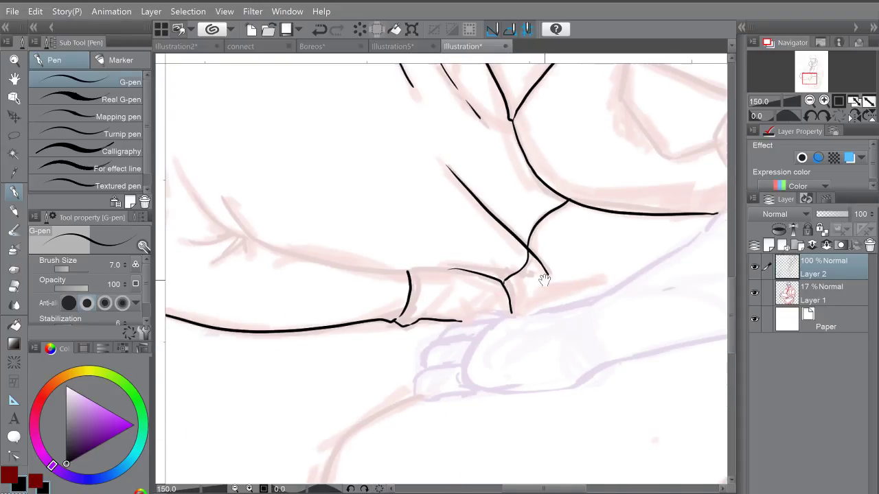
{"action": "left_click_drag", "start_coordinate": [583, 251], "coordinate": [477, 403]}
{"action": "left_click_drag", "start_coordinate": [583, 249], "coordinate": [583, 302]}
{"action": "left_click_drag", "start_coordinate": [444, 100], "coordinate": [442, 81]}
{"action": "mouse_move", "coordinate": [409, 173]}
{"action": "left_mouse_down"}
{"action": "mouse_move", "coordinate": [405, 234]}
{"action": "mouse_move", "coordinate": [437, 481]}
{"action": "left_mouse_up"}
Step: Ink the cluster of branching fabric creases behind the bent knee
{"action": "key", "text": "ctrl+plus"}
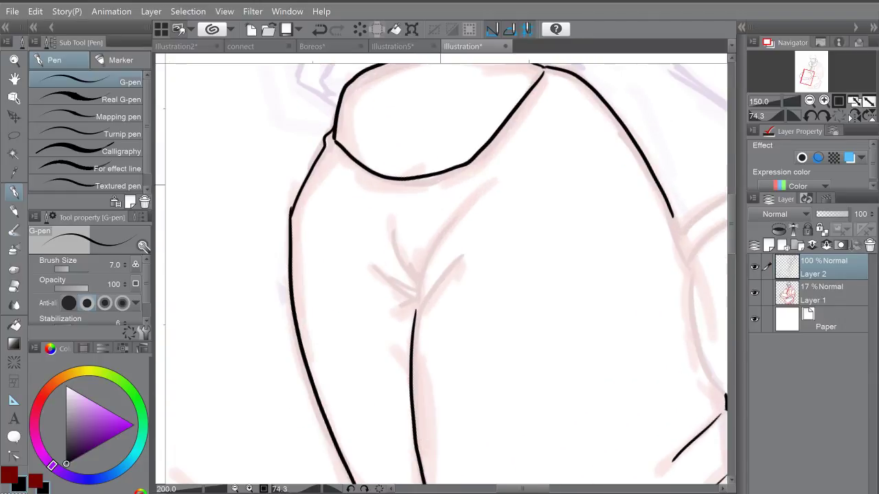
{"action": "left_click_drag", "start_coordinate": [416, 313], "coordinate": [450, 265]}
{"action": "scroll", "coordinate": [450, 265], "scroll_direction": "up", "scroll_amount": 2}
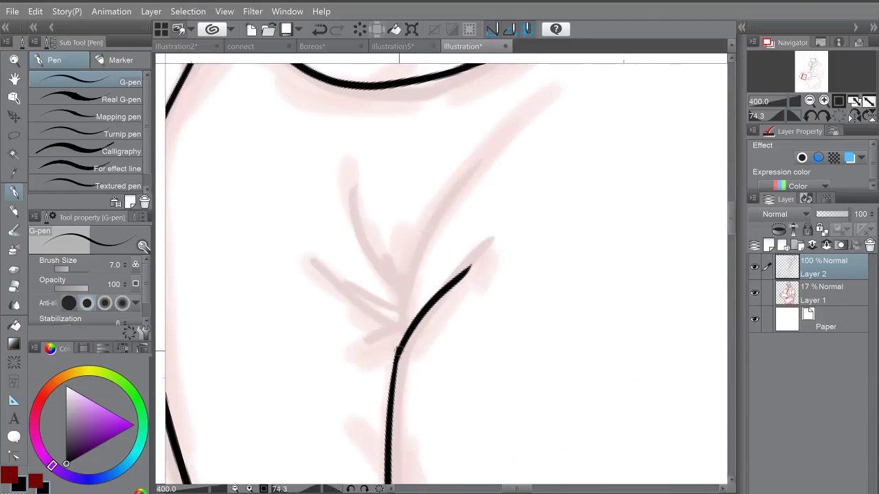
{"action": "left_click_drag", "start_coordinate": [398, 347], "coordinate": [480, 145]}
{"action": "left_click_drag", "start_coordinate": [354, 212], "coordinate": [406, 296]}
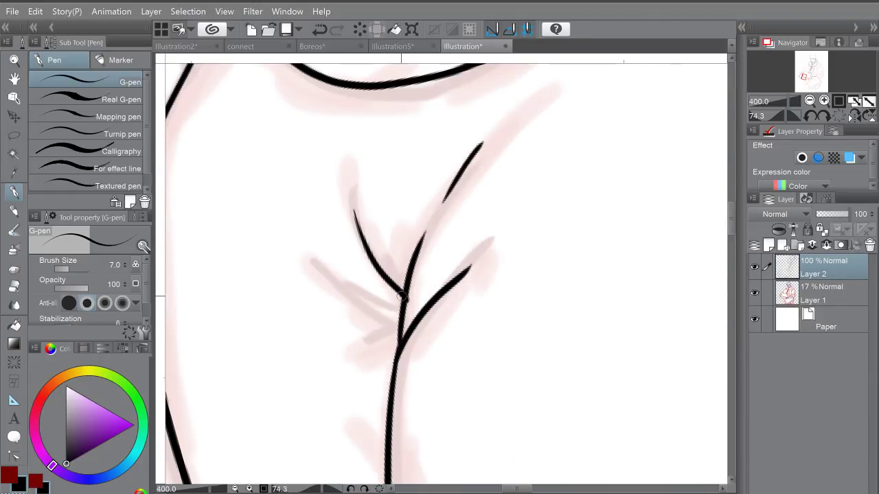
{"action": "mouse_move", "coordinate": [314, 268]}
{"action": "left_mouse_down"}
{"action": "mouse_move", "coordinate": [398, 316]}
{"action": "mouse_move", "coordinate": [375, 332]}
{"action": "left_mouse_up"}
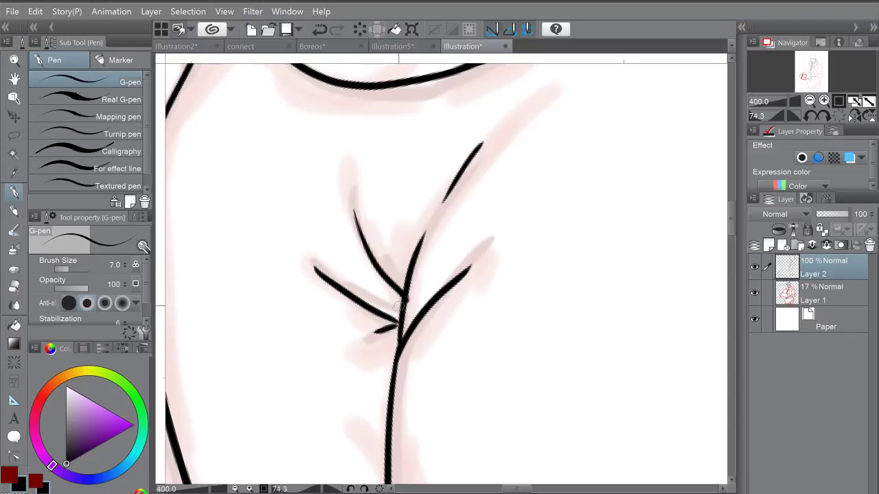
Step: Ink the long curved jacket seam running down from beneath the outer corner of the far collar
{"action": "scroll", "coordinate": [456, 183], "scroll_direction": "down", "scroll_amount": 6}
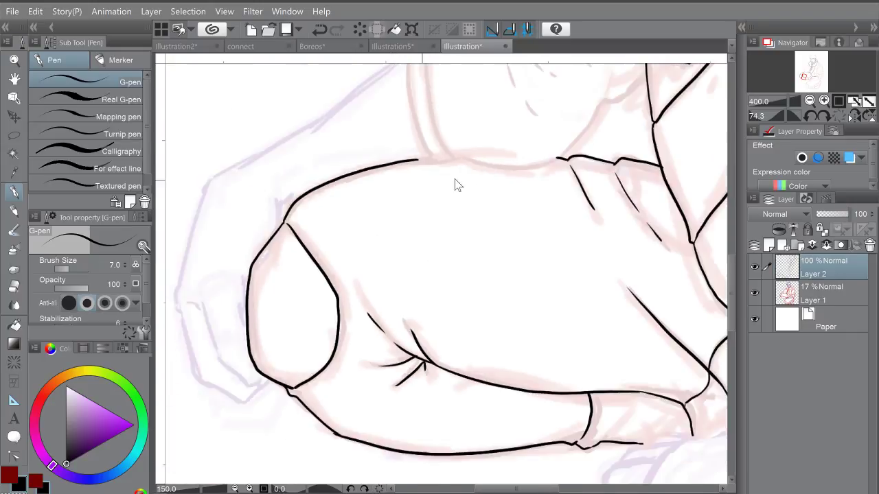
{"action": "left_click_drag", "start_coordinate": [535, 235], "coordinate": [522, 324]}
{"action": "left_click_drag", "start_coordinate": [529, 238], "coordinate": [556, 318]}
{"action": "scroll", "coordinate": [420, 208], "scroll_direction": "up", "scroll_amount": 1}
{"action": "scroll", "coordinate": [421, 210], "scroll_direction": "up", "scroll_amount": 4}
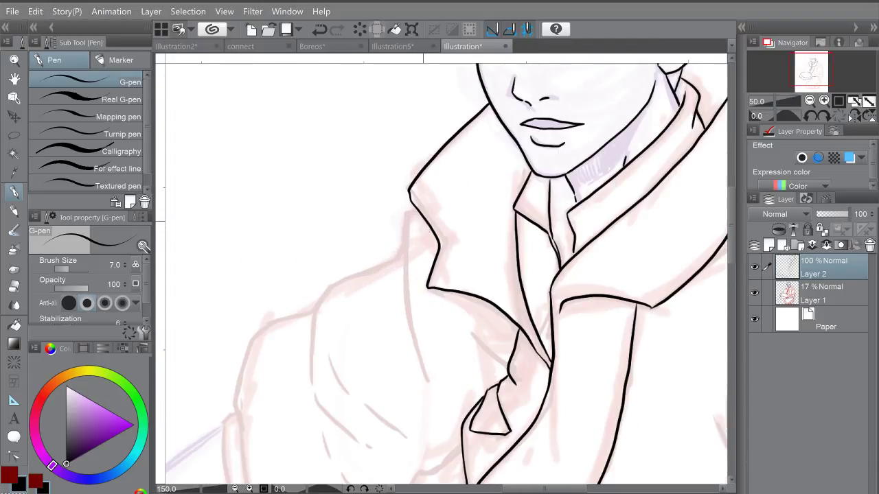
{"action": "mouse_move", "coordinate": [414, 205]}
{"action": "left_mouse_down"}
{"action": "mouse_move", "coordinate": [401, 256]}
{"action": "mouse_move", "coordinate": [422, 417]}
{"action": "left_mouse_up"}
Step: Ink the shoulder contour with its descending fold and the sleeve's outer edge down to the thigh
{"action": "mouse_move", "coordinate": [408, 365]}
{"action": "left_mouse_down"}
{"action": "mouse_move", "coordinate": [473, 302]}
{"action": "mouse_move", "coordinate": [491, 263]}
{"action": "left_mouse_up"}
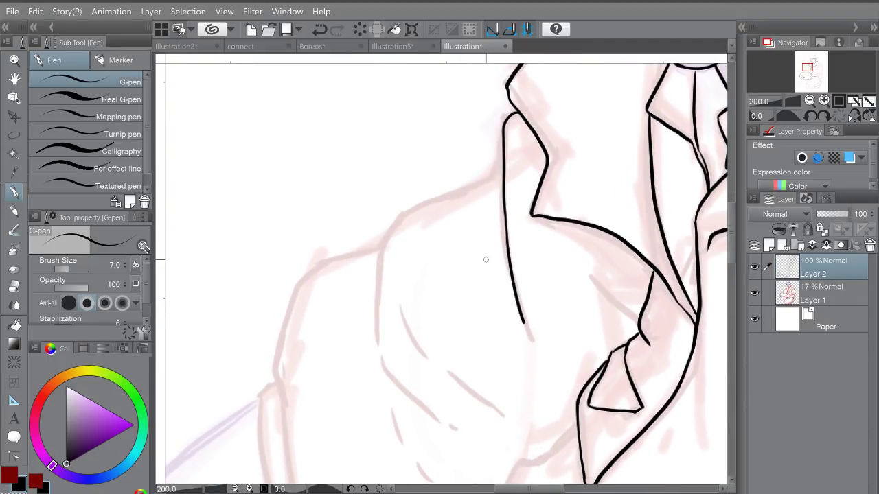
{"action": "mouse_move", "coordinate": [502, 164]}
{"action": "left_mouse_down"}
{"action": "mouse_move", "coordinate": [396, 226]}
{"action": "mouse_move", "coordinate": [379, 335]}
{"action": "mouse_move", "coordinate": [461, 240]}
{"action": "left_mouse_up"}
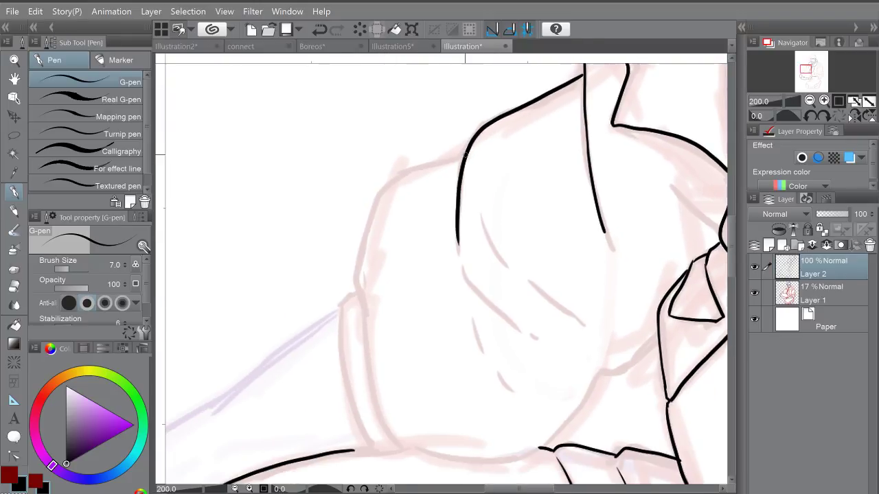
{"action": "mouse_move", "coordinate": [463, 156]}
{"action": "left_mouse_down"}
{"action": "mouse_move", "coordinate": [392, 183]}
{"action": "mouse_move", "coordinate": [359, 269]}
{"action": "left_mouse_up"}
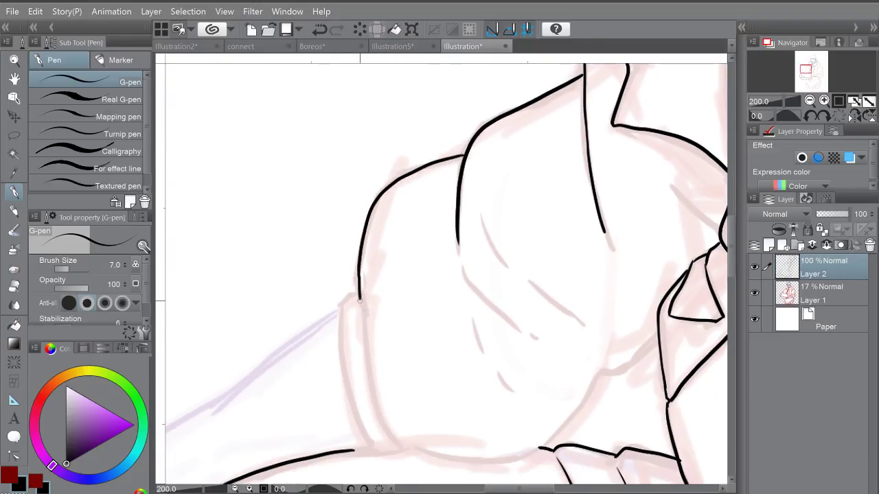
{"action": "mouse_move", "coordinate": [359, 299]}
{"action": "left_mouse_down"}
{"action": "mouse_move", "coordinate": [371, 392]}
{"action": "mouse_move", "coordinate": [405, 448]}
{"action": "left_mouse_up"}
Step: Ink the sleeve's bottom curve along the thigh and up its inner side, plus the short curve joining the jacket front
{"action": "left_click_drag", "start_coordinate": [575, 353], "coordinate": [537, 206]}
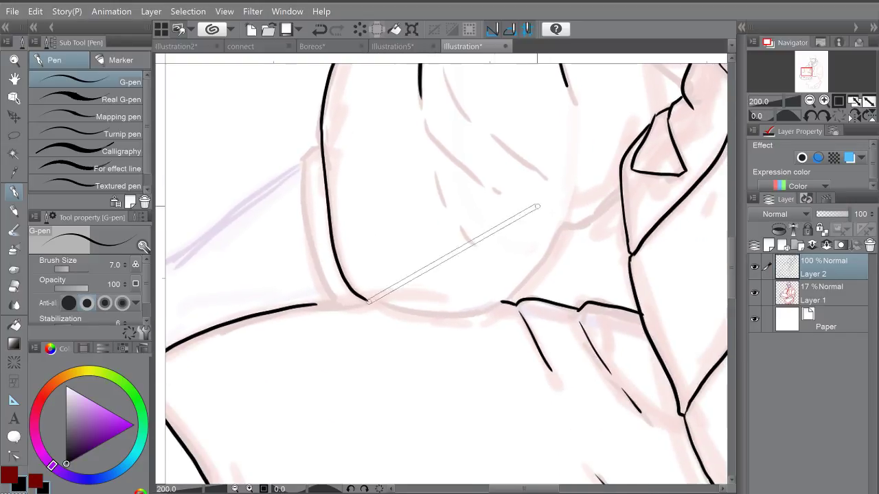
{"action": "mouse_move", "coordinate": [584, 243]}
{"action": "left_mouse_down"}
{"action": "mouse_move", "coordinate": [592, 325]}
{"action": "mouse_move", "coordinate": [494, 393]}
{"action": "left_mouse_up"}
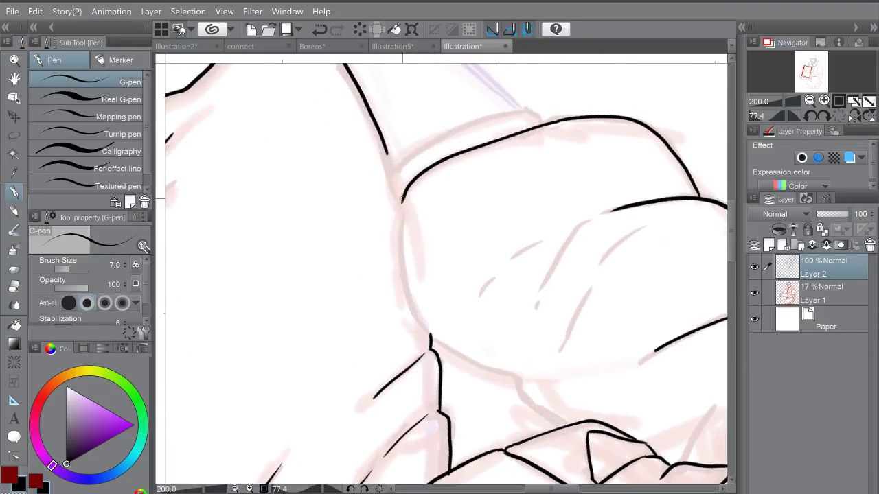
{"action": "mouse_move", "coordinate": [403, 199]}
{"action": "left_mouse_down"}
{"action": "mouse_move", "coordinate": [414, 316]}
{"action": "mouse_move", "coordinate": [461, 361]}
{"action": "mouse_move", "coordinate": [517, 378]}
{"action": "mouse_move", "coordinate": [530, 406]}
{"action": "mouse_move", "coordinate": [558, 427]}
{"action": "left_mouse_up"}
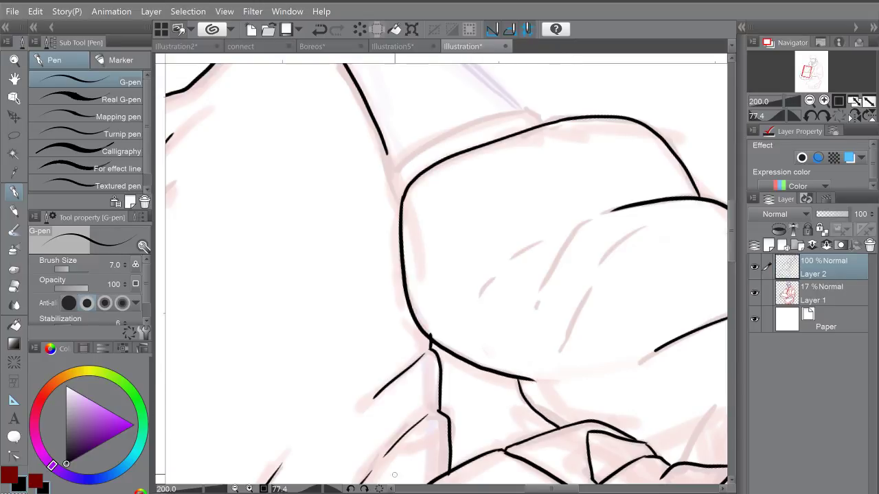
{"action": "left_click", "coordinate": [379, 489]}
{"action": "left_click_drag", "start_coordinate": [444, 251], "coordinate": [539, 284]}
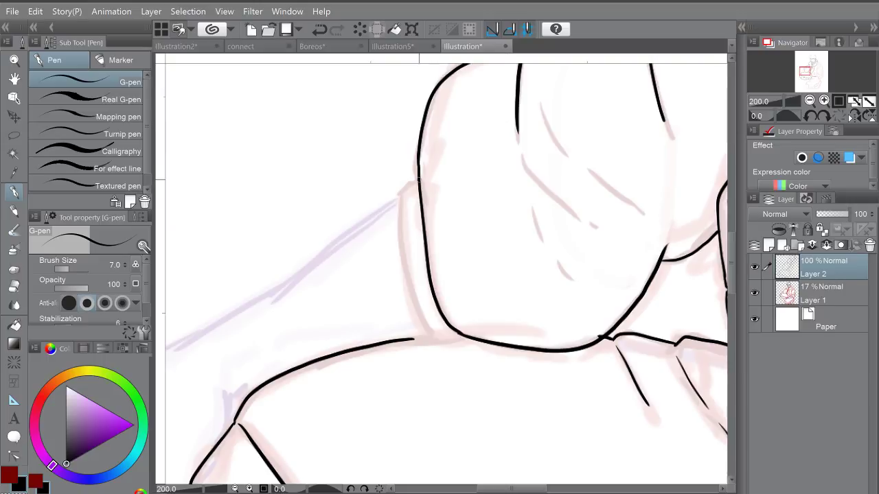
{"action": "scroll", "coordinate": [416, 180], "scroll_direction": "up", "scroll_amount": 2}
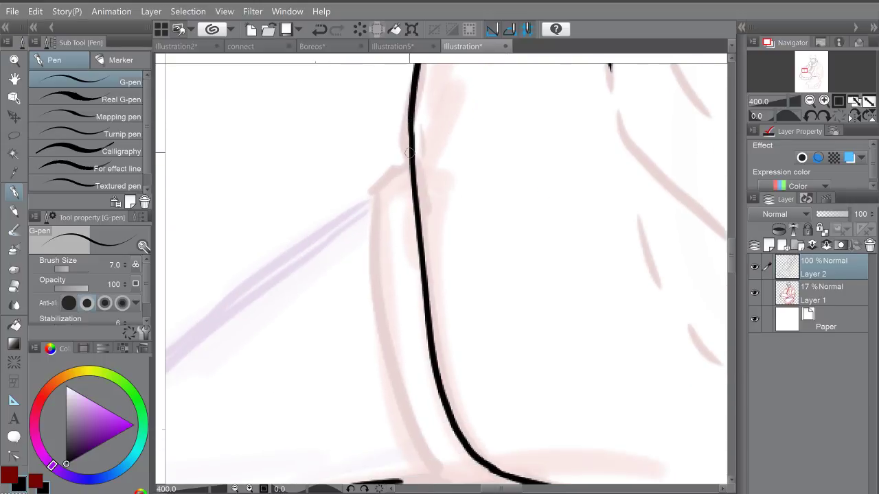
Step: Ink the narrow cuff band at the end of the far sleeve and remove the stray overlapping stroke at its corner
{"action": "left_click_drag", "start_coordinate": [410, 153], "coordinate": [372, 188]}
{"action": "scroll", "coordinate": [393, 150], "scroll_direction": "down", "scroll_amount": 2}
{"action": "left_click_drag", "start_coordinate": [373, 129], "coordinate": [398, 266]}
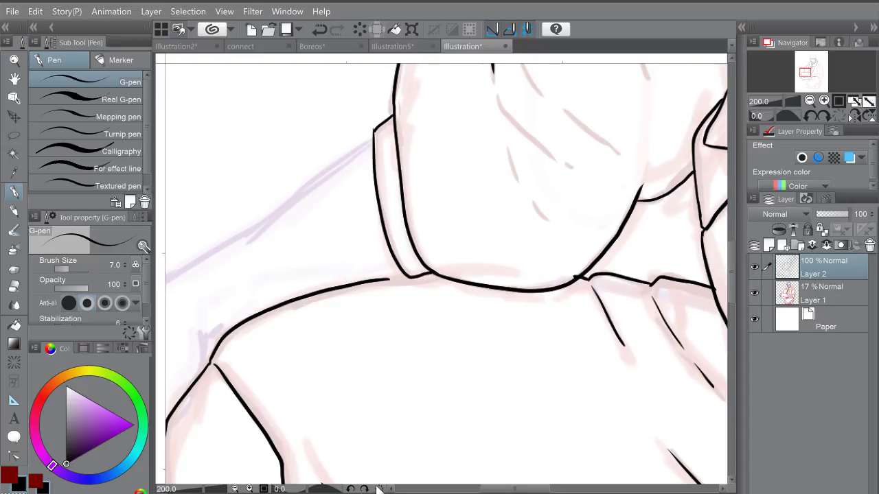
{"action": "mouse_move", "coordinate": [477, 254]}
{"action": "left_mouse_down"}
{"action": "mouse_move", "coordinate": [426, 241]}
{"action": "mouse_move", "coordinate": [436, 173]}
{"action": "mouse_move", "coordinate": [455, 297]}
{"action": "left_mouse_up"}
{"action": "scroll", "coordinate": [449, 223], "scroll_direction": "up", "scroll_amount": 2}
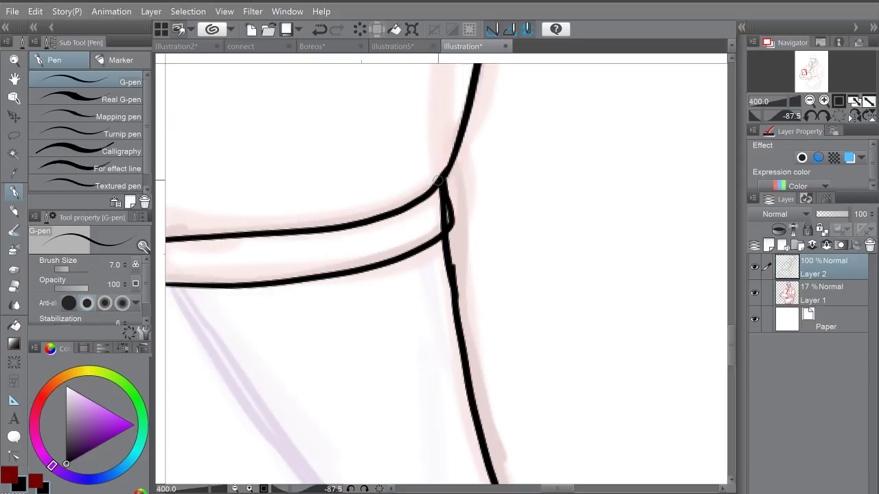
{"action": "mouse_move", "coordinate": [452, 181]}
{"action": "left_mouse_down"}
{"action": "mouse_move", "coordinate": [458, 230]}
{"action": "mouse_move", "coordinate": [453, 209]}
{"action": "left_mouse_up"}
{"action": "left_click", "coordinate": [14, 287]}
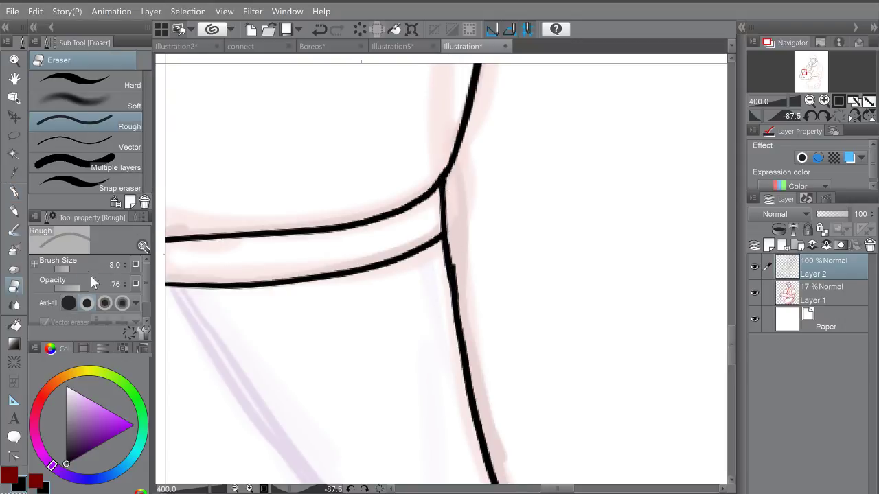
{"action": "left_click", "coordinate": [13, 193]}
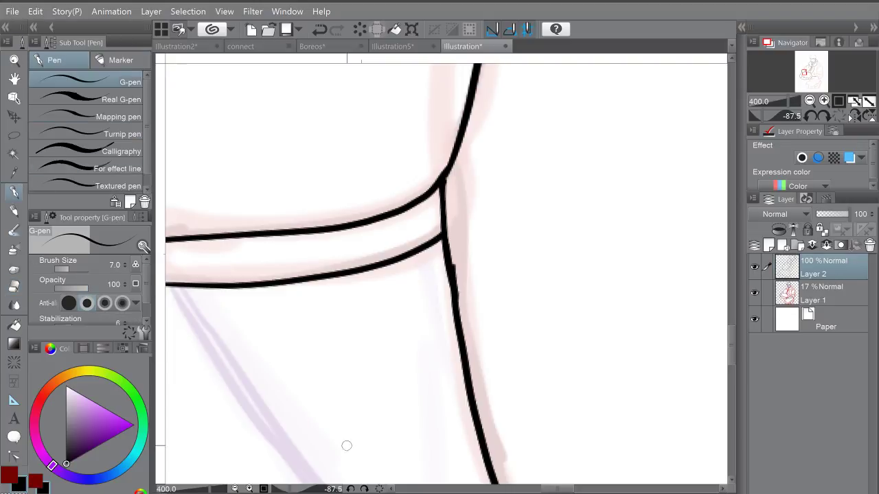
Step: Ink the near shoulder's outline from the collar over the outer edge of the ribbed shoulder panel
{"action": "left_click", "coordinate": [379, 489]}
{"action": "scroll", "coordinate": [403, 363], "scroll_direction": "down", "scroll_amount": 7}
{"action": "left_click_drag", "start_coordinate": [615, 230], "coordinate": [473, 230]}
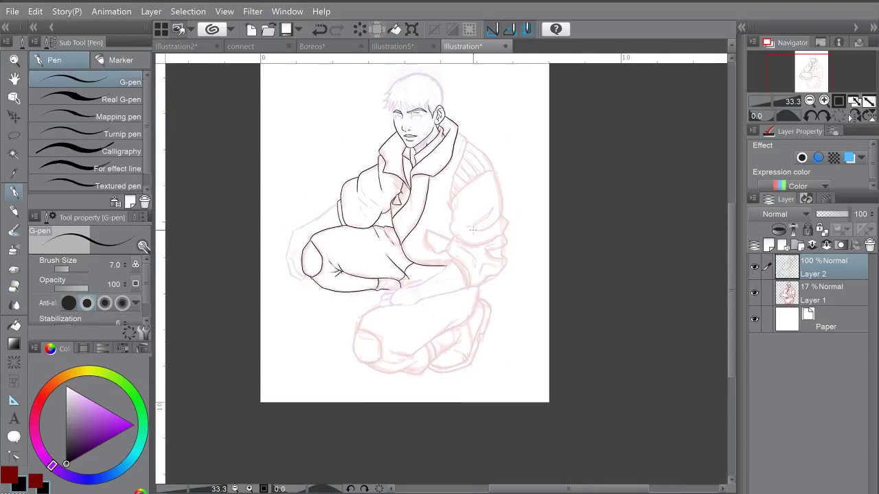
{"action": "scroll", "coordinate": [473, 229], "scroll_direction": "up", "scroll_amount": 7}
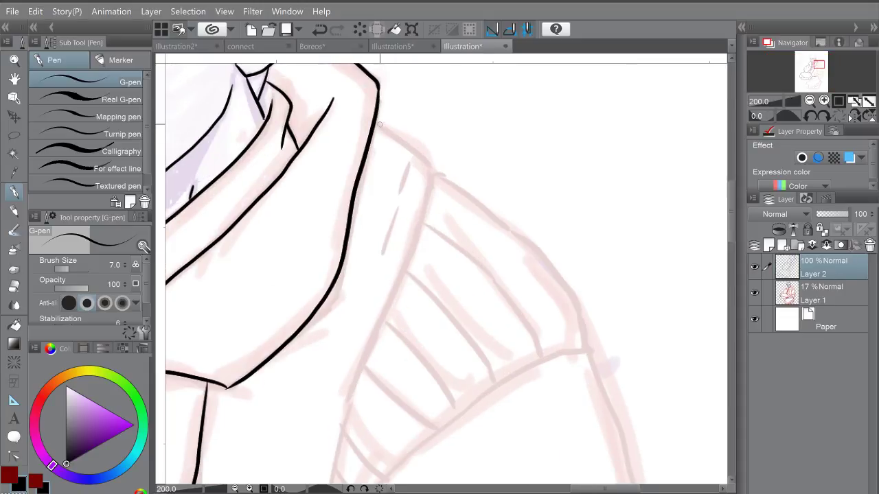
{"action": "left_click_drag", "start_coordinate": [376, 124], "coordinate": [405, 147]}
{"action": "left_click_drag", "start_coordinate": [438, 173], "coordinate": [426, 149]}
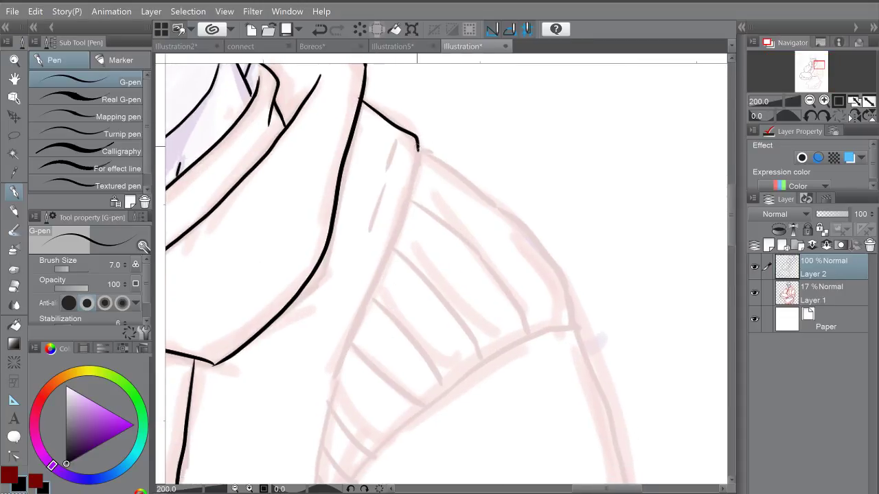
{"action": "left_click_drag", "start_coordinate": [466, 172], "coordinate": [383, 131]}
{"action": "mouse_move", "coordinate": [338, 106]}
{"action": "left_mouse_down"}
{"action": "mouse_move", "coordinate": [434, 166]}
{"action": "mouse_move", "coordinate": [473, 216]}
{"action": "mouse_move", "coordinate": [493, 280]}
{"action": "left_mouse_up"}
{"action": "key", "text": "ctrl+z"}
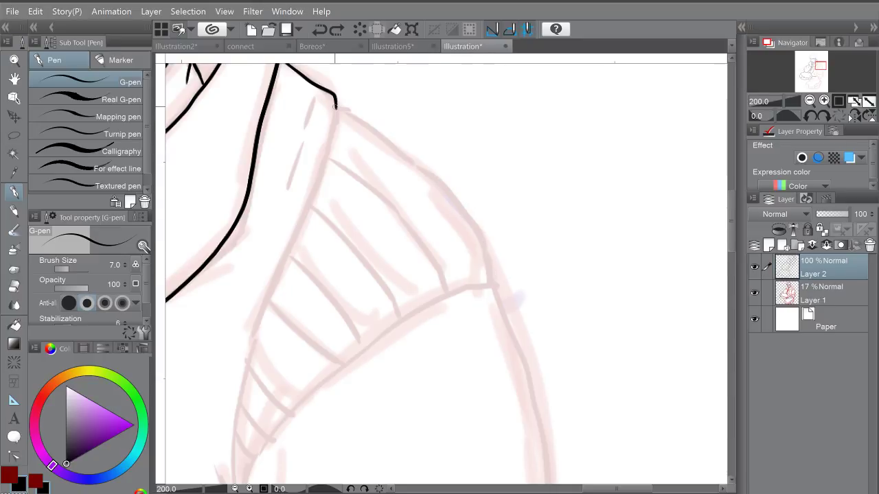
{"action": "mouse_move", "coordinate": [337, 107]}
{"action": "left_mouse_down"}
{"action": "mouse_move", "coordinate": [457, 199]}
{"action": "mouse_move", "coordinate": [493, 285]}
{"action": "mouse_move", "coordinate": [455, 215]}
{"action": "mouse_move", "coordinate": [516, 176]}
{"action": "left_mouse_up"}
Step: Ink the ribbed shoulder panel's long inner seam down to the armpit and its curved lower edge
{"action": "key", "text": "ctrl+minus"}
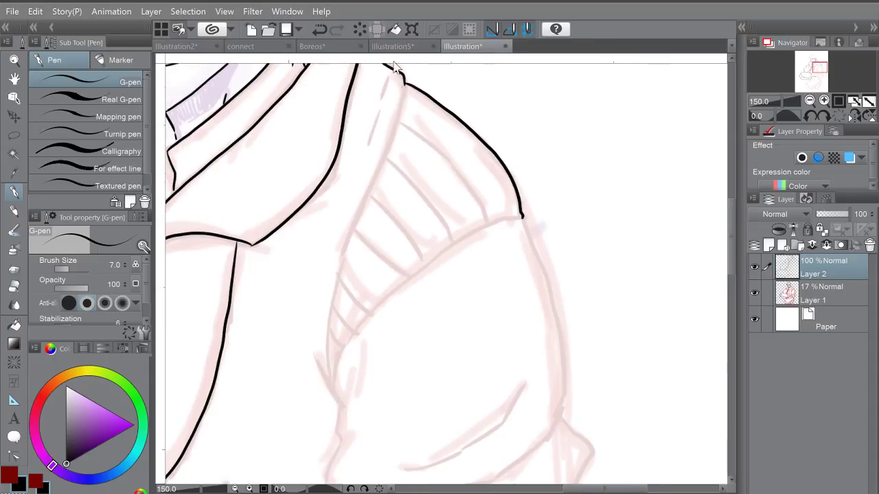
{"action": "mouse_move", "coordinate": [403, 84]}
{"action": "left_mouse_down"}
{"action": "mouse_move", "coordinate": [336, 275]}
{"action": "mouse_move", "coordinate": [329, 367]}
{"action": "left_mouse_up"}
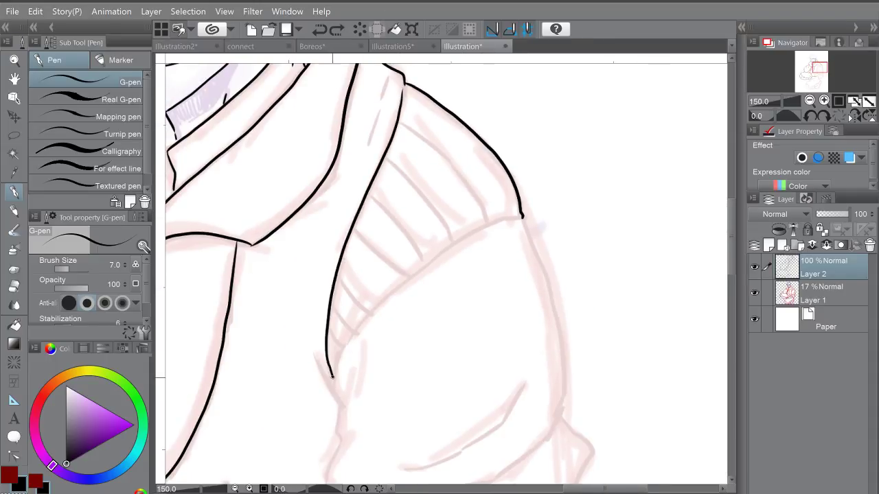
{"action": "mouse_move", "coordinate": [522, 217]}
{"action": "left_mouse_down"}
{"action": "mouse_move", "coordinate": [489, 226]}
{"action": "mouse_move", "coordinate": [376, 305]}
{"action": "mouse_move", "coordinate": [332, 374]}
{"action": "mouse_move", "coordinate": [342, 405]}
{"action": "mouse_move", "coordinate": [370, 291]}
{"action": "left_mouse_up"}
Step: Ink the near upper sleeve's notched inner edge and the rounded fold curve along its bottom at the elbow
{"action": "key", "text": "ctrl+plus"}
{"action": "mouse_move", "coordinate": [329, 257]}
{"action": "left_mouse_down"}
{"action": "mouse_move", "coordinate": [334, 167]}
{"action": "mouse_move", "coordinate": [327, 317]}
{"action": "mouse_move", "coordinate": [377, 357]}
{"action": "left_mouse_up"}
{"action": "left_click_drag", "start_coordinate": [476, 378], "coordinate": [439, 276]}
{"action": "mouse_move", "coordinate": [594, 204]}
{"action": "left_mouse_down"}
{"action": "mouse_move", "coordinate": [580, 178]}
{"action": "mouse_move", "coordinate": [548, 171]}
{"action": "mouse_move", "coordinate": [583, 178]}
{"action": "mouse_move", "coordinate": [583, 137]}
{"action": "mouse_move", "coordinate": [546, 125]}
{"action": "mouse_move", "coordinate": [549, 154]}
{"action": "mouse_move", "coordinate": [484, 232]}
{"action": "mouse_move", "coordinate": [411, 259]}
{"action": "mouse_move", "coordinate": [339, 257]}
{"action": "left_mouse_up"}
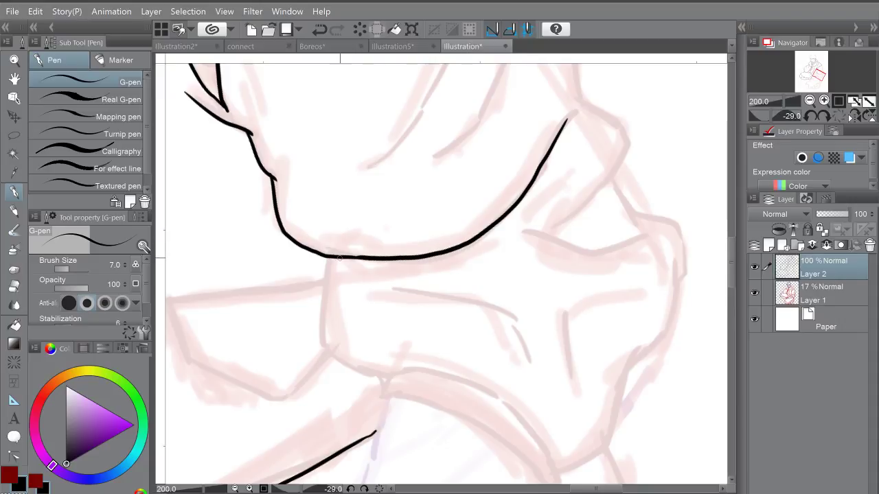
Step: Ink the overlapping folds at the near elbow and the sleeve's outer contour down to the cuff
{"action": "left_click_drag", "start_coordinate": [511, 221], "coordinate": [414, 290]}
{"action": "mouse_move", "coordinate": [521, 239]}
{"action": "left_mouse_down"}
{"action": "mouse_move", "coordinate": [476, 282]}
{"action": "mouse_move", "coordinate": [469, 326]}
{"action": "left_mouse_up"}
{"action": "mouse_move", "coordinate": [430, 248]}
{"action": "left_mouse_down"}
{"action": "mouse_move", "coordinate": [471, 280]}
{"action": "mouse_move", "coordinate": [457, 335]}
{"action": "mouse_move", "coordinate": [407, 386]}
{"action": "mouse_move", "coordinate": [383, 329]}
{"action": "left_mouse_up"}
{"action": "mouse_move", "coordinate": [434, 278]}
{"action": "left_mouse_down"}
{"action": "mouse_move", "coordinate": [463, 320]}
{"action": "mouse_move", "coordinate": [450, 292]}
{"action": "left_mouse_up"}
{"action": "mouse_move", "coordinate": [341, 293]}
{"action": "left_mouse_down"}
{"action": "mouse_move", "coordinate": [412, 318]}
{"action": "mouse_move", "coordinate": [481, 289]}
{"action": "mouse_move", "coordinate": [487, 367]}
{"action": "left_mouse_up"}
{"action": "mouse_move", "coordinate": [487, 368]}
{"action": "left_mouse_down"}
{"action": "mouse_move", "coordinate": [484, 272]}
{"action": "mouse_move", "coordinate": [498, 205]}
{"action": "mouse_move", "coordinate": [450, 289]}
{"action": "left_mouse_up"}
{"action": "mouse_move", "coordinate": [384, 383]}
{"action": "left_mouse_down"}
{"action": "mouse_move", "coordinate": [425, 358]}
{"action": "mouse_move", "coordinate": [454, 262]}
{"action": "mouse_move", "coordinate": [447, 282]}
{"action": "left_mouse_up"}
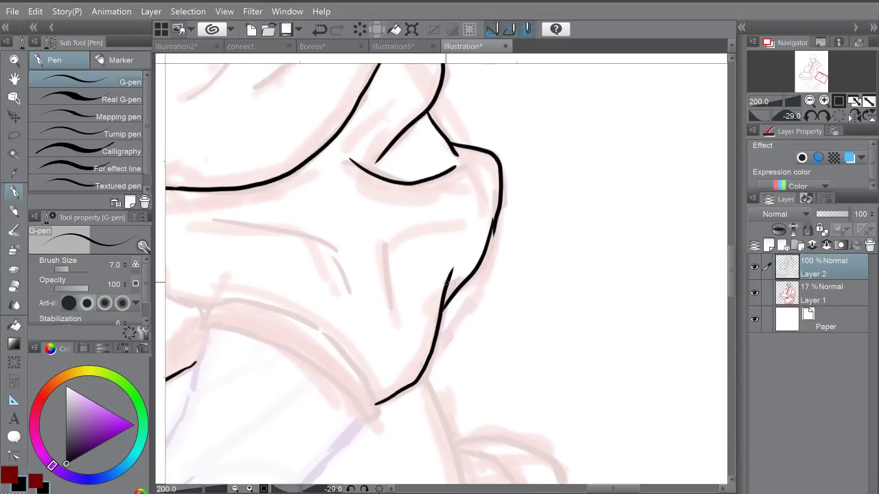
Step: Ink both curved edges and the short ends of the near sleeve's cuff band
{"action": "left_click", "coordinate": [379, 489]}
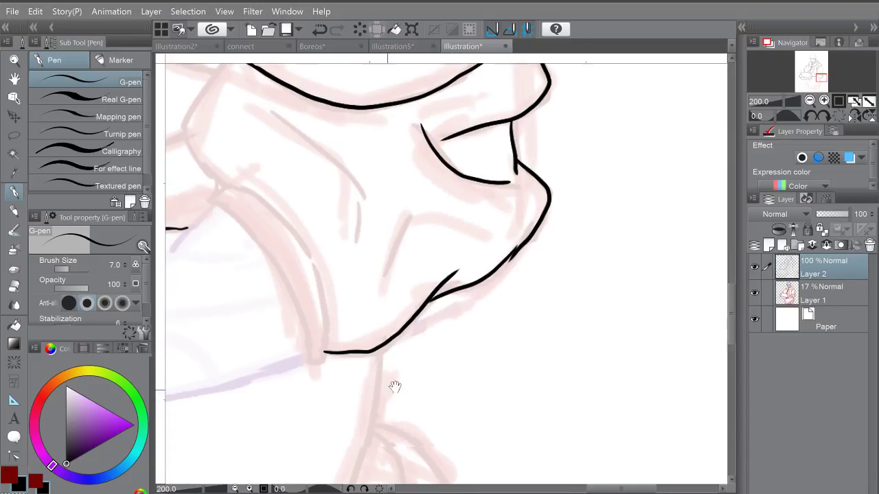
{"action": "mouse_move", "coordinate": [369, 195]}
{"action": "left_mouse_down"}
{"action": "mouse_move", "coordinate": [418, 241]}
{"action": "mouse_move", "coordinate": [465, 351]}
{"action": "left_mouse_up"}
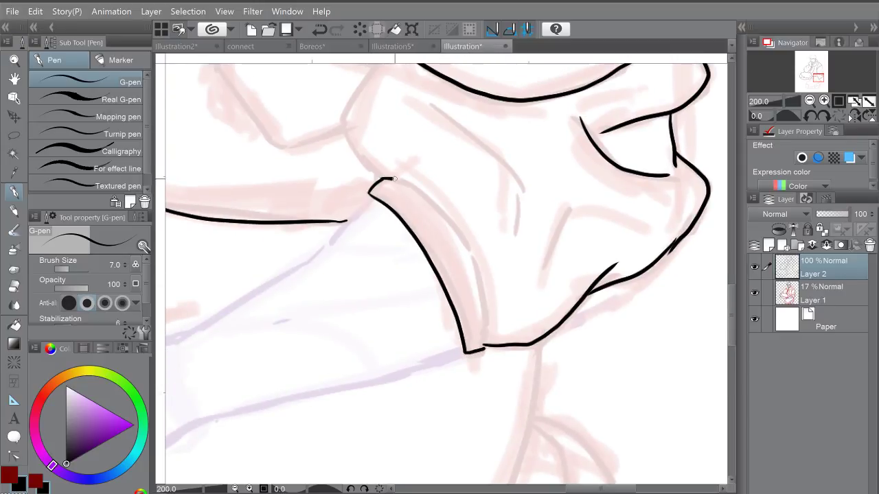
{"action": "mouse_move", "coordinate": [395, 179]}
{"action": "left_mouse_down"}
{"action": "mouse_move", "coordinate": [455, 233]}
{"action": "mouse_move", "coordinate": [475, 273]}
{"action": "mouse_move", "coordinate": [486, 347]}
{"action": "left_mouse_up"}
Step: Ink both edges of the near forearm from the cuff to the wrist, plus the short contour mark on the forearm
{"action": "mouse_move", "coordinate": [382, 210]}
{"action": "left_mouse_down"}
{"action": "mouse_move", "coordinate": [460, 221]}
{"action": "mouse_move", "coordinate": [394, 264]}
{"action": "left_mouse_up"}
{"action": "mouse_move", "coordinate": [535, 180]}
{"action": "left_mouse_down"}
{"action": "mouse_move", "coordinate": [520, 112]}
{"action": "mouse_move", "coordinate": [417, 167]}
{"action": "mouse_move", "coordinate": [384, 329]}
{"action": "left_mouse_up"}
{"action": "mouse_move", "coordinate": [384, 330]}
{"action": "left_mouse_down"}
{"action": "mouse_move", "coordinate": [391, 254]}
{"action": "mouse_move", "coordinate": [374, 243]}
{"action": "mouse_move", "coordinate": [349, 295]}
{"action": "left_mouse_up"}
{"action": "left_click_drag", "start_coordinate": [466, 254], "coordinate": [400, 345]}
{"action": "mouse_move", "coordinate": [401, 393]}
{"action": "left_mouse_down"}
{"action": "mouse_move", "coordinate": [419, 321]}
{"action": "mouse_move", "coordinate": [371, 392]}
{"action": "mouse_move", "coordinate": [484, 148]}
{"action": "left_mouse_up"}
{"action": "left_click_drag", "start_coordinate": [495, 182], "coordinate": [490, 228]}
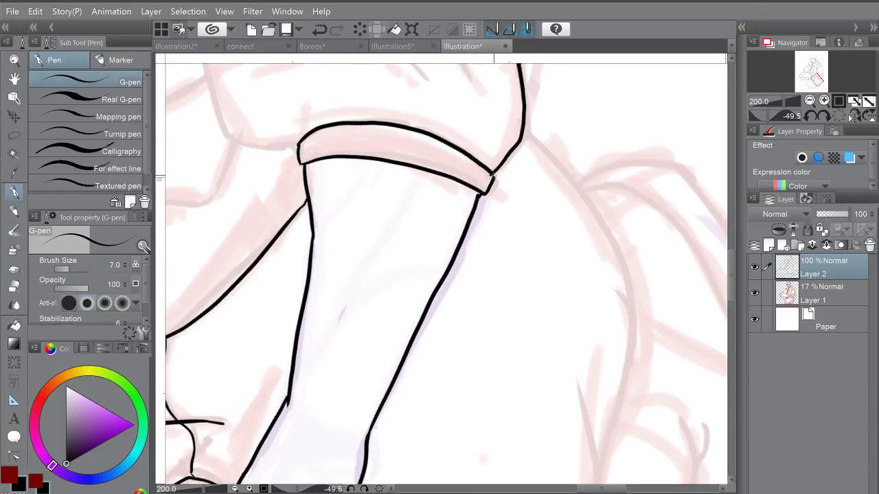
{"action": "scroll", "coordinate": [492, 177], "scroll_direction": "down", "scroll_amount": 1}
{"action": "mouse_move", "coordinate": [394, 289]}
{"action": "left_mouse_down"}
{"action": "mouse_move", "coordinate": [409, 218]}
{"action": "mouse_move", "coordinate": [400, 197]}
{"action": "left_mouse_up"}
{"action": "left_click_drag", "start_coordinate": [380, 251], "coordinate": [440, 137]}
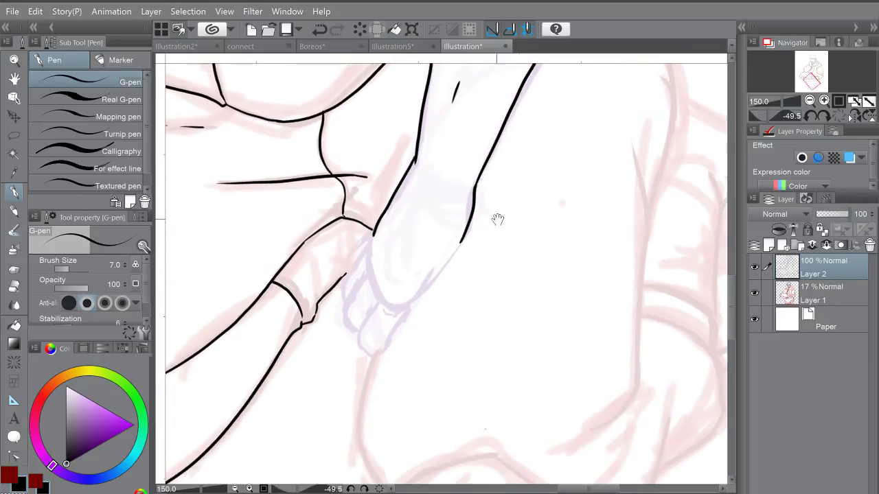
Step: Ink the underside of the near hand from the wrist toward the base of the fingers
{"action": "left_click", "coordinate": [379, 489]}
{"action": "left_click_drag", "start_coordinate": [434, 360], "coordinate": [485, 292]}
{"action": "scroll", "coordinate": [485, 291], "scroll_direction": "up", "scroll_amount": 1}
{"action": "left_click_drag", "start_coordinate": [541, 135], "coordinate": [547, 188]}
{"action": "scroll", "coordinate": [484, 220], "scroll_direction": "up", "scroll_amount": 2}
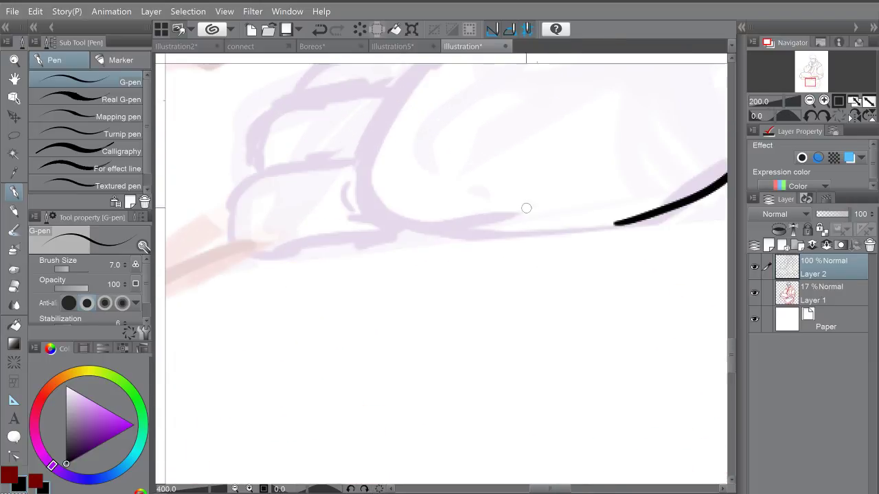
{"action": "mouse_move", "coordinate": [384, 228]}
{"action": "left_mouse_down"}
{"action": "mouse_move", "coordinate": [560, 233]}
{"action": "mouse_move", "coordinate": [611, 221]}
{"action": "left_mouse_up"}
{"action": "key", "text": "ctrl+z"}
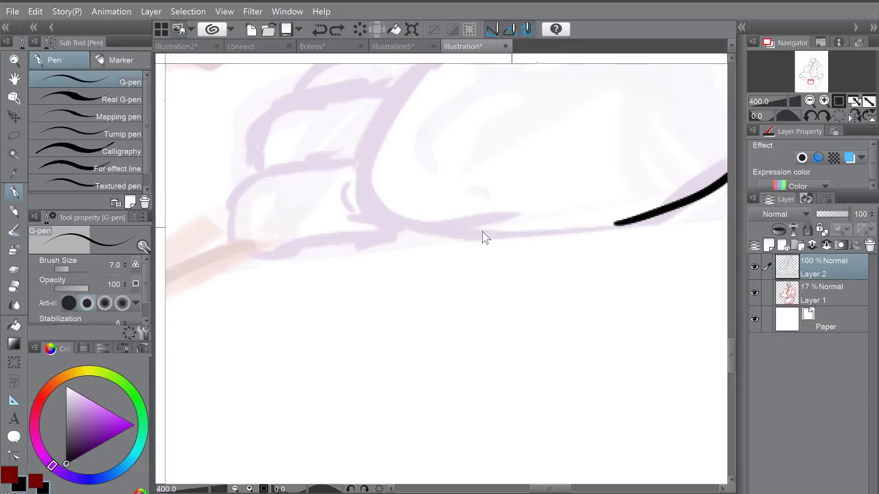
{"action": "mouse_move", "coordinate": [386, 228]}
{"action": "left_mouse_down"}
{"action": "mouse_move", "coordinate": [472, 237]}
{"action": "mouse_move", "coordinate": [598, 231]}
{"action": "mouse_move", "coordinate": [638, 219]}
{"action": "left_mouse_up"}
Step: Ink the near leg's front contour curving from beneath the fingers down to the knee patch
{"action": "mouse_move", "coordinate": [417, 236]}
{"action": "left_mouse_down"}
{"action": "mouse_move", "coordinate": [570, 230]}
{"action": "mouse_move", "coordinate": [371, 252]}
{"action": "left_mouse_up"}
{"action": "scroll", "coordinate": [424, 225], "scroll_direction": "down", "scroll_amount": 2}
{"action": "key", "text": "ctrl+z"}
{"action": "mouse_move", "coordinate": [431, 231]}
{"action": "left_mouse_down"}
{"action": "mouse_move", "coordinate": [495, 148]}
{"action": "mouse_move", "coordinate": [419, 194]}
{"action": "mouse_move", "coordinate": [384, 243]}
{"action": "mouse_move", "coordinate": [365, 297]}
{"action": "left_mouse_up"}
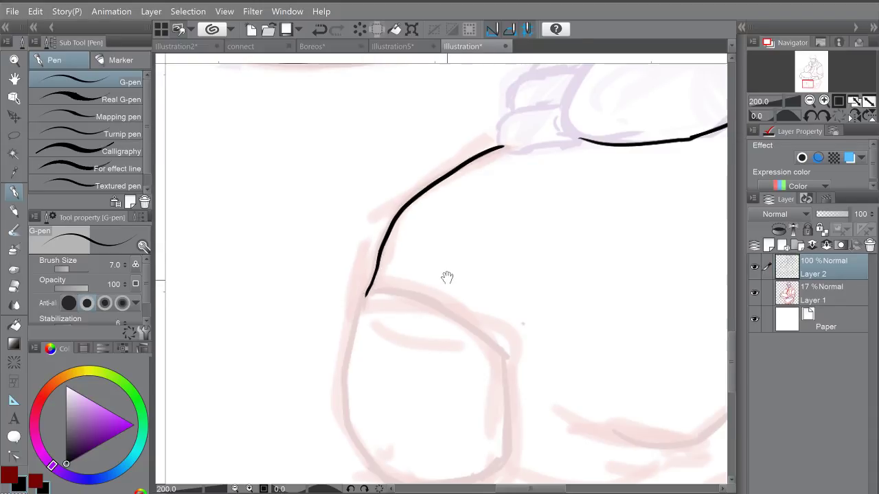
Step: Ink the closed rounded outline of the near knee patch
{"action": "left_click_drag", "start_coordinate": [447, 278], "coordinate": [443, 254]}
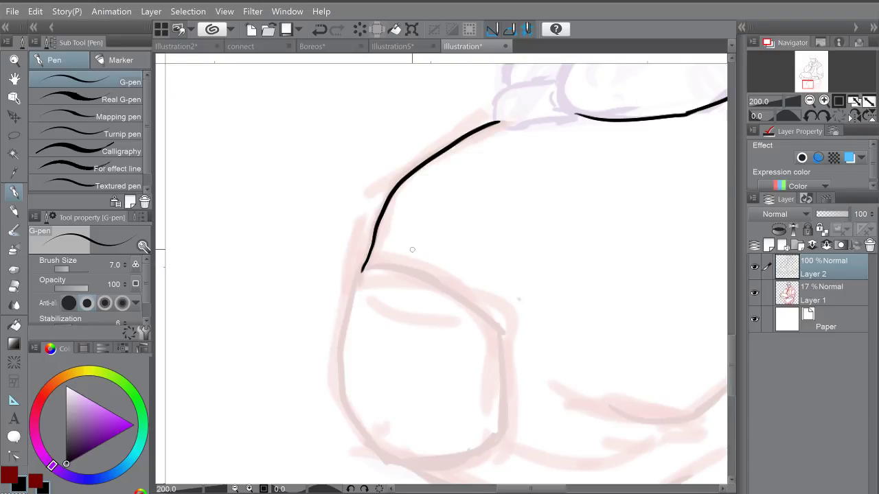
{"action": "left_click_drag", "start_coordinate": [442, 251], "coordinate": [448, 186]}
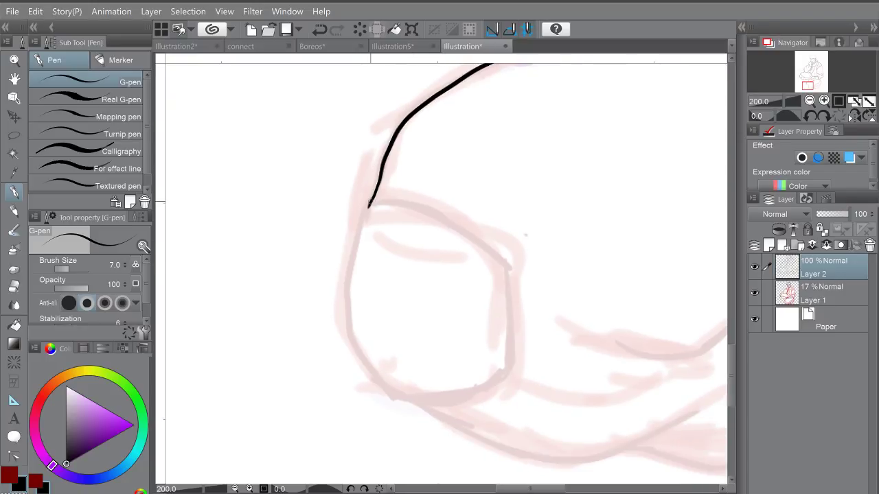
{"action": "mouse_move", "coordinate": [369, 204]}
{"action": "left_mouse_down"}
{"action": "mouse_move", "coordinate": [401, 202]}
{"action": "mouse_move", "coordinate": [350, 252]}
{"action": "mouse_move", "coordinate": [353, 338]}
{"action": "mouse_move", "coordinate": [382, 389]}
{"action": "mouse_move", "coordinate": [428, 396]}
{"action": "left_mouse_up"}
{"action": "key", "text": "ctrl+z"}
{"action": "mouse_move", "coordinate": [508, 266]}
{"action": "left_mouse_down"}
{"action": "mouse_move", "coordinate": [487, 211]}
{"action": "mouse_move", "coordinate": [489, 312]}
{"action": "mouse_move", "coordinate": [408, 340]}
{"action": "left_mouse_up"}
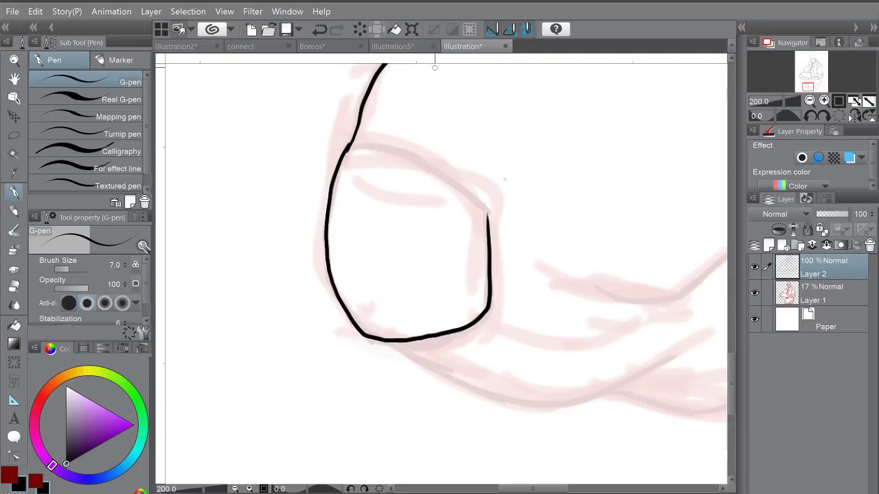
{"action": "mouse_move", "coordinate": [356, 144]}
{"action": "left_mouse_down"}
{"action": "mouse_move", "coordinate": [429, 158]}
{"action": "mouse_move", "coordinate": [454, 176]}
{"action": "left_mouse_up"}
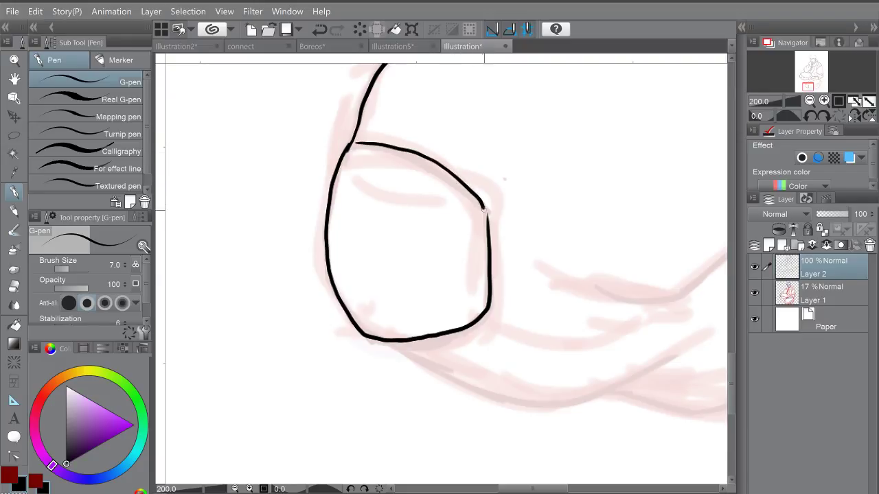
{"action": "left_click_drag", "start_coordinate": [447, 214], "coordinate": [443, 209]}
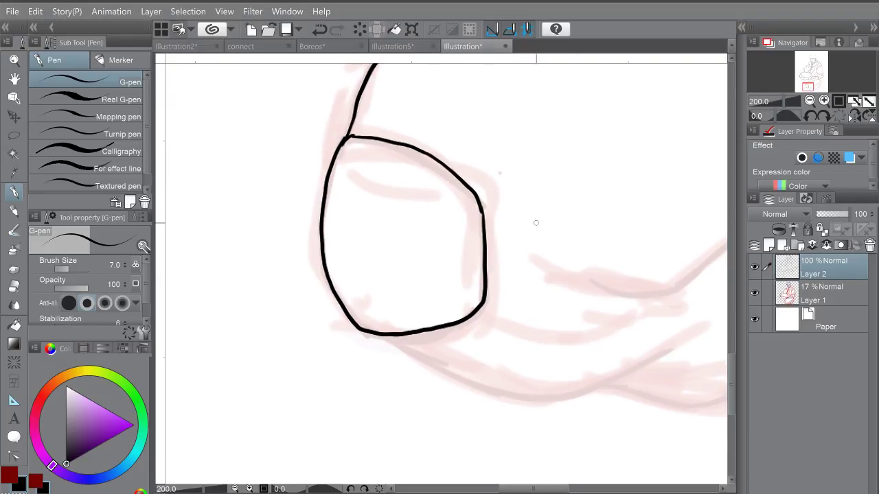
Step: Ink the near lower leg's bottom contour from the knee patch, including the overlapping fabric fold before the ankle
{"action": "left_click_drag", "start_coordinate": [546, 254], "coordinate": [562, 381]}
{"action": "left_click_drag", "start_coordinate": [562, 381], "coordinate": [534, 266]}
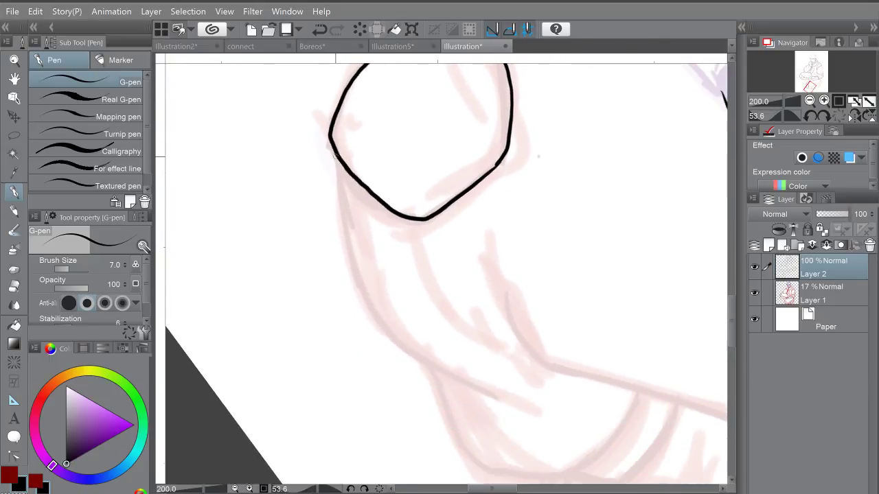
{"action": "mouse_move", "coordinate": [336, 156]}
{"action": "left_mouse_down"}
{"action": "mouse_move", "coordinate": [354, 275]}
{"action": "mouse_move", "coordinate": [374, 313]}
{"action": "mouse_move", "coordinate": [418, 358]}
{"action": "mouse_move", "coordinate": [512, 404]}
{"action": "left_mouse_up"}
{"action": "left_click_drag", "start_coordinate": [512, 404], "coordinate": [446, 330]}
{"action": "mouse_move", "coordinate": [392, 297]}
{"action": "left_mouse_down"}
{"action": "mouse_move", "coordinate": [433, 389]}
{"action": "mouse_move", "coordinate": [465, 408]}
{"action": "mouse_move", "coordinate": [534, 408]}
{"action": "left_mouse_up"}
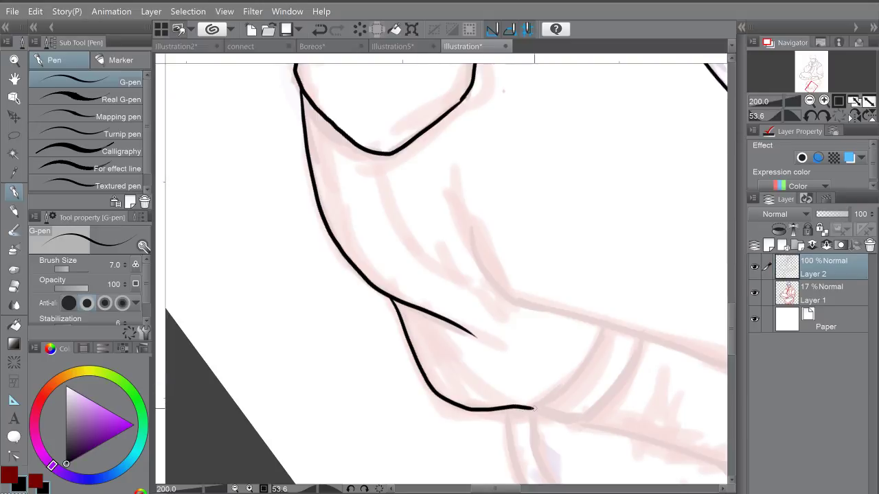
Step: Ink the two curved edges of the trouser cuff at the near ankle and join them at the bottom
{"action": "left_click", "coordinate": [379, 489]}
{"action": "left_click_drag", "start_coordinate": [608, 216], "coordinate": [557, 245]}
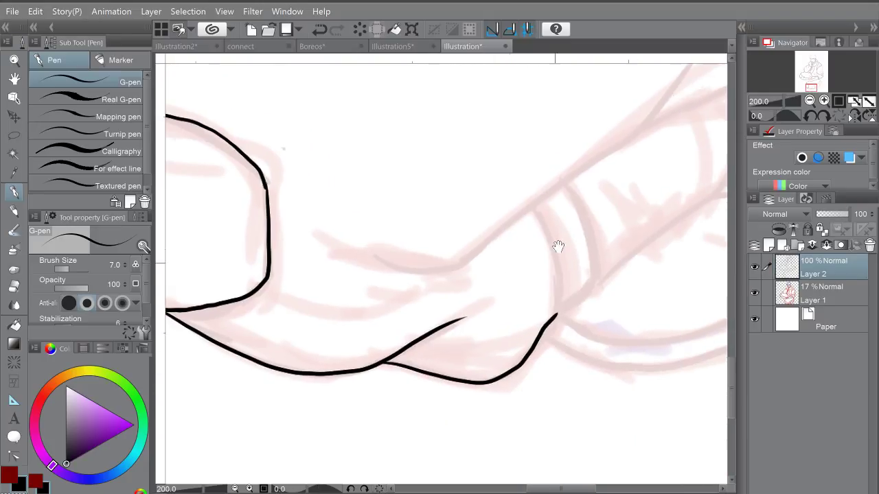
{"action": "left_click_drag", "start_coordinate": [532, 209], "coordinate": [559, 282]}
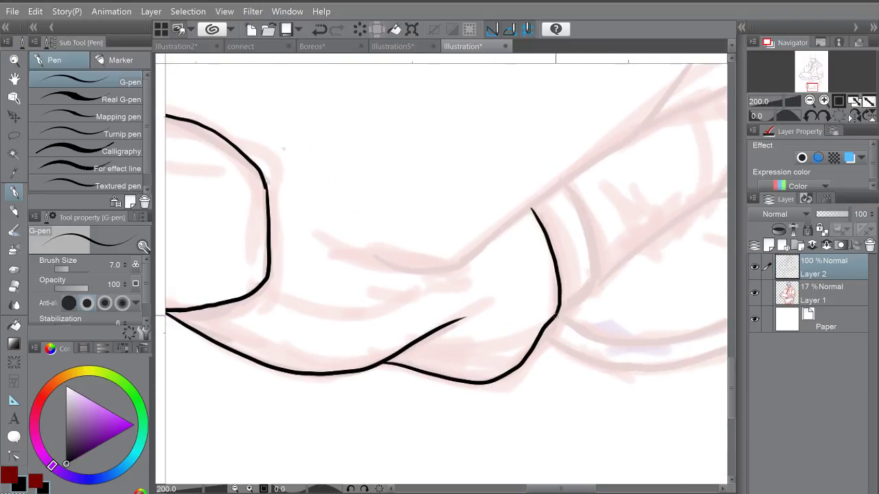
{"action": "mouse_move", "coordinate": [557, 316]}
{"action": "left_mouse_down"}
{"action": "mouse_move", "coordinate": [594, 277]}
{"action": "mouse_move", "coordinate": [575, 206]}
{"action": "left_mouse_up"}
Step: Ink the rear contour of the near thigh curving down from the sleeve toward the ankle
{"action": "scroll", "coordinate": [588, 156], "scroll_direction": "down", "scroll_amount": 1}
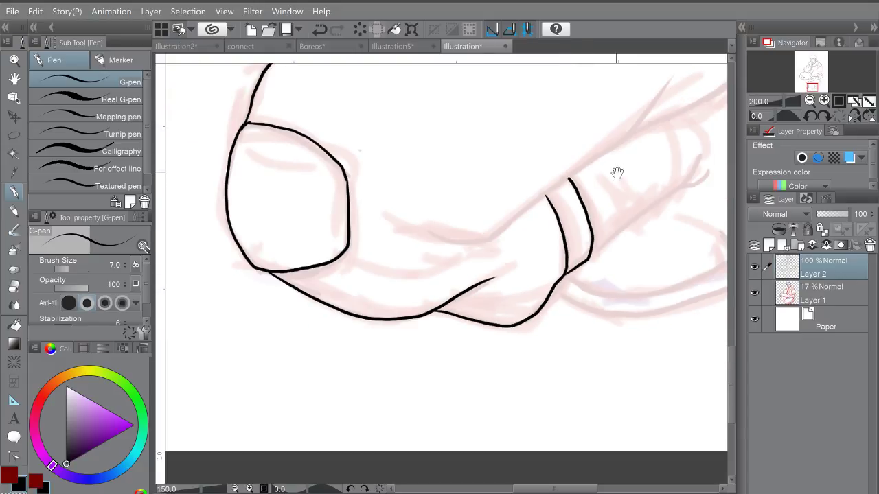
{"action": "left_click_drag", "start_coordinate": [604, 144], "coordinate": [549, 96]}
{"action": "left_click_drag", "start_coordinate": [567, 171], "coordinate": [536, 238]}
{"action": "scroll", "coordinate": [537, 239], "scroll_direction": "down", "scroll_amount": 1}
{"action": "scroll", "coordinate": [565, 118], "scroll_direction": "down", "scroll_amount": 1}
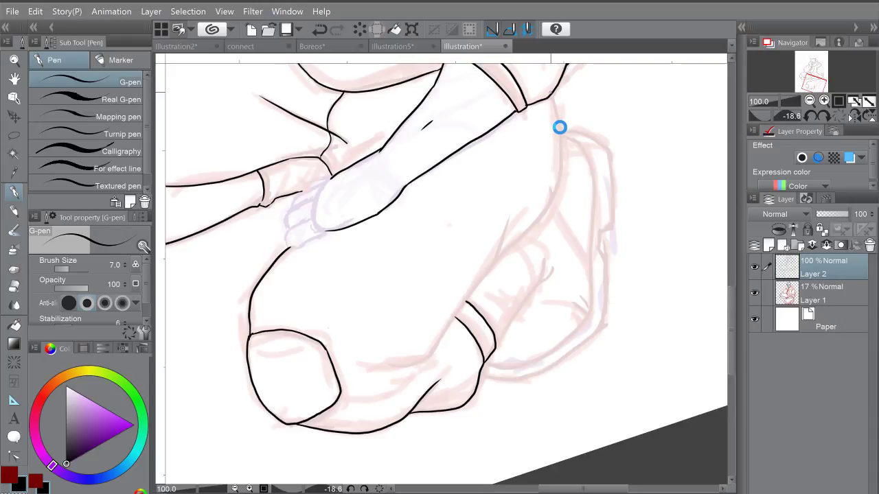
{"action": "left_click_drag", "start_coordinate": [547, 85], "coordinate": [562, 130]}
{"action": "key", "text": "ctrl+z"}
{"action": "mouse_move", "coordinate": [495, 252]}
{"action": "left_mouse_down"}
{"action": "mouse_move", "coordinate": [529, 206]}
{"action": "mouse_move", "coordinate": [535, 177]}
{"action": "mouse_move", "coordinate": [527, 193]}
{"action": "left_mouse_up"}
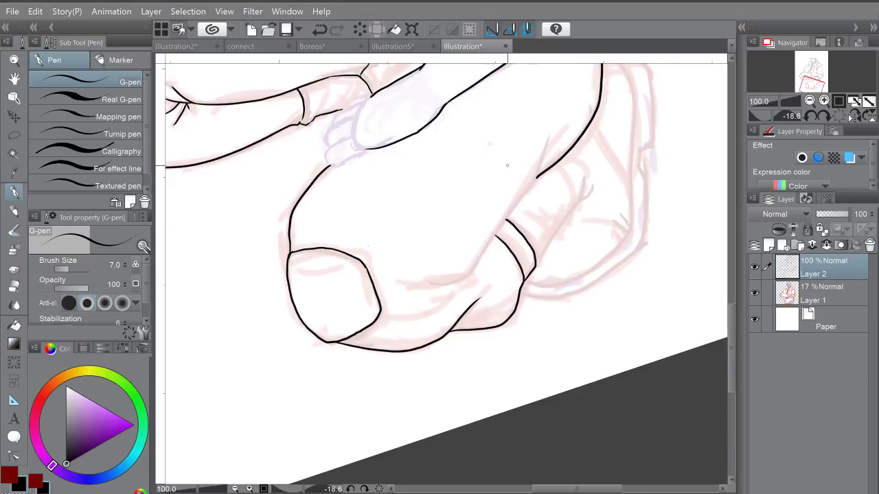
{"action": "left_click_drag", "start_coordinate": [516, 217], "coordinate": [519, 201]}
Step: Ink the near thigh's underside from its rear crease past the trouser cuff, plus the fabric creases behind the knee
{"action": "key", "text": "ctrl+plus"}
{"action": "left_click_drag", "start_coordinate": [544, 167], "coordinate": [507, 229]}
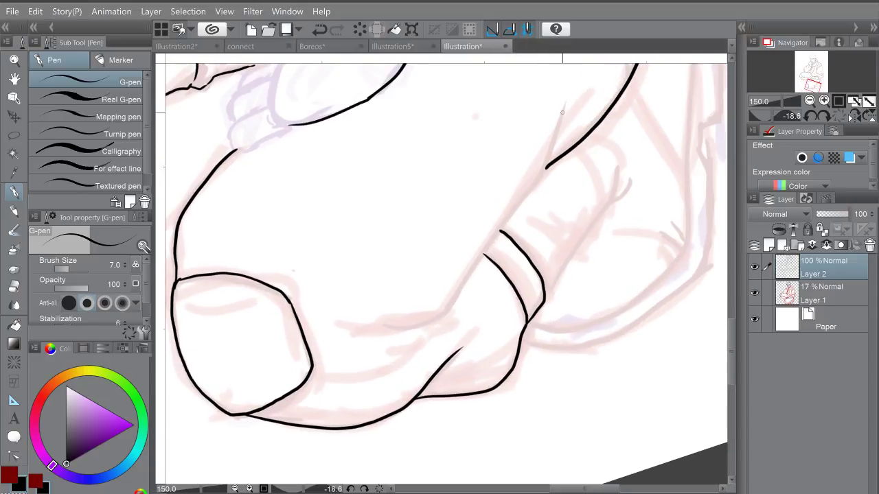
{"action": "mouse_move", "coordinate": [562, 109]}
{"action": "left_mouse_down"}
{"action": "mouse_move", "coordinate": [548, 155]}
{"action": "mouse_move", "coordinate": [439, 314]}
{"action": "mouse_move", "coordinate": [385, 334]}
{"action": "left_mouse_up"}
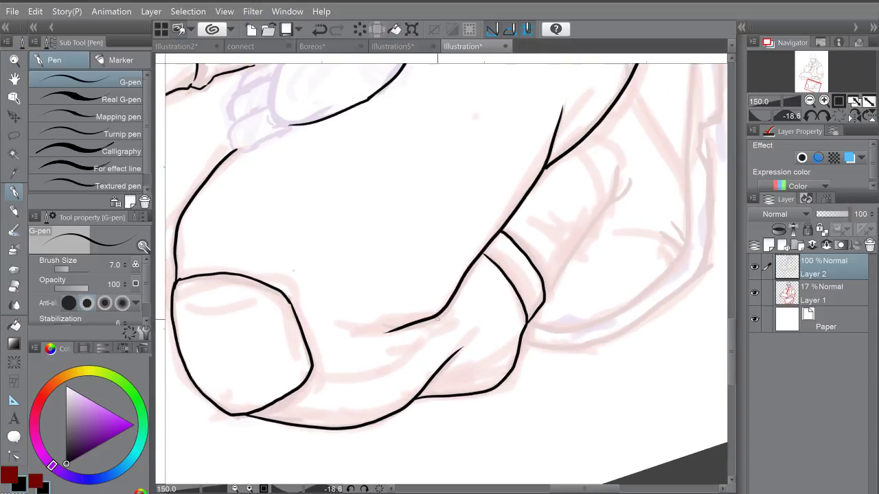
{"action": "left_click_drag", "start_coordinate": [434, 320], "coordinate": [391, 365]}
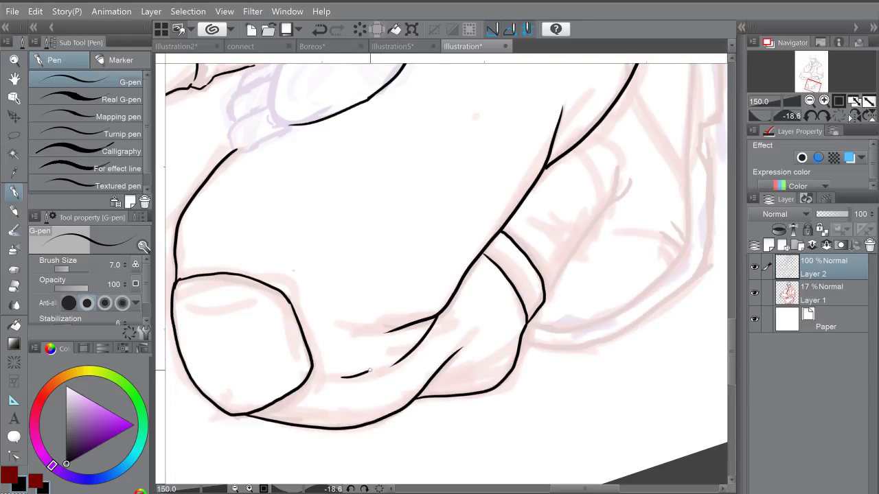
{"action": "left_click", "coordinate": [377, 490]}
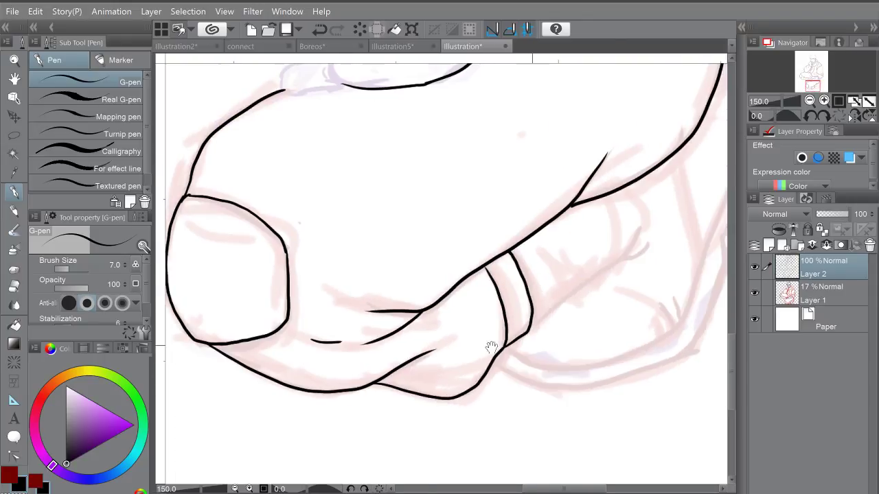
Step: Ink the near ankle's lower line extending back from the trouser cuff, ending in a small forked crease
{"action": "scroll", "coordinate": [477, 268], "scroll_direction": "up", "scroll_amount": 2}
{"action": "mouse_move", "coordinate": [382, 339]}
{"action": "left_mouse_down"}
{"action": "mouse_move", "coordinate": [518, 235]}
{"action": "mouse_move", "coordinate": [528, 213]}
{"action": "left_mouse_up"}
{"action": "mouse_move", "coordinate": [507, 247]}
{"action": "left_mouse_down"}
{"action": "mouse_move", "coordinate": [539, 232]}
{"action": "mouse_move", "coordinate": [488, 320]}
{"action": "left_mouse_up"}
{"action": "left_click_drag", "start_coordinate": [571, 116], "coordinate": [574, 172]}
Step: Ink the near shoe's long rear contour from the thigh line down to its lower corner, redrawing it until smooth
{"action": "left_click_drag", "start_coordinate": [557, 139], "coordinate": [590, 206]}
{"action": "left_click_drag", "start_coordinate": [566, 294], "coordinate": [565, 241]}
{"action": "scroll", "coordinate": [565, 241], "scroll_direction": "down", "scroll_amount": 1}
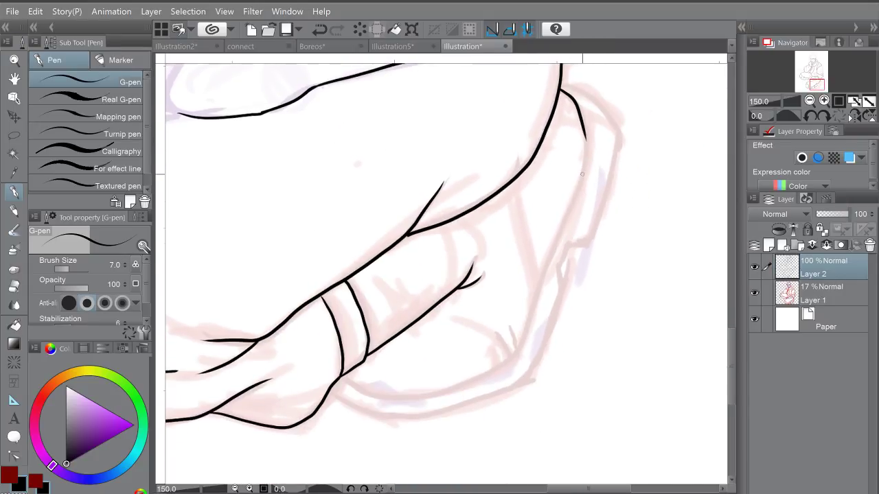
{"action": "left_click_drag", "start_coordinate": [582, 116], "coordinate": [565, 217]}
{"action": "left_click_drag", "start_coordinate": [523, 321], "coordinate": [531, 289]}
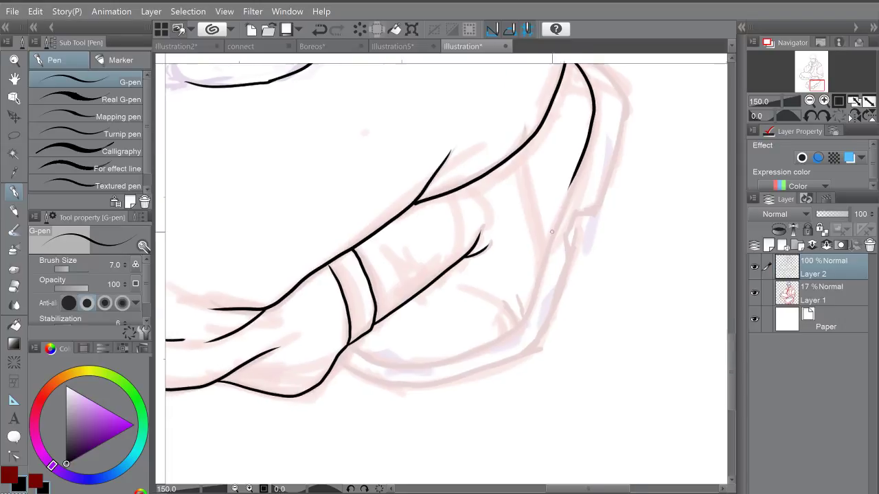
{"action": "key", "text": "ctrl+z"}
{"action": "mouse_move", "coordinate": [583, 79]}
{"action": "left_mouse_down"}
{"action": "mouse_move", "coordinate": [589, 147]}
{"action": "mouse_move", "coordinate": [535, 310]}
{"action": "left_mouse_up"}
{"action": "key", "text": "ctrl+z"}
{"action": "mouse_move", "coordinate": [568, 101]}
{"action": "left_mouse_down"}
{"action": "mouse_move", "coordinate": [594, 157]}
{"action": "mouse_move", "coordinate": [527, 354]}
{"action": "left_mouse_up"}
Step: Ink the rounded lower corner of the near shoe with a short crease, and try its bottom contour toward the cuff
{"action": "scroll", "coordinate": [514, 381], "scroll_direction": "up", "scroll_amount": 3}
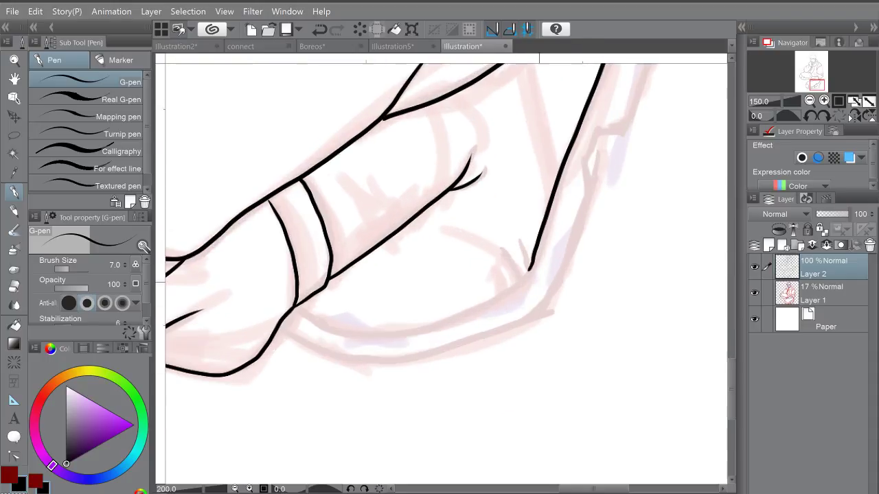
{"action": "mouse_move", "coordinate": [516, 229]}
{"action": "left_mouse_down"}
{"action": "mouse_move", "coordinate": [537, 292]}
{"action": "mouse_move", "coordinate": [512, 314]}
{"action": "mouse_move", "coordinate": [587, 256]}
{"action": "left_mouse_up"}
{"action": "scroll", "coordinate": [586, 257], "scroll_direction": "down", "scroll_amount": 2}
{"action": "left_click_drag", "start_coordinate": [584, 192], "coordinate": [584, 188], "text": "shift"}
{"action": "mouse_move", "coordinate": [596, 217]}
{"action": "left_mouse_down"}
{"action": "mouse_move", "coordinate": [496, 292]}
{"action": "mouse_move", "coordinate": [431, 303]}
{"action": "mouse_move", "coordinate": [386, 295]}
{"action": "left_mouse_up"}
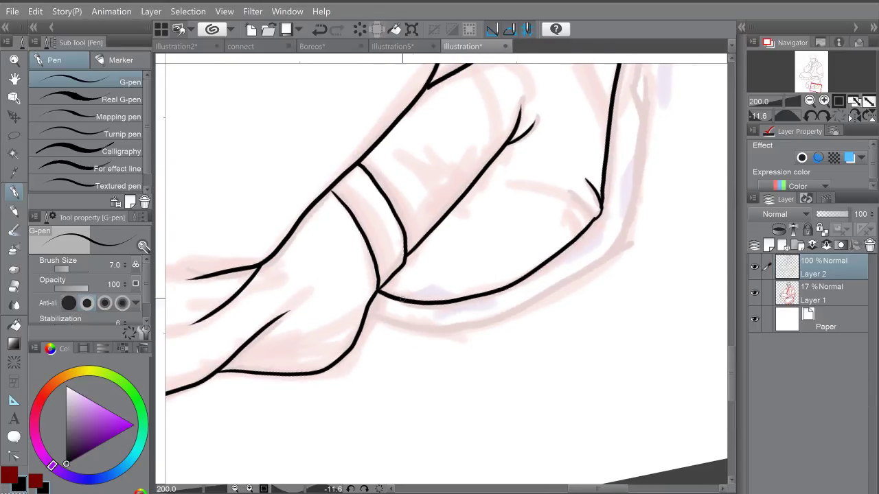
{"action": "key", "text": "ctrl+z"}
Step: Ink the near shoe's bottom contour from the trouser cuff to the rounded corner, adding a small crease mark beside it
{"action": "scroll", "coordinate": [598, 213], "scroll_direction": "up", "scroll_amount": 3}
{"action": "left_click_drag", "start_coordinate": [561, 238], "coordinate": [558, 224]}
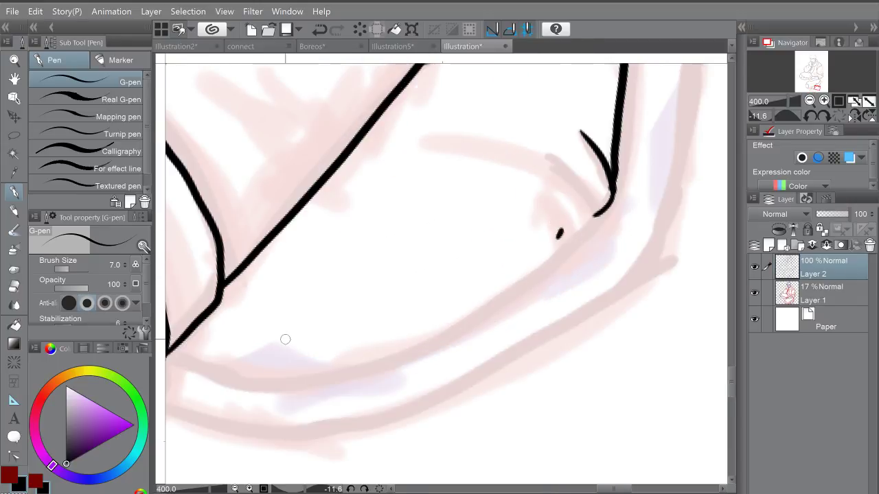
{"action": "scroll", "coordinate": [284, 339], "scroll_direction": "down", "scroll_amount": 3}
{"action": "left_click_drag", "start_coordinate": [320, 325], "coordinate": [319, 333]}
{"action": "key", "text": "ctrl+z"}
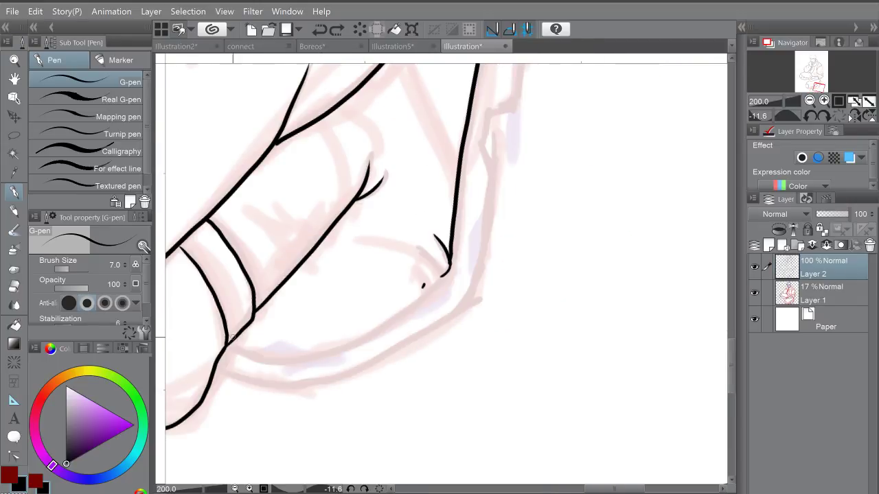
{"action": "mouse_move", "coordinate": [233, 337]}
{"action": "left_mouse_down"}
{"action": "mouse_move", "coordinate": [273, 353]}
{"action": "mouse_move", "coordinate": [320, 353]}
{"action": "mouse_move", "coordinate": [424, 291]}
{"action": "left_mouse_up"}
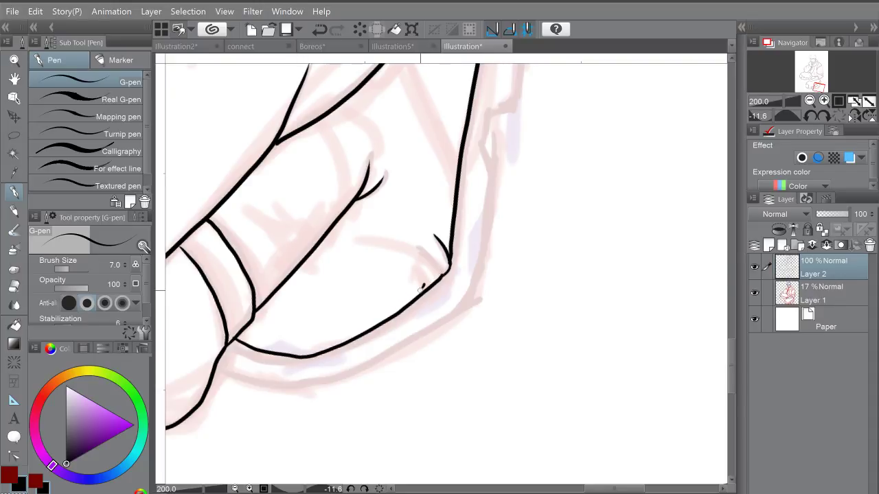
{"action": "key", "text": "ctrl+z"}
{"action": "mouse_move", "coordinate": [422, 288]}
{"action": "left_mouse_down"}
{"action": "mouse_move", "coordinate": [424, 274]}
{"action": "mouse_move", "coordinate": [454, 262]}
{"action": "mouse_move", "coordinate": [435, 252]}
{"action": "left_mouse_up"}
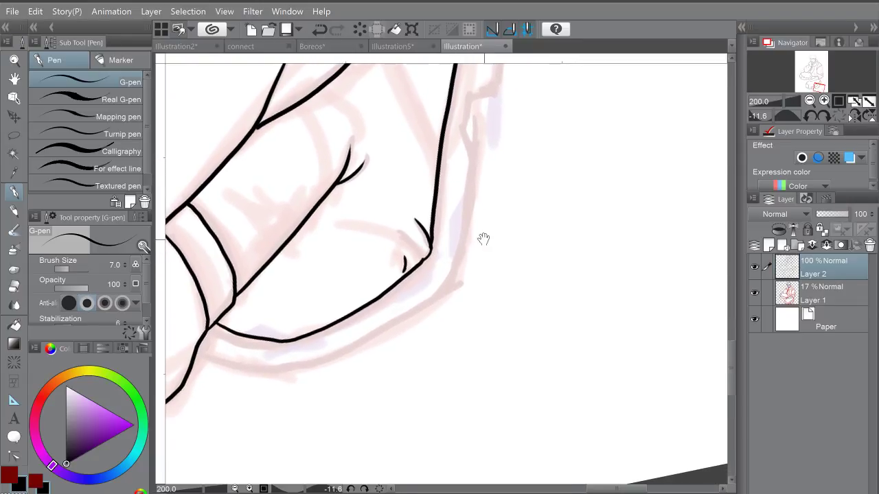
{"action": "left_click_drag", "start_coordinate": [483, 239], "coordinate": [473, 227]}
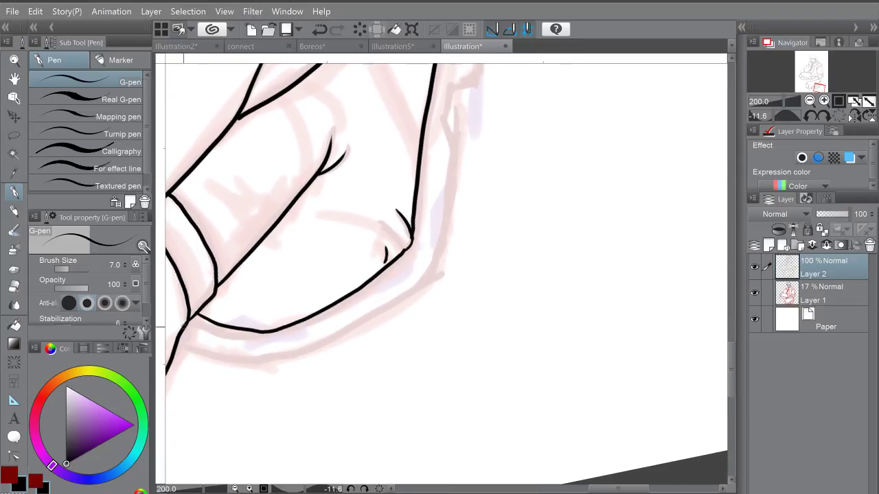
Step: Ink the outer edge of the near shoe's sole along the bottom, from the ankle to the corner
{"action": "left_click_drag", "start_coordinate": [207, 345], "coordinate": [232, 355]}
{"action": "key", "text": "ctrl+z"}
{"action": "left_click_drag", "start_coordinate": [181, 333], "coordinate": [254, 354]}
{"action": "key", "text": "ctrl+z"}
{"action": "mouse_move", "coordinate": [184, 330]}
{"action": "left_mouse_down"}
{"action": "mouse_move", "coordinate": [255, 351]}
{"action": "mouse_move", "coordinate": [392, 296]}
{"action": "left_mouse_up"}
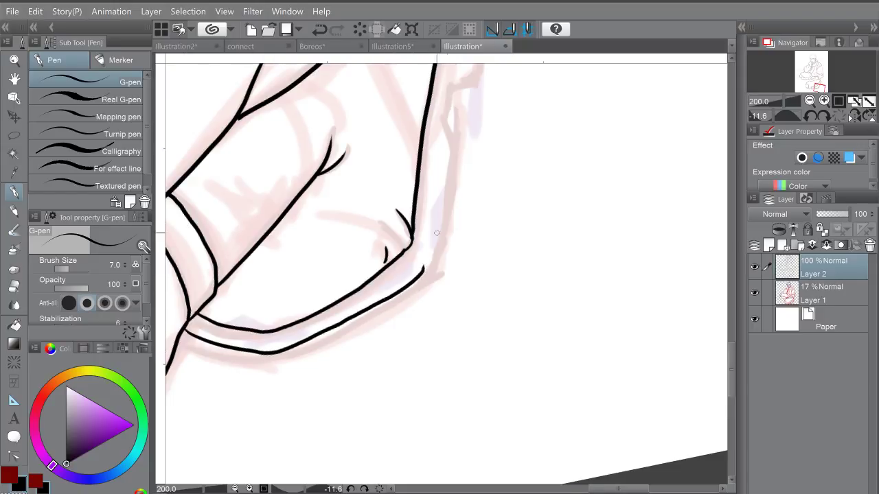
Step: Ink the sole's outer edge upward from the corner, including the small notched step partway up
{"action": "scroll", "coordinate": [437, 232], "scroll_direction": "up", "scroll_amount": 2}
{"action": "left_click_drag", "start_coordinate": [426, 177], "coordinate": [402, 317]}
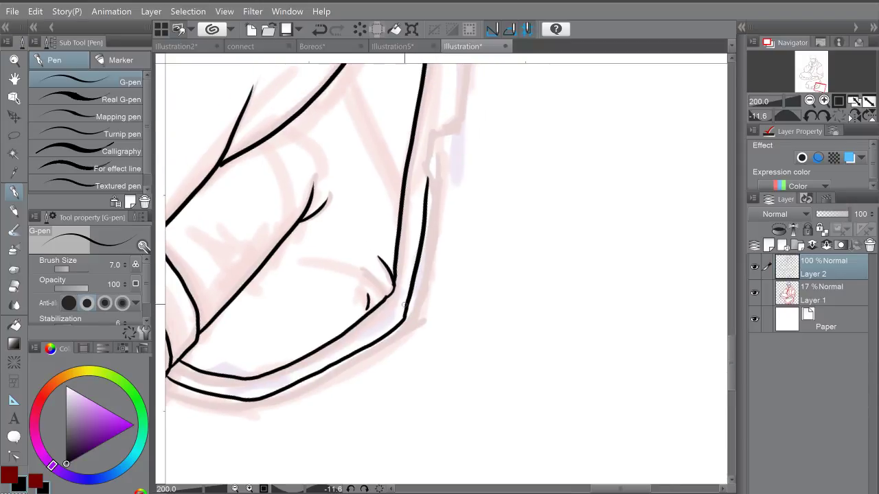
{"action": "scroll", "coordinate": [426, 223], "scroll_direction": "up", "scroll_amount": 2}
{"action": "mouse_move", "coordinate": [431, 376]}
{"action": "left_mouse_down"}
{"action": "mouse_move", "coordinate": [418, 345]}
{"action": "mouse_move", "coordinate": [428, 296]}
{"action": "mouse_move", "coordinate": [468, 282]}
{"action": "left_mouse_up"}
{"action": "scroll", "coordinate": [480, 258], "scroll_direction": "down", "scroll_amount": 2}
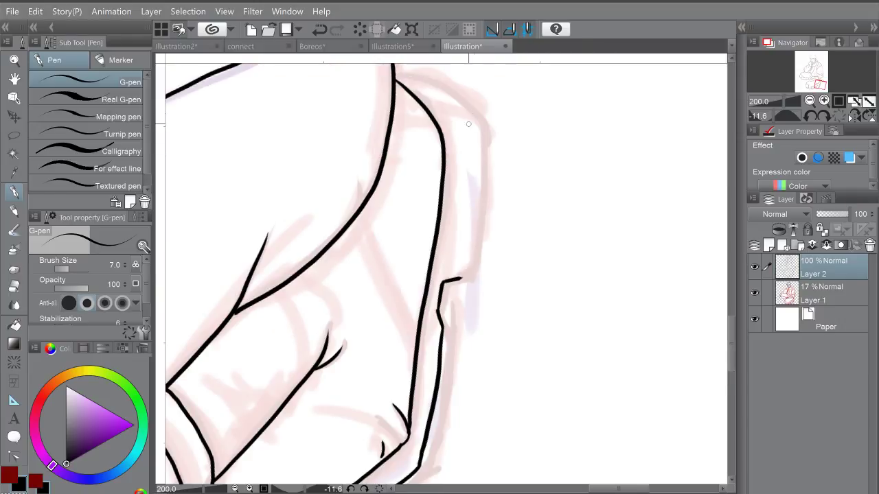
Step: Ink the sole's outer edge above the notch, curve it over to the thigh line and thicken the join
{"action": "left_click_drag", "start_coordinate": [473, 119], "coordinate": [466, 257]}
{"action": "left_click_drag", "start_coordinate": [466, 213], "coordinate": [460, 280]}
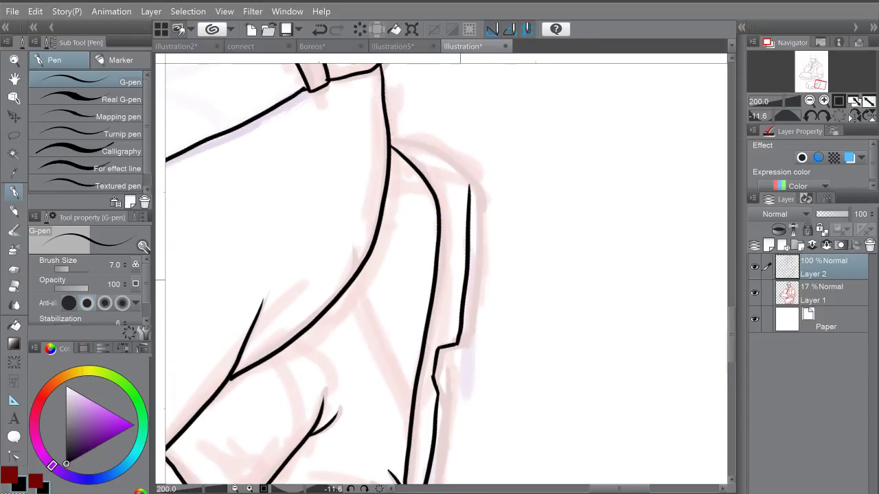
{"action": "mouse_move", "coordinate": [424, 147]}
{"action": "left_mouse_down"}
{"action": "mouse_move", "coordinate": [460, 177]}
{"action": "mouse_move", "coordinate": [475, 240]}
{"action": "left_mouse_up"}
{"action": "scroll", "coordinate": [458, 176], "scroll_direction": "up", "scroll_amount": 1}
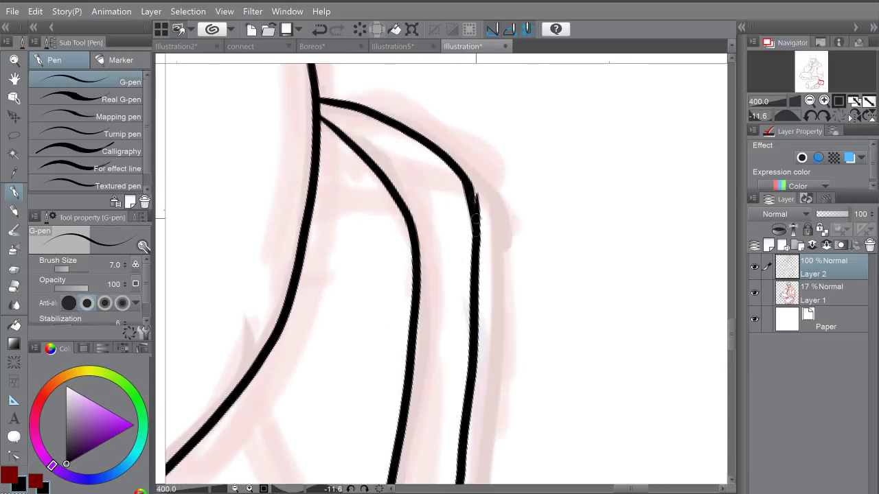
{"action": "left_click_drag", "start_coordinate": [470, 185], "coordinate": [476, 224]}
{"action": "scroll", "coordinate": [477, 191], "scroll_direction": "down", "scroll_amount": 1}
Step: Ink the broken diagonal seam inside the near shoe and the curved line across the ankle behind the cuff
{"action": "scroll", "coordinate": [470, 172], "scroll_direction": "down", "scroll_amount": 4}
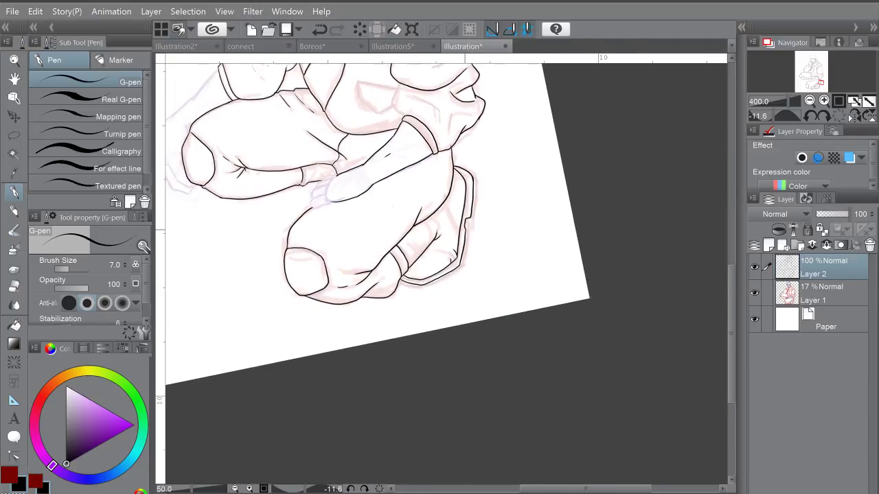
{"action": "scroll", "coordinate": [453, 214], "scroll_direction": "up", "scroll_amount": 4}
{"action": "left_click_drag", "start_coordinate": [407, 172], "coordinate": [438, 224]}
{"action": "left_click_drag", "start_coordinate": [444, 235], "coordinate": [469, 296]}
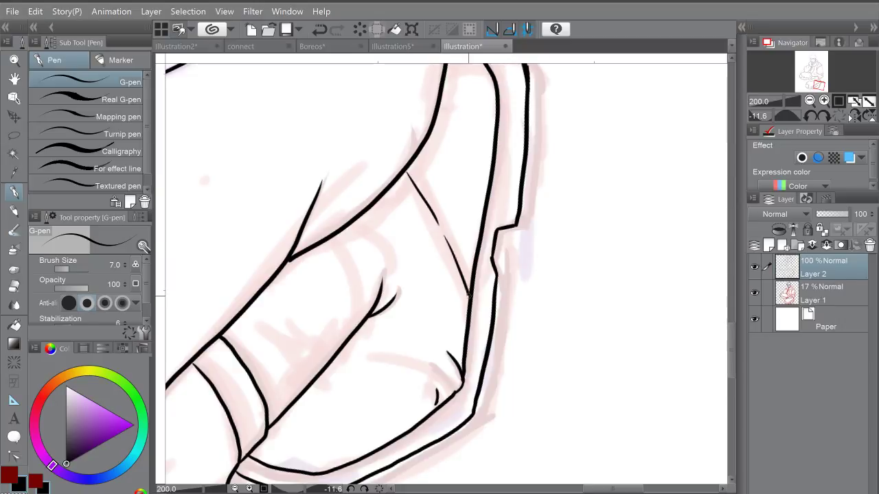
{"action": "left_click_drag", "start_coordinate": [328, 240], "coordinate": [355, 329]}
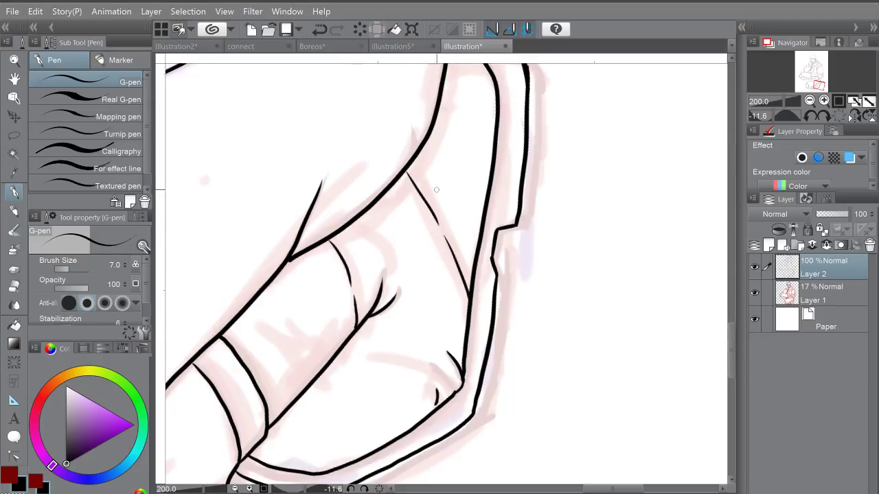
Step: Ink the lower edge of the nearest finger on the hand resting over the near knee, starting at the thigh contour
{"action": "scroll", "coordinate": [436, 182], "scroll_direction": "down", "scroll_amount": 3}
{"action": "left_click_drag", "start_coordinate": [470, 208], "coordinate": [469, 291]}
{"action": "scroll", "coordinate": [349, 290], "scroll_direction": "up", "scroll_amount": 4}
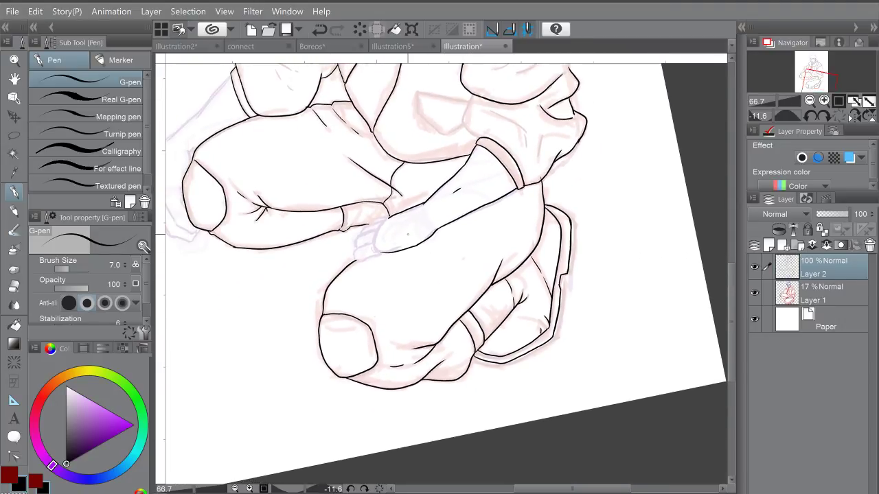
{"action": "scroll", "coordinate": [386, 220], "scroll_direction": "up", "scroll_amount": 2}
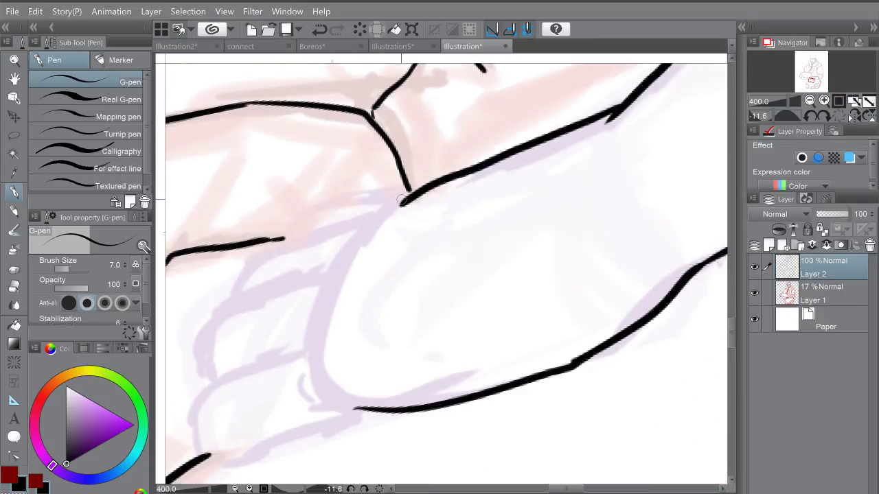
{"action": "mouse_move", "coordinate": [365, 224]}
{"action": "left_mouse_down"}
{"action": "mouse_move", "coordinate": [307, 241]}
{"action": "mouse_move", "coordinate": [251, 278]}
{"action": "mouse_move", "coordinate": [247, 292]}
{"action": "left_mouse_up"}
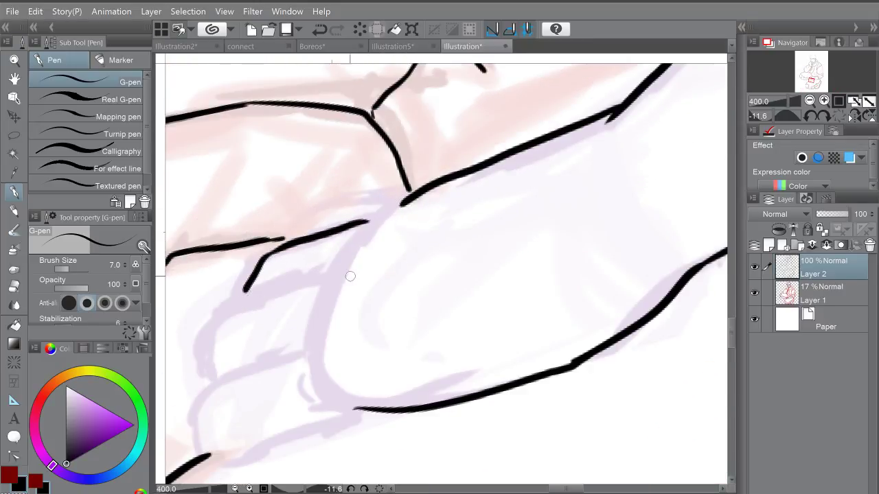
{"action": "key", "text": "ctrl+z"}
{"action": "left_click_drag", "start_coordinate": [281, 376], "coordinate": [360, 260]}
{"action": "left_click_drag", "start_coordinate": [282, 339], "coordinate": [398, 302]}
{"action": "left_click_drag", "start_coordinate": [405, 297], "coordinate": [429, 288]}
Step: Ink the fingertips and dividing lines of the resting hand, linking them up to the top contour of the hand
{"action": "mouse_move", "coordinate": [270, 338]}
{"action": "left_mouse_down"}
{"action": "mouse_move", "coordinate": [313, 262]}
{"action": "mouse_move", "coordinate": [385, 237]}
{"action": "left_mouse_up"}
{"action": "left_click_drag", "start_coordinate": [312, 259], "coordinate": [330, 232]}
{"action": "left_click_drag", "start_coordinate": [424, 157], "coordinate": [420, 207]}
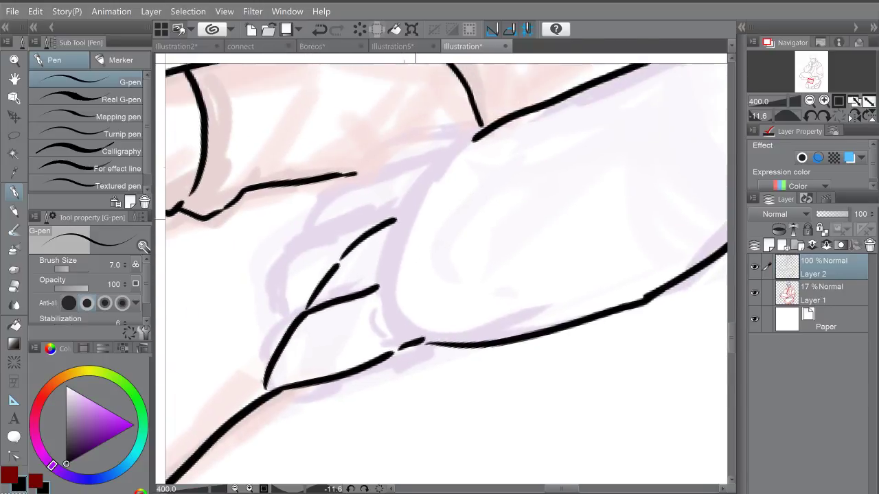
{"action": "left_click_drag", "start_coordinate": [370, 228], "coordinate": [405, 185]}
{"action": "mouse_move", "coordinate": [411, 177]}
{"action": "left_mouse_down"}
{"action": "mouse_move", "coordinate": [484, 131]}
{"action": "mouse_move", "coordinate": [420, 165]}
{"action": "mouse_move", "coordinate": [360, 234]}
{"action": "mouse_move", "coordinate": [301, 315]}
{"action": "mouse_move", "coordinate": [263, 392]}
{"action": "left_mouse_up"}
{"action": "scroll", "coordinate": [292, 325], "scroll_direction": "down", "scroll_amount": 3}
{"action": "scroll", "coordinate": [292, 325], "scroll_direction": "down", "scroll_amount": 1}
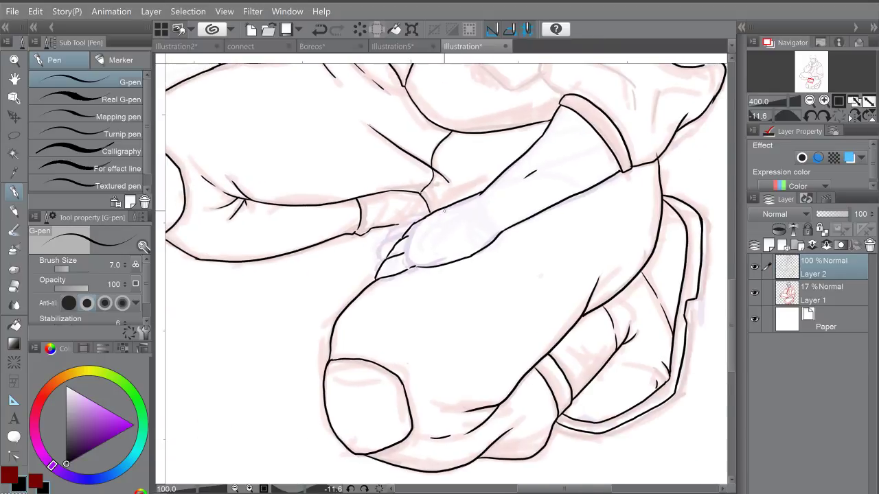
Step: Extend the far ankle's bottom line to the resting hand and ink short dashed fold marks at the ankle's end
{"action": "scroll", "coordinate": [395, 231], "scroll_direction": "up", "scroll_amount": 4}
{"action": "left_click_drag", "start_coordinate": [313, 244], "coordinate": [388, 234]}
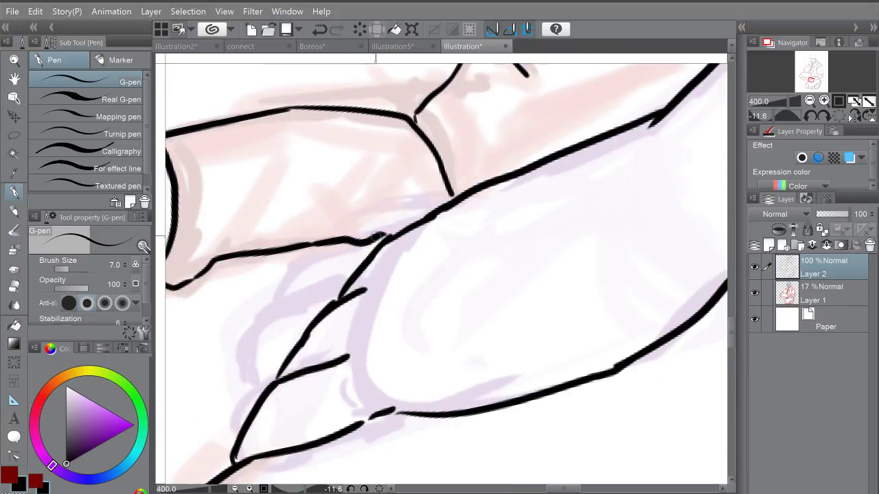
{"action": "left_click_drag", "start_coordinate": [416, 132], "coordinate": [384, 232]}
{"action": "scroll", "coordinate": [417, 172], "scroll_direction": "down", "scroll_amount": 2}
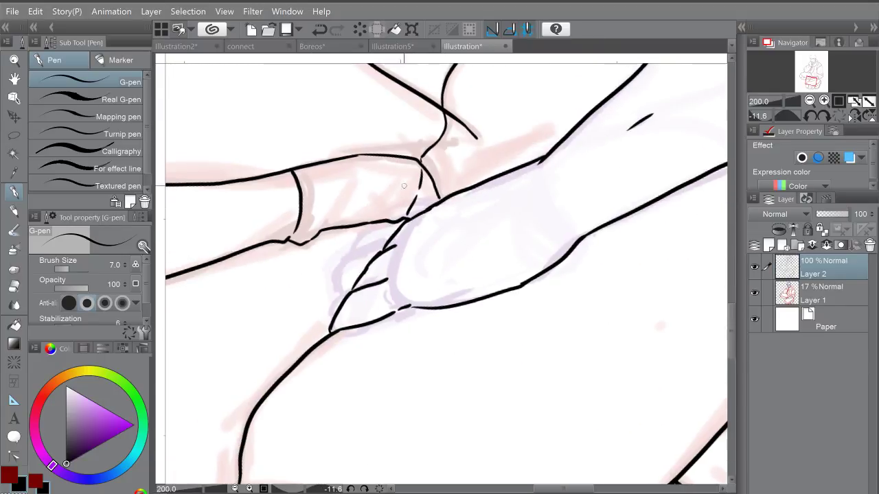
{"action": "mouse_move", "coordinate": [404, 183]}
{"action": "left_mouse_down"}
{"action": "mouse_move", "coordinate": [395, 205]}
{"action": "mouse_move", "coordinate": [419, 220]}
{"action": "left_mouse_up"}
Step: Ink the second curved edge of the trouser cuff on the far ankle
{"action": "scroll", "coordinate": [395, 204], "scroll_direction": "down", "scroll_amount": 1}
{"action": "scroll", "coordinate": [385, 190], "scroll_direction": "up", "scroll_amount": 1}
{"action": "scroll", "coordinate": [385, 196], "scroll_direction": "up", "scroll_amount": 3}
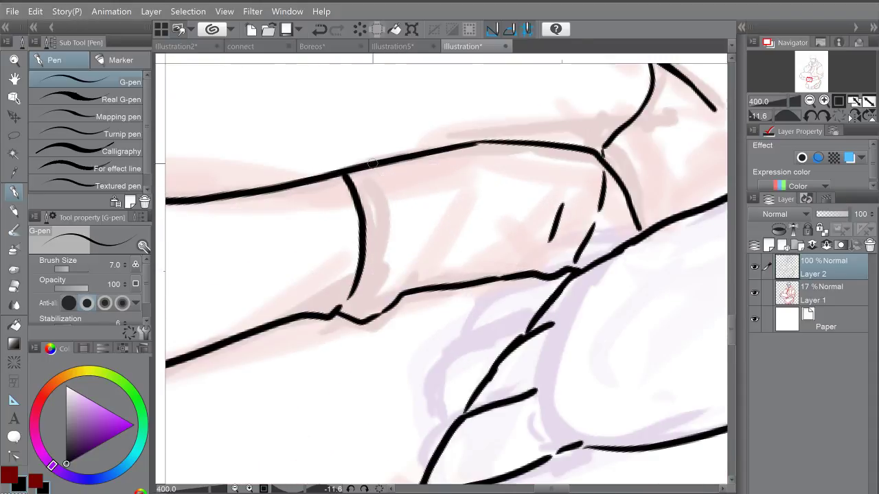
{"action": "mouse_move", "coordinate": [371, 161]}
{"action": "left_mouse_down"}
{"action": "mouse_move", "coordinate": [391, 212]}
{"action": "mouse_move", "coordinate": [394, 306]}
{"action": "left_mouse_up"}
{"action": "key", "text": "ctrl+z"}
{"action": "mouse_move", "coordinate": [382, 167]}
{"action": "left_mouse_down"}
{"action": "mouse_move", "coordinate": [402, 275]}
{"action": "mouse_move", "coordinate": [394, 305]}
{"action": "left_mouse_up"}
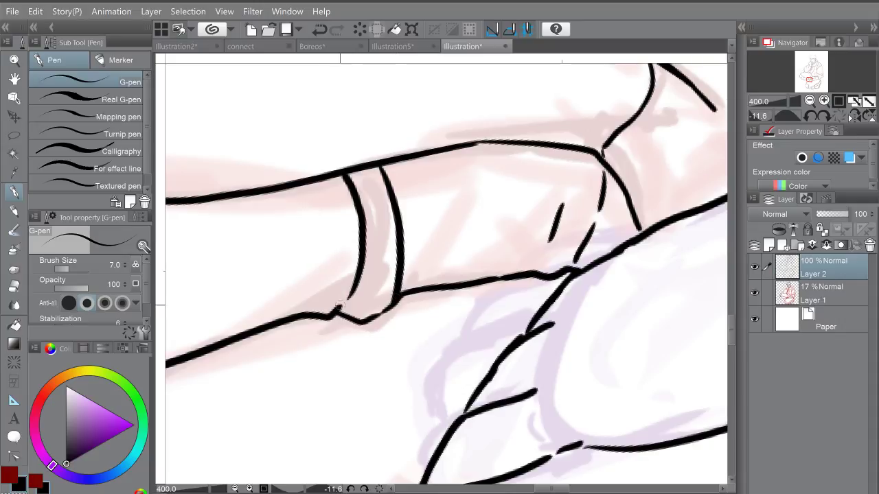
{"action": "scroll", "coordinate": [360, 262], "scroll_direction": "down", "scroll_amount": 3}
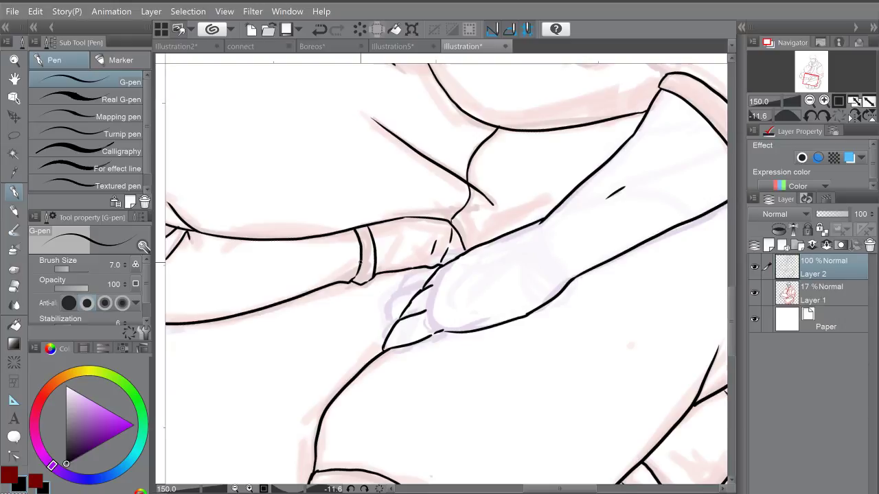
Step: Ink the inner contour of the near lower sleeve from the upper sleeve fold down to the wristband
{"action": "scroll", "coordinate": [361, 262], "scroll_direction": "down", "scroll_amount": 3}
{"action": "left_click_drag", "start_coordinate": [465, 213], "coordinate": [475, 233]}
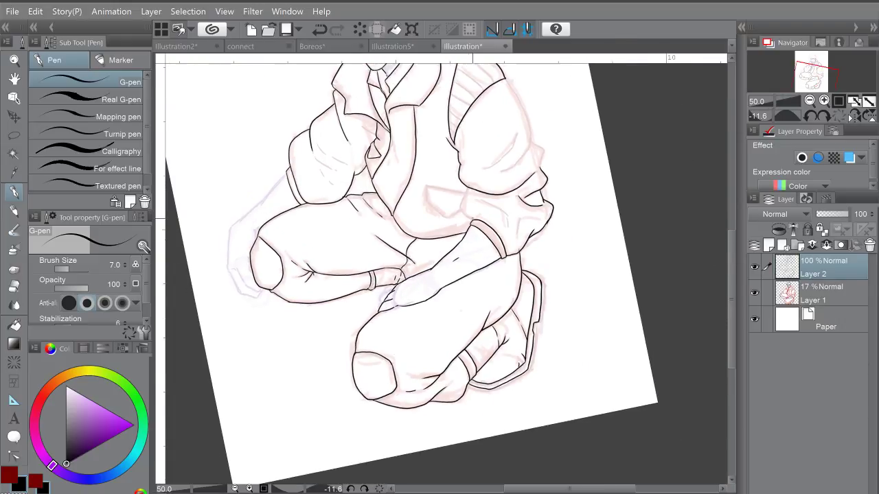
{"action": "scroll", "coordinate": [447, 163], "scroll_direction": "up", "scroll_amount": 1}
{"action": "scroll", "coordinate": [472, 232], "scroll_direction": "up", "scroll_amount": 6}
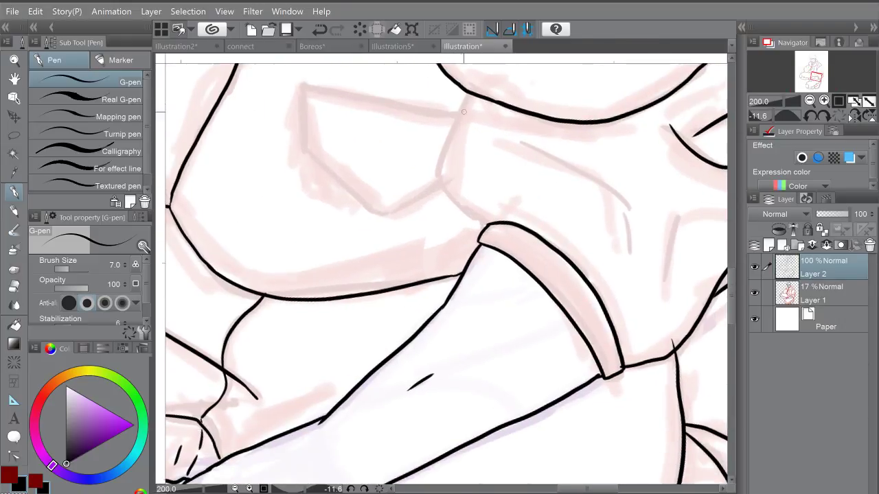
{"action": "mouse_move", "coordinate": [467, 91]}
{"action": "left_mouse_down"}
{"action": "mouse_move", "coordinate": [436, 171]}
{"action": "mouse_move", "coordinate": [483, 225]}
{"action": "left_mouse_up"}
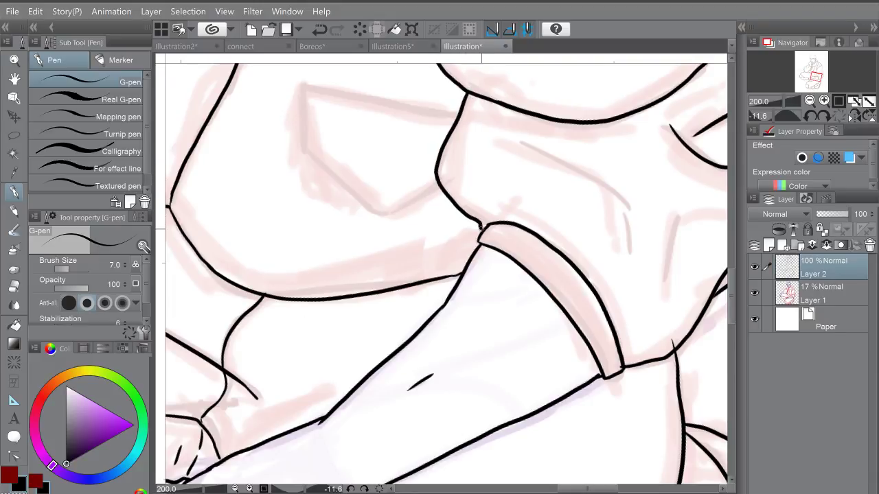
Step: Ink the fabric creases on the near lower sleeve above the wristband and toward the elbow
{"action": "left_click_drag", "start_coordinate": [550, 231], "coordinate": [462, 185]}
{"action": "left_click_drag", "start_coordinate": [417, 98], "coordinate": [524, 158]}
{"action": "left_click_drag", "start_coordinate": [532, 162], "coordinate": [540, 196]}
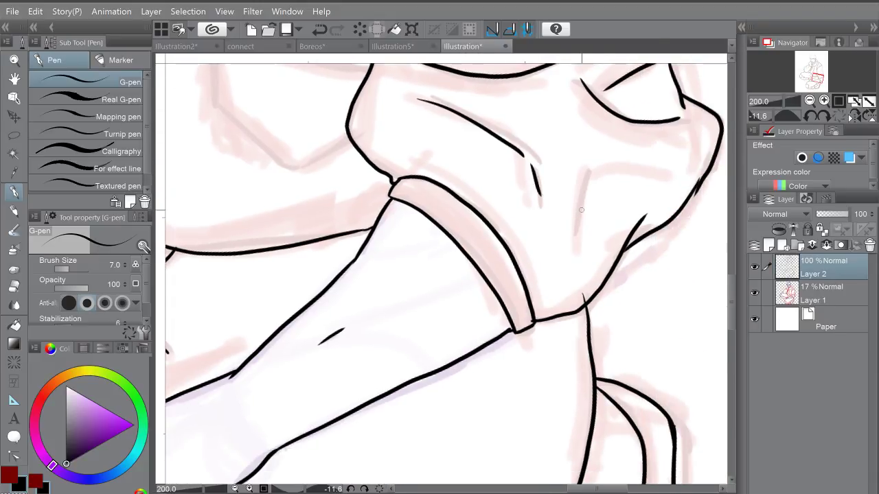
{"action": "mouse_move", "coordinate": [576, 223]}
{"action": "left_mouse_down"}
{"action": "mouse_move", "coordinate": [587, 184]}
{"action": "mouse_move", "coordinate": [684, 170]}
{"action": "left_mouse_up"}
{"action": "left_click_drag", "start_coordinate": [621, 204], "coordinate": [620, 263]}
Step: Refine the near lower sleeve's rear contour and clean up the junction where the thigh line meets the sleeve
{"action": "scroll", "coordinate": [618, 206], "scroll_direction": "down", "scroll_amount": 1}
{"action": "mouse_move", "coordinate": [652, 153]}
{"action": "left_mouse_down"}
{"action": "mouse_move", "coordinate": [678, 221]}
{"action": "mouse_move", "coordinate": [536, 110]}
{"action": "mouse_move", "coordinate": [501, 96]}
{"action": "left_mouse_up"}
{"action": "mouse_move", "coordinate": [520, 165]}
{"action": "left_mouse_down"}
{"action": "mouse_move", "coordinate": [534, 143]}
{"action": "mouse_move", "coordinate": [527, 175]}
{"action": "left_mouse_up"}
{"action": "scroll", "coordinate": [535, 143], "scroll_direction": "up", "scroll_amount": 3}
{"action": "key", "text": "ctrl+z"}
{"action": "mouse_move", "coordinate": [546, 122]}
{"action": "left_mouse_down"}
{"action": "mouse_move", "coordinate": [525, 172]}
{"action": "mouse_move", "coordinate": [539, 159]}
{"action": "left_mouse_up"}
{"action": "left_click_drag", "start_coordinate": [554, 118], "coordinate": [515, 183]}
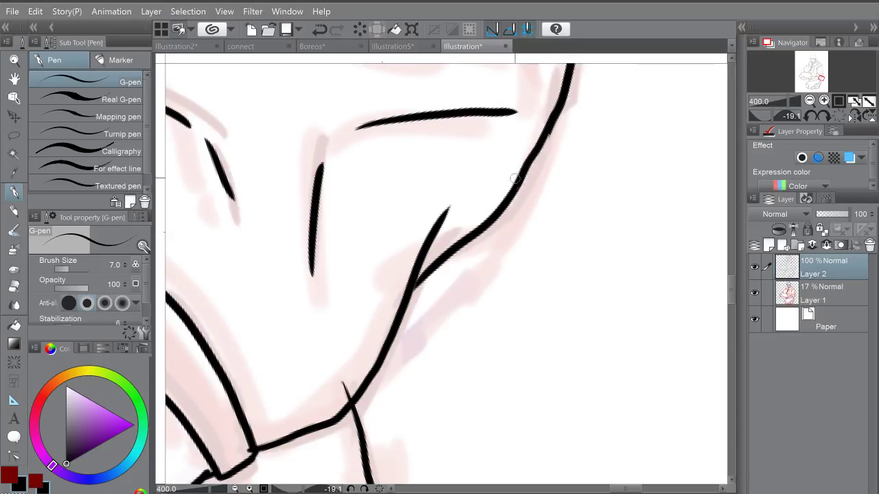
{"action": "mouse_move", "coordinate": [476, 230]}
{"action": "left_mouse_down"}
{"action": "mouse_move", "coordinate": [526, 95]}
{"action": "mouse_move", "coordinate": [525, 121]}
{"action": "left_mouse_up"}
{"action": "left_click_drag", "start_coordinate": [398, 297], "coordinate": [404, 306]}
{"action": "scroll", "coordinate": [404, 304], "scroll_direction": "down", "scroll_amount": 3}
Step: Ink the angular pocket outline on the jacket's torso, joining it to the front edge of the near lower sleeve
{"action": "left_click_drag", "start_coordinate": [329, 248], "coordinate": [463, 235]}
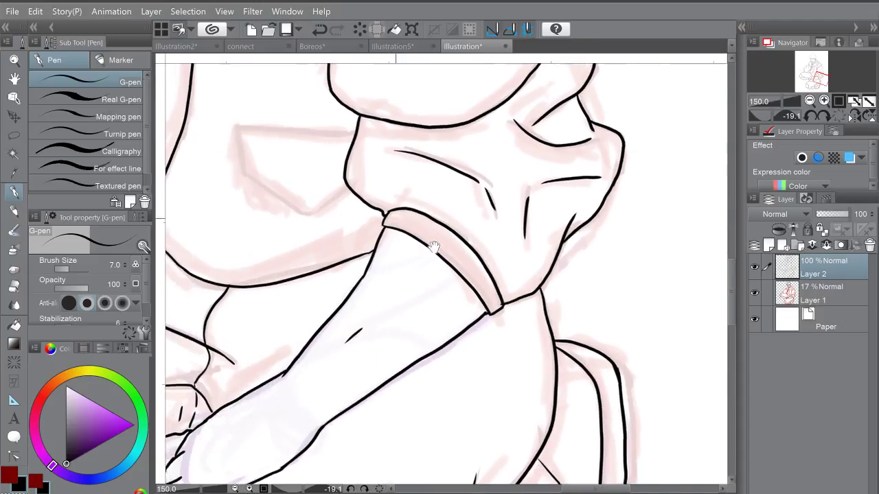
{"action": "left_click_drag", "start_coordinate": [382, 192], "coordinate": [439, 219]}
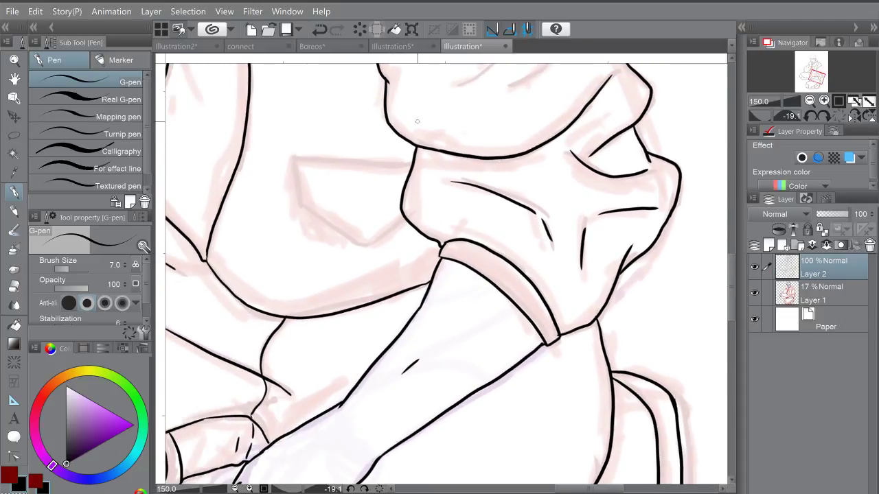
{"action": "scroll", "coordinate": [416, 121], "scroll_direction": "up", "scroll_amount": 5}
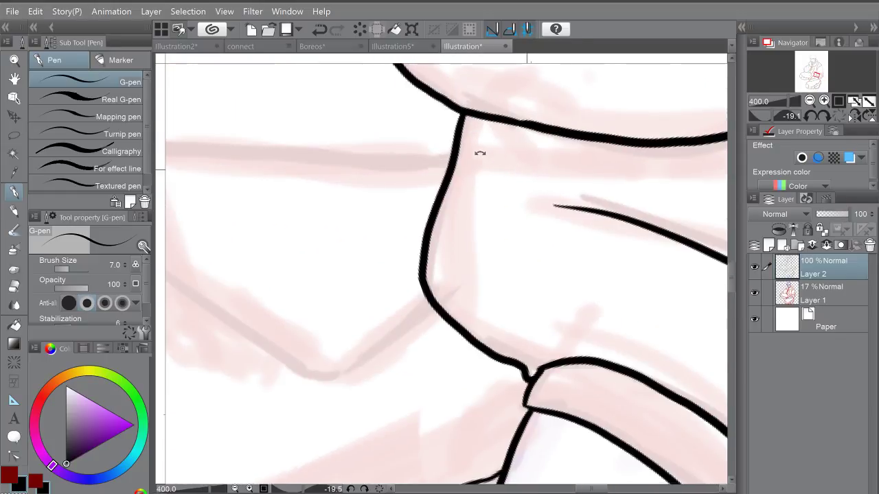
{"action": "left_click_drag", "start_coordinate": [480, 153], "coordinate": [407, 181]}
{"action": "left_click_drag", "start_coordinate": [563, 175], "coordinate": [676, 111]}
{"action": "left_click_drag", "start_coordinate": [493, 118], "coordinate": [243, 304]}
{"action": "left_click", "coordinate": [379, 489]}
{"action": "mouse_move", "coordinate": [445, 334]}
{"action": "left_mouse_down"}
{"action": "mouse_move", "coordinate": [446, 320]}
{"action": "mouse_move", "coordinate": [501, 271]}
{"action": "left_mouse_up"}
{"action": "left_click_drag", "start_coordinate": [396, 158], "coordinate": [392, 210]}
{"action": "mouse_move", "coordinate": [369, 105]}
{"action": "left_mouse_down"}
{"action": "mouse_move", "coordinate": [346, 236]}
{"action": "mouse_move", "coordinate": [386, 198]}
{"action": "mouse_move", "coordinate": [451, 350]}
{"action": "mouse_move", "coordinate": [472, 279]}
{"action": "mouse_move", "coordinate": [574, 248]}
{"action": "left_mouse_up"}
{"action": "scroll", "coordinate": [569, 163], "scroll_direction": "down", "scroll_amount": 4}
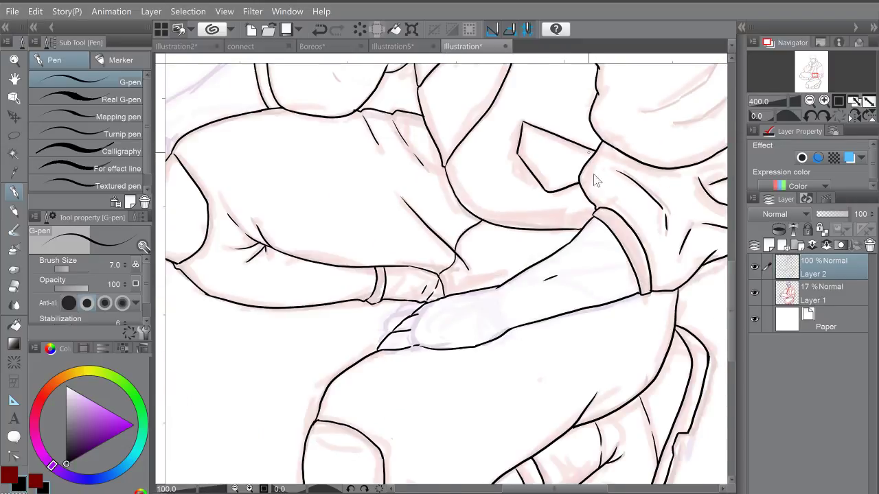
Step: Extend the near sleeve's shoulder seam down to meet the jagged armpit crease
{"action": "scroll", "coordinate": [588, 153], "scroll_direction": "down", "scroll_amount": 1}
{"action": "left_click_drag", "start_coordinate": [618, 127], "coordinate": [491, 324]}
{"action": "scroll", "coordinate": [496, 275], "scroll_direction": "up", "scroll_amount": 2}
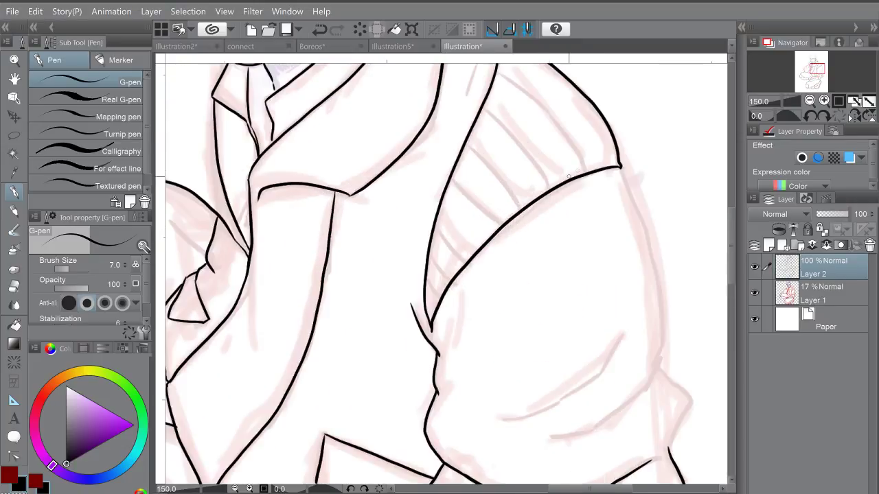
{"action": "left_click_drag", "start_coordinate": [620, 254], "coordinate": [539, 367]}
{"action": "scroll", "coordinate": [439, 201], "scroll_direction": "up", "scroll_amount": 1}
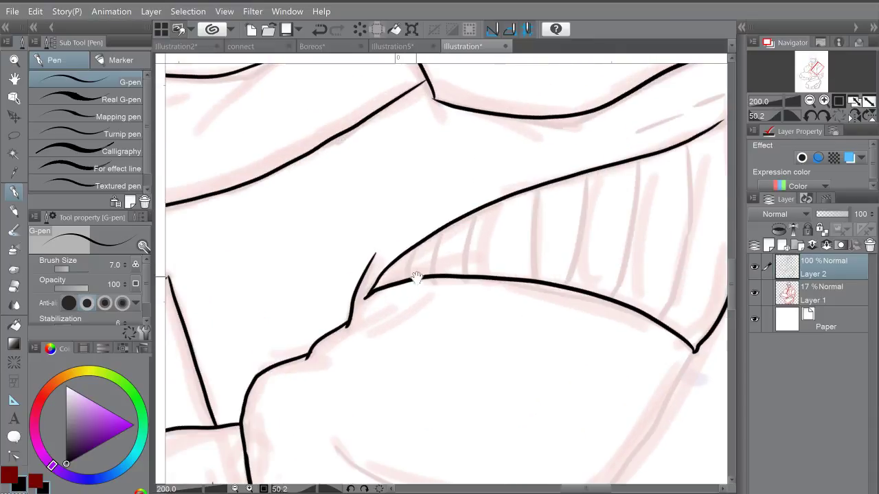
{"action": "scroll", "coordinate": [417, 277], "scroll_direction": "up", "scroll_amount": 2}
{"action": "left_click_drag", "start_coordinate": [344, 283], "coordinate": [292, 346]}
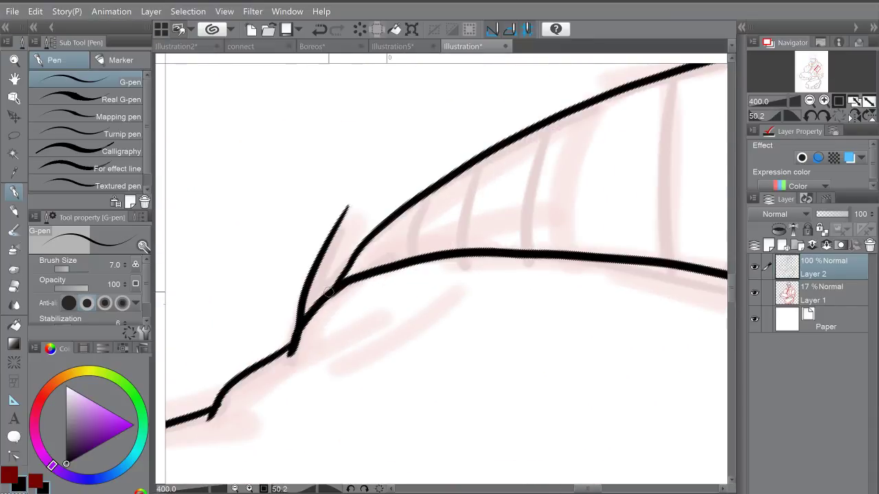
Step: Ink the three shortest rib lines at the armpit end of the near shoulder panel
{"action": "left_click_drag", "start_coordinate": [455, 237], "coordinate": [379, 280]}
{"action": "left_click_drag", "start_coordinate": [349, 237], "coordinate": [340, 298]}
{"action": "left_click_drag", "start_coordinate": [402, 204], "coordinate": [390, 294]}
{"action": "left_click_drag", "start_coordinate": [472, 170], "coordinate": [459, 298]}
{"action": "left_click_drag", "start_coordinate": [534, 255], "coordinate": [458, 255]}
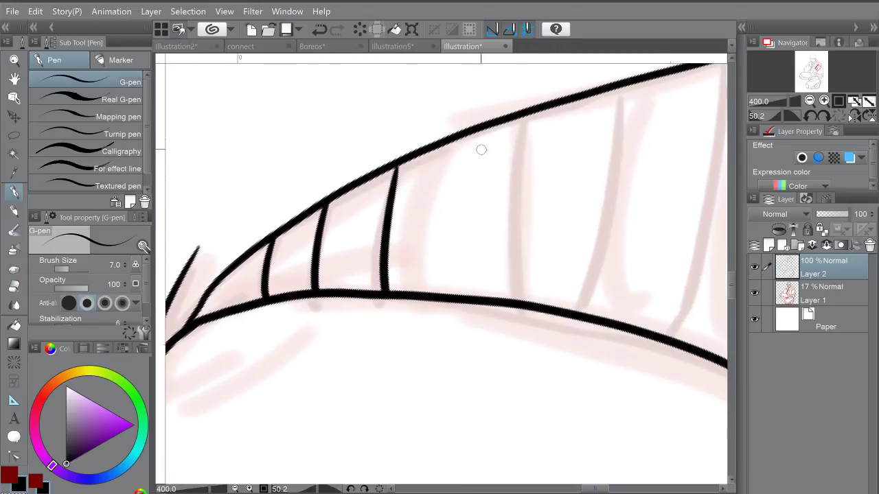
Step: Ink the remaining longer rib lines across the near shoulder panel up toward the top of the shoulder
{"action": "left_click_drag", "start_coordinate": [486, 126], "coordinate": [486, 293]}
{"action": "mouse_move", "coordinate": [610, 96]}
{"action": "left_mouse_down"}
{"action": "mouse_move", "coordinate": [494, 103]}
{"action": "mouse_move", "coordinate": [492, 333]}
{"action": "left_mouse_up"}
{"action": "left_click_drag", "start_coordinate": [512, 265], "coordinate": [445, 302]}
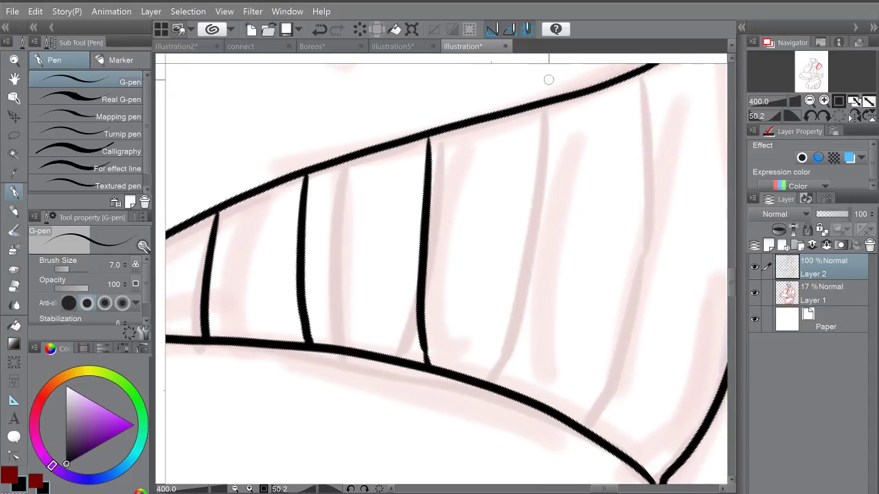
{"action": "left_click_drag", "start_coordinate": [544, 101], "coordinate": [519, 395]}
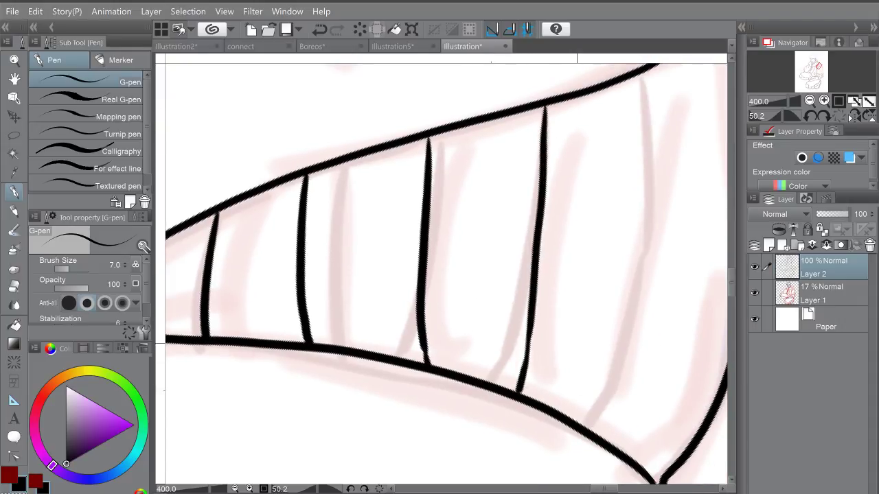
{"action": "left_click_drag", "start_coordinate": [642, 292], "coordinate": [501, 275]}
{"action": "scroll", "coordinate": [501, 274], "scroll_direction": "down", "scroll_amount": 2}
{"action": "mouse_move", "coordinate": [489, 156]}
{"action": "left_mouse_down"}
{"action": "mouse_move", "coordinate": [492, 256]}
{"action": "mouse_move", "coordinate": [470, 342]}
{"action": "left_mouse_up"}
{"action": "key", "text": "ctrl+@"}
{"action": "scroll", "coordinate": [448, 343], "scroll_direction": "down", "scroll_amount": 3}
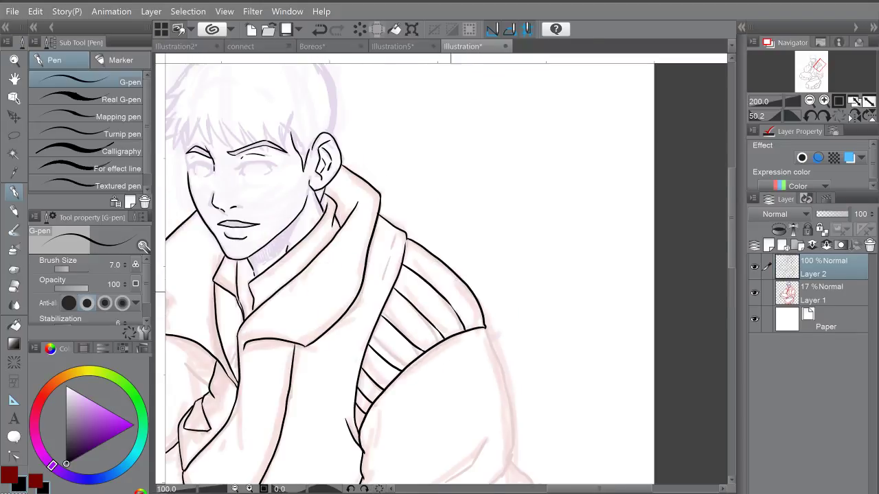
Step: Ink a short crease on the jacket band between the collar and the ribbed shoulder panel, redoing the stroke once
{"action": "left_click_drag", "start_coordinate": [401, 257], "coordinate": [453, 196]}
{"action": "scroll", "coordinate": [452, 195], "scroll_direction": "up", "scroll_amount": 2}
{"action": "scroll", "coordinate": [467, 230], "scroll_direction": "up", "scroll_amount": 1}
{"action": "left_click_drag", "start_coordinate": [474, 224], "coordinate": [462, 273]}
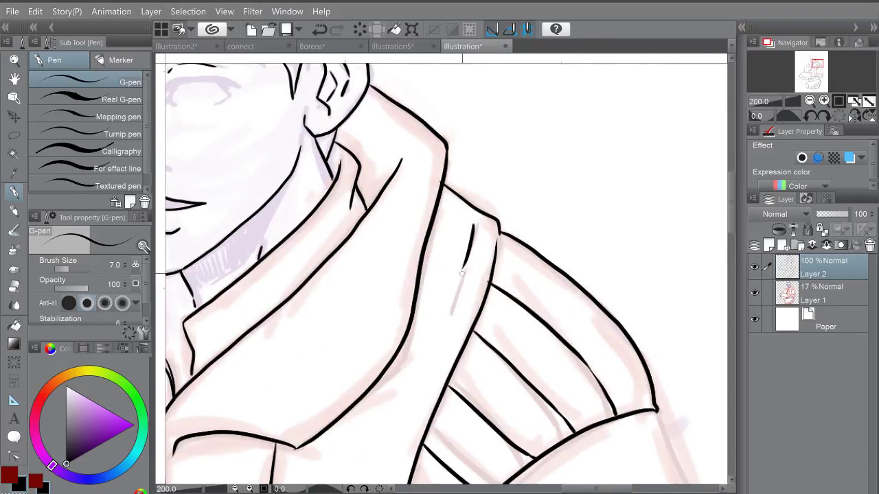
{"action": "key", "text": "ctrl+z"}
{"action": "left_click_drag", "start_coordinate": [474, 226], "coordinate": [460, 274]}
{"action": "scroll", "coordinate": [540, 256], "scroll_direction": "down", "scroll_amount": 2}
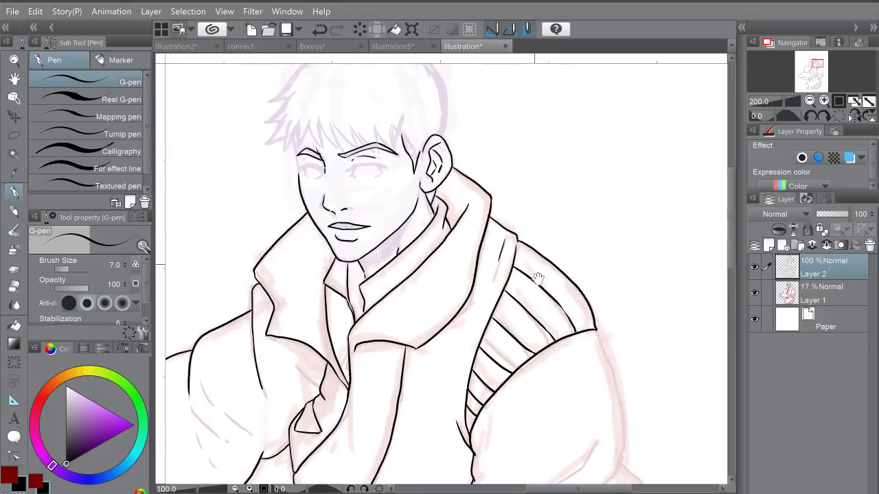
{"action": "left_click_drag", "start_coordinate": [540, 278], "coordinate": [509, 240]}
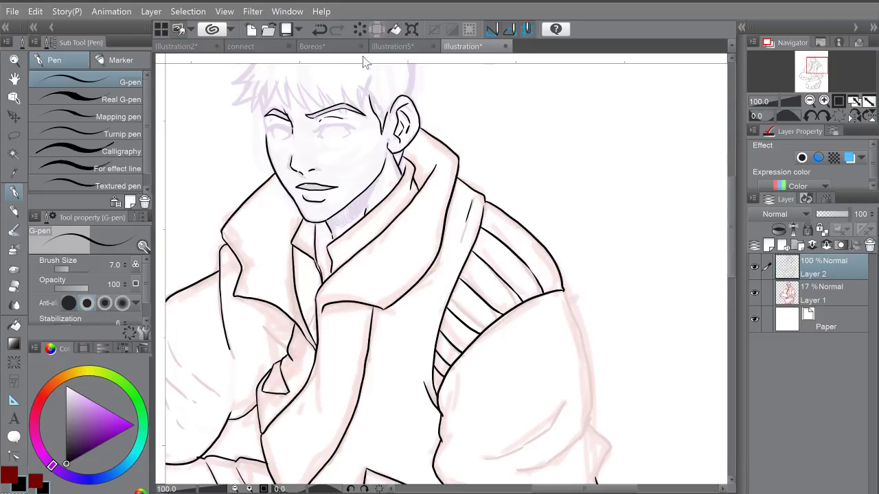
Step: Ink the pointed fringe strands over the near eyebrow, from mid-forehead to the temple
{"action": "scroll", "coordinate": [364, 61], "scroll_direction": "up", "scroll_amount": 8}
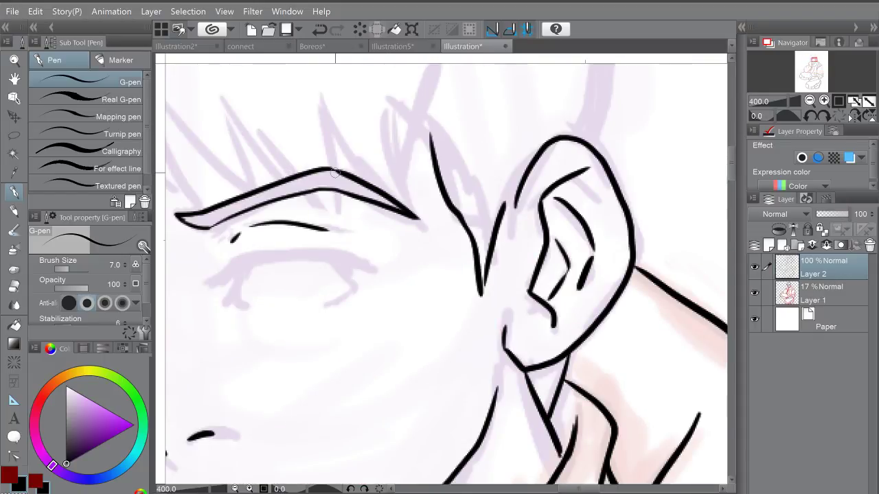
{"action": "left_click_drag", "start_coordinate": [235, 140], "coordinate": [341, 203]}
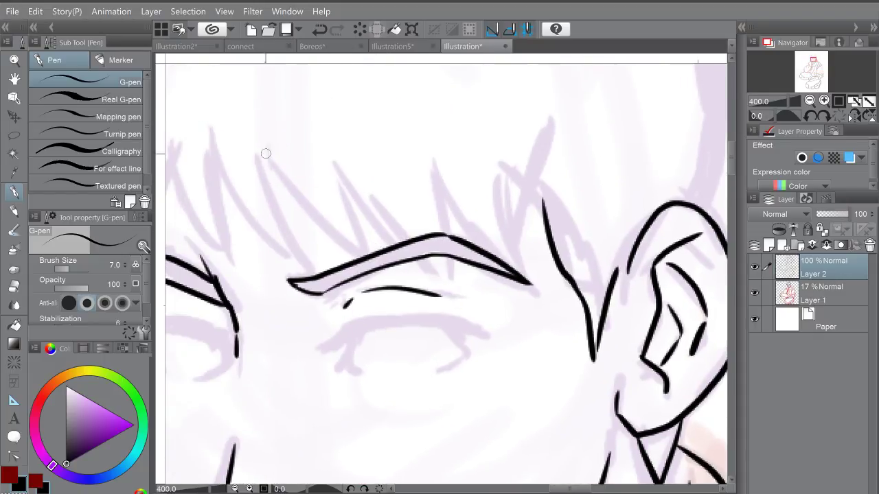
{"action": "left_click_drag", "start_coordinate": [266, 154], "coordinate": [383, 272]}
{"action": "mouse_move", "coordinate": [330, 172]}
{"action": "left_mouse_down"}
{"action": "mouse_move", "coordinate": [379, 269]}
{"action": "mouse_move", "coordinate": [425, 271]}
{"action": "left_mouse_up"}
{"action": "left_click_drag", "start_coordinate": [381, 204], "coordinate": [439, 281]}
{"action": "mouse_move", "coordinate": [430, 168]}
{"action": "left_mouse_down"}
{"action": "mouse_move", "coordinate": [453, 280]}
{"action": "mouse_move", "coordinate": [455, 214]}
{"action": "mouse_move", "coordinate": [528, 282]}
{"action": "left_mouse_up"}
{"action": "left_click_drag", "start_coordinate": [501, 182], "coordinate": [522, 278]}
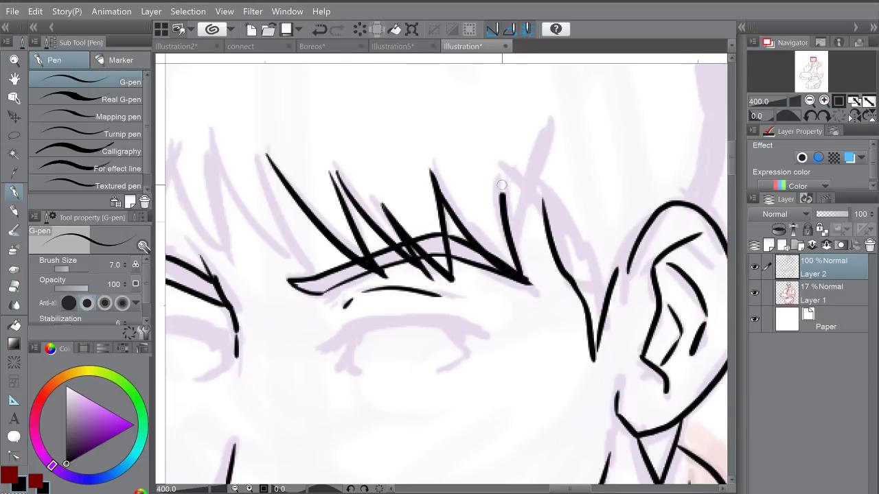
{"action": "left_click_drag", "start_coordinate": [514, 241], "coordinate": [551, 135]}
{"action": "left_click_drag", "start_coordinate": [536, 205], "coordinate": [555, 169]}
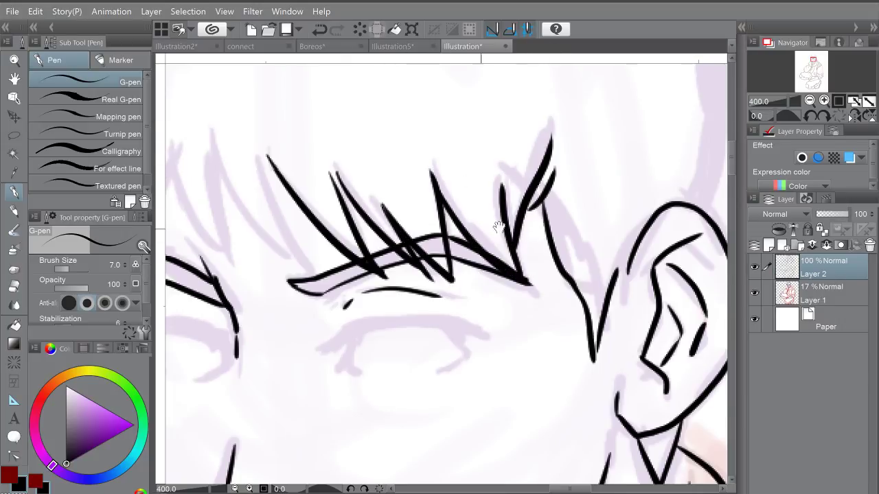
Step: Ink the pointed fringe strands over the far side of the forehead, ending in the tuft beyond the face edge
{"action": "left_click_drag", "start_coordinate": [481, 206], "coordinate": [588, 189]}
{"action": "mouse_move", "coordinate": [319, 134]}
{"action": "left_mouse_down"}
{"action": "mouse_move", "coordinate": [375, 219]}
{"action": "mouse_move", "coordinate": [417, 249]}
{"action": "left_mouse_up"}
{"action": "left_click_drag", "start_coordinate": [412, 243], "coordinate": [377, 147]}
{"action": "left_click_drag", "start_coordinate": [367, 169], "coordinate": [379, 185]}
{"action": "mouse_move", "coordinate": [332, 148]}
{"action": "left_mouse_down"}
{"action": "mouse_move", "coordinate": [349, 252]}
{"action": "mouse_move", "coordinate": [391, 268]}
{"action": "mouse_move", "coordinate": [291, 270]}
{"action": "mouse_move", "coordinate": [305, 157]}
{"action": "mouse_move", "coordinate": [237, 281]}
{"action": "mouse_move", "coordinate": [258, 174]}
{"action": "left_mouse_up"}
{"action": "mouse_move", "coordinate": [258, 223]}
{"action": "left_mouse_down"}
{"action": "mouse_move", "coordinate": [374, 187]}
{"action": "mouse_move", "coordinate": [282, 219]}
{"action": "left_mouse_up"}
{"action": "left_click_drag", "start_coordinate": [282, 219], "coordinate": [361, 106]}
{"action": "left_click_drag", "start_coordinate": [402, 245], "coordinate": [377, 201]}
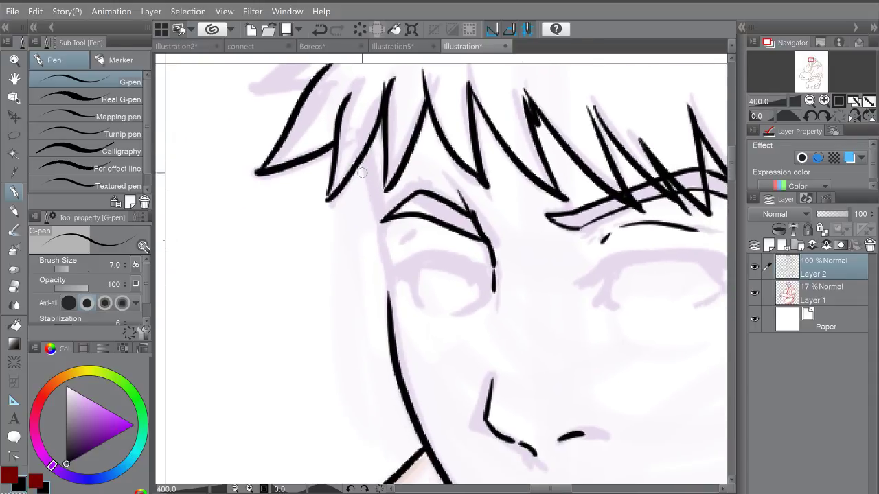
Step: Ink the far side of the face from under the fringe down to the cheek line, retrying the stroke until it joins
{"action": "left_click_drag", "start_coordinate": [361, 158], "coordinate": [389, 302]}
{"action": "key", "text": "ctrl+z"}
{"action": "left_click_drag", "start_coordinate": [368, 145], "coordinate": [389, 310]}
{"action": "key", "text": "ctrl+z"}
{"action": "left_click_drag", "start_coordinate": [364, 145], "coordinate": [389, 307]}
{"action": "left_click_drag", "start_coordinate": [375, 176], "coordinate": [389, 320]}
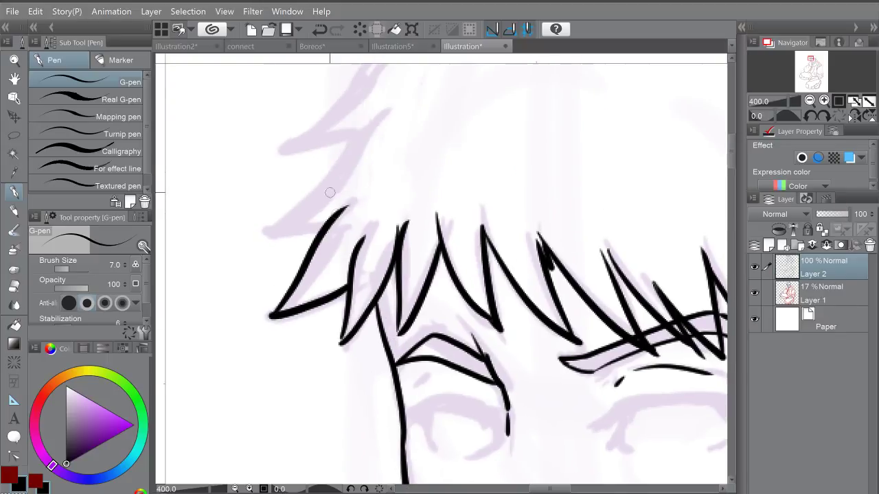
Step: Ink the spiky hair tufts stacked above the fringe on the far side of the head
{"action": "mouse_move", "coordinate": [336, 217]}
{"action": "left_mouse_down"}
{"action": "mouse_move", "coordinate": [316, 227]}
{"action": "mouse_move", "coordinate": [353, 138]}
{"action": "mouse_move", "coordinate": [381, 111]}
{"action": "left_mouse_up"}
{"action": "scroll", "coordinate": [361, 226], "scroll_direction": "up", "scroll_amount": 2}
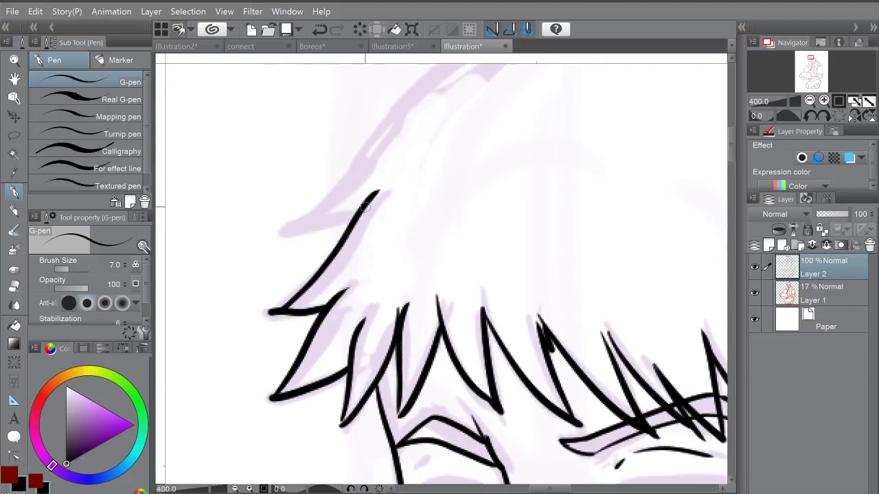
{"action": "mouse_move", "coordinate": [368, 205]}
{"action": "left_mouse_down"}
{"action": "mouse_move", "coordinate": [283, 232]}
{"action": "mouse_move", "coordinate": [380, 133]}
{"action": "mouse_move", "coordinate": [355, 240]}
{"action": "left_mouse_up"}
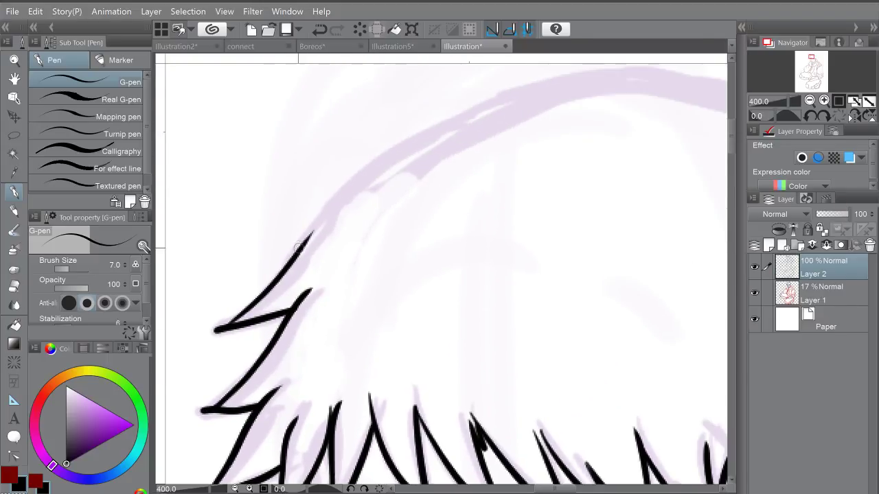
{"action": "left_click_drag", "start_coordinate": [543, 173], "coordinate": [355, 181]}
Step: Ink the back contour of the head from the crown down to the top of the ear
{"action": "scroll", "coordinate": [355, 180], "scroll_direction": "down", "scroll_amount": 2}
{"action": "mouse_move", "coordinate": [520, 159]}
{"action": "left_mouse_down"}
{"action": "mouse_move", "coordinate": [456, 133]}
{"action": "mouse_move", "coordinate": [438, 116]}
{"action": "mouse_move", "coordinate": [477, 330]}
{"action": "mouse_move", "coordinate": [469, 446]}
{"action": "left_mouse_up"}
{"action": "scroll", "coordinate": [453, 113], "scroll_direction": "up", "scroll_amount": 2}
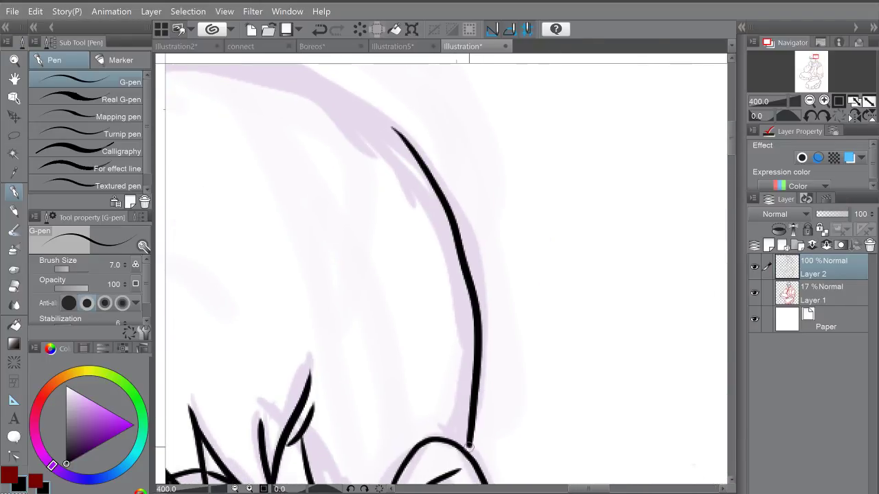
{"action": "scroll", "coordinate": [471, 352], "scroll_direction": "down", "scroll_amount": 2}
Step: Ink the crown contour over the top of the head, joining the front tufts to the back contour
{"action": "left_click_drag", "start_coordinate": [408, 177], "coordinate": [358, 246]}
{"action": "mouse_move", "coordinate": [420, 260]}
{"action": "left_mouse_down"}
{"action": "mouse_move", "coordinate": [572, 86]}
{"action": "mouse_move", "coordinate": [454, 150]}
{"action": "mouse_move", "coordinate": [405, 254]}
{"action": "mouse_move", "coordinate": [406, 284]}
{"action": "left_mouse_up"}
{"action": "key", "text": "ctrl+z"}
{"action": "mouse_move", "coordinate": [569, 87]}
{"action": "left_mouse_down"}
{"action": "mouse_move", "coordinate": [474, 125]}
{"action": "mouse_move", "coordinate": [402, 252]}
{"action": "mouse_move", "coordinate": [407, 311]}
{"action": "left_mouse_up"}
{"action": "left_click_drag", "start_coordinate": [446, 276], "coordinate": [434, 211]}
{"action": "left_click", "coordinate": [380, 489]}
{"action": "scroll", "coordinate": [474, 343], "scroll_direction": "down", "scroll_amount": 2}
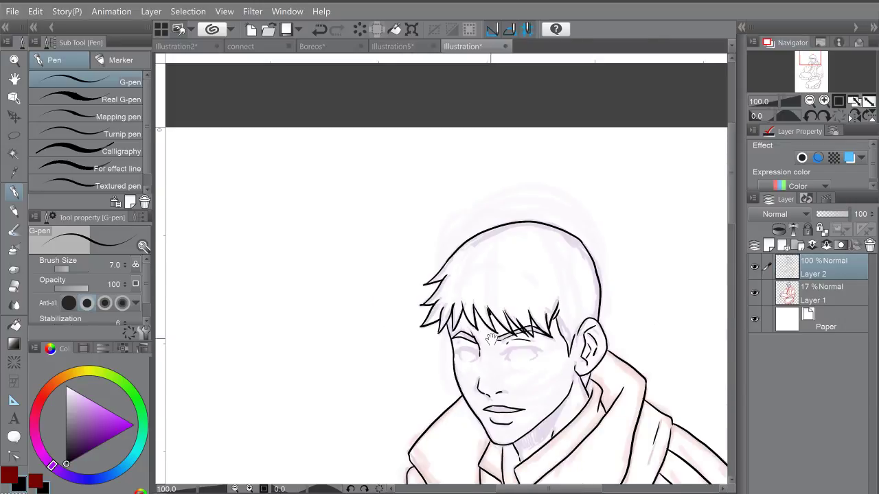
{"action": "left_click_drag", "start_coordinate": [492, 379], "coordinate": [476, 248]}
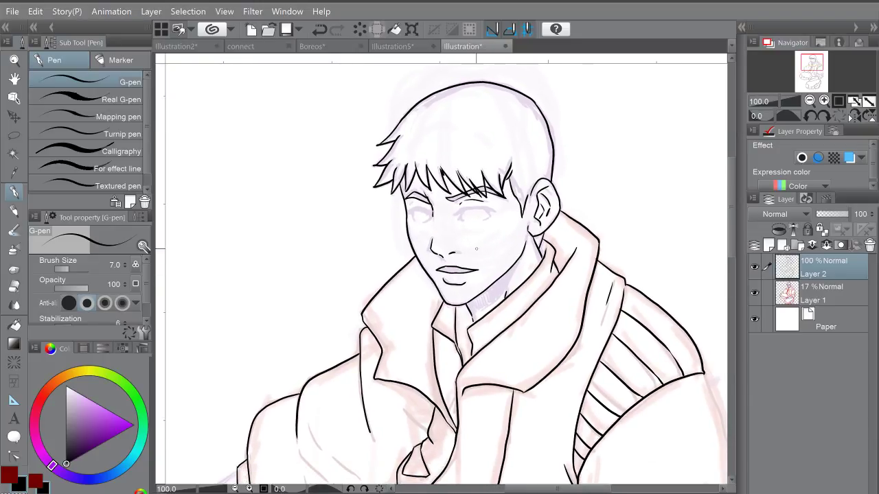
Step: Ink the near eye's upper lash line as a thick tapered curve, redoing the first stroke
{"action": "scroll", "coordinate": [541, 203], "scroll_direction": "up", "scroll_amount": 10}
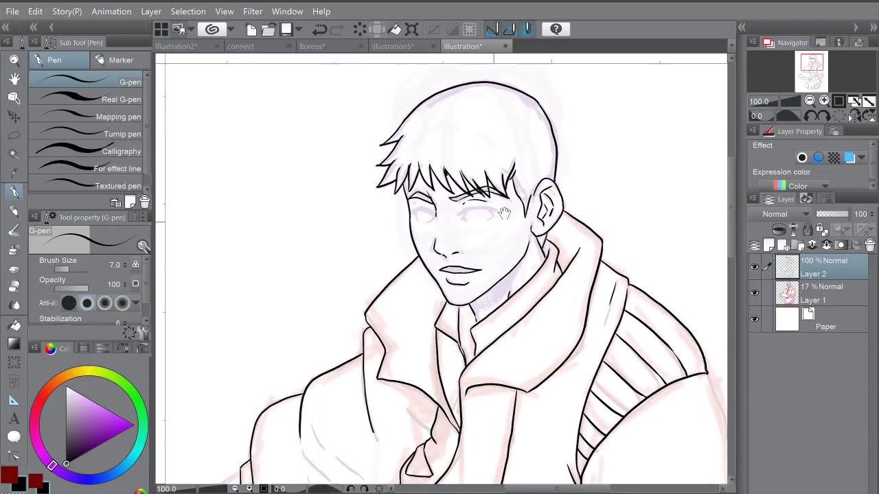
{"action": "left_click_drag", "start_coordinate": [541, 203], "coordinate": [522, 190]}
{"action": "left_click_drag", "start_coordinate": [522, 191], "coordinate": [615, 141]}
{"action": "left_click_drag", "start_coordinate": [254, 253], "coordinate": [360, 177]}
{"action": "key", "text": "ctrl+z"}
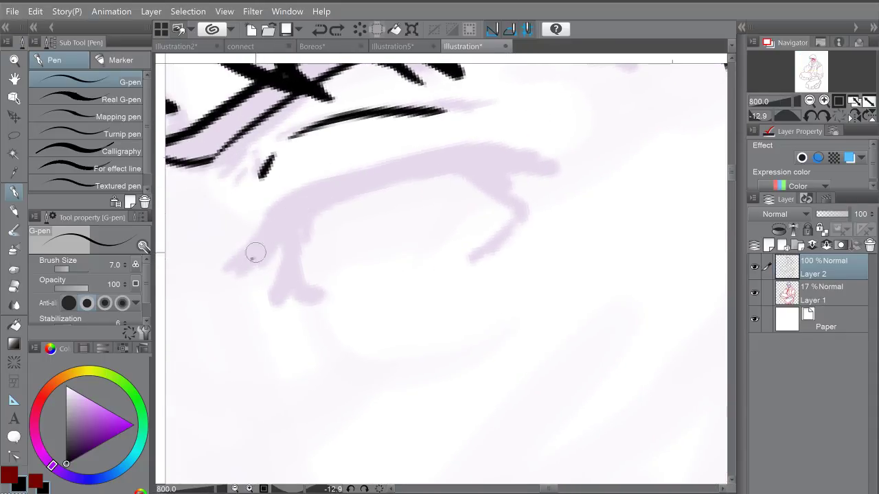
{"action": "mouse_move", "coordinate": [255, 252]}
{"action": "left_mouse_down"}
{"action": "mouse_move", "coordinate": [298, 204]}
{"action": "mouse_move", "coordinate": [287, 212]}
{"action": "mouse_move", "coordinate": [517, 157]}
{"action": "left_mouse_up"}
{"action": "left_click_drag", "start_coordinate": [330, 183], "coordinate": [541, 150]}
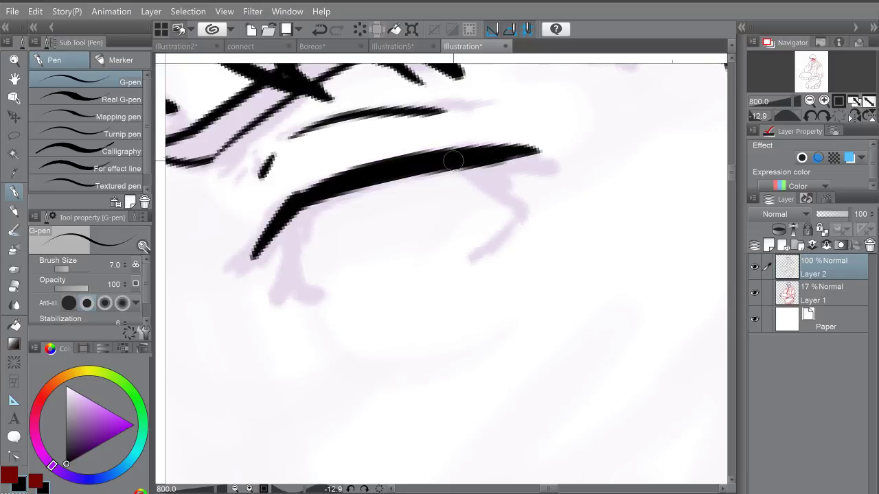
Step: Ink the near eye's outer lash tip, forked inner corner and the edge curving down from the outer corner
{"action": "left_click_drag", "start_coordinate": [474, 158], "coordinate": [555, 171]}
{"action": "left_click_drag", "start_coordinate": [309, 204], "coordinate": [276, 289]}
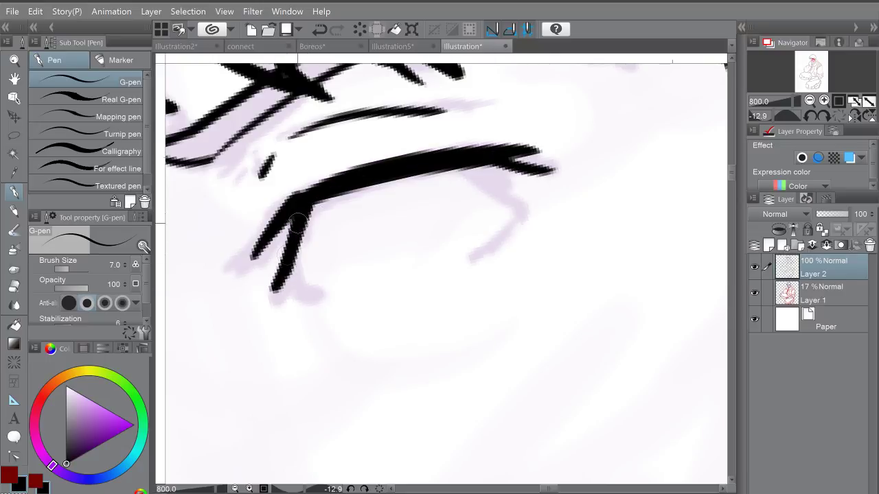
{"action": "mouse_move", "coordinate": [296, 219]}
{"action": "left_mouse_down"}
{"action": "mouse_move", "coordinate": [289, 271]}
{"action": "mouse_move", "coordinate": [319, 291]}
{"action": "left_mouse_up"}
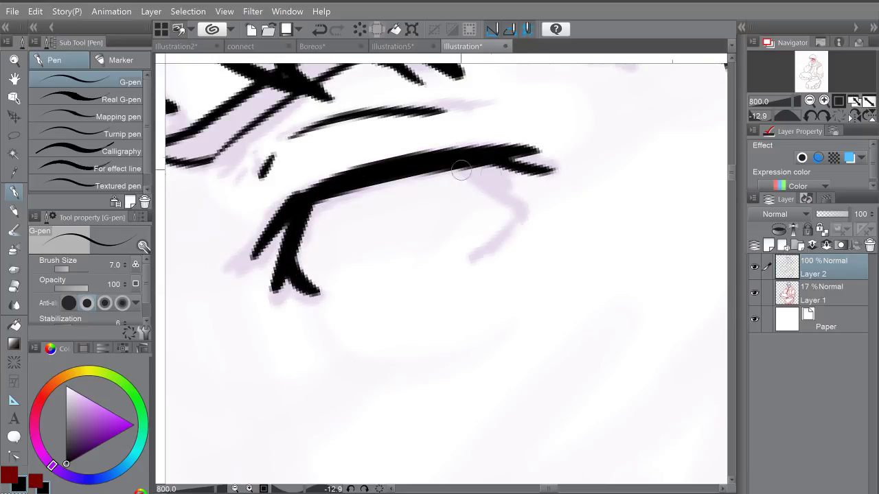
{"action": "mouse_move", "coordinate": [453, 165]}
{"action": "left_mouse_down"}
{"action": "mouse_move", "coordinate": [497, 177]}
{"action": "mouse_move", "coordinate": [524, 203]}
{"action": "mouse_move", "coordinate": [479, 254]}
{"action": "left_mouse_up"}
{"action": "scroll", "coordinate": [474, 232], "scroll_direction": "down", "scroll_amount": 3}
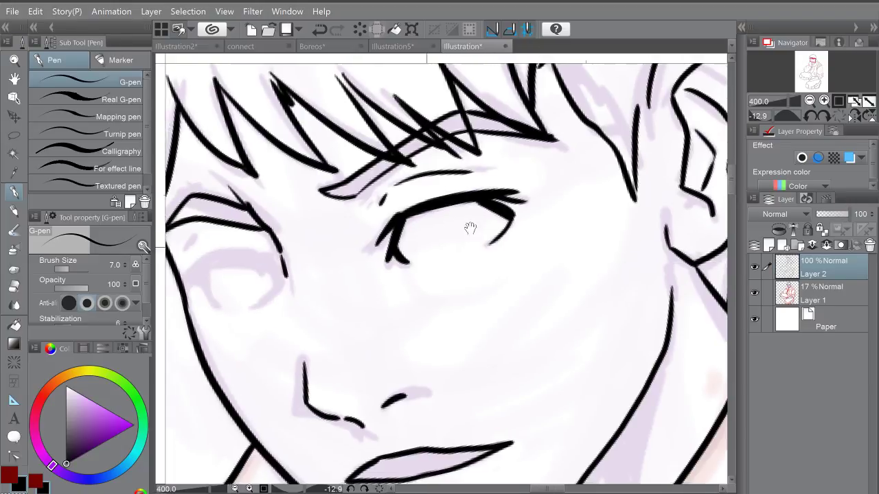
Step: Ink and thicken the far eye's upper lash line between the face edge and the nose bridge
{"action": "mouse_move", "coordinate": [351, 255]}
{"action": "left_mouse_down"}
{"action": "mouse_move", "coordinate": [469, 191]}
{"action": "mouse_move", "coordinate": [499, 195]}
{"action": "left_mouse_up"}
{"action": "scroll", "coordinate": [439, 193], "scroll_direction": "up", "scroll_amount": 3}
{"action": "mouse_move", "coordinate": [245, 224]}
{"action": "left_mouse_down"}
{"action": "mouse_move", "coordinate": [409, 184]}
{"action": "mouse_move", "coordinate": [431, 193]}
{"action": "left_mouse_up"}
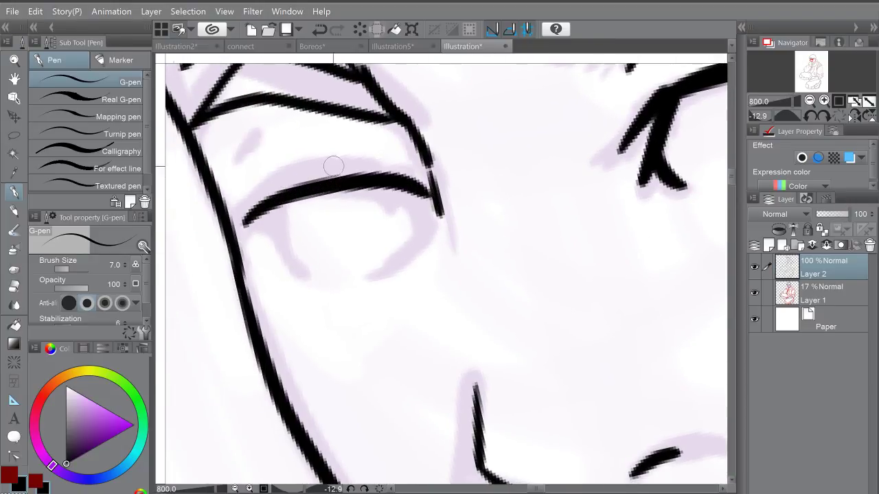
{"action": "left_click_drag", "start_coordinate": [254, 200], "coordinate": [439, 186]}
{"action": "mouse_move", "coordinate": [377, 167]}
{"action": "left_mouse_down"}
{"action": "mouse_move", "coordinate": [296, 179]}
{"action": "mouse_move", "coordinate": [246, 208]}
{"action": "mouse_move", "coordinate": [391, 175]}
{"action": "mouse_move", "coordinate": [355, 169]}
{"action": "mouse_move", "coordinate": [423, 187]}
{"action": "left_mouse_up"}
Step: Ink the far eye's outer and inner side edges and thicken the corner beside the nose bridge
{"action": "mouse_move", "coordinate": [279, 209]}
{"action": "left_mouse_down"}
{"action": "mouse_move", "coordinate": [283, 248]}
{"action": "mouse_move", "coordinate": [265, 204]}
{"action": "mouse_move", "coordinate": [277, 235]}
{"action": "mouse_move", "coordinate": [272, 201]}
{"action": "mouse_move", "coordinate": [309, 267]}
{"action": "left_mouse_up"}
{"action": "left_click_drag", "start_coordinate": [391, 185], "coordinate": [430, 218]}
{"action": "left_click_drag", "start_coordinate": [393, 267], "coordinate": [431, 218]}
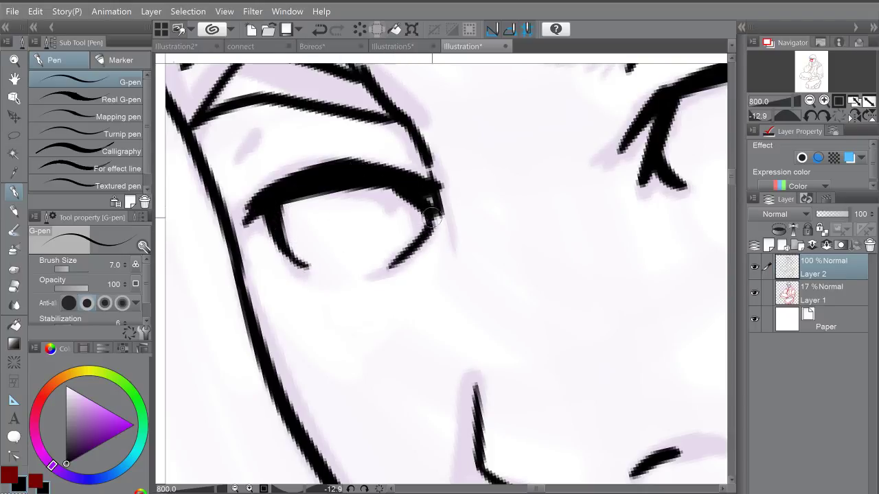
{"action": "left_click_drag", "start_coordinate": [398, 195], "coordinate": [437, 209]}
{"action": "left_click", "coordinate": [379, 488]}
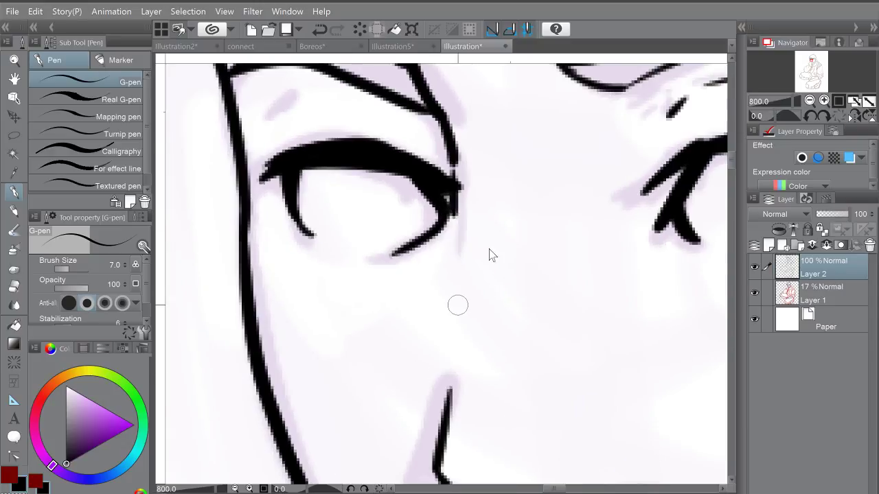
Step: Extend the nose bridge line straight down past the far eye's inner corner
{"action": "scroll", "coordinate": [490, 255], "scroll_direction": "down", "scroll_amount": 7}
{"action": "left_click_drag", "start_coordinate": [504, 285], "coordinate": [426, 278]}
{"action": "scroll", "coordinate": [433, 227], "scroll_direction": "up", "scroll_amount": 1}
{"action": "scroll", "coordinate": [412, 213], "scroll_direction": "up", "scroll_amount": 6}
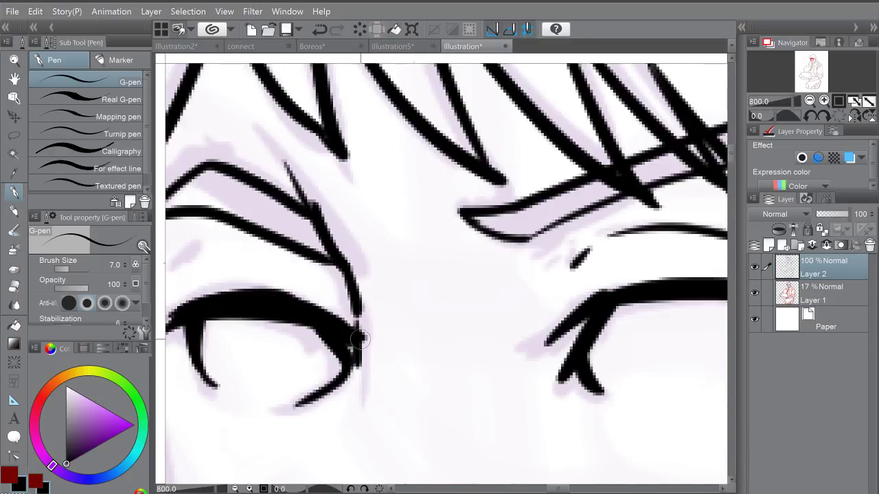
{"action": "left_click_drag", "start_coordinate": [358, 315], "coordinate": [364, 409]}
Step: Ink the outer edge of the far forearm from the sleeve cuff past the wrist and down the back of the hand
{"action": "scroll", "coordinate": [453, 171], "scroll_direction": "down", "scroll_amount": 6}
{"action": "scroll", "coordinate": [542, 192], "scroll_direction": "down", "scroll_amount": 3}
{"action": "left_click_drag", "start_coordinate": [639, 289], "coordinate": [489, 222]}
{"action": "scroll", "coordinate": [510, 261], "scroll_direction": "down", "scroll_amount": 1}
{"action": "left_click_drag", "start_coordinate": [511, 271], "coordinate": [457, 193]}
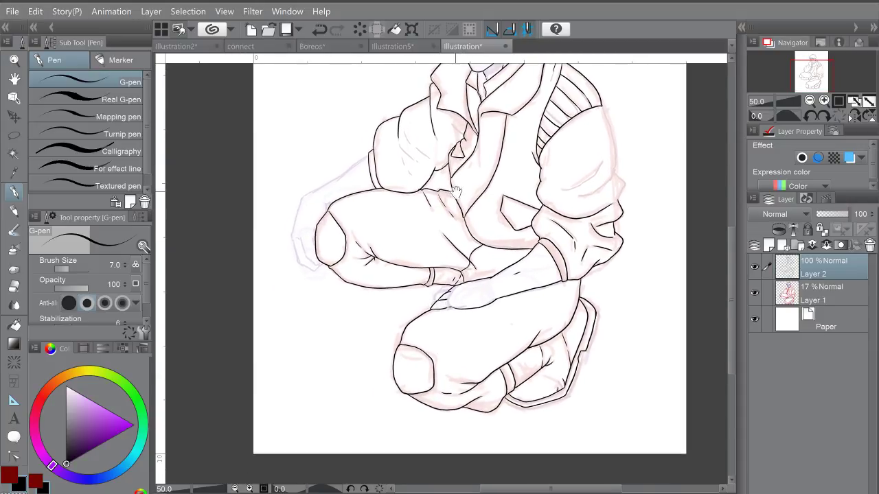
{"action": "scroll", "coordinate": [457, 192], "scroll_direction": "up", "scroll_amount": 6}
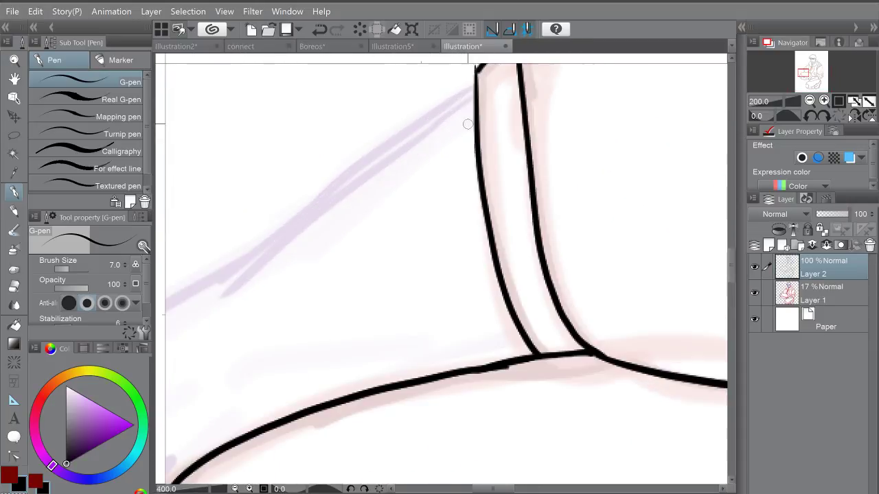
{"action": "left_click_drag", "start_coordinate": [480, 71], "coordinate": [216, 297]}
{"action": "scroll", "coordinate": [391, 211], "scroll_direction": "up", "scroll_amount": 2}
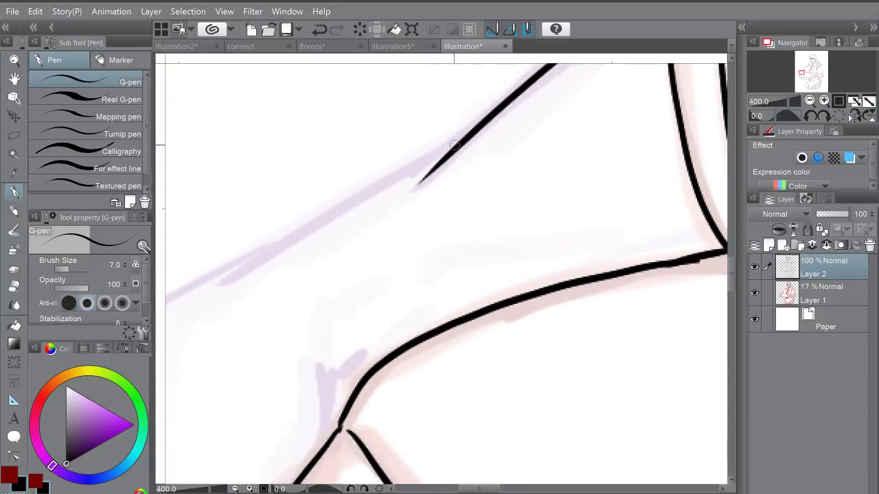
{"action": "scroll", "coordinate": [454, 145], "scroll_direction": "down", "scroll_amount": 2}
{"action": "mouse_move", "coordinate": [495, 100]}
{"action": "left_mouse_down"}
{"action": "mouse_move", "coordinate": [357, 183]}
{"action": "mouse_move", "coordinate": [303, 239]}
{"action": "mouse_move", "coordinate": [273, 340]}
{"action": "left_mouse_up"}
{"action": "left_click_drag", "start_coordinate": [278, 382], "coordinate": [281, 393]}
{"action": "left_click_drag", "start_coordinate": [288, 388], "coordinate": [272, 288]}
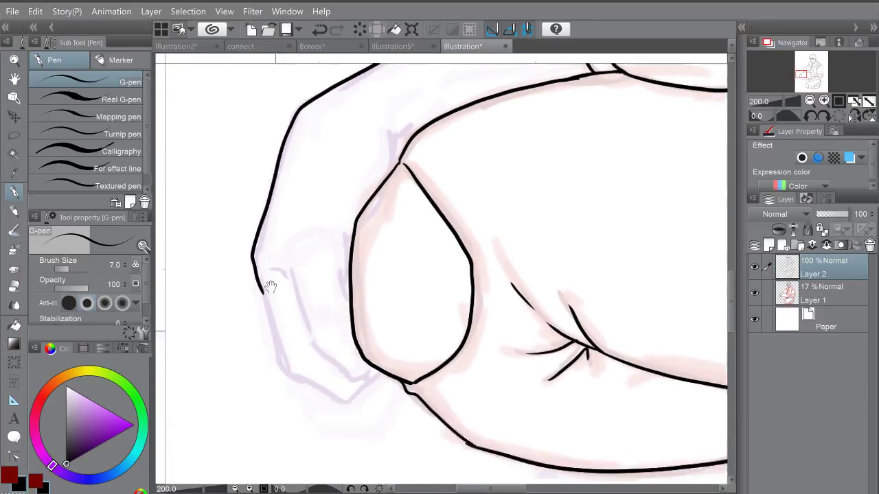
Step: Ink the outer edge of the hanging hand's finger down to its tip and back up to the knee patch
{"action": "scroll", "coordinate": [277, 289], "scroll_direction": "up", "scroll_amount": 2}
{"action": "left_click_drag", "start_coordinate": [258, 341], "coordinate": [256, 250]}
{"action": "mouse_move", "coordinate": [240, 185]}
{"action": "left_mouse_down"}
{"action": "mouse_move", "coordinate": [282, 303]}
{"action": "mouse_move", "coordinate": [346, 386]}
{"action": "mouse_move", "coordinate": [412, 416]}
{"action": "mouse_move", "coordinate": [482, 362]}
{"action": "left_mouse_up"}
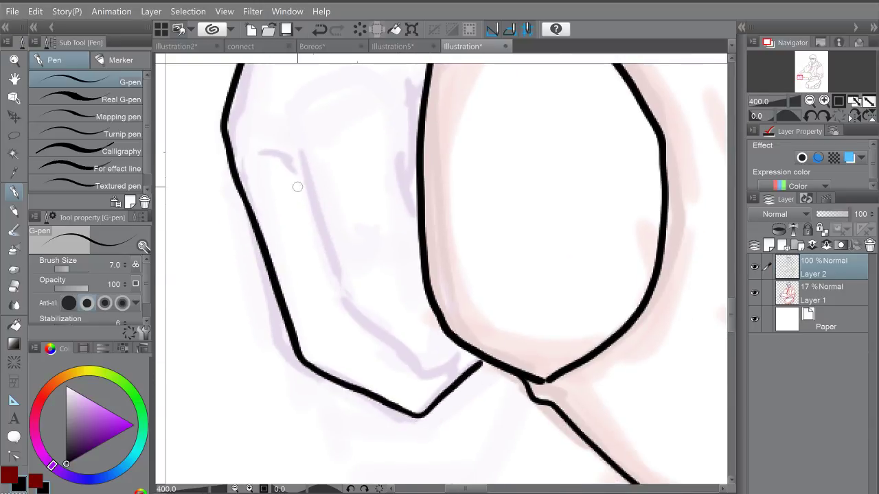
Step: Ink the inner edge of the hanging hand's front finger from the knuckle to the fingertip, redoing strokes as needed
{"action": "mouse_move", "coordinate": [269, 162]}
{"action": "left_mouse_down"}
{"action": "mouse_move", "coordinate": [317, 214]}
{"action": "mouse_move", "coordinate": [311, 198]}
{"action": "mouse_move", "coordinate": [346, 302]}
{"action": "mouse_move", "coordinate": [415, 371]}
{"action": "left_mouse_up"}
{"action": "key", "text": "ctrl+z"}
{"action": "mouse_move", "coordinate": [346, 301]}
{"action": "left_mouse_down"}
{"action": "mouse_move", "coordinate": [420, 373]}
{"action": "mouse_move", "coordinate": [448, 371]}
{"action": "mouse_move", "coordinate": [463, 353]}
{"action": "mouse_move", "coordinate": [427, 335]}
{"action": "mouse_move", "coordinate": [445, 330]}
{"action": "mouse_move", "coordinate": [414, 349]}
{"action": "mouse_move", "coordinate": [432, 372]}
{"action": "left_mouse_up"}
{"action": "key", "text": "ctrl+z"}
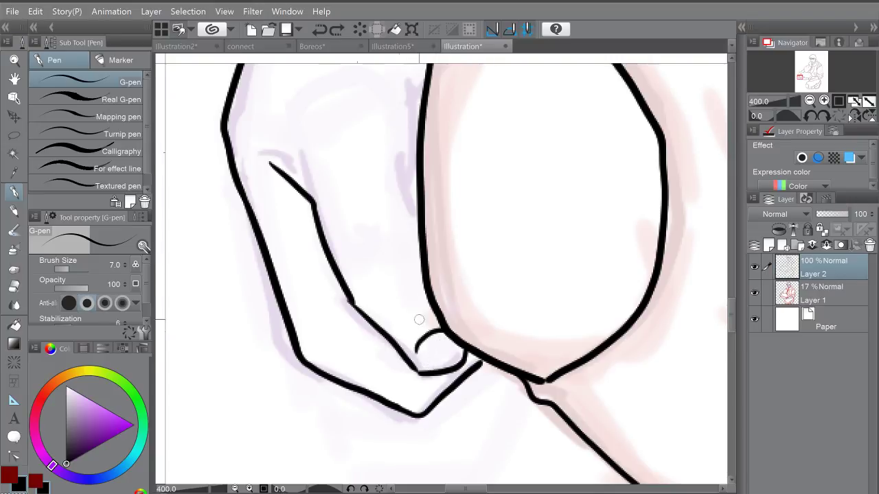
Step: Redo the small rounded fingertip between the front finger and the knee patch
{"action": "key", "text": "ctrl+z"}
{"action": "mouse_move", "coordinate": [410, 344]}
{"action": "left_mouse_down"}
{"action": "mouse_move", "coordinate": [445, 328]}
{"action": "mouse_move", "coordinate": [422, 368]}
{"action": "left_mouse_up"}
{"action": "key", "text": "ctrl+z"}
{"action": "key", "text": "ctrl+z"}
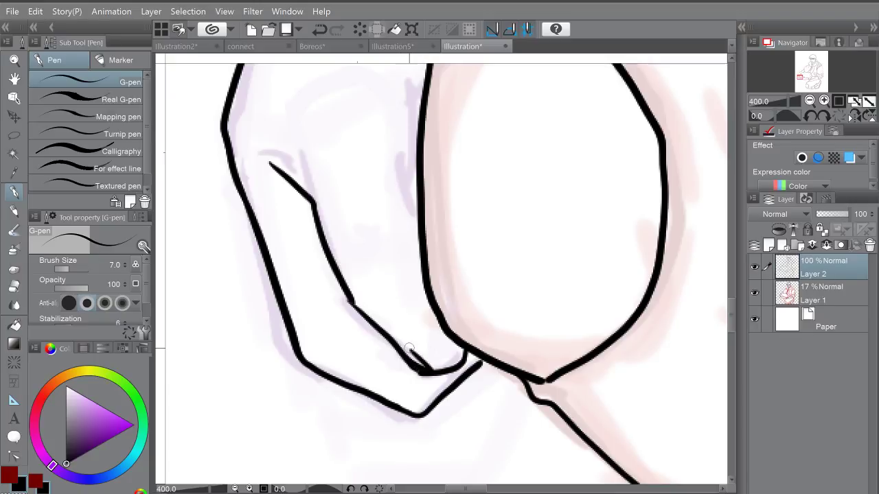
{"action": "left_click_drag", "start_coordinate": [441, 309], "coordinate": [459, 379]}
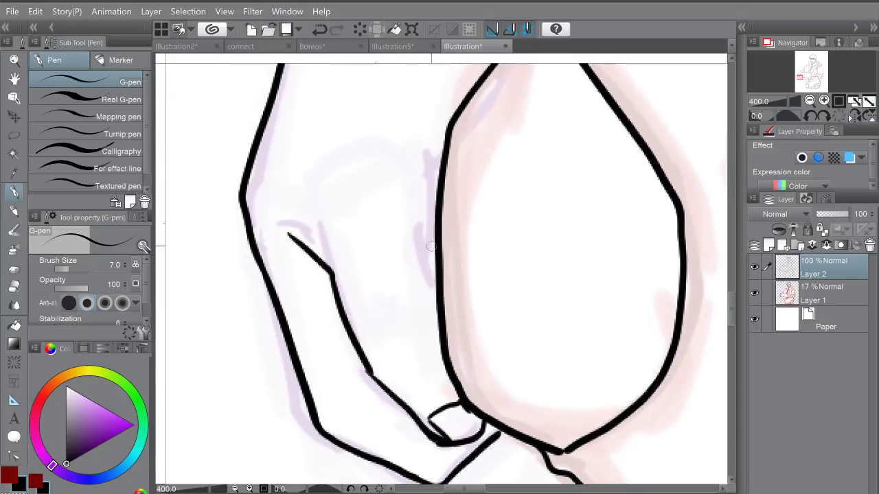
Step: Ink the short finger lines beside the knee patch and the curved hand line where the wrist meets the knee
{"action": "left_click_drag", "start_coordinate": [415, 230], "coordinate": [438, 294]}
{"action": "left_click_drag", "start_coordinate": [426, 252], "coordinate": [438, 188]}
{"action": "scroll", "coordinate": [461, 185], "scroll_direction": "down", "scroll_amount": 4}
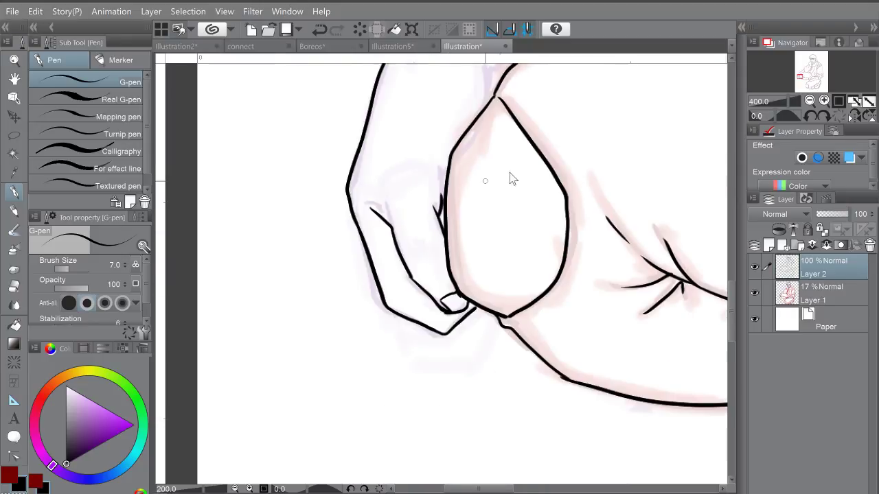
{"action": "mouse_move", "coordinate": [503, 226]}
{"action": "left_mouse_down"}
{"action": "mouse_move", "coordinate": [429, 298]}
{"action": "mouse_move", "coordinate": [418, 262]}
{"action": "left_mouse_up"}
{"action": "scroll", "coordinate": [447, 119], "scroll_direction": "up", "scroll_amount": 2}
{"action": "key", "text": "ctrl+z"}
{"action": "left_click_drag", "start_coordinate": [412, 309], "coordinate": [415, 261]}
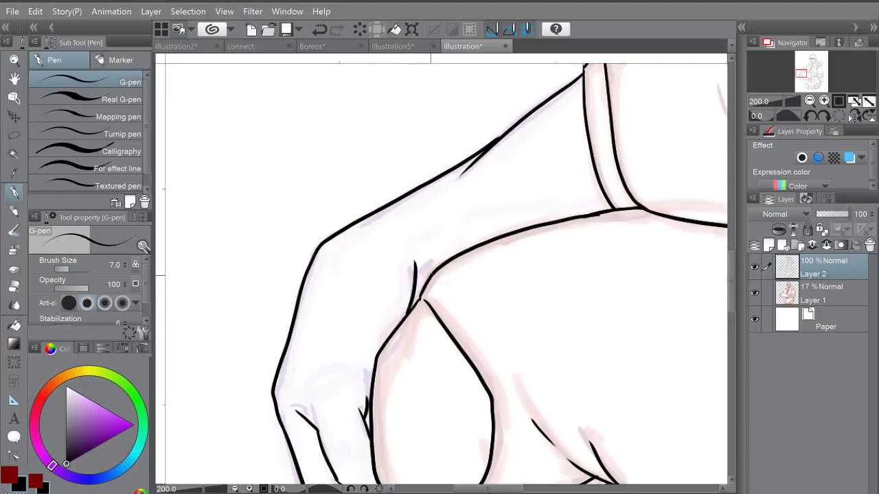
Step: Ink the diagonal fold lines across the far sleeve's puffed lower part above the cuff
{"action": "scroll", "coordinate": [542, 195], "scroll_direction": "down", "scroll_amount": 3}
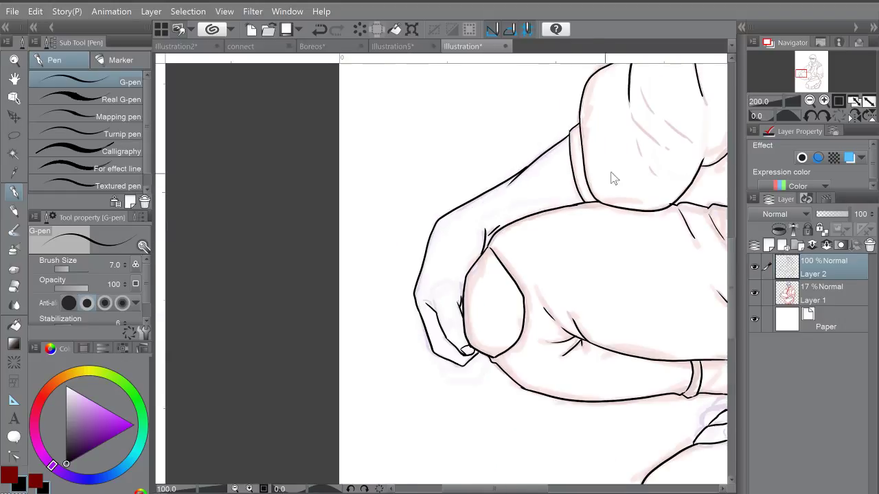
{"action": "left_click_drag", "start_coordinate": [592, 217], "coordinate": [398, 254]}
{"action": "scroll", "coordinate": [464, 176], "scroll_direction": "up", "scroll_amount": 3}
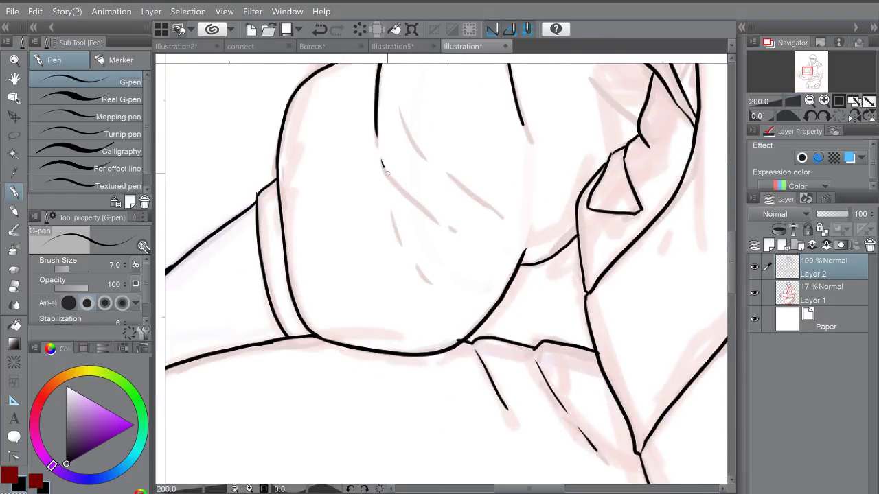
{"action": "left_click_drag", "start_coordinate": [382, 160], "coordinate": [481, 237]}
{"action": "left_click_drag", "start_coordinate": [473, 198], "coordinate": [505, 219]}
{"action": "scroll", "coordinate": [549, 223], "scroll_direction": "down", "scroll_amount": 3}
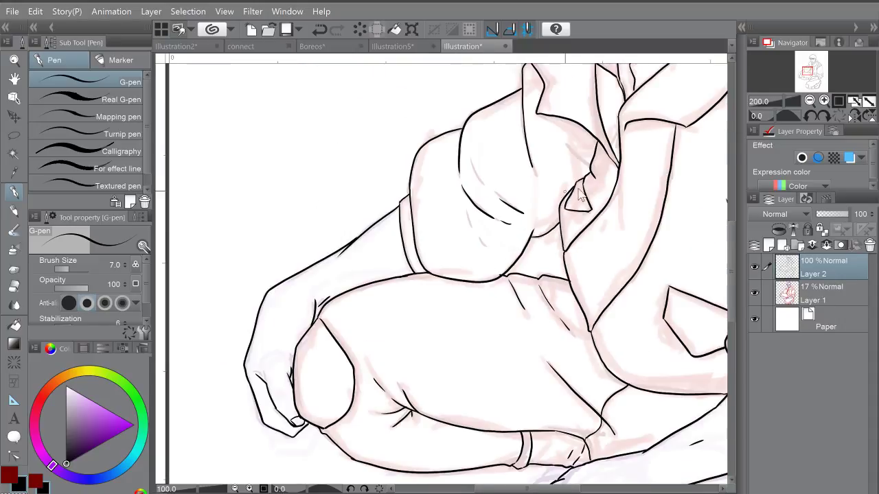
Step: Ink a short diagonal crease on the far sleeve beside the jacket opening, below the collar
{"action": "mouse_move", "coordinate": [606, 228]}
{"action": "left_mouse_down"}
{"action": "mouse_move", "coordinate": [490, 245]}
{"action": "mouse_move", "coordinate": [495, 285]}
{"action": "left_mouse_up"}
{"action": "scroll", "coordinate": [468, 226], "scroll_direction": "up", "scroll_amount": 1}
{"action": "scroll", "coordinate": [467, 225], "scroll_direction": "up", "scroll_amount": 6}
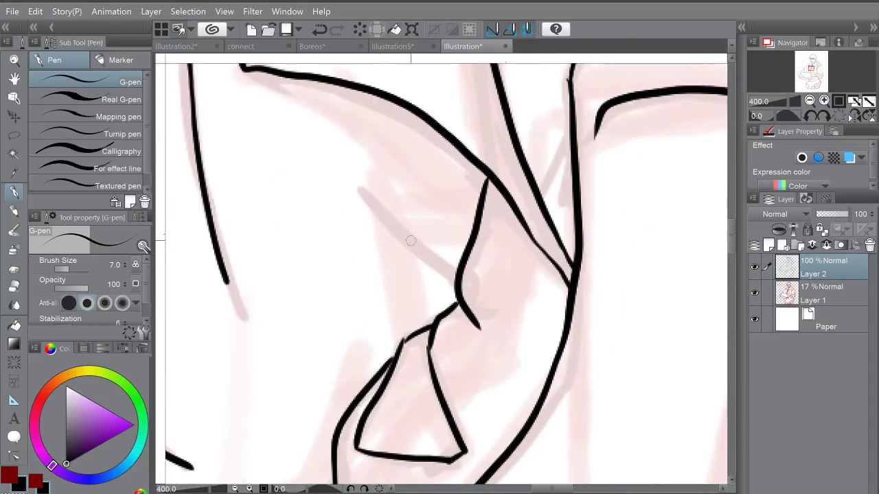
{"action": "left_click_drag", "start_coordinate": [353, 192], "coordinate": [454, 275]}
{"action": "scroll", "coordinate": [453, 275], "scroll_direction": "down", "scroll_amount": 8}
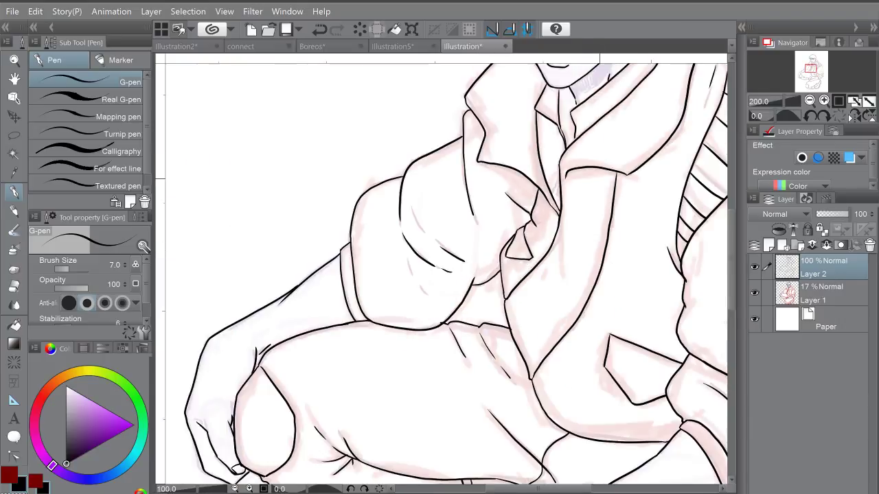
Step: Ink the near sleeve's outer edge from the striped shoulder panel down and curve it inward as a lower fold
{"action": "scroll", "coordinate": [555, 258], "scroll_direction": "up", "scroll_amount": 1}
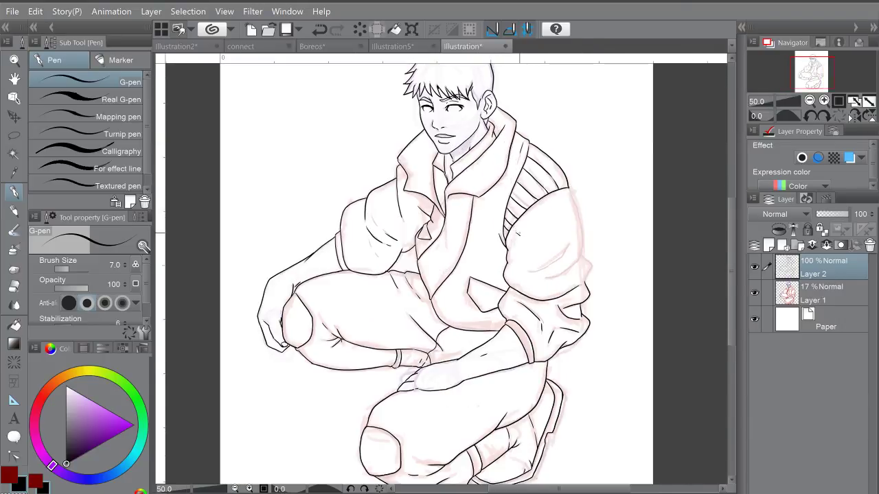
{"action": "scroll", "coordinate": [400, 116], "scroll_direction": "up", "scroll_amount": 3}
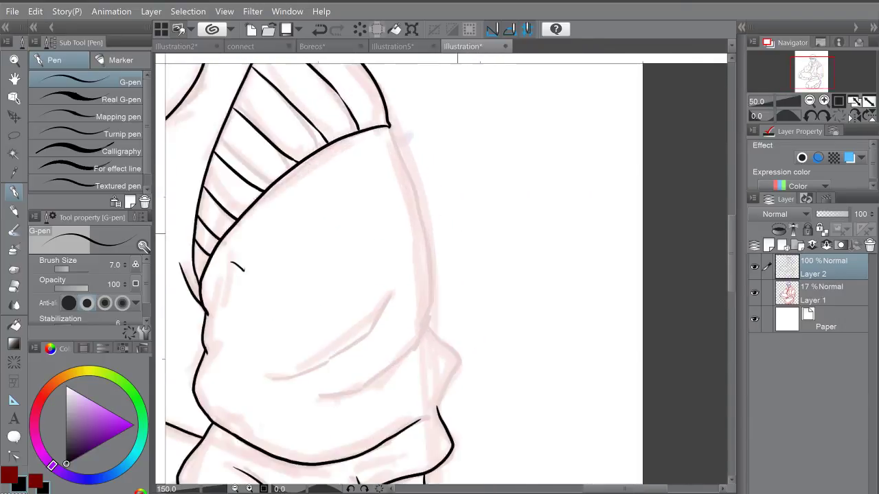
{"action": "left_click_drag", "start_coordinate": [387, 108], "coordinate": [413, 183]}
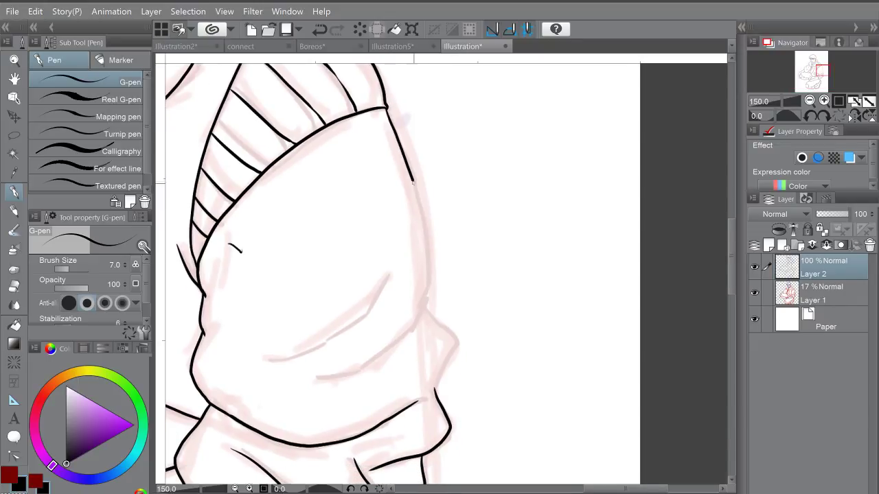
{"action": "left_click_drag", "start_coordinate": [429, 255], "coordinate": [428, 302]}
{"action": "mouse_move", "coordinate": [416, 337]}
{"action": "left_mouse_down"}
{"action": "mouse_move", "coordinate": [447, 228]}
{"action": "mouse_move", "coordinate": [382, 283]}
{"action": "mouse_move", "coordinate": [339, 293]}
{"action": "left_mouse_up"}
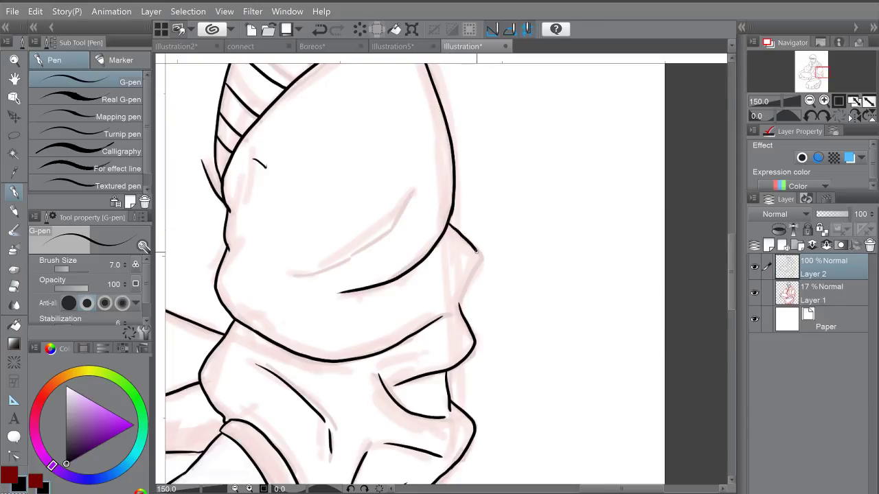
Step: Ink the near sleeve's pointed elbow bulge and the angled crease above the lower fold
{"action": "scroll", "coordinate": [348, 185], "scroll_direction": "up", "scroll_amount": 1}
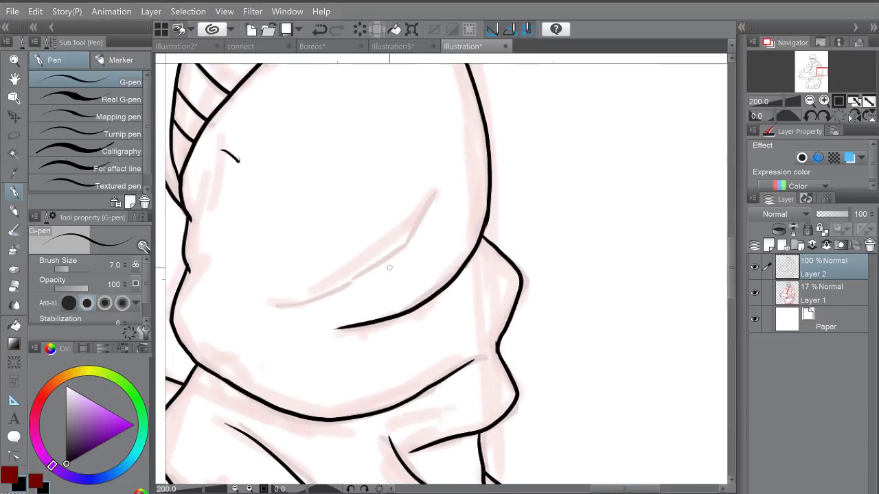
{"action": "mouse_move", "coordinate": [352, 282]}
{"action": "left_mouse_down"}
{"action": "mouse_move", "coordinate": [399, 250]}
{"action": "mouse_move", "coordinate": [437, 185]}
{"action": "left_mouse_up"}
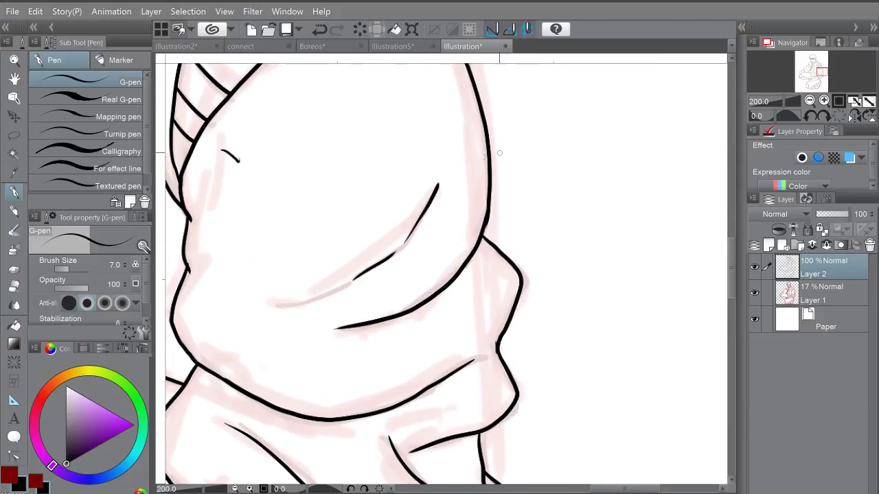
Step: Hide the sketch on Layer 1 so that only the line art is displayed
{"action": "scroll", "coordinate": [542, 213], "scroll_direction": "down", "scroll_amount": 4}
{"action": "left_click_drag", "start_coordinate": [543, 213], "coordinate": [534, 245]}
{"action": "scroll", "coordinate": [533, 251], "scroll_direction": "down", "scroll_amount": 1}
{"action": "scroll", "coordinate": [534, 251], "scroll_direction": "up", "scroll_amount": 1}
{"action": "scroll", "coordinate": [529, 221], "scroll_direction": "down", "scroll_amount": 1}
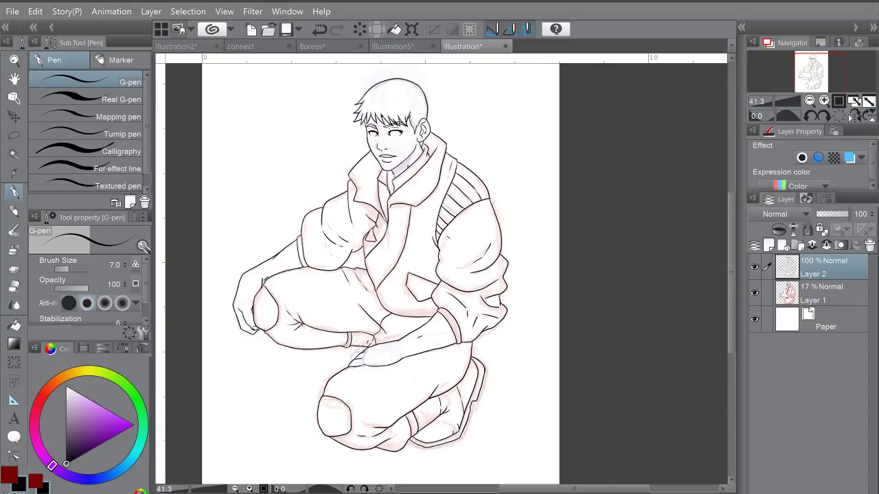
{"action": "left_click", "coordinate": [755, 293]}
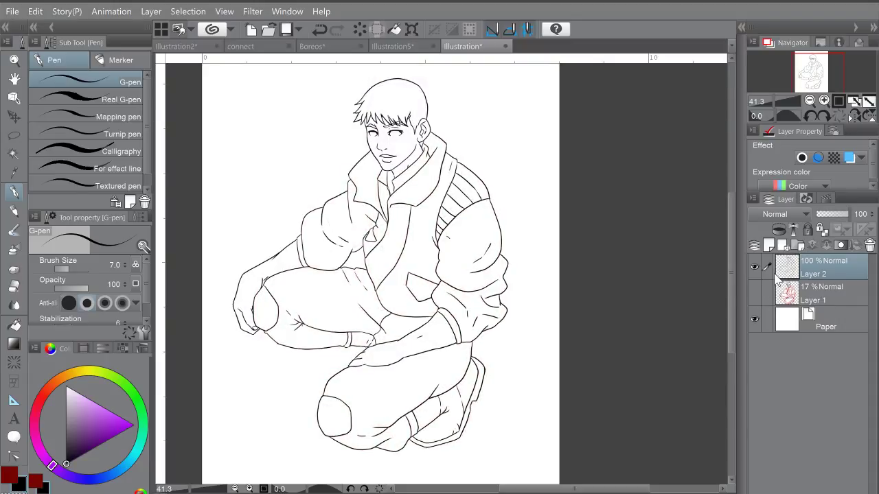